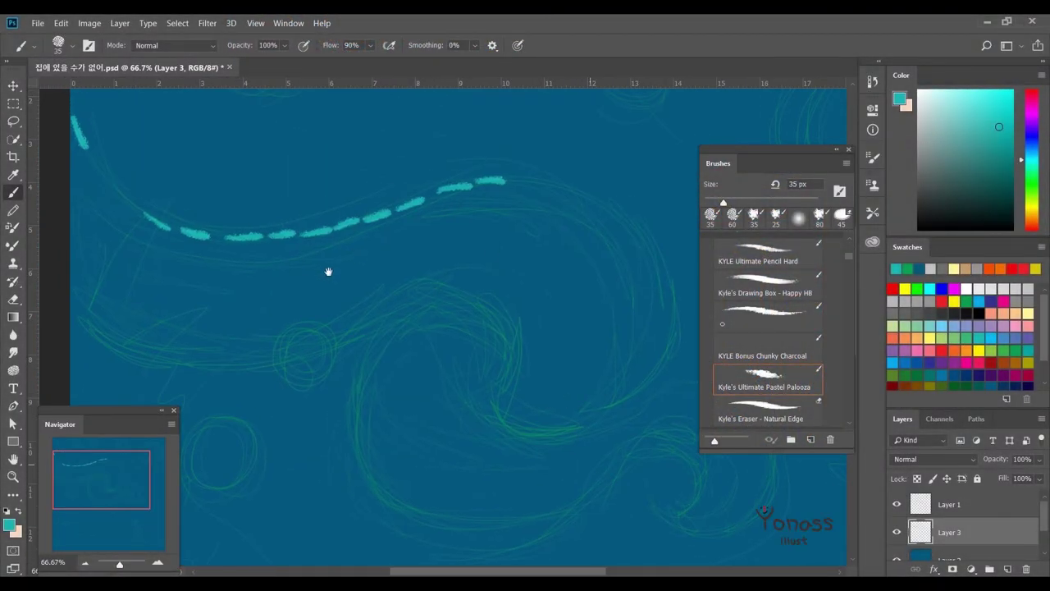
Paint cyan pastel dashes along the swirl's upper band, right curve and lower curve, undoing one stray stroke.
{"action": "left_click_drag", "start_coordinate": [580, 437], "coordinate": [602, 475]}
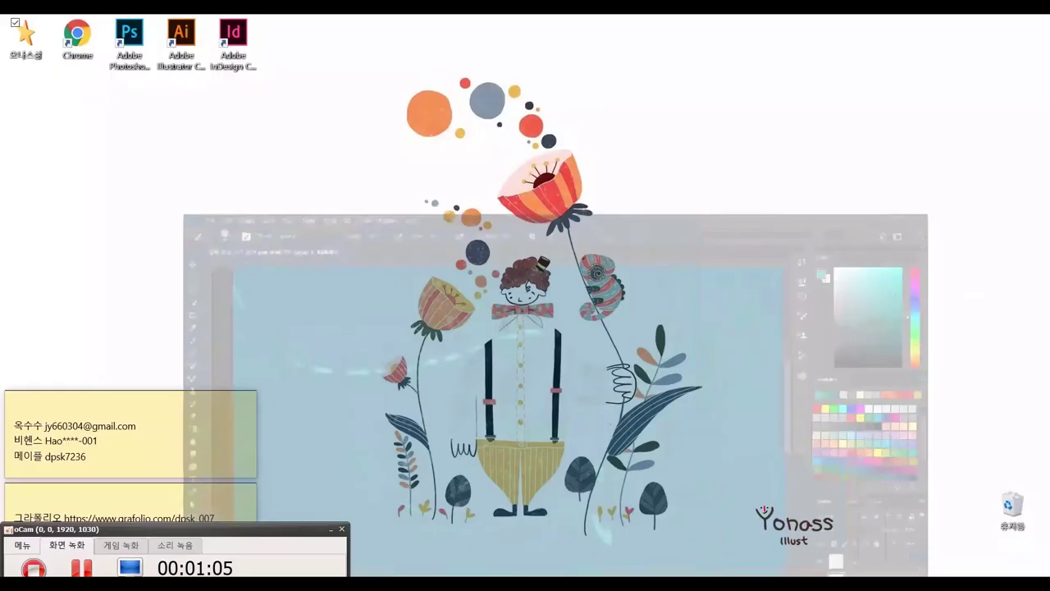
{"action": "key", "text": "ctrl+z"}
{"action": "key", "text": "period"}
{"action": "scroll", "coordinate": [522, 328], "scroll_direction": "right", "scroll_amount": 2}
{"action": "key", "text": "comma"}
{"action": "left_click_drag", "start_coordinate": [457, 200], "coordinate": [483, 203]}
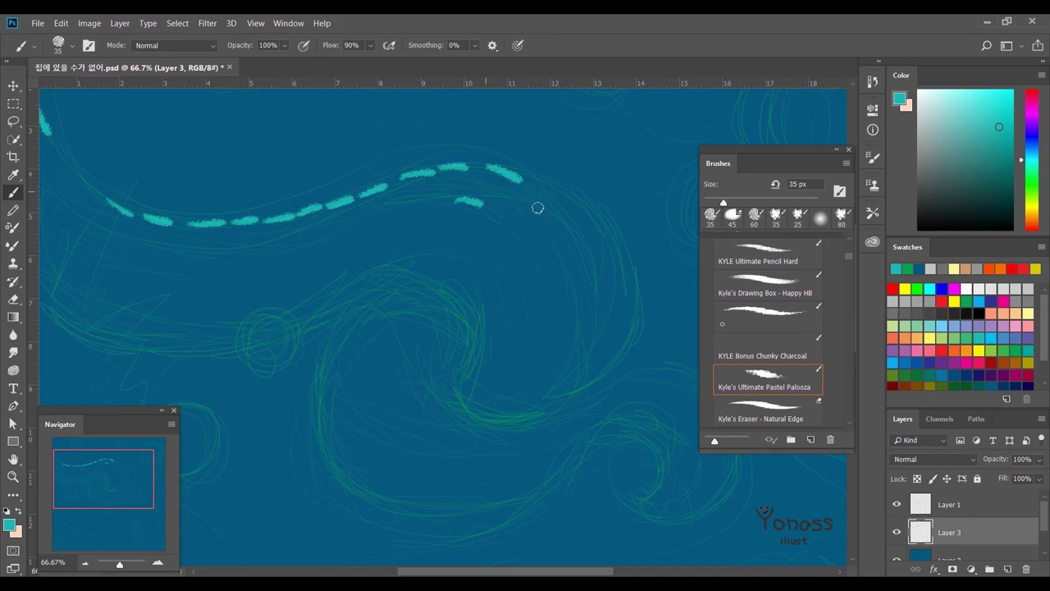
{"action": "scroll", "coordinate": [542, 262], "scroll_direction": "up", "scroll_amount": 2}
{"action": "left_click_drag", "start_coordinate": [545, 232], "coordinate": [557, 252]}
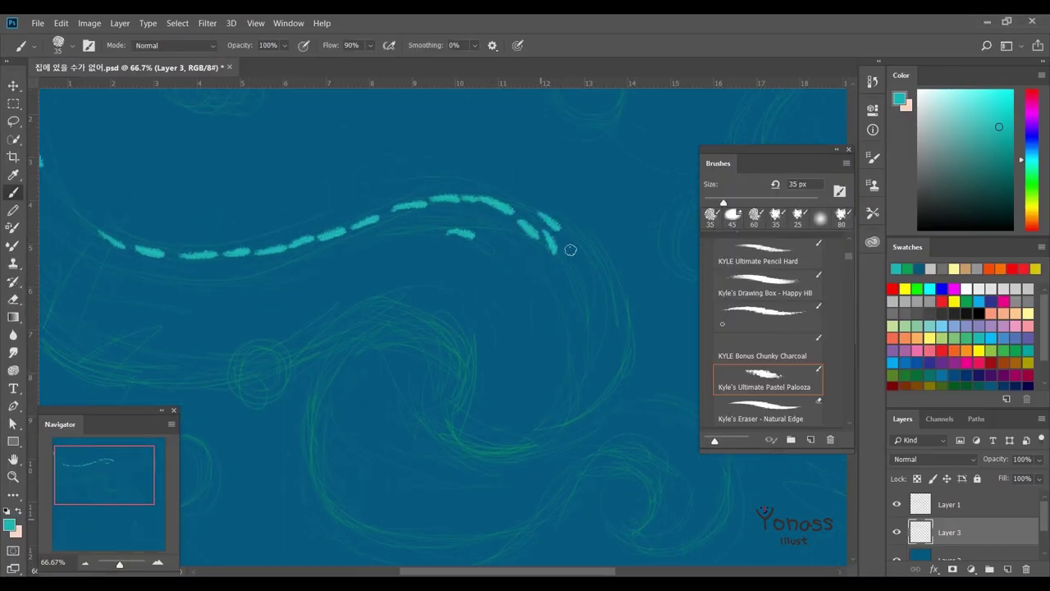
{"action": "scroll", "coordinate": [544, 236], "scroll_direction": "right", "scroll_amount": 2}
{"action": "scroll", "coordinate": [543, 236], "scroll_direction": "down", "scroll_amount": 1}
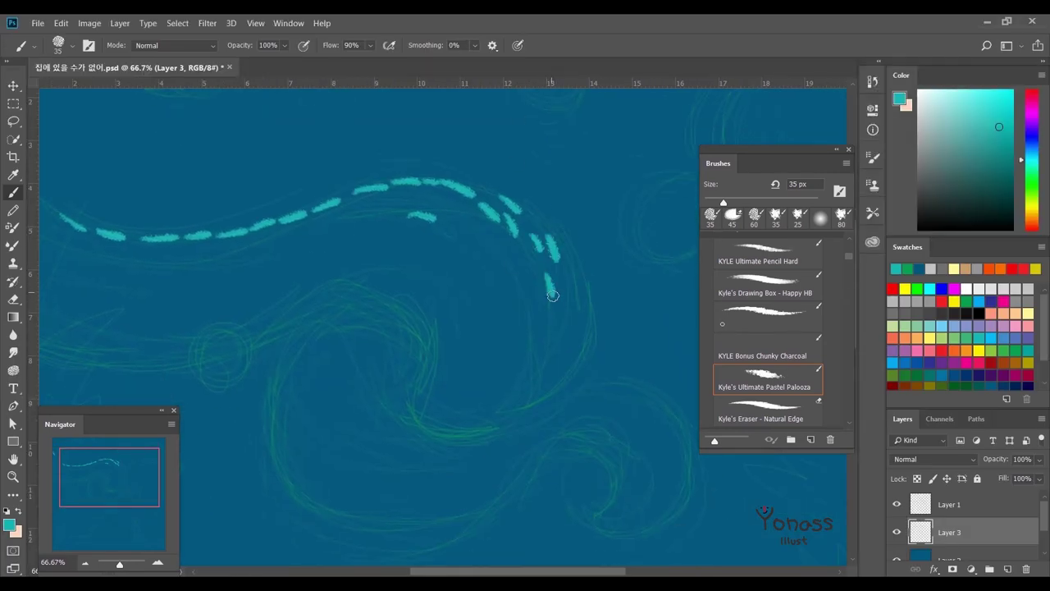
{"action": "left_click_drag", "start_coordinate": [561, 276], "coordinate": [555, 375]}
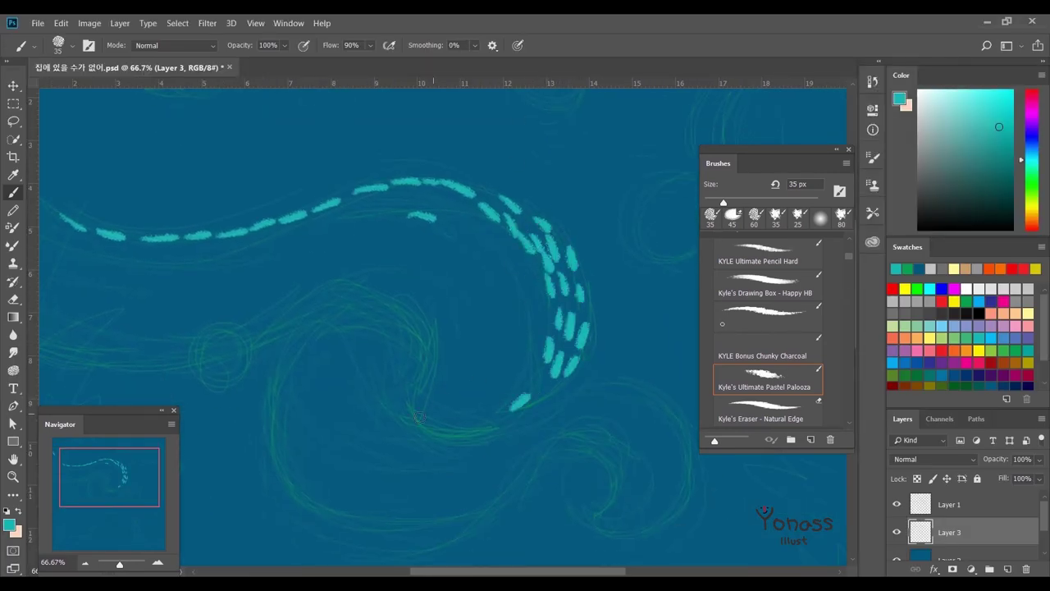
{"action": "left_click_drag", "start_coordinate": [419, 416], "coordinate": [544, 392]}
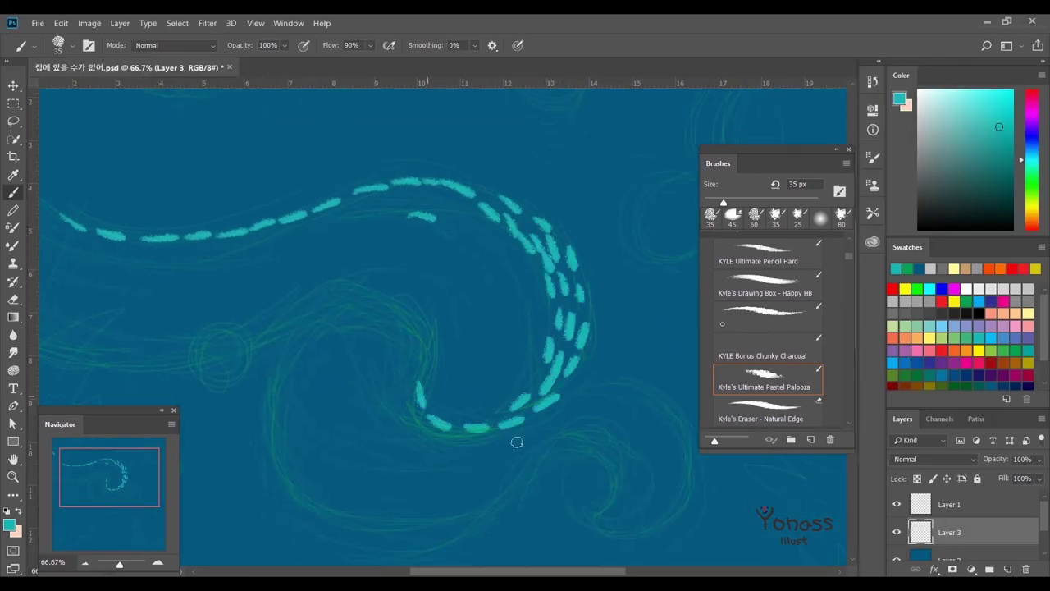
{"action": "left_click_drag", "start_coordinate": [491, 412], "coordinate": [433, 397]}
Fill the swirl's lower left, centre and right curve with cyan dashes.
{"action": "scroll", "coordinate": [522, 331], "scroll_direction": "left", "scroll_amount": 5}
{"action": "mouse_move", "coordinate": [182, 307]}
{"action": "left_mouse_down"}
{"action": "mouse_move", "coordinate": [230, 335]}
{"action": "mouse_move", "coordinate": [447, 336]}
{"action": "left_mouse_up"}
{"action": "scroll", "coordinate": [465, 331], "scroll_direction": "right", "scroll_amount": 2}
{"action": "left_click_drag", "start_coordinate": [570, 305], "coordinate": [468, 261]}
{"action": "left_click_drag", "start_coordinate": [542, 254], "coordinate": [386, 284]}
{"action": "scroll", "coordinate": [440, 255], "scroll_direction": "right", "scroll_amount": 2}
{"action": "scroll", "coordinate": [440, 255], "scroll_direction": "right", "scroll_amount": 1}
{"action": "left_click_drag", "start_coordinate": [485, 276], "coordinate": [492, 361]}
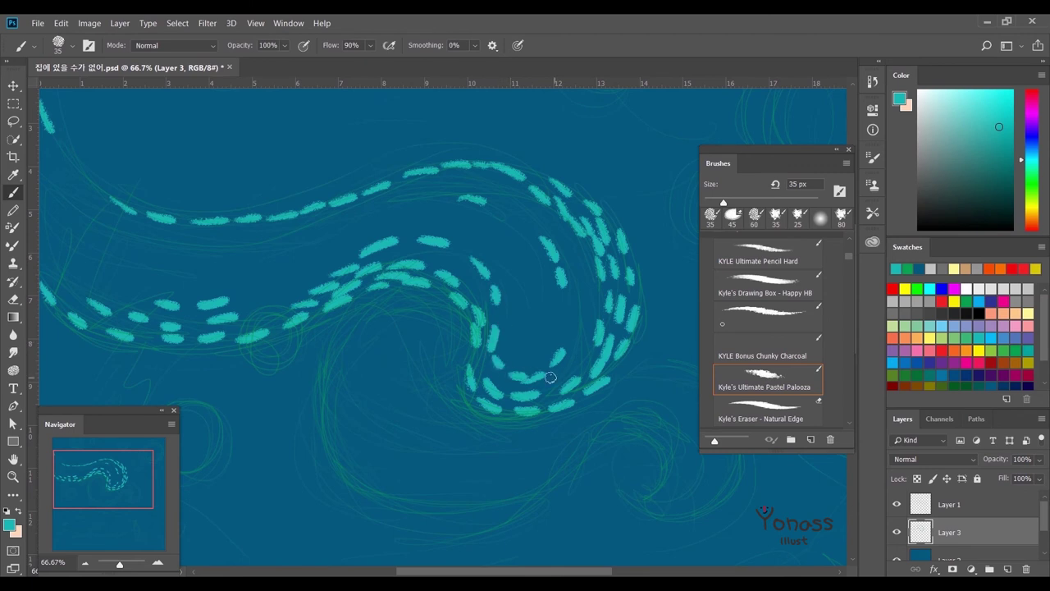
{"action": "left_click_drag", "start_coordinate": [585, 255], "coordinate": [562, 378]}
Trace a row of short cyan dashes along the swirl's inner curve.
{"action": "scroll", "coordinate": [501, 347], "scroll_direction": "up", "scroll_amount": 1}
{"action": "scroll", "coordinate": [501, 347], "scroll_direction": "left", "scroll_amount": 1}
{"action": "left_click_drag", "start_coordinate": [345, 352], "coordinate": [366, 343]}
{"action": "left_click_drag", "start_coordinate": [371, 326], "coordinate": [397, 319]}
{"action": "left_click_drag", "start_coordinate": [423, 295], "coordinate": [452, 290]}
{"action": "left_click_drag", "start_coordinate": [484, 327], "coordinate": [510, 339]}
{"action": "left_click_drag", "start_coordinate": [524, 349], "coordinate": [534, 373]}
{"action": "left_click_drag", "start_coordinate": [560, 386], "coordinate": [564, 415]}
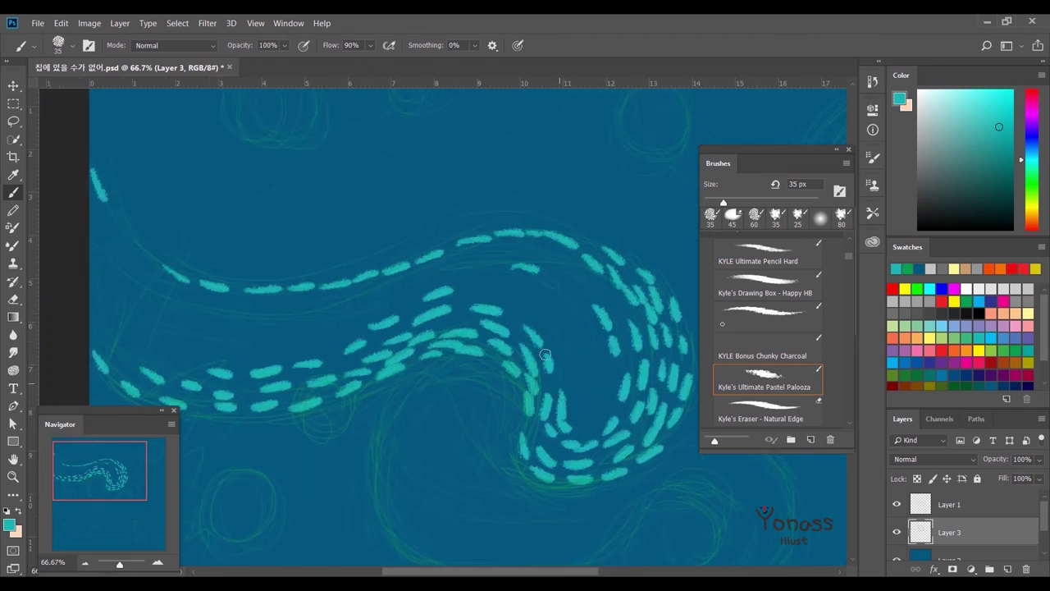
Add cyan dashes at the wave's left end and the inner curve's centre.
{"action": "scroll", "coordinate": [202, 331], "scroll_direction": "left", "scroll_amount": 3}
{"action": "scroll", "coordinate": [202, 330], "scroll_direction": "up", "scroll_amount": 1}
{"action": "left_click_drag", "start_coordinate": [194, 283], "coordinate": [238, 328]}
{"action": "left_click_drag", "start_coordinate": [224, 259], "coordinate": [277, 332]}
{"action": "left_click_drag", "start_coordinate": [194, 244], "coordinate": [283, 353]}
{"action": "scroll", "coordinate": [492, 345], "scroll_direction": "down", "scroll_amount": 1}
{"action": "scroll", "coordinate": [492, 345], "scroll_direction": "right", "scroll_amount": 1}
{"action": "left_click_drag", "start_coordinate": [459, 352], "coordinate": [492, 386]}
Fill the inner curve's centre and its surroundings with cyan dashes.
{"action": "scroll", "coordinate": [492, 345], "scroll_direction": "right", "scroll_amount": 2}
{"action": "left_click_drag", "start_coordinate": [566, 340], "coordinate": [575, 411]}
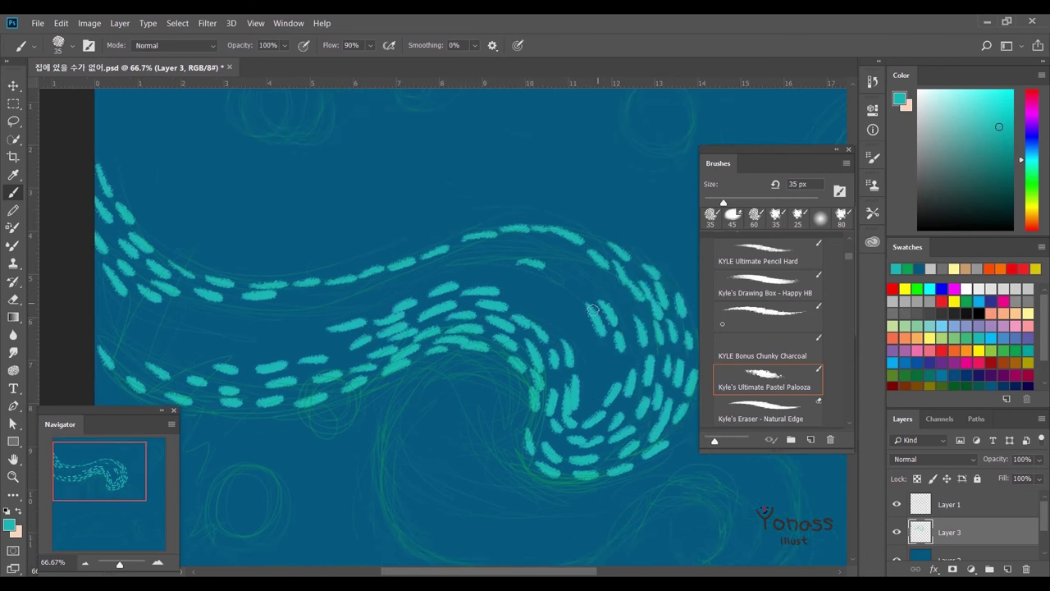
{"action": "left_click_drag", "start_coordinate": [603, 349], "coordinate": [590, 414]}
{"action": "left_click_drag", "start_coordinate": [542, 300], "coordinate": [558, 328]}
{"action": "left_click_drag", "start_coordinate": [574, 316], "coordinate": [583, 345]}
{"action": "left_click_drag", "start_coordinate": [554, 287], "coordinate": [583, 308]}
{"action": "left_click_drag", "start_coordinate": [513, 296], "coordinate": [533, 310]}
{"action": "left_click_drag", "start_coordinate": [595, 271], "coordinate": [616, 296]}
{"action": "left_click_drag", "start_coordinate": [504, 339], "coordinate": [510, 349]}
Thicken the upper and lower bands and fill the gap between them with dashes.
{"action": "left_click_drag", "start_coordinate": [100, 321], "coordinate": [114, 351]}
{"action": "mouse_move", "coordinate": [182, 371]}
{"action": "left_mouse_down"}
{"action": "mouse_move", "coordinate": [213, 383]}
{"action": "mouse_move", "coordinate": [264, 369]}
{"action": "left_mouse_up"}
{"action": "left_click_drag", "start_coordinate": [337, 349], "coordinate": [363, 340]}
{"action": "mouse_move", "coordinate": [491, 288]}
{"action": "left_mouse_down"}
{"action": "mouse_move", "coordinate": [522, 284]}
{"action": "mouse_move", "coordinate": [543, 254]}
{"action": "left_mouse_up"}
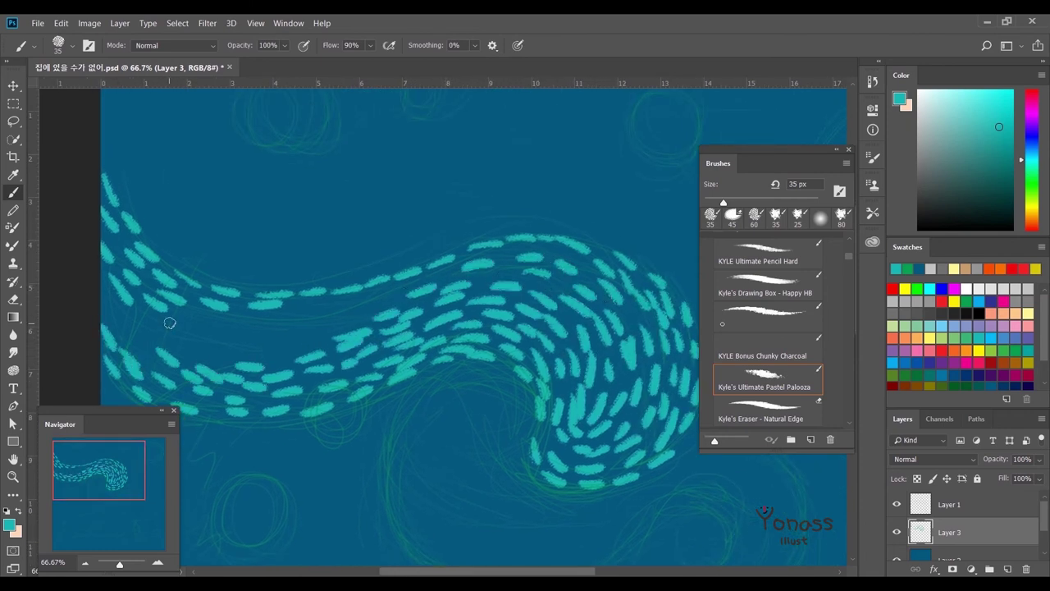
{"action": "left_click_drag", "start_coordinate": [353, 318], "coordinate": [382, 305]}
{"action": "mouse_move", "coordinate": [164, 351]}
{"action": "left_mouse_down"}
{"action": "mouse_move", "coordinate": [190, 340]}
{"action": "mouse_move", "coordinate": [210, 311]}
{"action": "left_mouse_up"}
{"action": "left_click_drag", "start_coordinate": [328, 322], "coordinate": [355, 312]}
Add a row of cyan dashes along the swirl's lower loop.
{"action": "scroll", "coordinate": [317, 169], "scroll_direction": "down", "scroll_amount": 3}
{"action": "scroll", "coordinate": [317, 168], "scroll_direction": "right", "scroll_amount": 3}
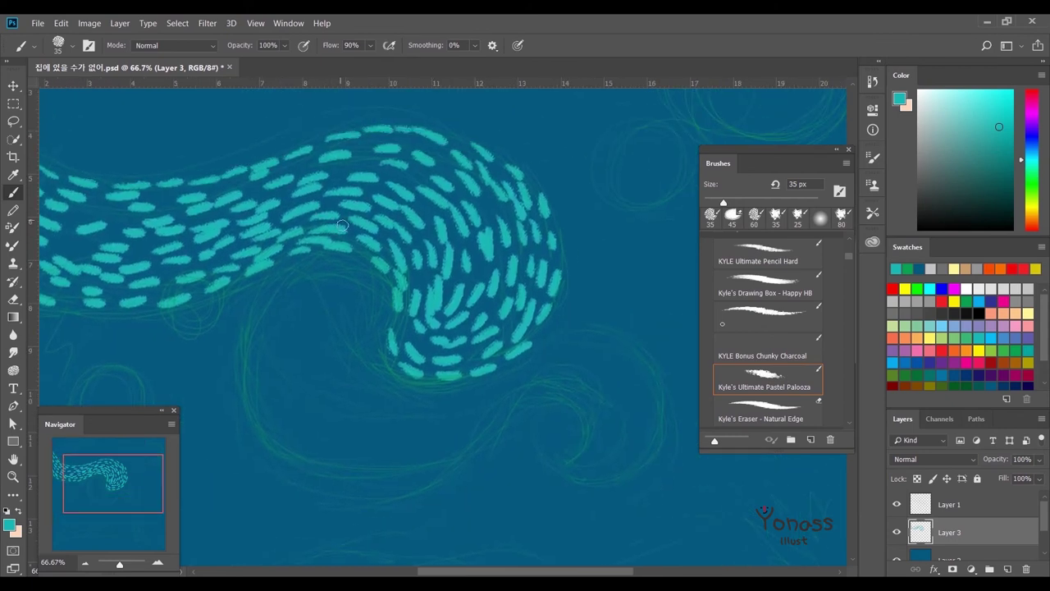
{"action": "left_click_drag", "start_coordinate": [253, 398], "coordinate": [261, 422]}
{"action": "left_click_drag", "start_coordinate": [275, 404], "coordinate": [287, 423]}
{"action": "left_click_drag", "start_coordinate": [322, 440], "coordinate": [403, 445]}
{"action": "left_click_drag", "start_coordinate": [446, 455], "coordinate": [471, 449]}
{"action": "left_click_drag", "start_coordinate": [522, 408], "coordinate": [547, 399]}
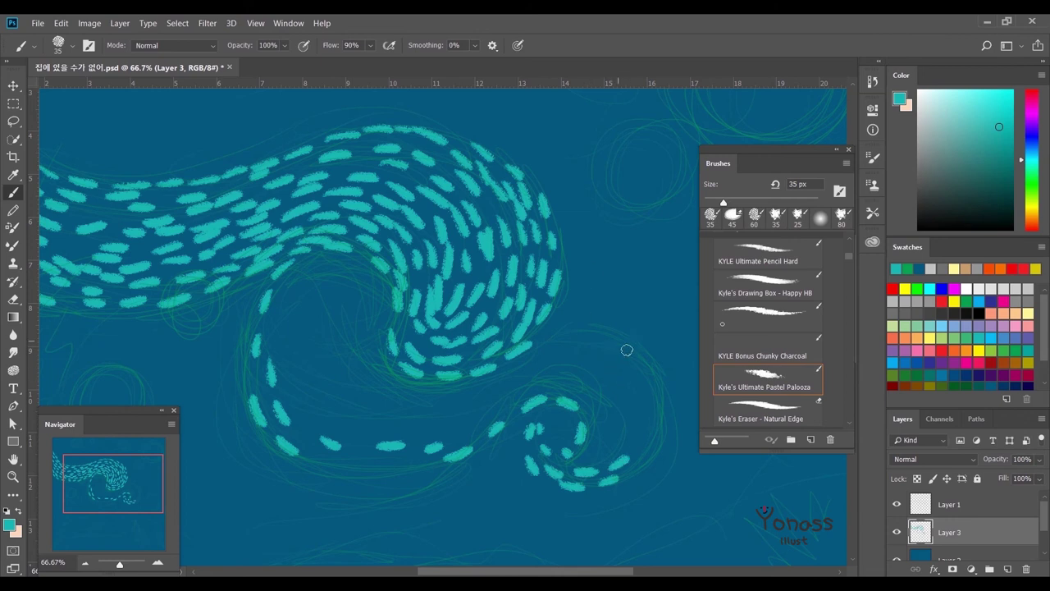
Dash the swirl's right edge and trace dashes down the inner curve along the band.
{"action": "left_click_drag", "start_coordinate": [624, 343], "coordinate": [631, 357]}
{"action": "left_click_drag", "start_coordinate": [634, 378], "coordinate": [639, 397]}
{"action": "left_click_drag", "start_coordinate": [640, 408], "coordinate": [640, 425]}
{"action": "left_click_drag", "start_coordinate": [638, 437], "coordinate": [634, 456]}
{"action": "left_click_drag", "start_coordinate": [545, 348], "coordinate": [560, 338]}
{"action": "left_click_drag", "start_coordinate": [348, 267], "coordinate": [351, 335]}
{"action": "mouse_move", "coordinate": [354, 351]}
{"action": "left_mouse_down"}
{"action": "mouse_move", "coordinate": [364, 373]}
{"action": "mouse_move", "coordinate": [443, 391]}
{"action": "mouse_move", "coordinate": [509, 374]}
{"action": "left_mouse_up"}
{"action": "mouse_move", "coordinate": [529, 368]}
{"action": "left_mouse_down"}
{"action": "mouse_move", "coordinate": [564, 351]}
{"action": "mouse_move", "coordinate": [615, 406]}
{"action": "left_mouse_up"}
Fill the inner loop and lower band with more cyan dashes.
{"action": "left_click_drag", "start_coordinate": [333, 265], "coordinate": [322, 289]}
{"action": "left_click_drag", "start_coordinate": [322, 328], "coordinate": [331, 366]}
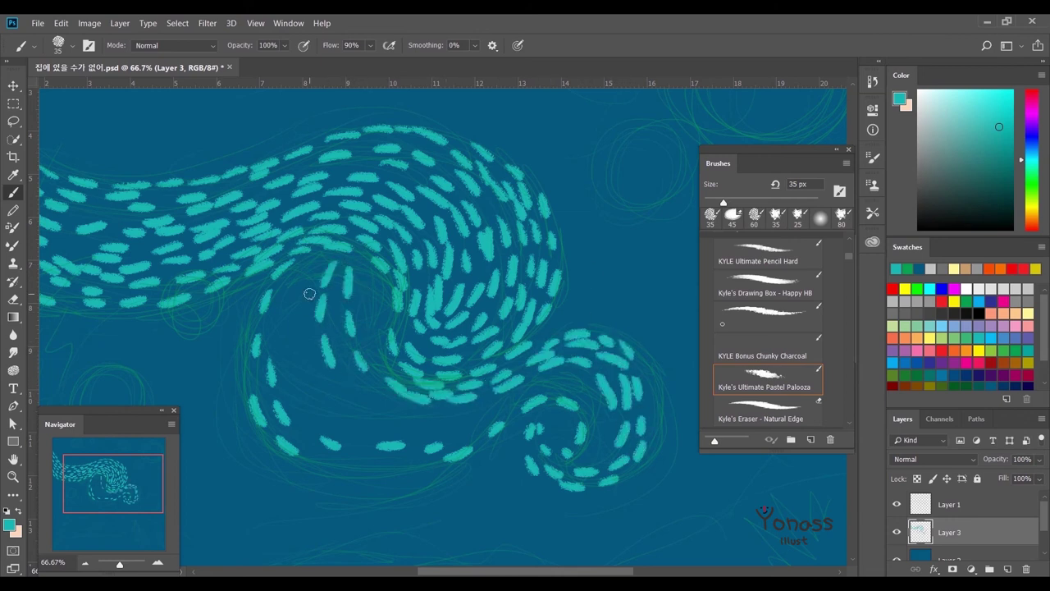
{"action": "left_click_drag", "start_coordinate": [305, 289], "coordinate": [310, 326]}
{"action": "left_click_drag", "start_coordinate": [337, 391], "coordinate": [353, 410]}
{"action": "left_click_drag", "start_coordinate": [554, 377], "coordinate": [585, 392]}
{"action": "left_click_drag", "start_coordinate": [365, 277], "coordinate": [379, 340]}
Add cyan dashes along the inner loop's left edge.
{"action": "left_click_drag", "start_coordinate": [288, 359], "coordinate": [289, 382]}
{"action": "left_click_drag", "start_coordinate": [320, 456], "coordinate": [343, 470]}
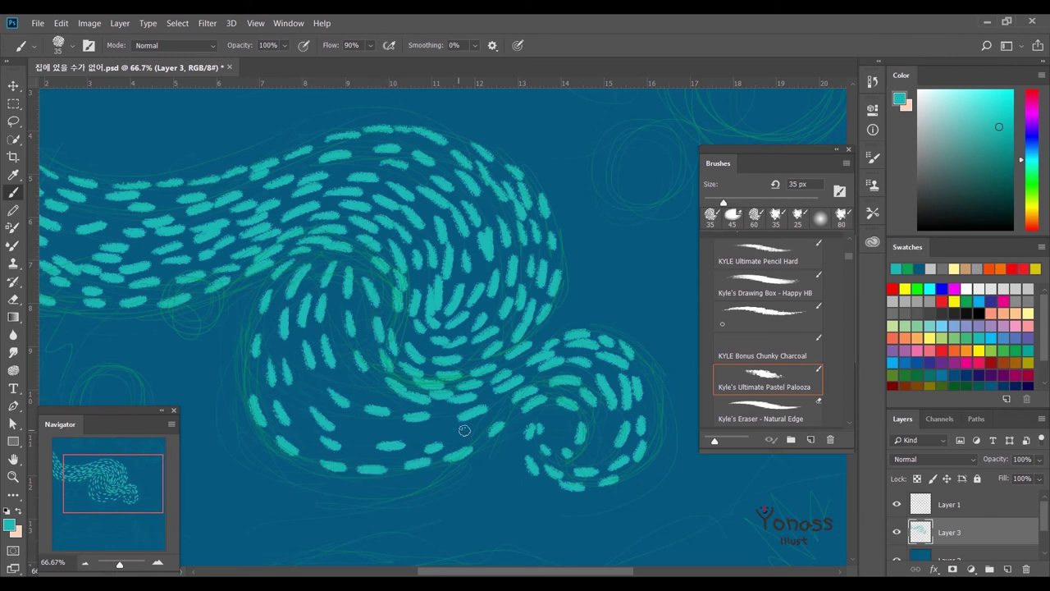
{"action": "left_click_drag", "start_coordinate": [361, 420], "coordinate": [382, 443]}
{"action": "left_click_drag", "start_coordinate": [243, 352], "coordinate": [245, 389]}
{"action": "left_click_drag", "start_coordinate": [303, 396], "coordinate": [315, 430]}
{"action": "left_click_drag", "start_coordinate": [345, 318], "coordinate": [348, 354]}
Finish dashing the left inner loop, lower band and the swirl's lower right.
{"action": "left_click_drag", "start_coordinate": [268, 320], "coordinate": [274, 356]}
{"action": "left_click_drag", "start_coordinate": [314, 261], "coordinate": [302, 295]}
{"action": "left_click_drag", "start_coordinate": [361, 254], "coordinate": [343, 278]}
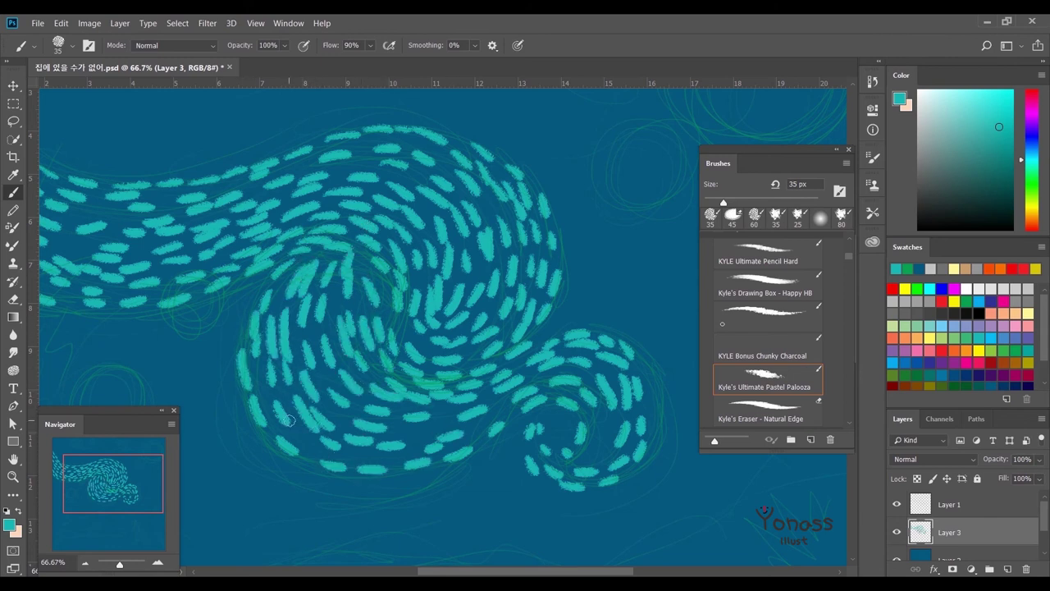
{"action": "left_click_drag", "start_coordinate": [288, 417], "coordinate": [317, 448]}
{"action": "left_click_drag", "start_coordinate": [411, 434], "coordinate": [440, 421]}
{"action": "left_click_drag", "start_coordinate": [468, 431], "coordinate": [499, 419]}
{"action": "mouse_move", "coordinate": [585, 455]}
{"action": "left_mouse_down"}
{"action": "mouse_move", "coordinate": [697, 521]}
{"action": "mouse_move", "coordinate": [870, 537]}
{"action": "left_mouse_up"}
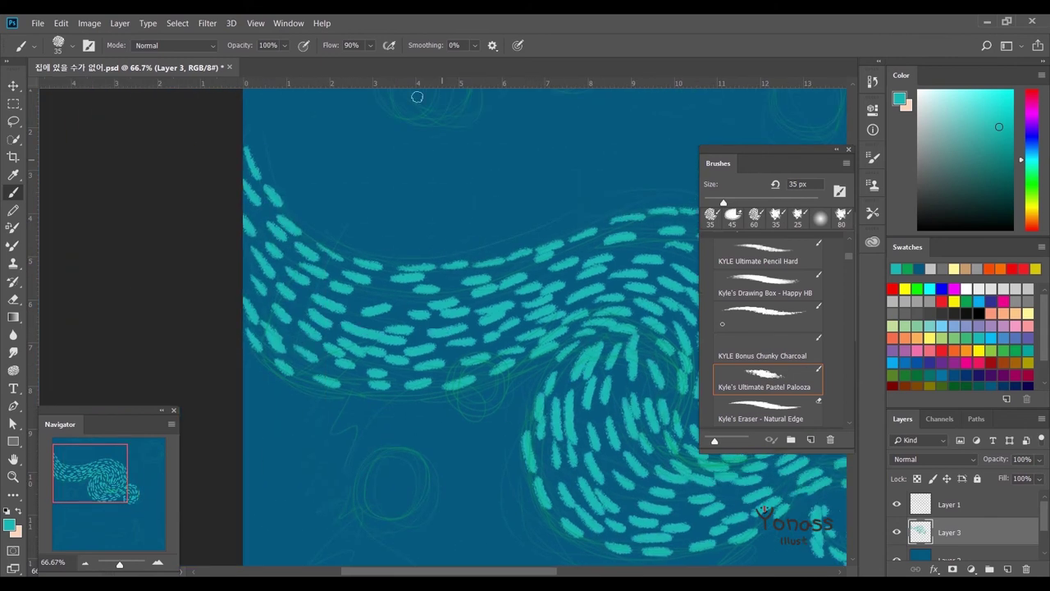
Paint a ring of cyan dashes around the top-left star circle.
{"action": "mouse_move", "coordinate": [536, 240]}
{"action": "left_mouse_down"}
{"action": "mouse_move", "coordinate": [581, 340]}
{"action": "mouse_move", "coordinate": [222, 217]}
{"action": "mouse_move", "coordinate": [111, 259]}
{"action": "left_mouse_up"}
{"action": "left_click_drag", "start_coordinate": [243, 210], "coordinate": [251, 220]}
{"action": "left_click_drag", "start_coordinate": [281, 161], "coordinate": [302, 169]}
{"action": "left_click_drag", "start_coordinate": [307, 169], "coordinate": [321, 186]}
{"action": "left_click_drag", "start_coordinate": [267, 240], "coordinate": [288, 255]}
{"action": "mouse_move", "coordinate": [334, 191]}
{"action": "left_mouse_down"}
{"action": "mouse_move", "coordinate": [353, 212]}
{"action": "mouse_move", "coordinate": [292, 198]}
{"action": "left_mouse_up"}
Add dash rings around the neighbouring star circles along the top.
{"action": "left_click_drag", "start_coordinate": [353, 168], "coordinate": [389, 174]}
{"action": "left_click_drag", "start_coordinate": [410, 212], "coordinate": [328, 188]}
{"action": "left_click_drag", "start_coordinate": [484, 218], "coordinate": [520, 223]}
{"action": "left_click_drag", "start_coordinate": [533, 177], "coordinate": [546, 201]}
{"action": "mouse_move", "coordinate": [545, 201]}
{"action": "left_mouse_down"}
{"action": "mouse_move", "coordinate": [410, 25]}
{"action": "mouse_move", "coordinate": [383, 41]}
{"action": "left_mouse_up"}
Circle the middle star with a complete ring of cyan dashes.
{"action": "left_click_drag", "start_coordinate": [407, 250], "coordinate": [419, 239]}
{"action": "left_click_drag", "start_coordinate": [386, 305], "coordinate": [388, 284]}
{"action": "left_click_drag", "start_coordinate": [392, 268], "coordinate": [397, 246]}
{"action": "left_click_drag", "start_coordinate": [444, 234], "coordinate": [460, 247]}
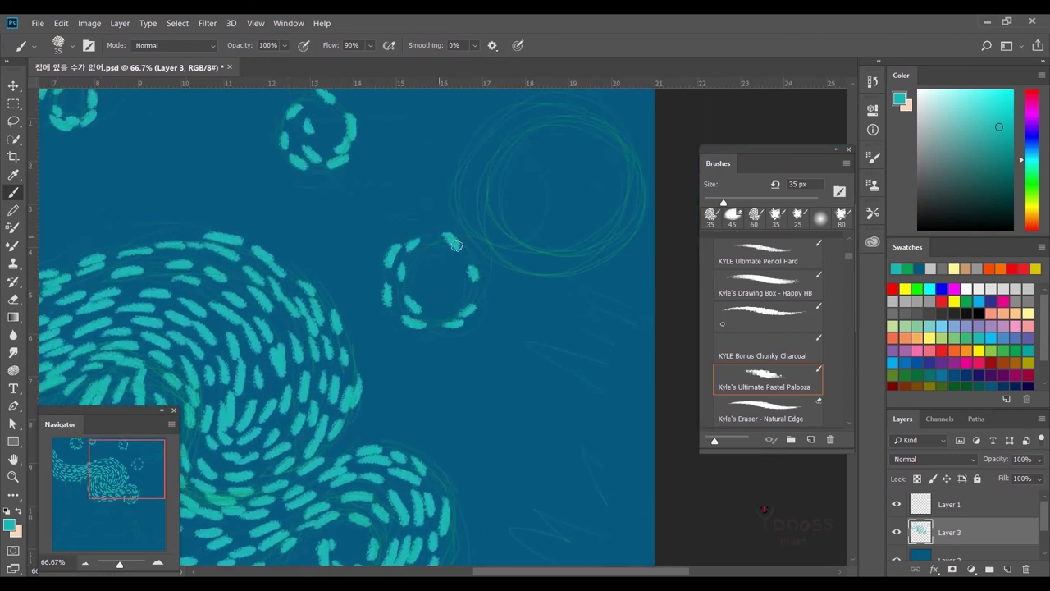
{"action": "left_click_drag", "start_coordinate": [431, 314], "coordinate": [450, 307]}
{"action": "left_click_drag", "start_coordinate": [474, 303], "coordinate": [479, 287]}
{"action": "left_click_drag", "start_coordinate": [443, 366], "coordinate": [495, 334]}
Undo a stray diagonal stroke and ring the upper-right star with dashes.
{"action": "left_click_drag", "start_coordinate": [480, 386], "coordinate": [460, 478]}
{"action": "key", "text": "ctrl+z"}
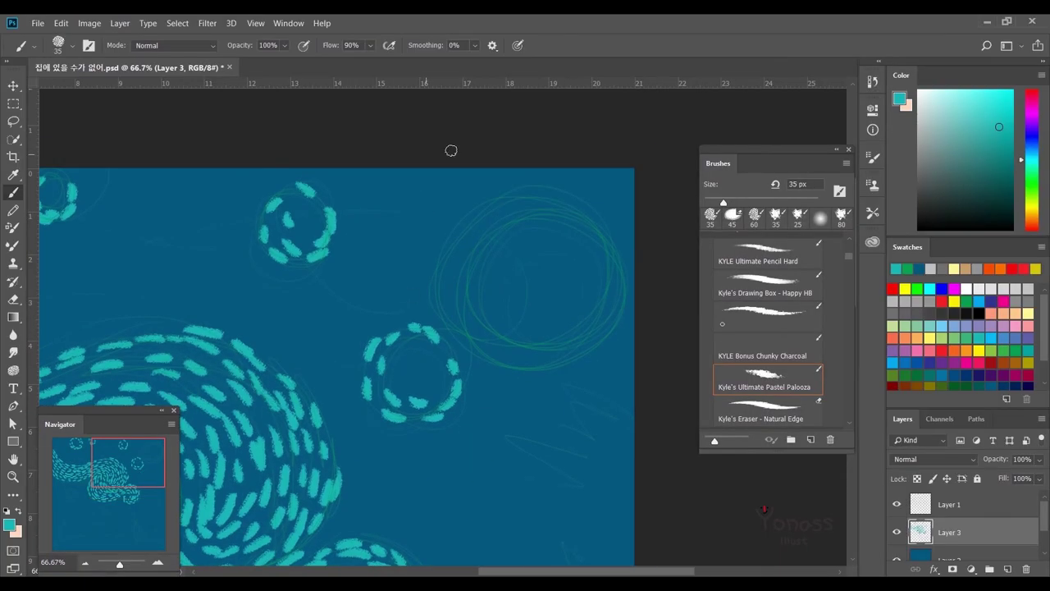
{"action": "left_click_drag", "start_coordinate": [494, 351], "coordinate": [522, 343]}
{"action": "mouse_move", "coordinate": [552, 218]}
{"action": "left_mouse_down"}
{"action": "mouse_move", "coordinate": [589, 206]}
{"action": "mouse_move", "coordinate": [607, 236]}
{"action": "left_mouse_up"}
{"action": "left_click_drag", "start_coordinate": [623, 281], "coordinate": [607, 346]}
{"action": "left_click_drag", "start_coordinate": [564, 365], "coordinate": [532, 366]}
{"action": "mouse_move", "coordinate": [446, 256]}
{"action": "left_mouse_down"}
{"action": "mouse_move", "coordinate": [476, 326]}
{"action": "mouse_move", "coordinate": [448, 288]}
{"action": "mouse_move", "coordinate": [481, 338]}
{"action": "left_mouse_up"}
Complete a dash ring around the small star circle.
{"action": "mouse_move", "coordinate": [370, 375]}
{"action": "left_mouse_down"}
{"action": "mouse_move", "coordinate": [408, 352]}
{"action": "mouse_move", "coordinate": [386, 395]}
{"action": "mouse_move", "coordinate": [418, 390]}
{"action": "left_mouse_up"}
{"action": "mouse_move", "coordinate": [510, 479]}
{"action": "left_mouse_down"}
{"action": "mouse_move", "coordinate": [373, 354]}
{"action": "mouse_move", "coordinate": [386, 359]}
{"action": "left_mouse_up"}
{"action": "left_click_drag", "start_coordinate": [400, 323], "coordinate": [425, 361]}
{"action": "left_click_drag", "start_coordinate": [363, 353], "coordinate": [374, 372]}
{"action": "left_click_drag", "start_coordinate": [373, 384], "coordinate": [402, 397]}
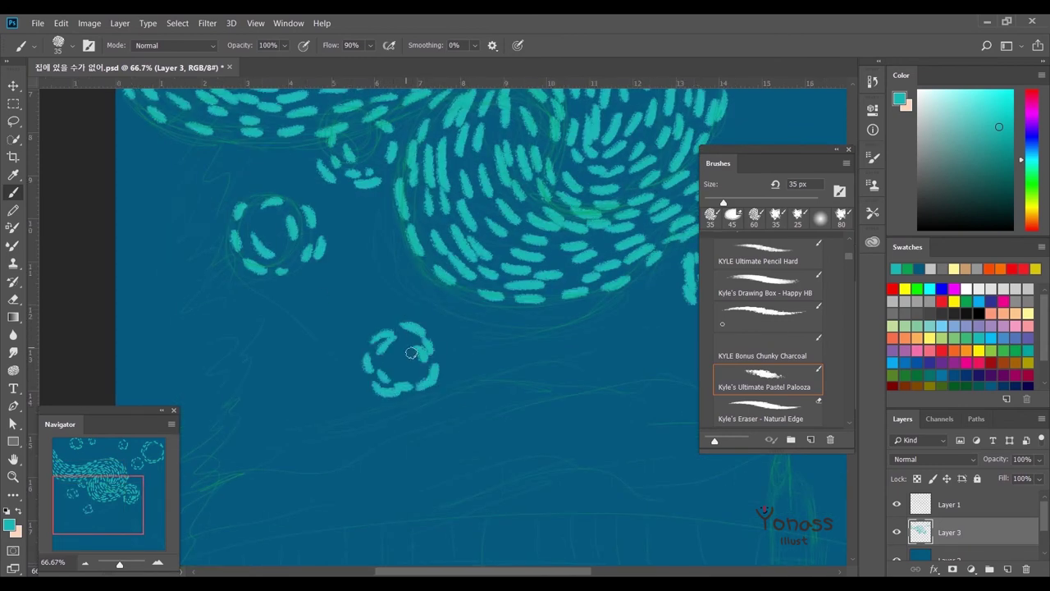
{"action": "left_click_drag", "start_coordinate": [497, 394], "coordinate": [361, 363]}
Paint a wavy row of cyan dashes across the lower sky, rising to the right.
{"action": "left_click_drag", "start_coordinate": [490, 474], "coordinate": [646, 460]}
{"action": "left_click_drag", "start_coordinate": [258, 432], "coordinate": [211, 436]}
{"action": "mouse_move", "coordinate": [205, 435]}
{"action": "left_mouse_down"}
{"action": "mouse_move", "coordinate": [390, 405]}
{"action": "mouse_move", "coordinate": [490, 370]}
{"action": "mouse_move", "coordinate": [432, 372]}
{"action": "left_mouse_up"}
{"action": "left_click_drag", "start_coordinate": [447, 353], "coordinate": [520, 337]}
{"action": "mouse_move", "coordinate": [644, 347]}
{"action": "left_mouse_down"}
{"action": "mouse_move", "coordinate": [469, 375]}
{"action": "mouse_move", "coordinate": [603, 325]}
{"action": "mouse_move", "coordinate": [546, 312]}
{"action": "mouse_move", "coordinate": [697, 251]}
{"action": "left_mouse_up"}
{"action": "left_click_drag", "start_coordinate": [411, 371], "coordinate": [439, 373]}
{"action": "left_click_drag", "start_coordinate": [453, 409], "coordinate": [525, 392]}
{"action": "left_click_drag", "start_coordinate": [576, 350], "coordinate": [586, 346]}
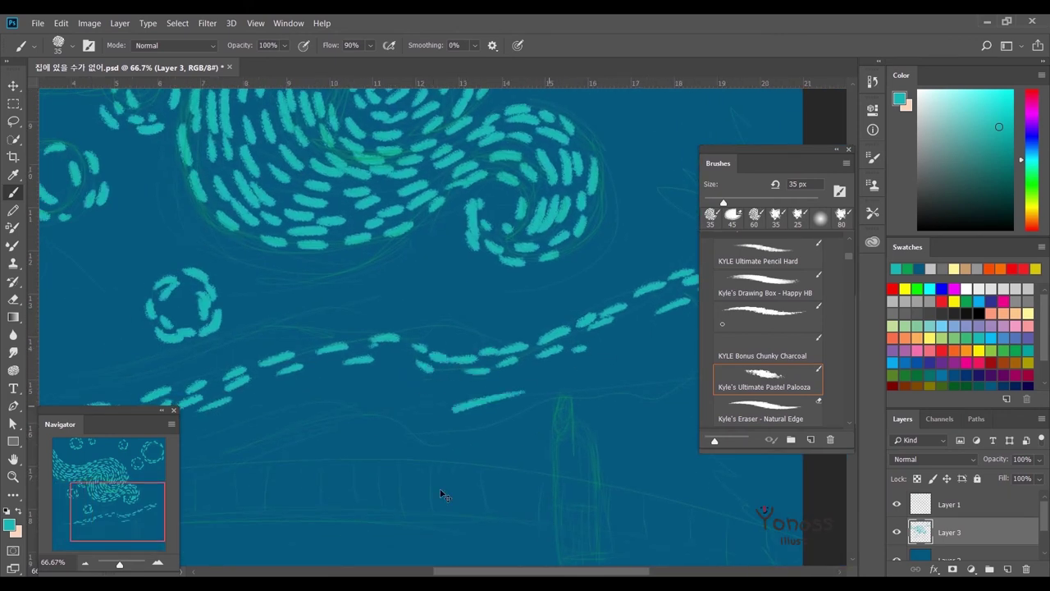
Choose a lighter cyan paint colour for the swirl's top edge.
{"action": "scroll", "coordinate": [549, 379], "scroll_direction": "down", "scroll_amount": 1}
{"action": "scroll", "coordinate": [586, 441], "scroll_direction": "left", "scroll_amount": 3}
{"action": "scroll", "coordinate": [417, 441], "scroll_direction": "down", "scroll_amount": 2}
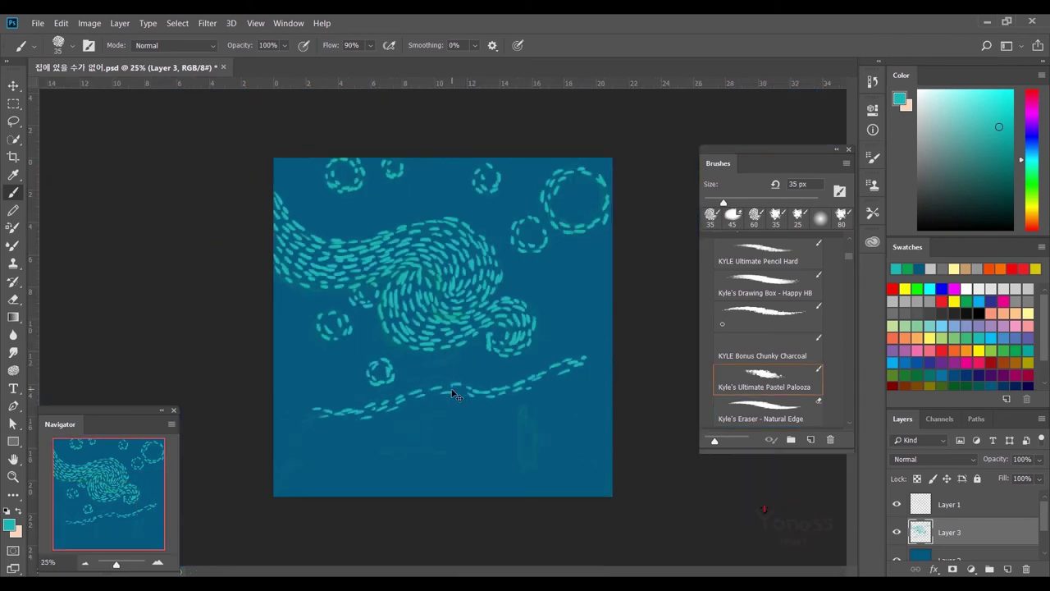
{"action": "scroll", "coordinate": [450, 389], "scroll_direction": "up", "scroll_amount": 2}
{"action": "scroll", "coordinate": [328, 246], "scroll_direction": "up", "scroll_amount": 1}
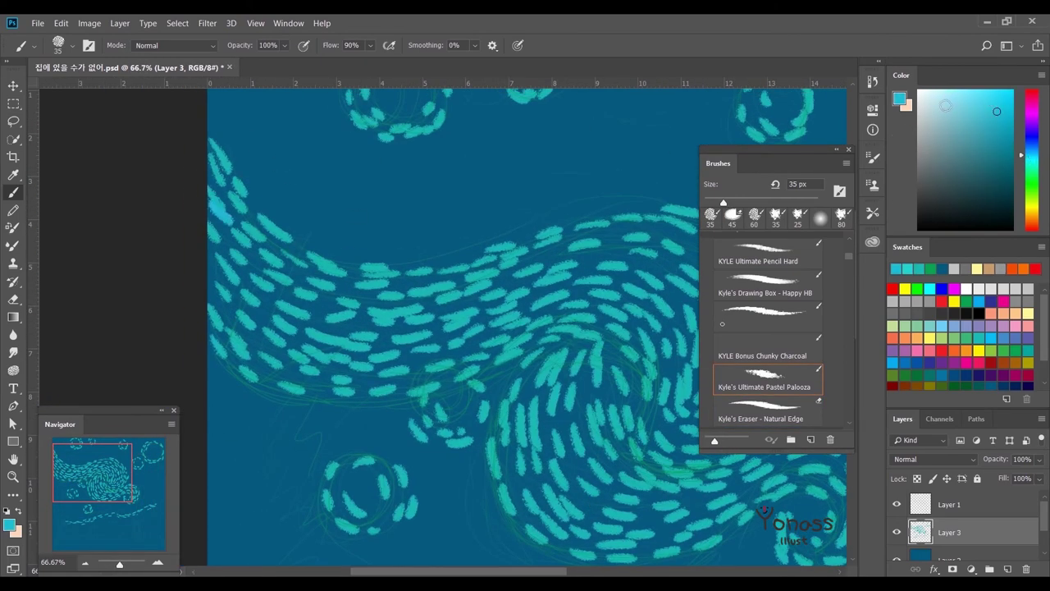
{"action": "left_click", "coordinate": [216, 209], "text": "alt"}
Dab light-cyan highlights along the wave crest and the wave's right side on Layer 3.
{"action": "left_click", "coordinate": [245, 287]}
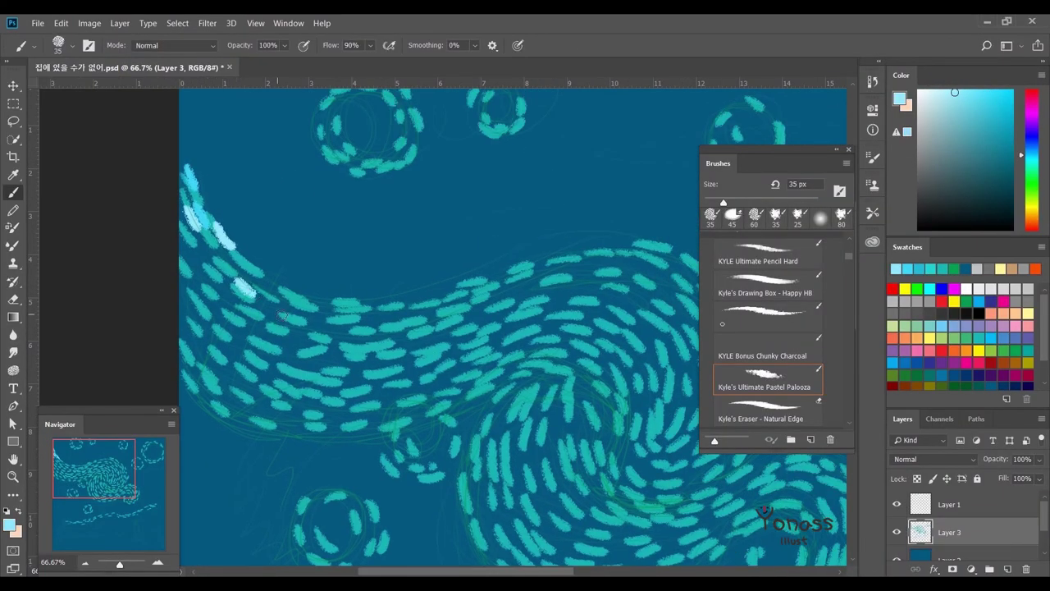
{"action": "left_click", "coordinate": [273, 308]}
{"action": "left_click", "coordinate": [329, 329]}
{"action": "left_click", "coordinate": [383, 314]}
{"action": "left_click", "coordinate": [400, 294]}
{"action": "left_click", "coordinate": [464, 272]}
{"action": "left_click", "coordinate": [500, 283]}
{"action": "left_click", "coordinate": [549, 244]}
{"action": "left_click", "coordinate": [587, 241]}
{"action": "left_click", "coordinate": [571, 273]}
{"action": "left_click", "coordinate": [617, 288]}
{"action": "left_click", "coordinate": [630, 361]}
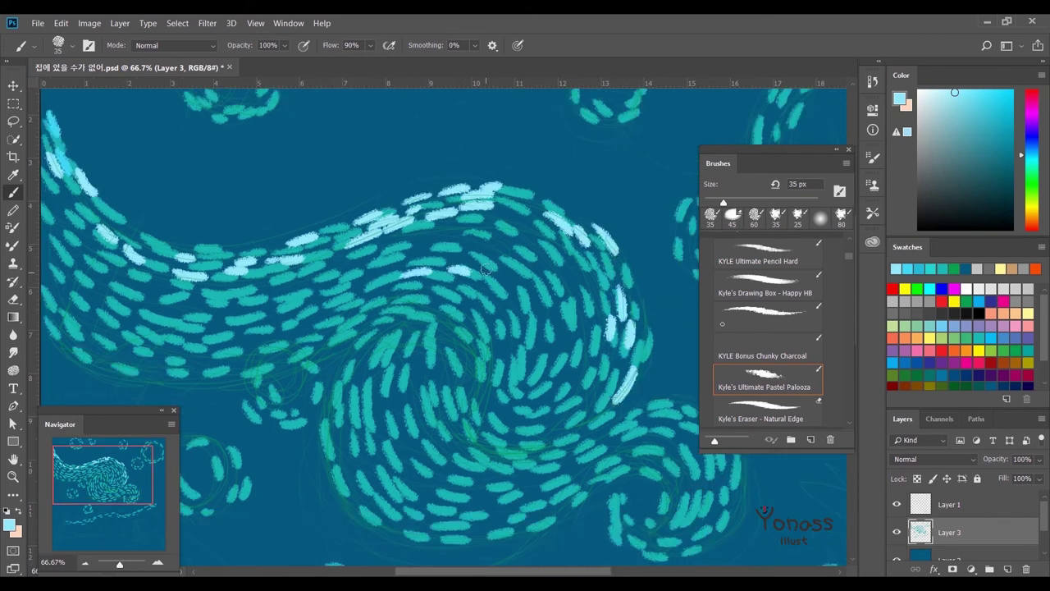
Brush light-cyan strokes onto the central swirl and its lower-right curve.
{"action": "left_click_drag", "start_coordinate": [502, 281], "coordinate": [521, 320]}
{"action": "left_click_drag", "start_coordinate": [512, 356], "coordinate": [517, 332]}
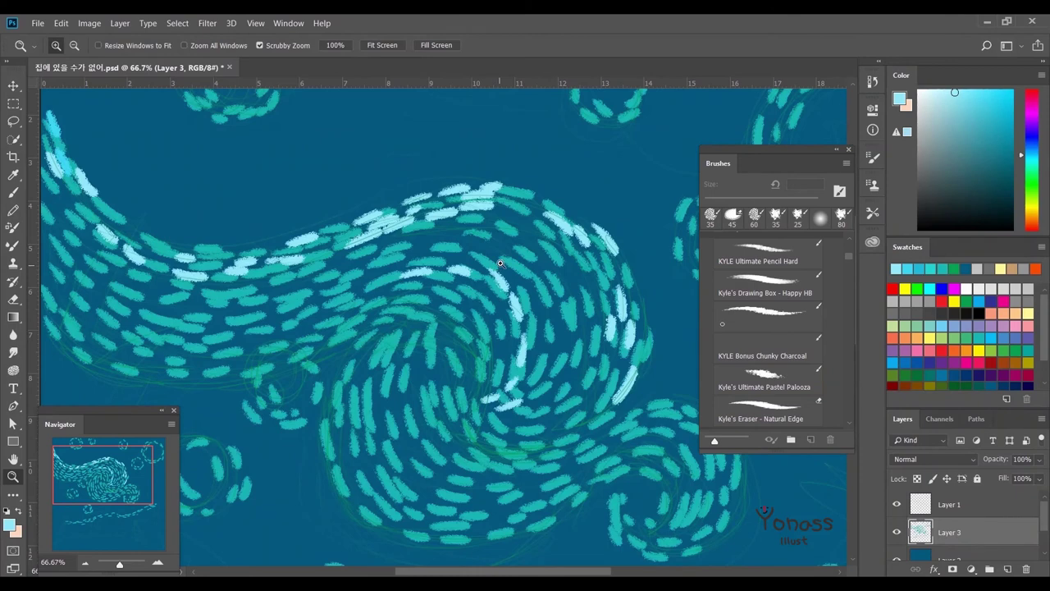
{"action": "left_click_drag", "start_coordinate": [514, 271], "coordinate": [531, 297]}
{"action": "left_click_drag", "start_coordinate": [532, 313], "coordinate": [539, 346]}
{"action": "mouse_move", "coordinate": [583, 308]}
{"action": "left_mouse_down"}
{"action": "mouse_move", "coordinate": [588, 368]}
{"action": "mouse_move", "coordinate": [575, 420]}
{"action": "left_mouse_up"}
{"action": "left_click_drag", "start_coordinate": [542, 425], "coordinate": [516, 428]}
{"action": "mouse_move", "coordinate": [599, 402]}
{"action": "left_mouse_down"}
{"action": "mouse_move", "coordinate": [591, 427]}
{"action": "mouse_move", "coordinate": [499, 422]}
{"action": "left_mouse_up"}
{"action": "mouse_move", "coordinate": [555, 389]}
{"action": "left_mouse_down"}
{"action": "mouse_move", "coordinate": [529, 402]}
{"action": "mouse_move", "coordinate": [577, 381]}
{"action": "left_mouse_up"}
{"action": "left_click_drag", "start_coordinate": [550, 418], "coordinate": [509, 385]}
Add light-cyan dabs around the right-hand swirl, plus one long stroke on the left wave.
{"action": "left_click_drag", "start_coordinate": [545, 354], "coordinate": [578, 338]}
{"action": "left_click_drag", "start_coordinate": [570, 351], "coordinate": [609, 332]}
{"action": "mouse_move", "coordinate": [612, 343]}
{"action": "left_mouse_down"}
{"action": "mouse_move", "coordinate": [647, 327]}
{"action": "mouse_move", "coordinate": [660, 348]}
{"action": "left_mouse_up"}
{"action": "left_click_drag", "start_coordinate": [644, 354], "coordinate": [657, 376]}
{"action": "left_click_drag", "start_coordinate": [639, 369], "coordinate": [655, 394]}
{"action": "left_click_drag", "start_coordinate": [547, 406], "coordinate": [592, 440]}
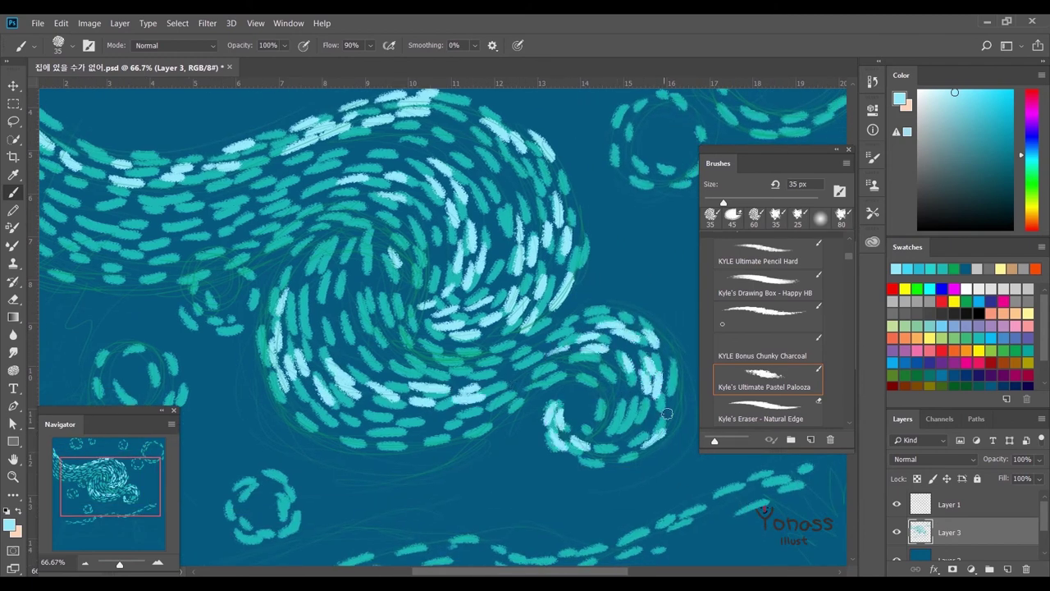
{"action": "left_click_drag", "start_coordinate": [648, 400], "coordinate": [663, 447]}
{"action": "left_click_drag", "start_coordinate": [663, 447], "coordinate": [872, 545]}
{"action": "mouse_move", "coordinate": [215, 322]}
{"action": "left_mouse_down"}
{"action": "mouse_move", "coordinate": [247, 349]}
{"action": "mouse_move", "coordinate": [345, 369]}
{"action": "mouse_move", "coordinate": [351, 350]}
{"action": "left_mouse_up"}
Scatter more light-cyan dabs across the left wave and the middle of the swirl.
{"action": "left_click_drag", "start_coordinate": [353, 359], "coordinate": [429, 323]}
{"action": "left_click_drag", "start_coordinate": [447, 320], "coordinate": [475, 304]}
{"action": "left_click_drag", "start_coordinate": [325, 379], "coordinate": [360, 369]}
{"action": "left_click_drag", "start_coordinate": [181, 332], "coordinate": [199, 308]}
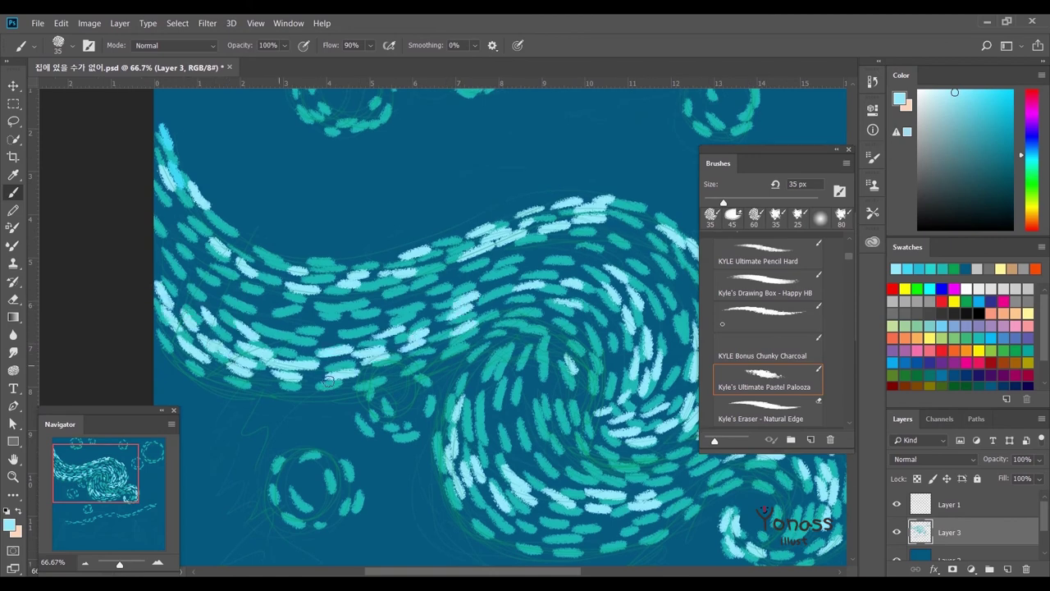
{"action": "left_click_drag", "start_coordinate": [297, 351], "coordinate": [341, 365]}
{"action": "left_click_drag", "start_coordinate": [345, 361], "coordinate": [312, 381]}
{"action": "left_click_drag", "start_coordinate": [440, 329], "coordinate": [496, 289]}
{"action": "left_click_drag", "start_coordinate": [515, 308], "coordinate": [556, 293]}
{"action": "left_click_drag", "start_coordinate": [510, 399], "coordinate": [593, 386]}
{"action": "left_click_drag", "start_coordinate": [562, 435], "coordinate": [443, 329]}
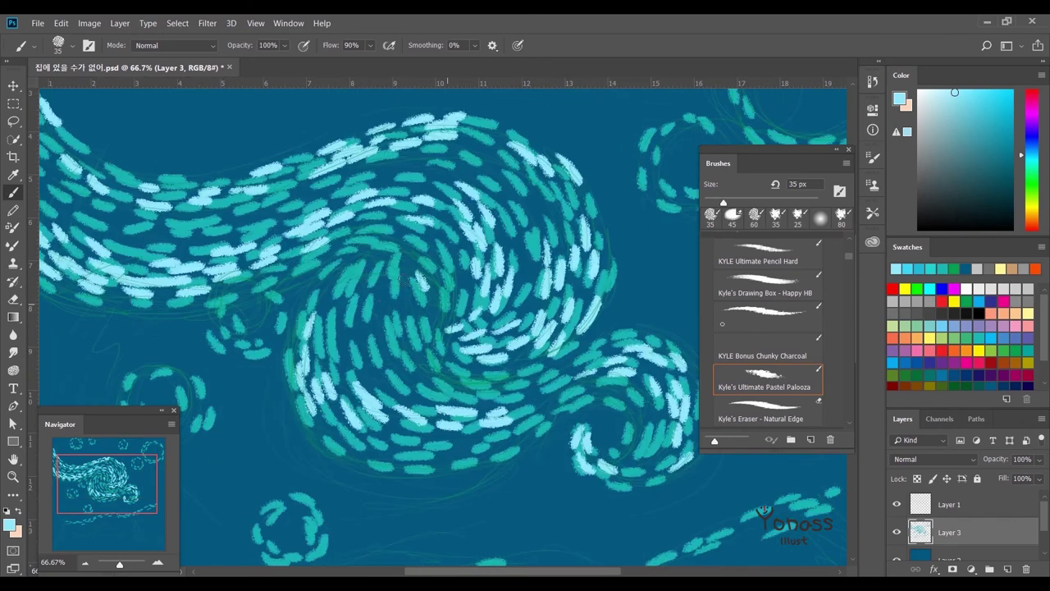
{"action": "left_click_drag", "start_coordinate": [467, 366], "coordinate": [588, 502]}
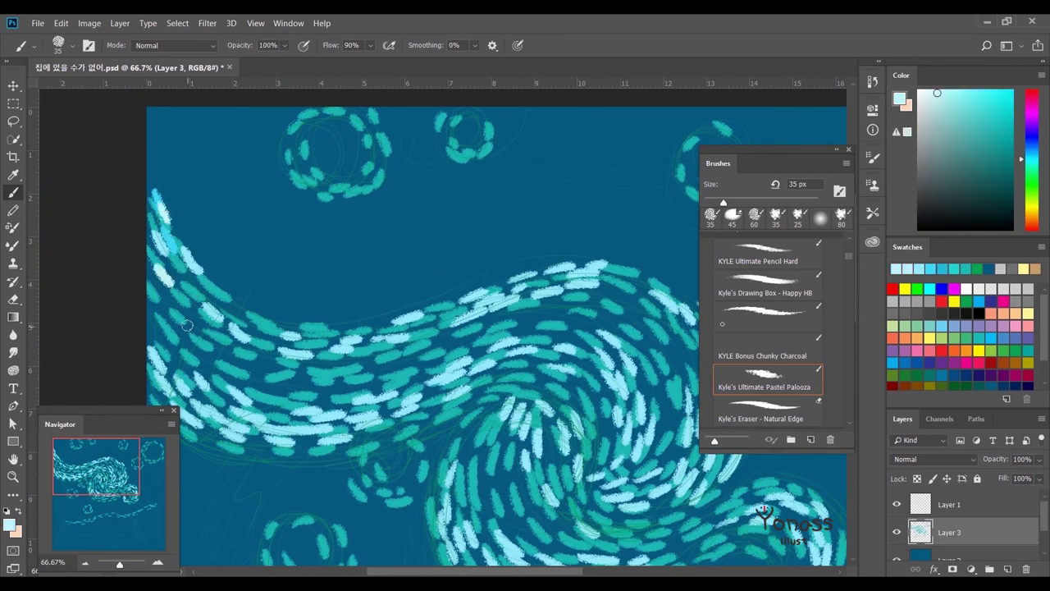
Dab light cyan on the wave's left part and along the upper swirl band.
{"action": "left_click_drag", "start_coordinate": [187, 327], "coordinate": [205, 343]}
{"action": "left_click_drag", "start_coordinate": [259, 351], "coordinate": [277, 366]}
{"action": "left_click_drag", "start_coordinate": [284, 339], "coordinate": [302, 348]}
{"action": "left_click_drag", "start_coordinate": [404, 350], "coordinate": [364, 335]}
{"action": "left_click_drag", "start_coordinate": [311, 320], "coordinate": [369, 301]}
{"action": "left_click_drag", "start_coordinate": [451, 300], "coordinate": [526, 275]}
{"action": "mouse_move", "coordinate": [566, 284]}
{"action": "left_mouse_down"}
{"action": "mouse_move", "coordinate": [598, 272]}
{"action": "mouse_move", "coordinate": [532, 248]}
{"action": "left_mouse_up"}
{"action": "left_click_drag", "start_coordinate": [594, 267], "coordinate": [648, 312]}
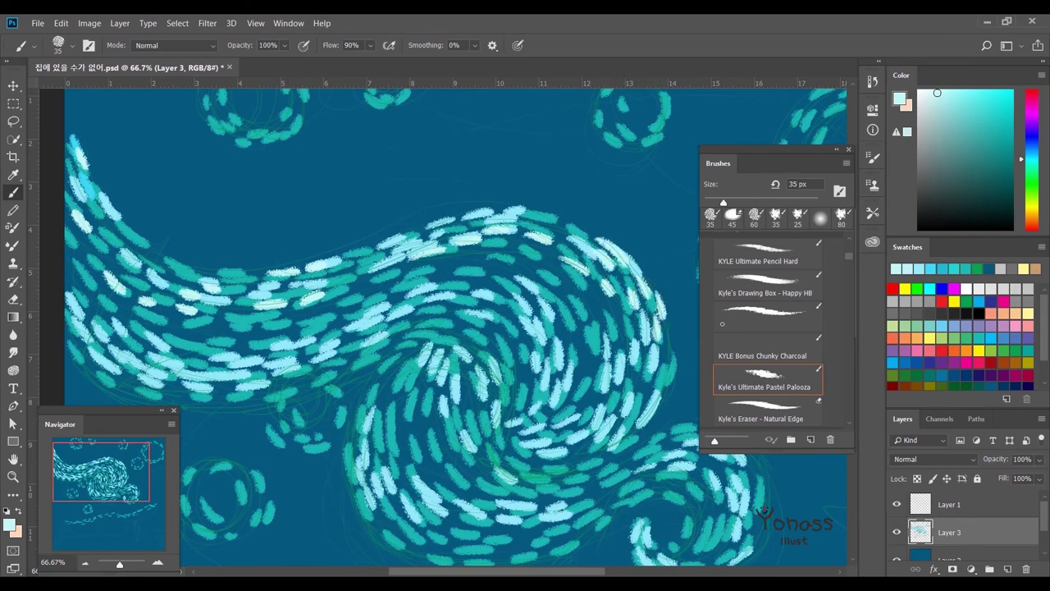
{"action": "left_click_drag", "start_coordinate": [492, 386], "coordinate": [456, 337]}
{"action": "mouse_move", "coordinate": [469, 240]}
{"action": "left_mouse_down"}
{"action": "mouse_move", "coordinate": [517, 277]}
{"action": "mouse_move", "coordinate": [554, 356]}
{"action": "left_mouse_up"}
{"action": "mouse_move", "coordinate": [431, 381]}
{"action": "left_mouse_down"}
{"action": "mouse_move", "coordinate": [394, 332]}
{"action": "mouse_move", "coordinate": [364, 321]}
{"action": "left_mouse_up"}
Finish with extra light-cyan dabs and long strokes through the upper swirl and right curl.
{"action": "left_click_drag", "start_coordinate": [249, 306], "coordinate": [268, 344]}
{"action": "left_click_drag", "start_coordinate": [279, 386], "coordinate": [353, 397]}
{"action": "left_click_drag", "start_coordinate": [600, 312], "coordinate": [535, 331]}
{"action": "left_click_drag", "start_coordinate": [616, 335], "coordinate": [604, 389]}
{"action": "left_click_drag", "start_coordinate": [574, 297], "coordinate": [625, 320]}
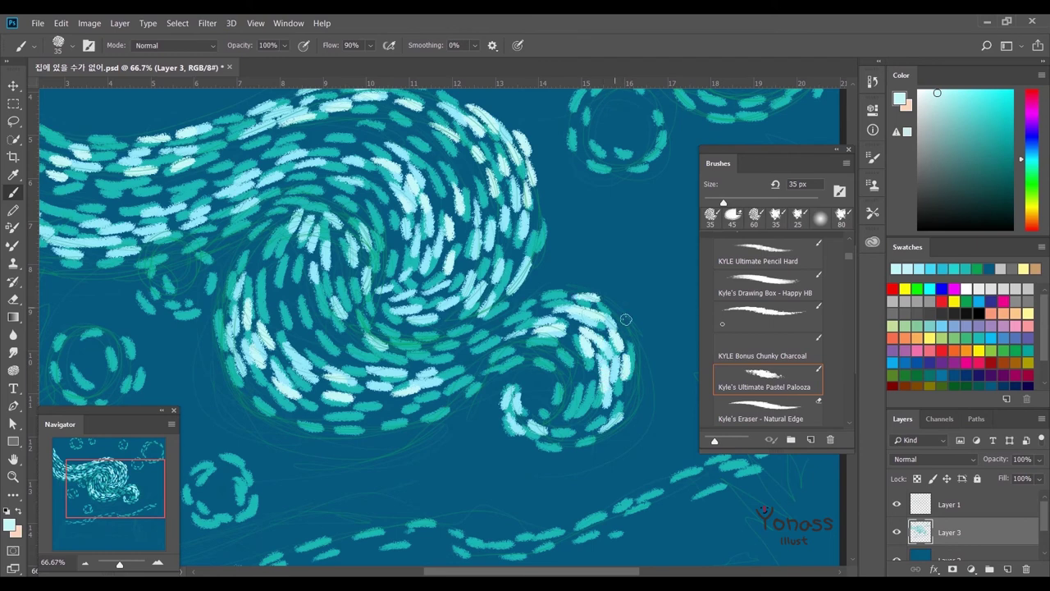
{"action": "left_click_drag", "start_coordinate": [361, 312], "coordinate": [572, 419]}
{"action": "mouse_move", "coordinate": [213, 344]}
{"action": "left_mouse_down"}
{"action": "mouse_move", "coordinate": [414, 312]}
{"action": "mouse_move", "coordinate": [557, 255]}
{"action": "mouse_move", "coordinate": [595, 259]}
{"action": "left_mouse_up"}
{"action": "left_click_drag", "start_coordinate": [492, 328], "coordinate": [509, 402]}
{"action": "left_click_drag", "start_coordinate": [378, 354], "coordinate": [402, 362]}
{"action": "left_click_drag", "start_coordinate": [525, 303], "coordinate": [545, 311]}
{"action": "left_click_drag", "start_coordinate": [574, 369], "coordinate": [505, 370]}
{"action": "left_click_drag", "start_coordinate": [410, 328], "coordinate": [526, 365]}
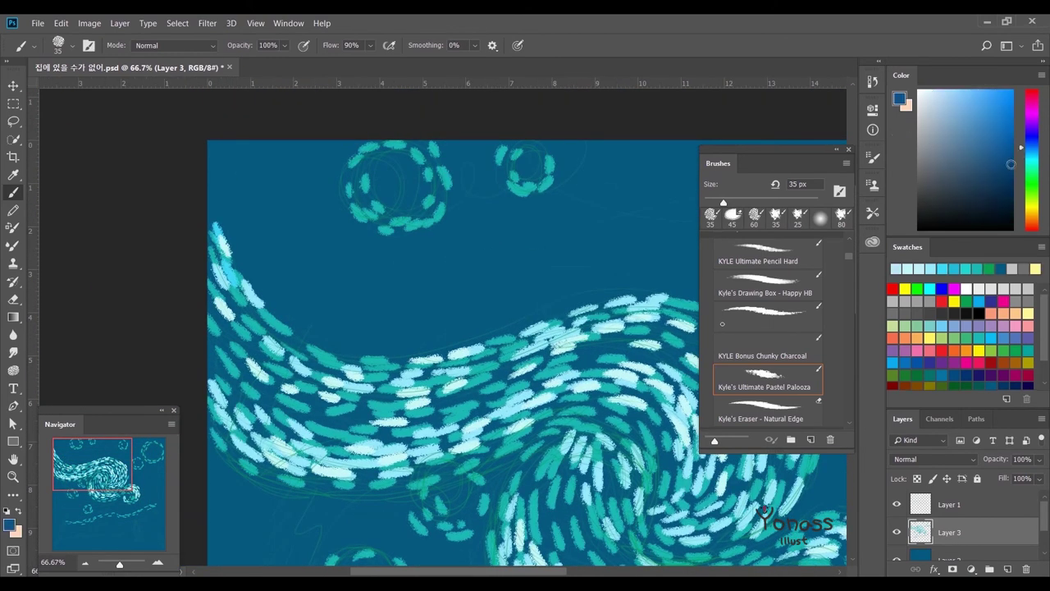
Pick a darker blue, hide Layer 1's green sketch, and paint dark strokes across the central swirl.
{"action": "left_click", "coordinate": [1007, 174]}
{"action": "left_click_drag", "start_coordinate": [238, 324], "coordinate": [218, 286]}
{"action": "left_click", "coordinate": [897, 503]}
{"action": "left_click_drag", "start_coordinate": [299, 448], "coordinate": [352, 437]}
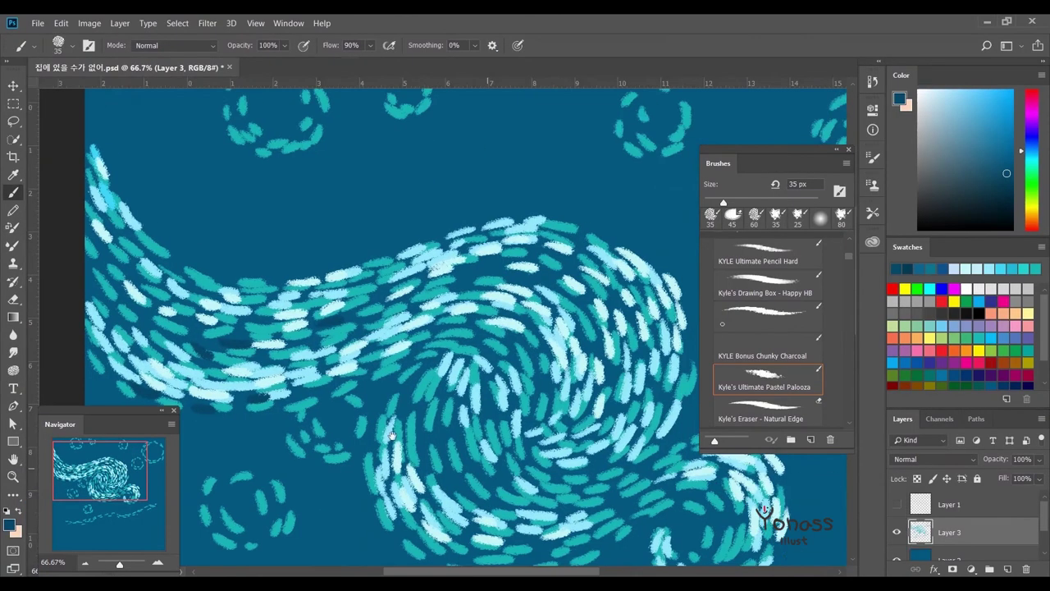
{"action": "mouse_move", "coordinate": [656, 410]}
{"action": "left_mouse_down"}
{"action": "mouse_move", "coordinate": [484, 324]}
{"action": "mouse_move", "coordinate": [505, 361]}
{"action": "left_mouse_up"}
{"action": "left_click_drag", "start_coordinate": [403, 283], "coordinate": [501, 288]}
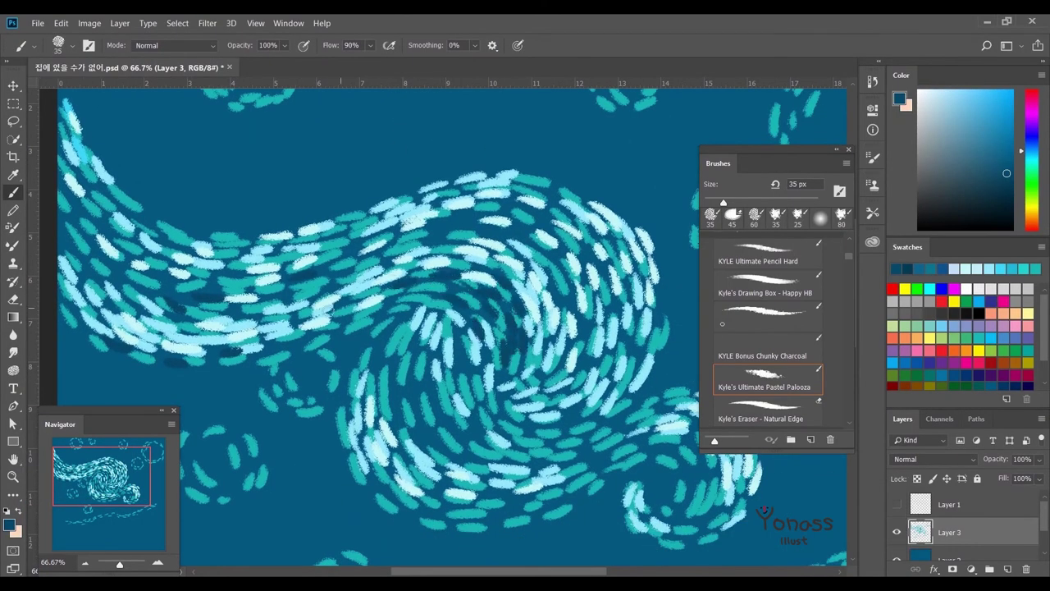
{"action": "left_click_drag", "start_coordinate": [349, 325], "coordinate": [427, 283]}
With a 45 px brush, paint dark-blue strokes across the left band, swirl edges and lower swirl.
{"action": "key", "text": "bracketright"}
{"action": "left_click_drag", "start_coordinate": [220, 336], "coordinate": [312, 305]}
{"action": "left_click_drag", "start_coordinate": [361, 287], "coordinate": [431, 256]}
{"action": "left_click_drag", "start_coordinate": [515, 267], "coordinate": [519, 374]}
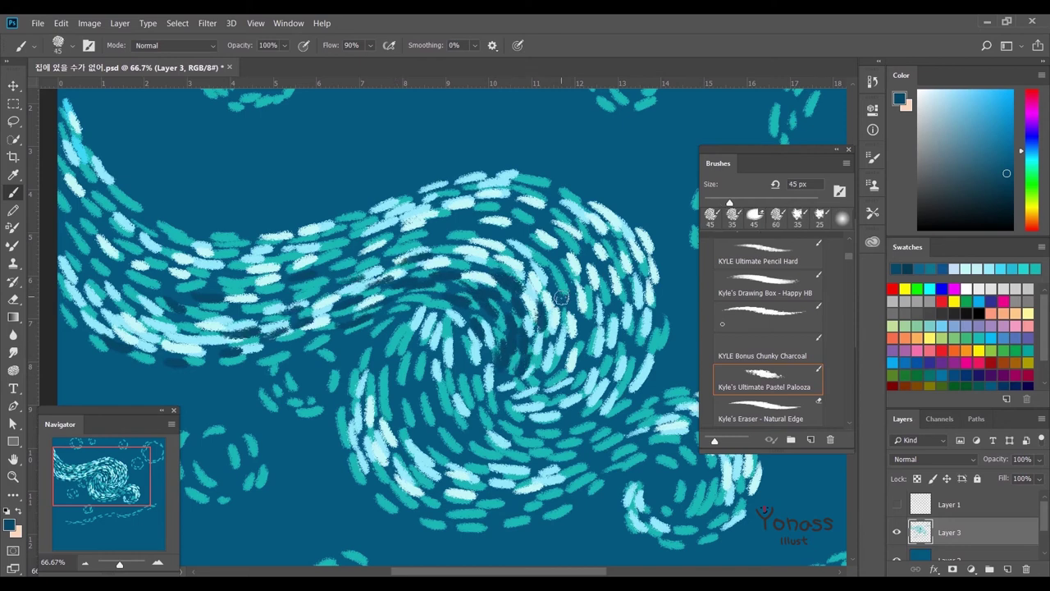
{"action": "left_click_drag", "start_coordinate": [499, 270], "coordinate": [579, 251]}
{"action": "left_click_drag", "start_coordinate": [426, 229], "coordinate": [546, 215]}
{"action": "mouse_move", "coordinate": [78, 256]}
{"action": "left_mouse_down"}
{"action": "mouse_move", "coordinate": [132, 287]}
{"action": "mouse_move", "coordinate": [279, 281]}
{"action": "mouse_move", "coordinate": [472, 209]}
{"action": "left_mouse_up"}
{"action": "left_click_drag", "start_coordinate": [484, 213], "coordinate": [574, 201]}
{"action": "mouse_move", "coordinate": [648, 300]}
{"action": "left_mouse_down"}
{"action": "mouse_move", "coordinate": [644, 394]}
{"action": "mouse_move", "coordinate": [528, 375]}
{"action": "left_mouse_up"}
{"action": "left_click_drag", "start_coordinate": [320, 410], "coordinate": [497, 415]}
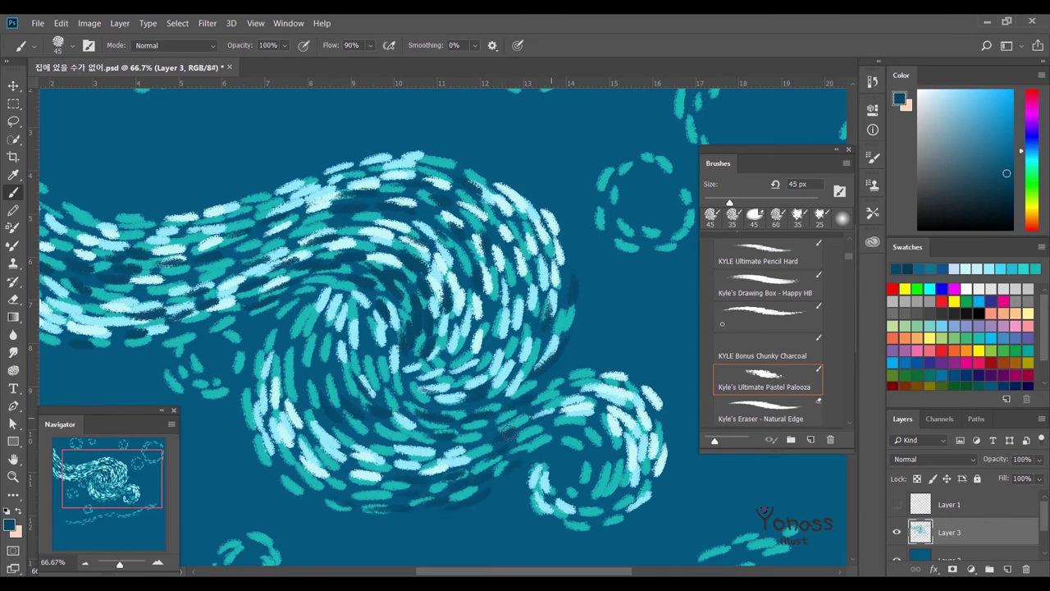
Add dark-blue dashes in the lower swirl area, the lower sky and beside the small swirl.
{"action": "left_click_drag", "start_coordinate": [90, 390], "coordinate": [330, 434]}
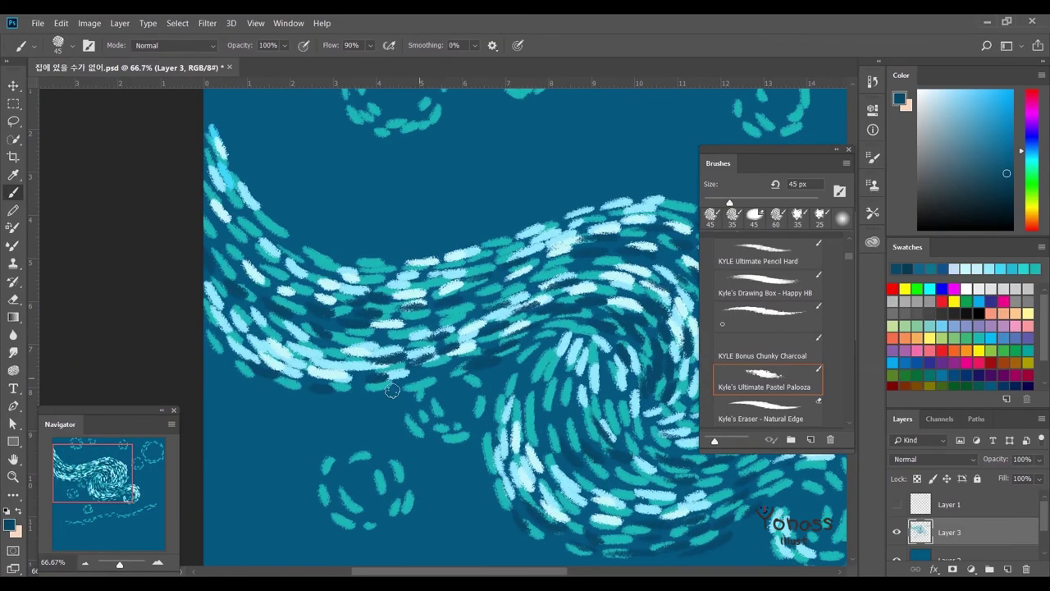
{"action": "mouse_move", "coordinate": [353, 439]}
{"action": "left_mouse_down"}
{"action": "mouse_move", "coordinate": [426, 451]}
{"action": "mouse_move", "coordinate": [440, 398]}
{"action": "left_mouse_up"}
{"action": "left_click_drag", "start_coordinate": [181, 353], "coordinate": [280, 378]}
{"action": "left_click_drag", "start_coordinate": [420, 565], "coordinate": [279, 395]}
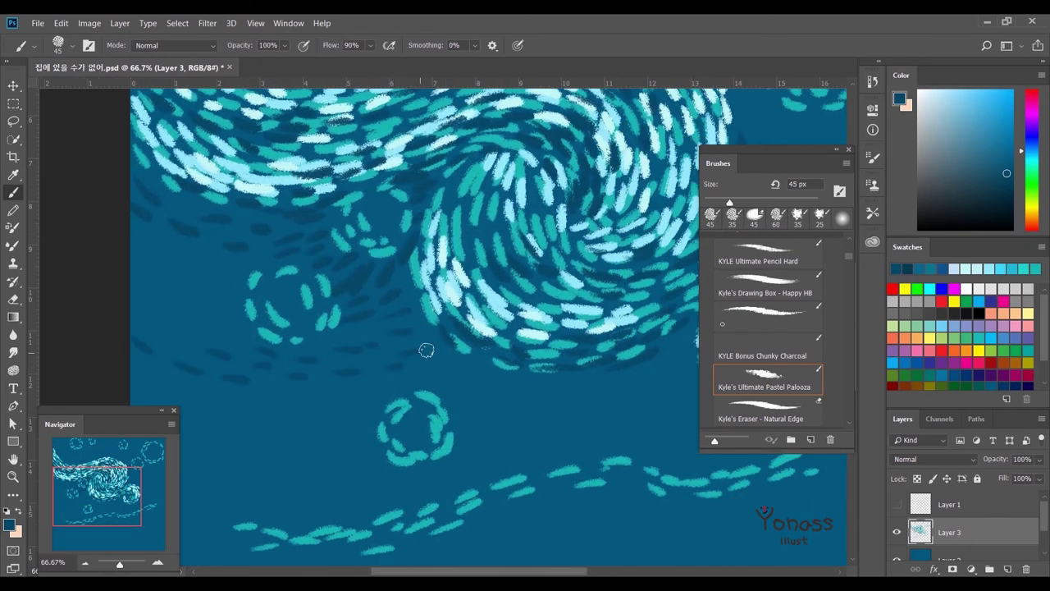
{"action": "left_click_drag", "start_coordinate": [426, 351], "coordinate": [341, 321]}
{"action": "left_click_drag", "start_coordinate": [422, 368], "coordinate": [566, 394]}
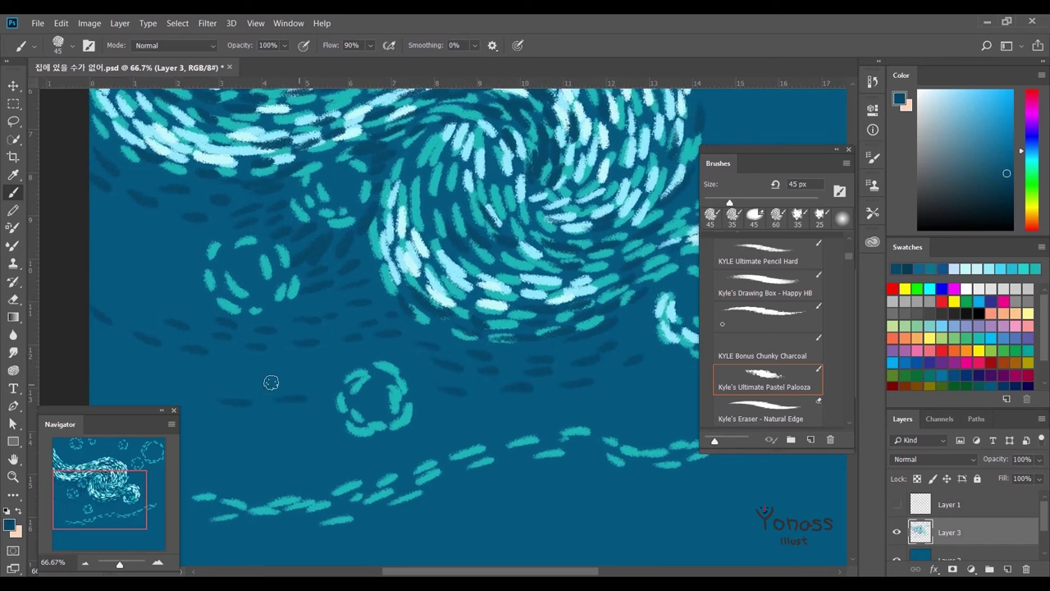
{"action": "mouse_move", "coordinate": [429, 375]}
{"action": "left_mouse_down"}
{"action": "mouse_move", "coordinate": [415, 425]}
{"action": "mouse_move", "coordinate": [532, 327]}
{"action": "left_mouse_up"}
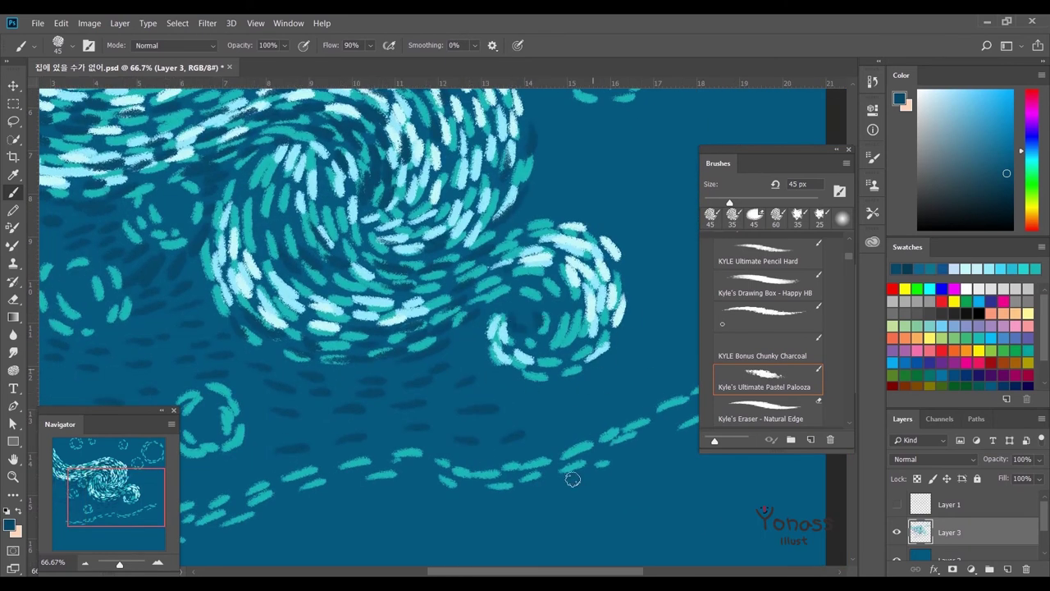
{"action": "left_click_drag", "start_coordinate": [626, 236], "coordinate": [600, 261]}
{"action": "left_click_drag", "start_coordinate": [603, 344], "coordinate": [589, 366]}
{"action": "left_click_drag", "start_coordinate": [565, 397], "coordinate": [526, 390]}
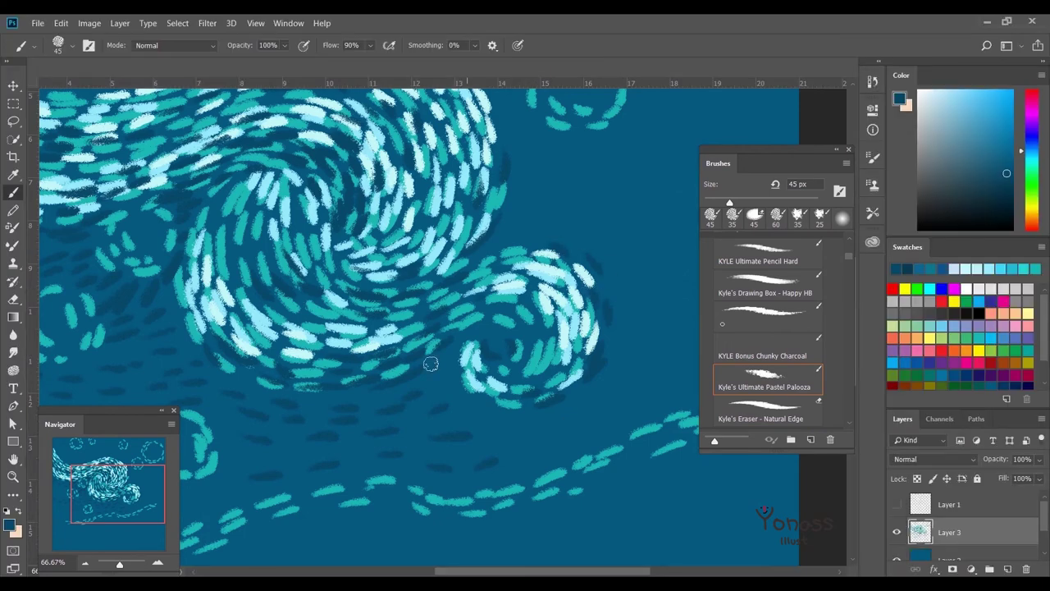
Pan and scroll around the canvas to inspect the large swirl and sky edges.
{"action": "left_click_drag", "start_coordinate": [430, 363], "coordinate": [757, 265]}
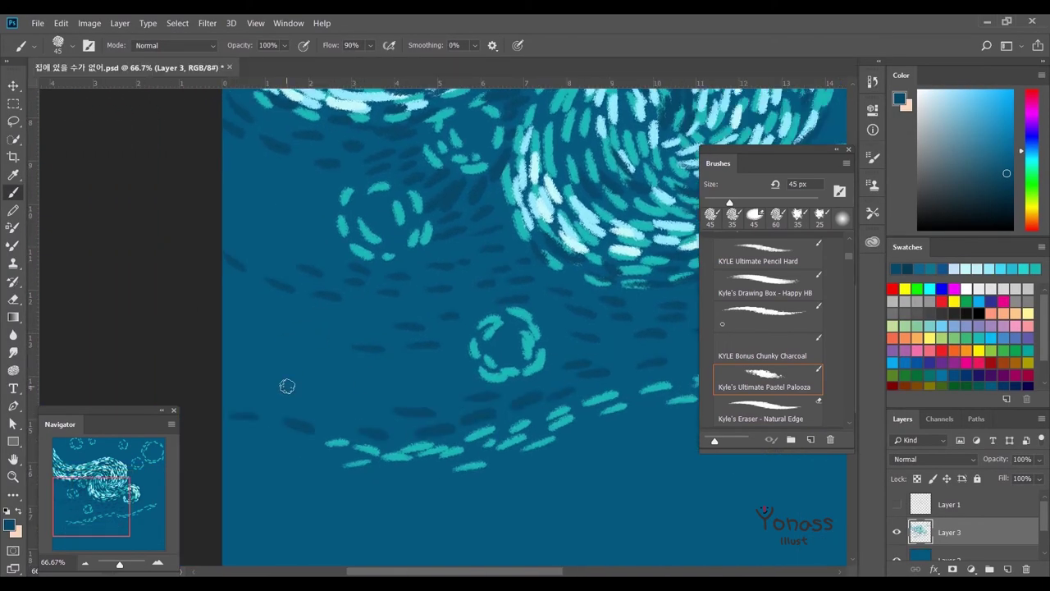
{"action": "left_click_drag", "start_coordinate": [252, 335], "coordinate": [255, 375]}
{"action": "left_click_drag", "start_coordinate": [339, 354], "coordinate": [344, 430]}
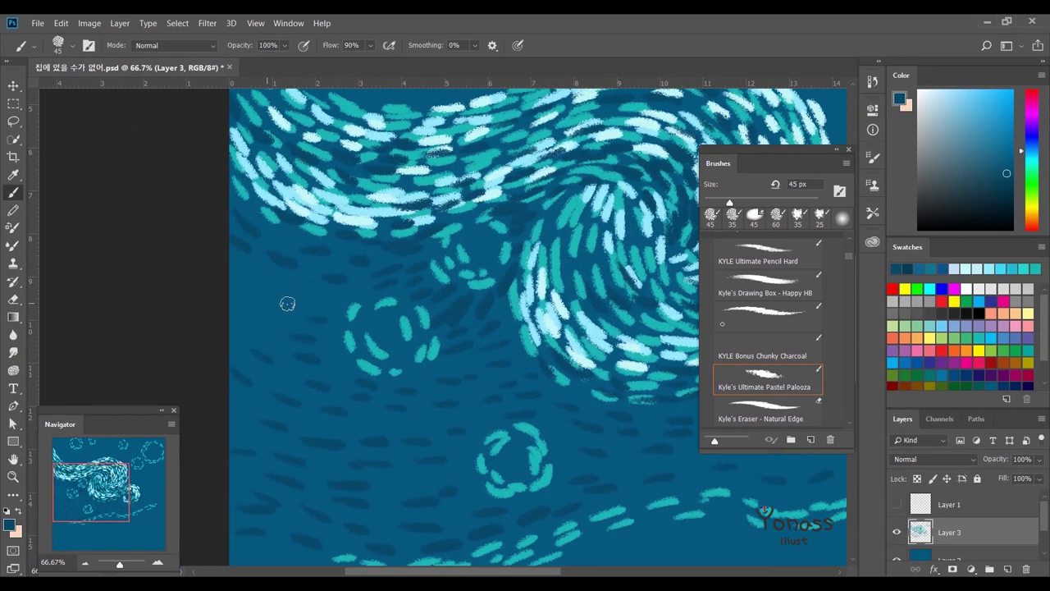
{"action": "scroll", "coordinate": [287, 337], "scroll_direction": "down", "scroll_amount": 2}
{"action": "scroll", "coordinate": [369, 369], "scroll_direction": "right", "scroll_amount": 5}
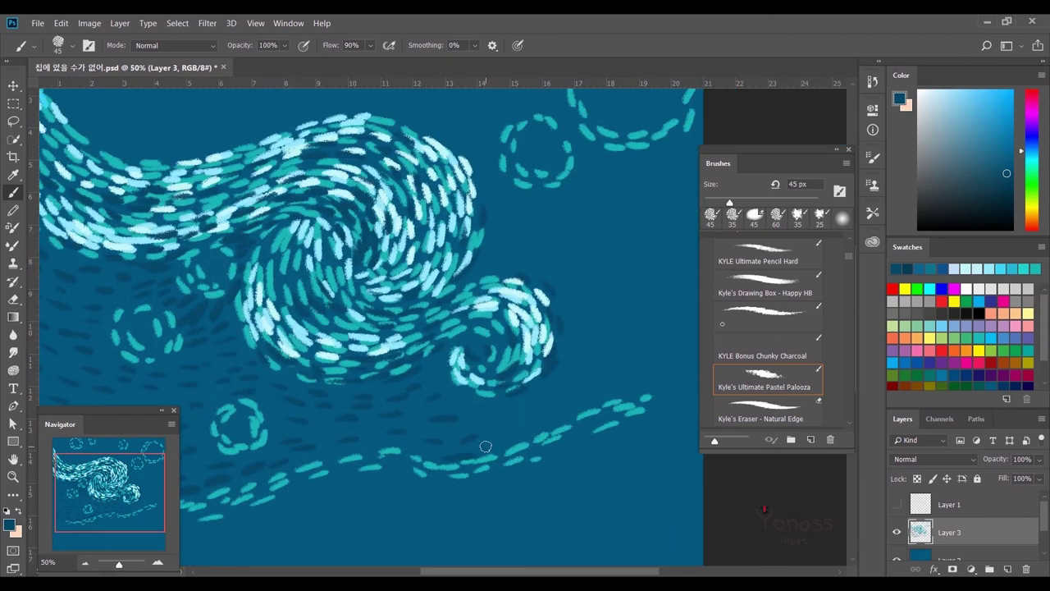
{"action": "scroll", "coordinate": [576, 406], "scroll_direction": "up", "scroll_amount": 2}
{"action": "scroll", "coordinate": [493, 353], "scroll_direction": "right", "scroll_amount": 1}
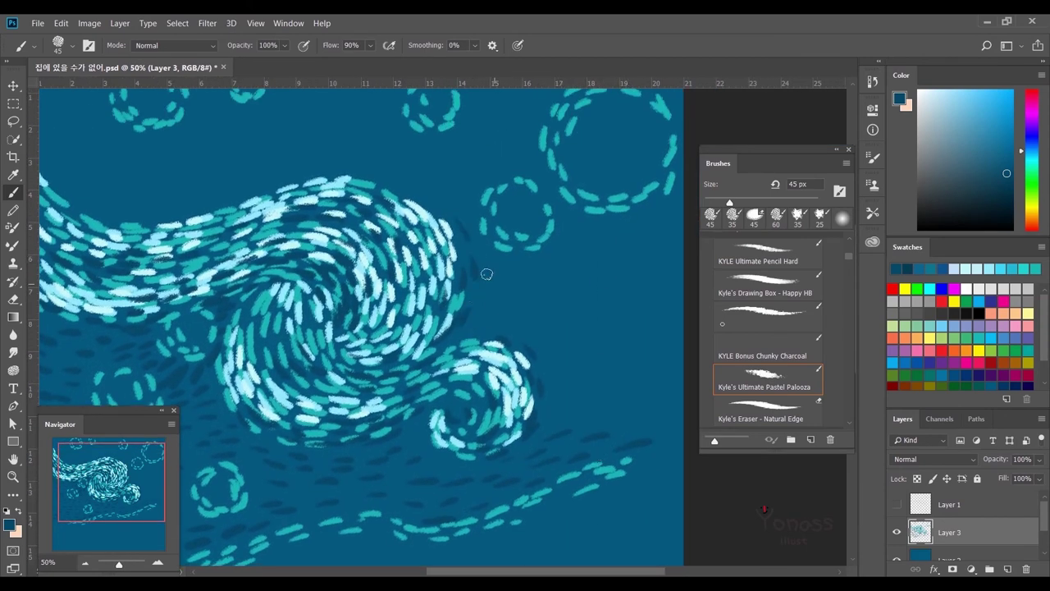
{"action": "scroll", "coordinate": [496, 302], "scroll_direction": "up", "scroll_amount": 1}
{"action": "scroll", "coordinate": [476, 319], "scroll_direction": "right", "scroll_amount": 1}
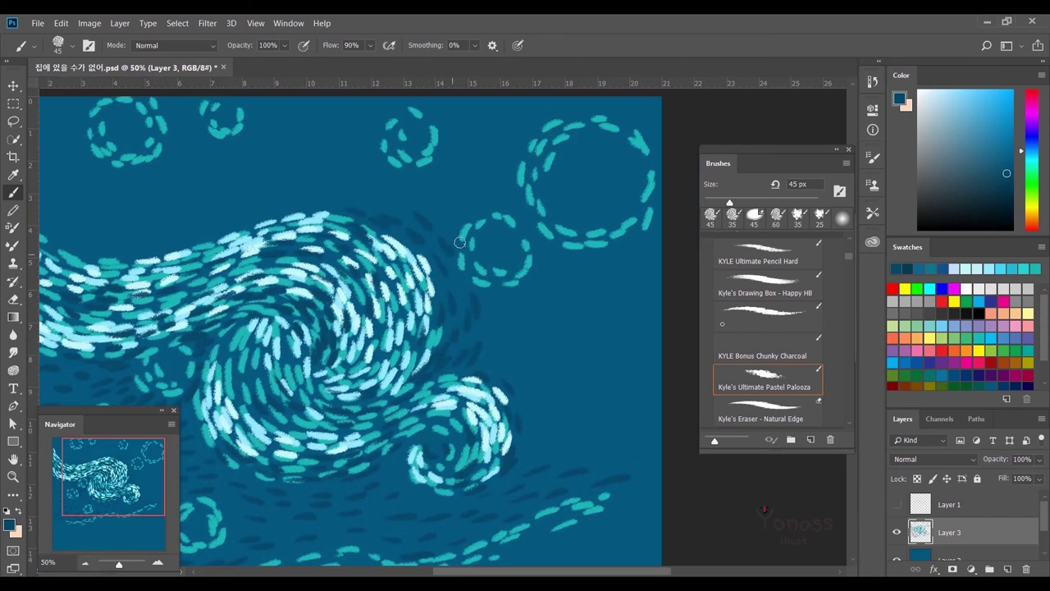
{"action": "scroll", "coordinate": [485, 179], "scroll_direction": "up", "scroll_amount": 1}
{"action": "scroll", "coordinate": [490, 199], "scroll_direction": "left", "scroll_amount": 1}
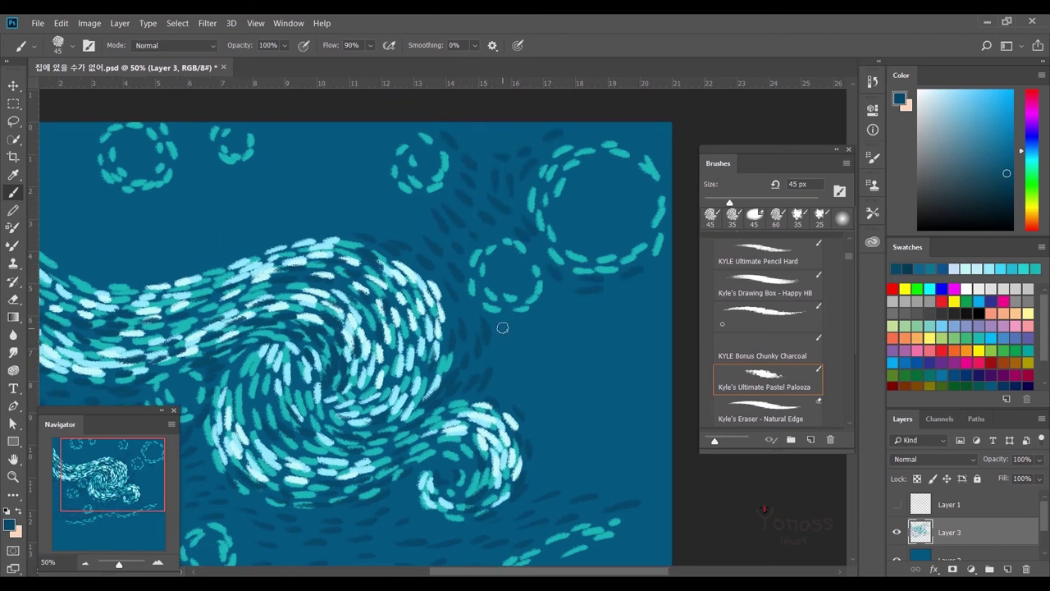
{"action": "scroll", "coordinate": [544, 360], "scroll_direction": "down", "scroll_amount": 2}
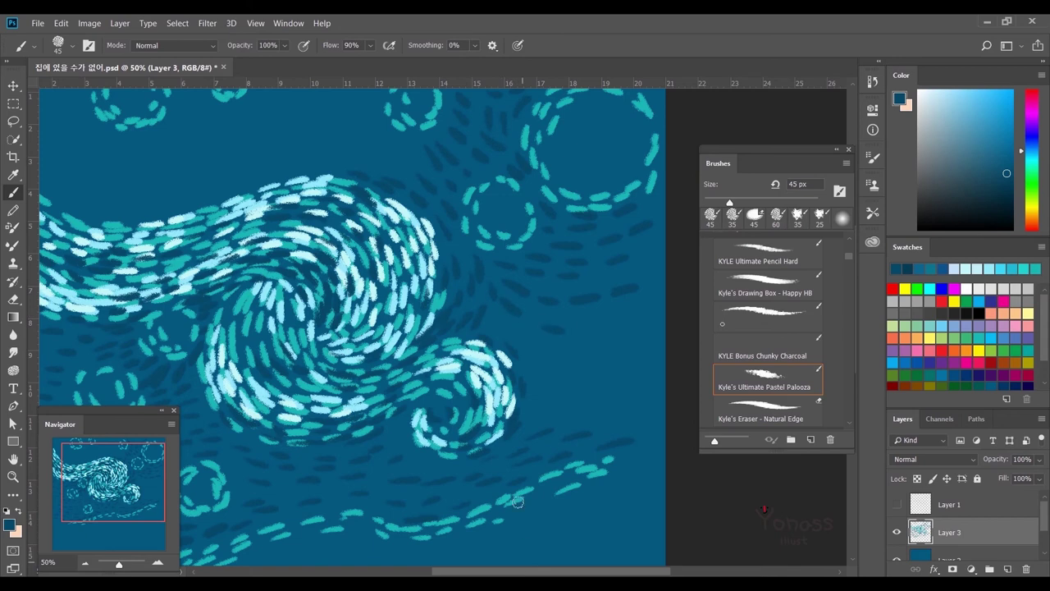
{"action": "scroll", "coordinate": [593, 378], "scroll_direction": "left", "scroll_amount": 1}
{"action": "scroll", "coordinate": [410, 345], "scroll_direction": "up", "scroll_amount": 5}
{"action": "scroll", "coordinate": [328, 328], "scroll_direction": "left", "scroll_amount": 4}
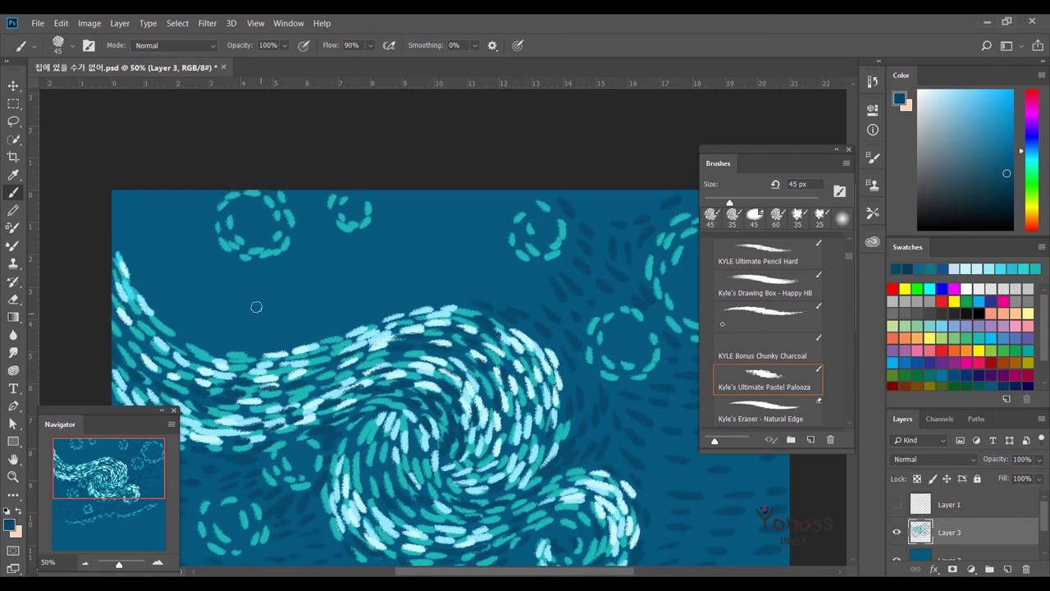
Add a dark-blue dash in the upper sky and scroll around to review the texture.
{"action": "left_click_drag", "start_coordinate": [443, 280], "coordinate": [347, 280]}
{"action": "scroll", "coordinate": [502, 218], "scroll_direction": "up", "scroll_amount": 1}
{"action": "scroll", "coordinate": [411, 296], "scroll_direction": "left", "scroll_amount": 4}
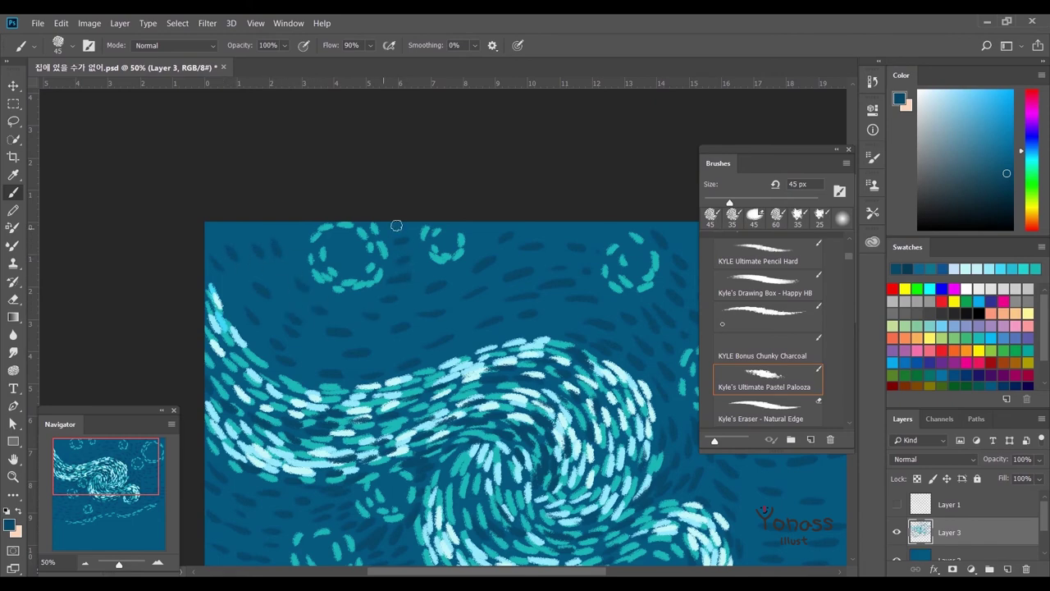
{"action": "scroll", "coordinate": [569, 315], "scroll_direction": "right", "scroll_amount": 8}
{"action": "scroll", "coordinate": [405, 328], "scroll_direction": "up", "scroll_amount": 1}
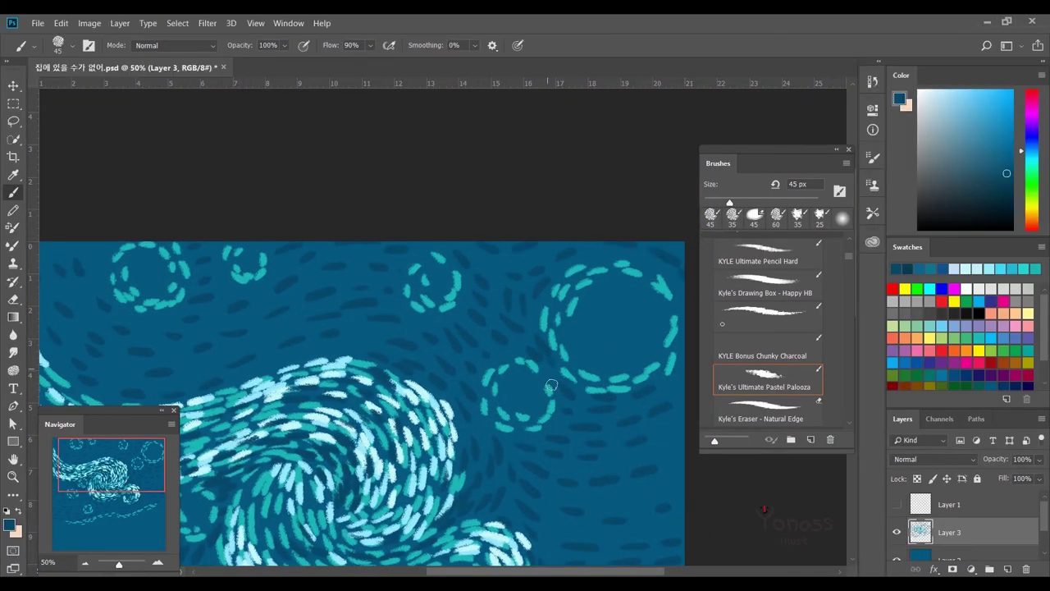
{"action": "scroll", "coordinate": [551, 385], "scroll_direction": "down", "scroll_amount": 3}
{"action": "scroll", "coordinate": [574, 300], "scroll_direction": "left", "scroll_amount": 6}
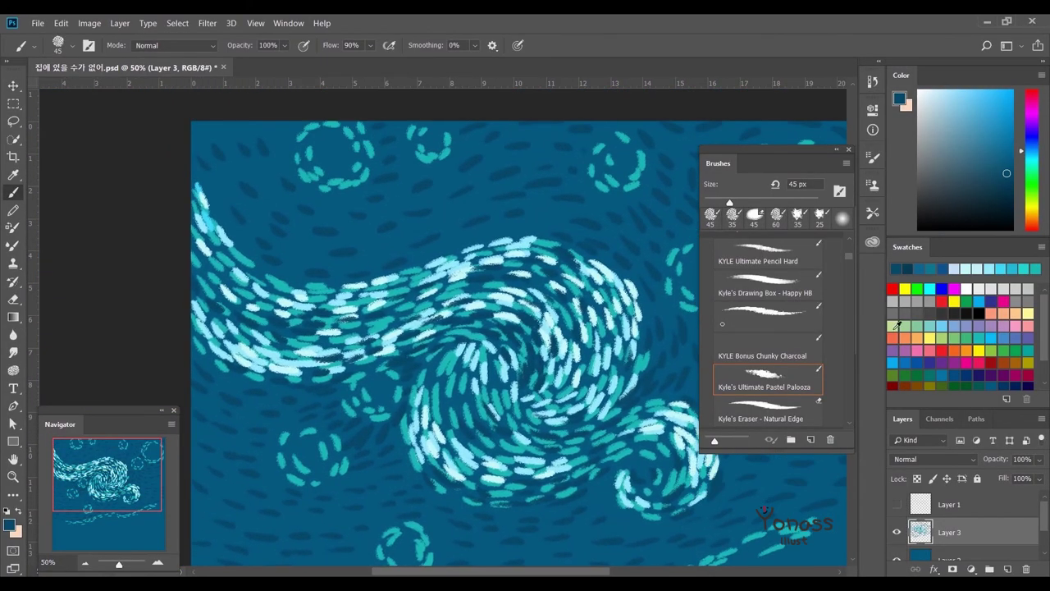
Pick a light green colour and dab it along the swirls and into the top-left star.
{"action": "left_click", "coordinate": [894, 327]}
{"action": "left_click_drag", "start_coordinate": [423, 302], "coordinate": [439, 300]}
{"action": "left_click_drag", "start_coordinate": [492, 269], "coordinate": [512, 264]}
{"action": "left_click_drag", "start_coordinate": [530, 262], "coordinate": [552, 257]}
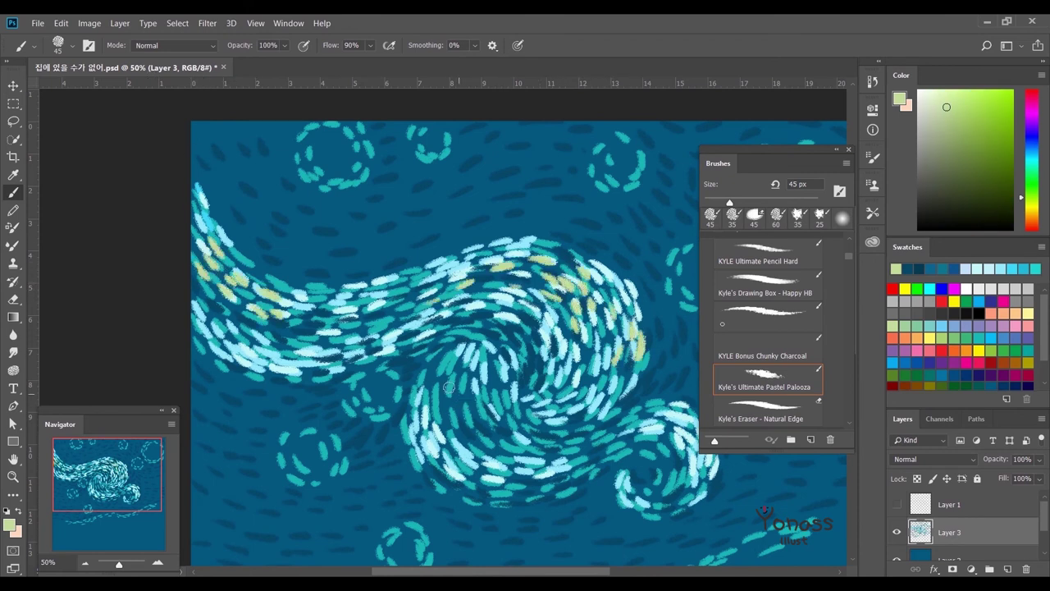
{"action": "left_click_drag", "start_coordinate": [598, 423], "coordinate": [650, 408]}
{"action": "scroll", "coordinate": [242, 282], "scroll_direction": "up", "scroll_amount": 1}
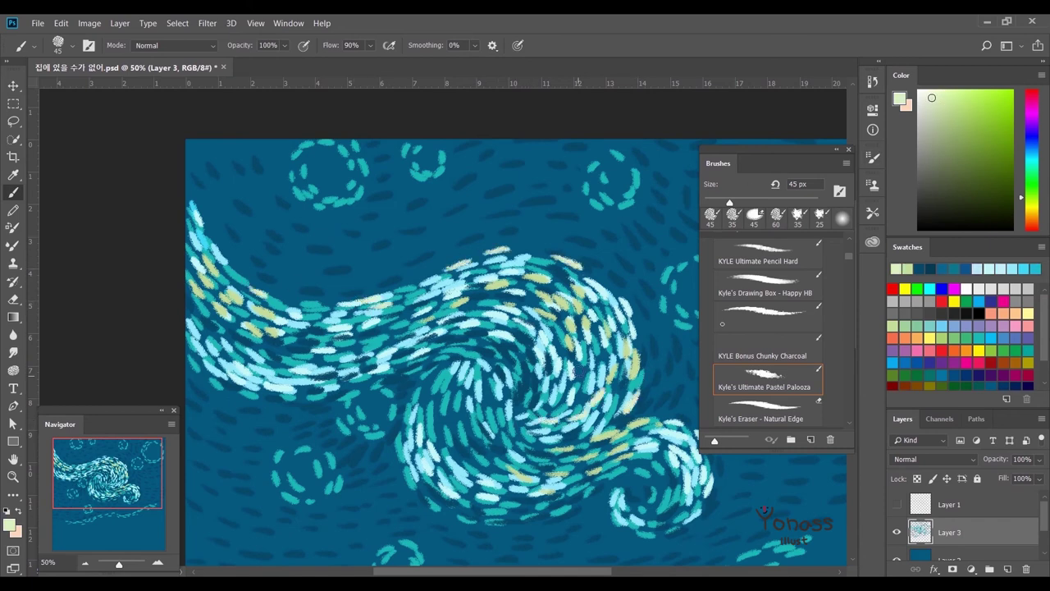
{"action": "mouse_move", "coordinate": [465, 491]}
{"action": "left_mouse_down"}
{"action": "mouse_move", "coordinate": [495, 314]}
{"action": "mouse_move", "coordinate": [416, 402]}
{"action": "left_mouse_up"}
{"action": "left_click_drag", "start_coordinate": [327, 197], "coordinate": [377, 195]}
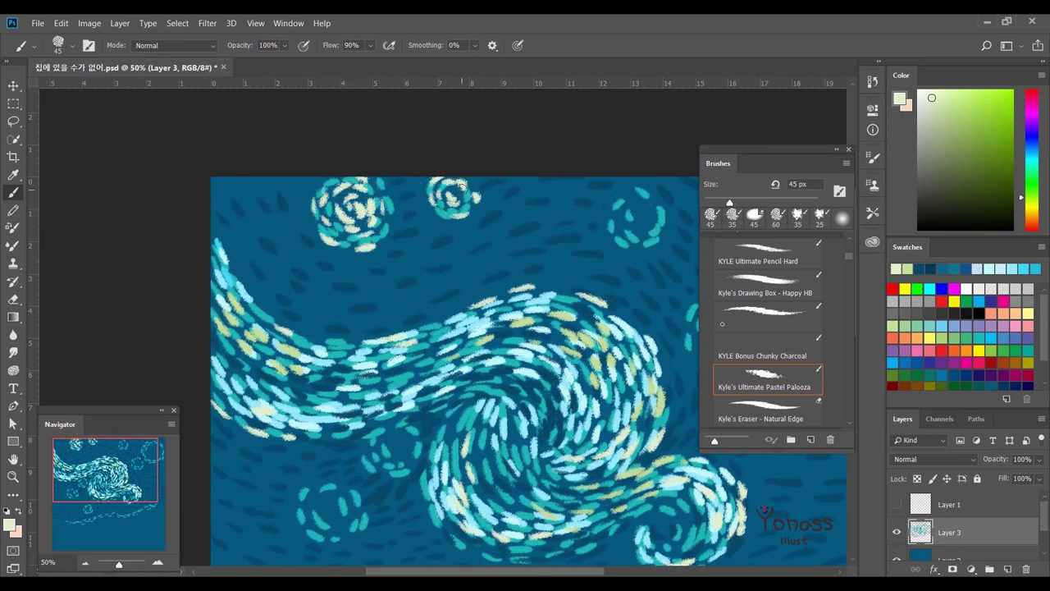
Fill the upper-right dashed circle with short cream strokes.
{"action": "scroll", "coordinate": [462, 187], "scroll_direction": "right", "scroll_amount": 4}
{"action": "scroll", "coordinate": [463, 209], "scroll_direction": "right", "scroll_amount": 1}
{"action": "scroll", "coordinate": [403, 241], "scroll_direction": "right", "scroll_amount": 3}
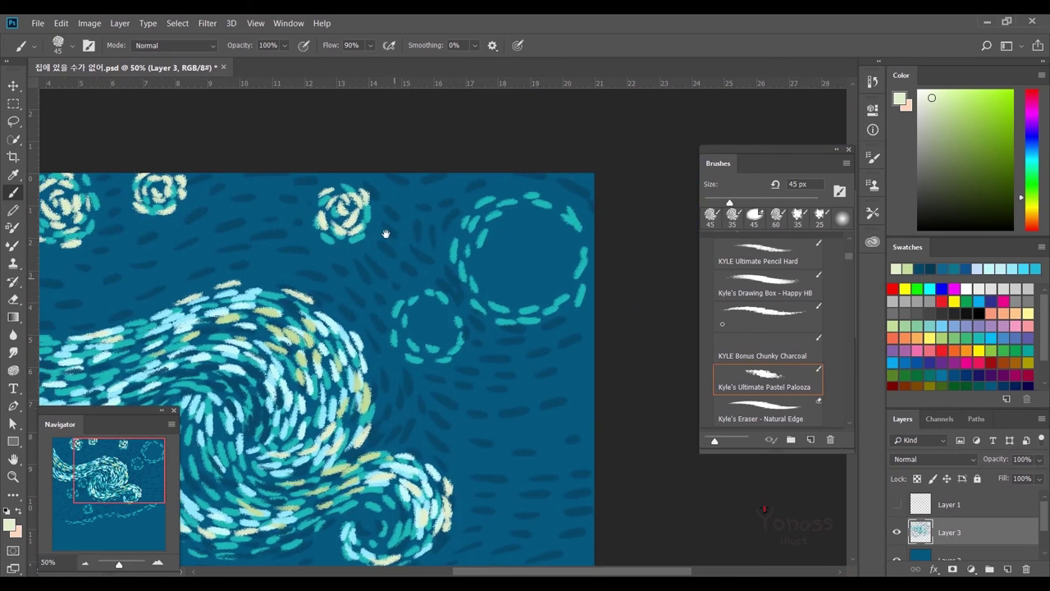
{"action": "scroll", "coordinate": [403, 241], "scroll_direction": "down", "scroll_amount": 3}
{"action": "left_click_drag", "start_coordinate": [478, 165], "coordinate": [492, 155]}
{"action": "left_click_drag", "start_coordinate": [544, 168], "coordinate": [555, 155]}
{"action": "left_click_drag", "start_coordinate": [497, 138], "coordinate": [513, 130]}
{"action": "left_click_drag", "start_coordinate": [548, 197], "coordinate": [564, 184]}
Build up the upper-right star with more cream strokes into a rosette.
{"action": "left_click_drag", "start_coordinate": [504, 166], "coordinate": [532, 153]}
{"action": "mouse_move", "coordinate": [505, 222]}
{"action": "left_mouse_down"}
{"action": "mouse_move", "coordinate": [560, 226]}
{"action": "mouse_move", "coordinate": [584, 183]}
{"action": "left_mouse_up"}
{"action": "left_click_drag", "start_coordinate": [458, 169], "coordinate": [450, 144]}
{"action": "left_click_drag", "start_coordinate": [511, 133], "coordinate": [540, 123]}
{"action": "left_click_drag", "start_coordinate": [571, 123], "coordinate": [578, 151]}
{"action": "mouse_move", "coordinate": [484, 205]}
{"action": "left_mouse_down"}
{"action": "mouse_move", "coordinate": [533, 164]}
{"action": "mouse_move", "coordinate": [545, 185]}
{"action": "mouse_move", "coordinate": [436, 247]}
{"action": "left_mouse_up"}
{"action": "scroll", "coordinate": [541, 298], "scroll_direction": "left", "scroll_amount": 1}
{"action": "left_click_drag", "start_coordinate": [447, 207], "coordinate": [484, 238]}
Fill the small dashed circle with cream strokes.
{"action": "left_click_drag", "start_coordinate": [485, 201], "coordinate": [495, 228]}
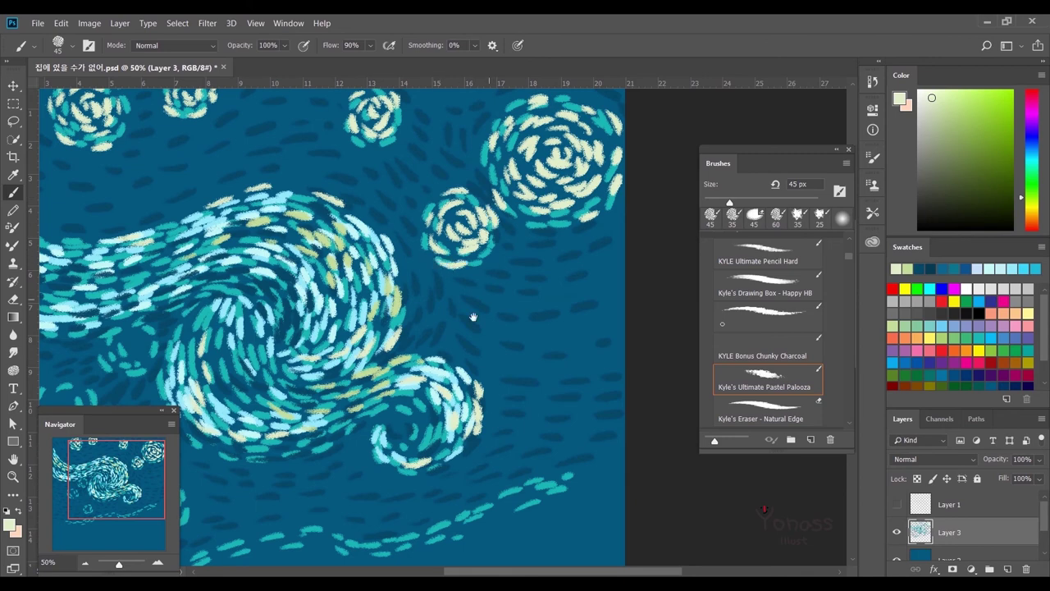
{"action": "scroll", "coordinate": [394, 329], "scroll_direction": "left", "scroll_amount": 5}
{"action": "scroll", "coordinate": [394, 328], "scroll_direction": "down", "scroll_amount": 4}
{"action": "left_click_drag", "start_coordinate": [365, 371], "coordinate": [397, 320]}
{"action": "left_click_drag", "start_coordinate": [400, 349], "coordinate": [397, 371]}
Fill the left dashed circle and paint a cream rose left of the main swirl.
{"action": "mouse_move", "coordinate": [390, 330]}
{"action": "left_mouse_down"}
{"action": "mouse_move", "coordinate": [358, 351]}
{"action": "mouse_move", "coordinate": [344, 389]}
{"action": "left_mouse_up"}
{"action": "scroll", "coordinate": [369, 345], "scroll_direction": "left", "scroll_amount": 2}
{"action": "scroll", "coordinate": [369, 345], "scroll_direction": "up", "scroll_amount": 2}
{"action": "mouse_move", "coordinate": [300, 292]}
{"action": "left_mouse_down"}
{"action": "mouse_move", "coordinate": [345, 327]}
{"action": "mouse_move", "coordinate": [332, 287]}
{"action": "mouse_move", "coordinate": [313, 317]}
{"action": "left_mouse_up"}
{"action": "scroll", "coordinate": [337, 296], "scroll_direction": "up", "scroll_amount": 3}
{"action": "left_click_drag", "start_coordinate": [361, 279], "coordinate": [344, 323]}
{"action": "left_click_drag", "start_coordinate": [304, 272], "coordinate": [345, 277]}
{"action": "scroll", "coordinate": [336, 295], "scroll_direction": "up", "scroll_amount": 2}
{"action": "scroll", "coordinate": [336, 295], "scroll_direction": "left", "scroll_amount": 3}
{"action": "left_click", "coordinate": [1022, 141]}
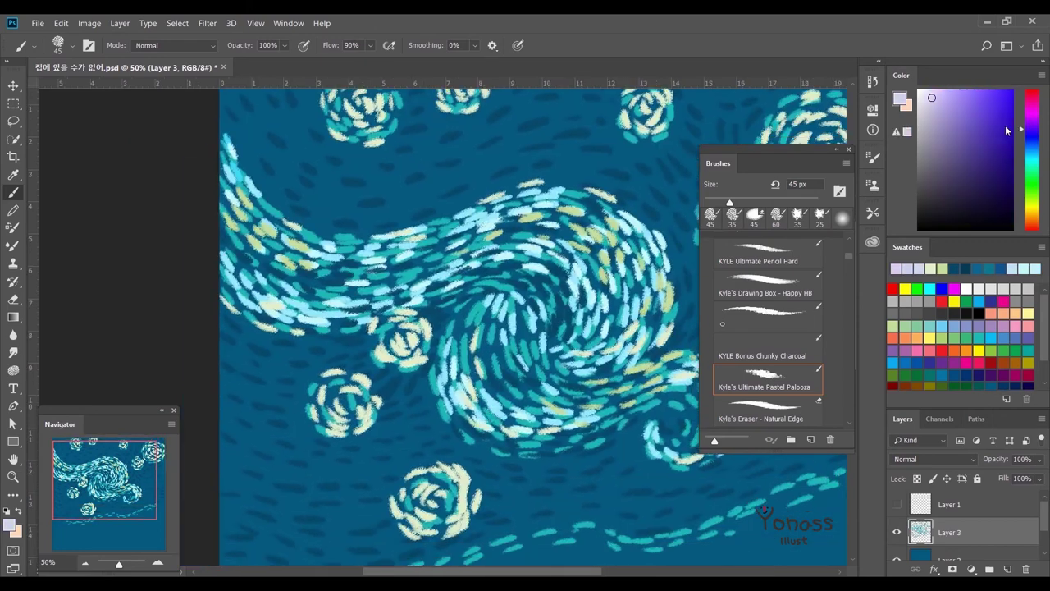
Choose a dark navy colour and test a short dark stroke in the sky.
{"action": "left_click", "coordinate": [990, 180]}
{"action": "left_click_drag", "start_coordinate": [301, 335], "coordinate": [332, 335]}
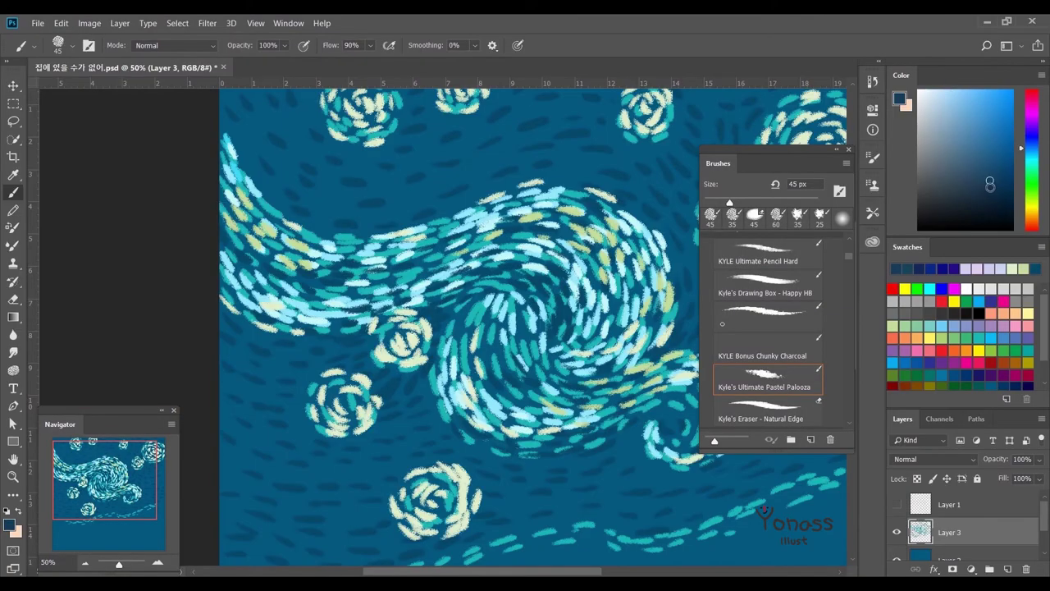
{"action": "left_click_drag", "start_coordinate": [990, 180], "coordinate": [1003, 198]}
{"action": "left_click", "coordinate": [1005, 181]}
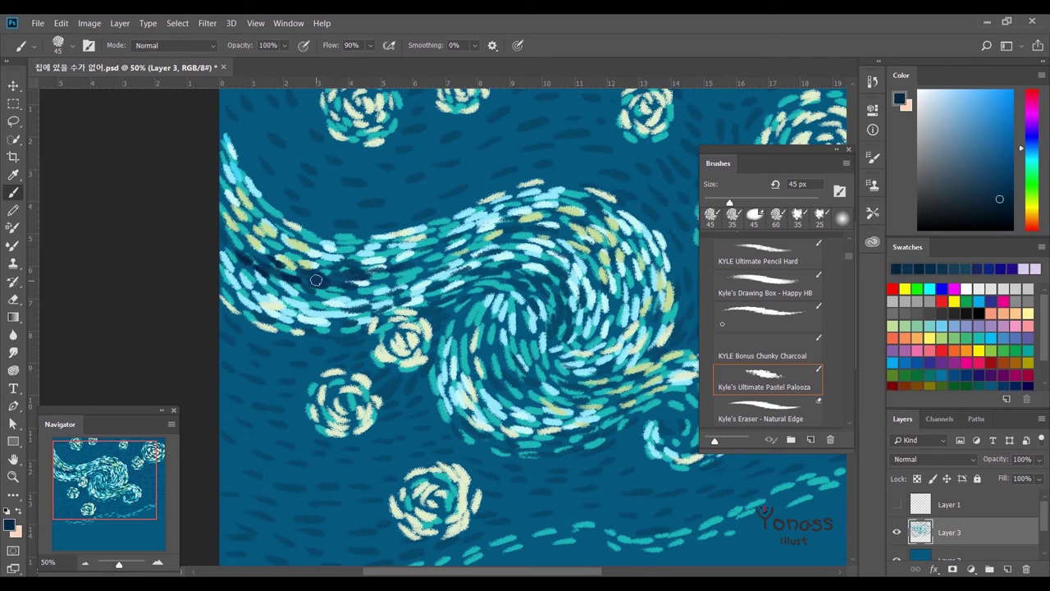
Paint navy dashes beside the central swirl and along the small swirl's right side.
{"action": "scroll", "coordinate": [462, 297], "scroll_direction": "down", "scroll_amount": 1}
{"action": "scroll", "coordinate": [462, 296], "scroll_direction": "left", "scroll_amount": 1}
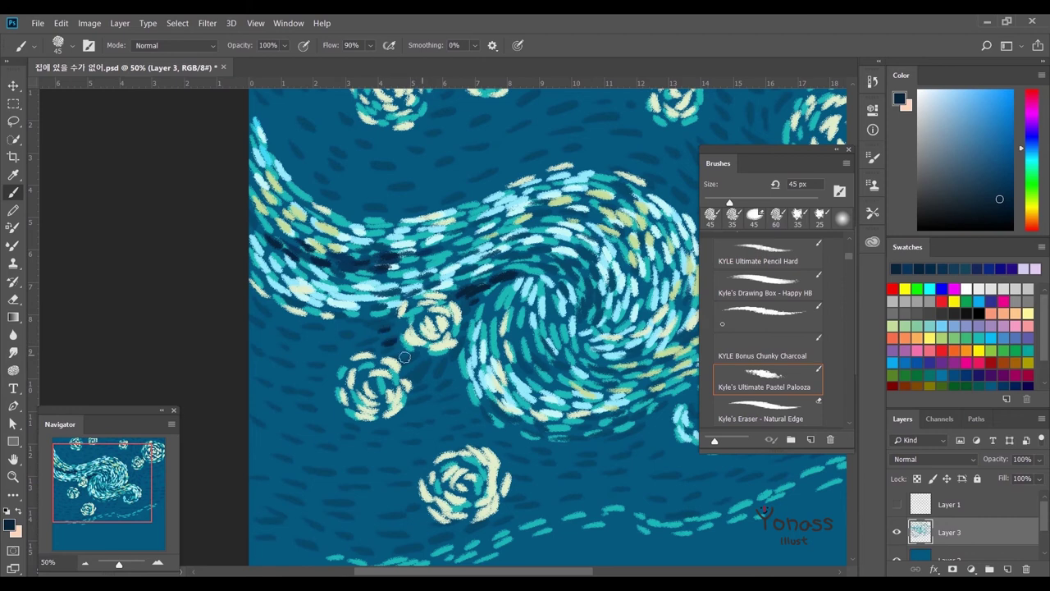
{"action": "left_click_drag", "start_coordinate": [428, 356], "coordinate": [444, 353]}
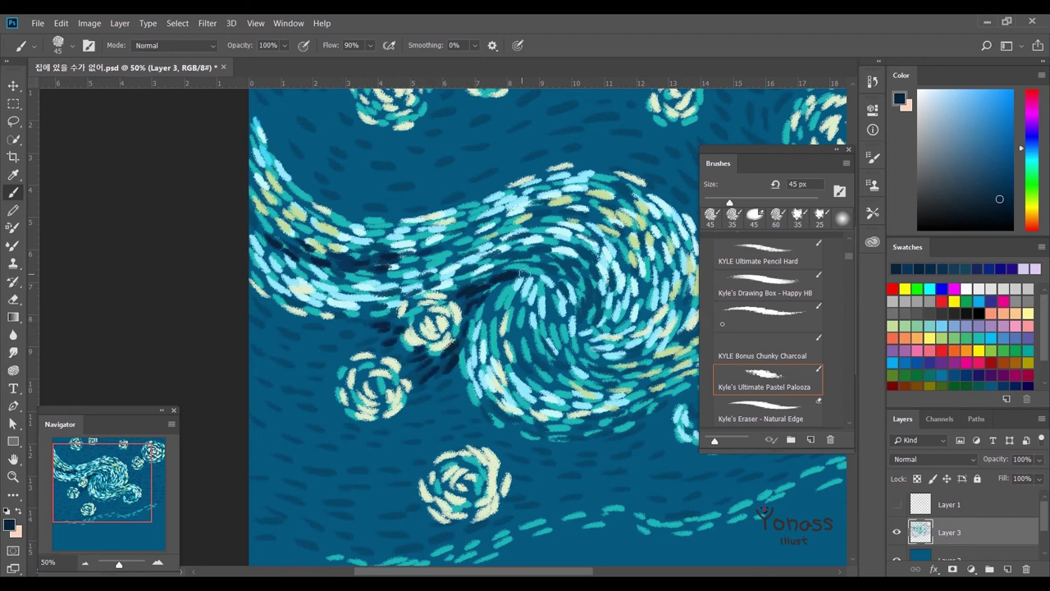
{"action": "scroll", "coordinate": [463, 386], "scroll_direction": "right", "scroll_amount": 2}
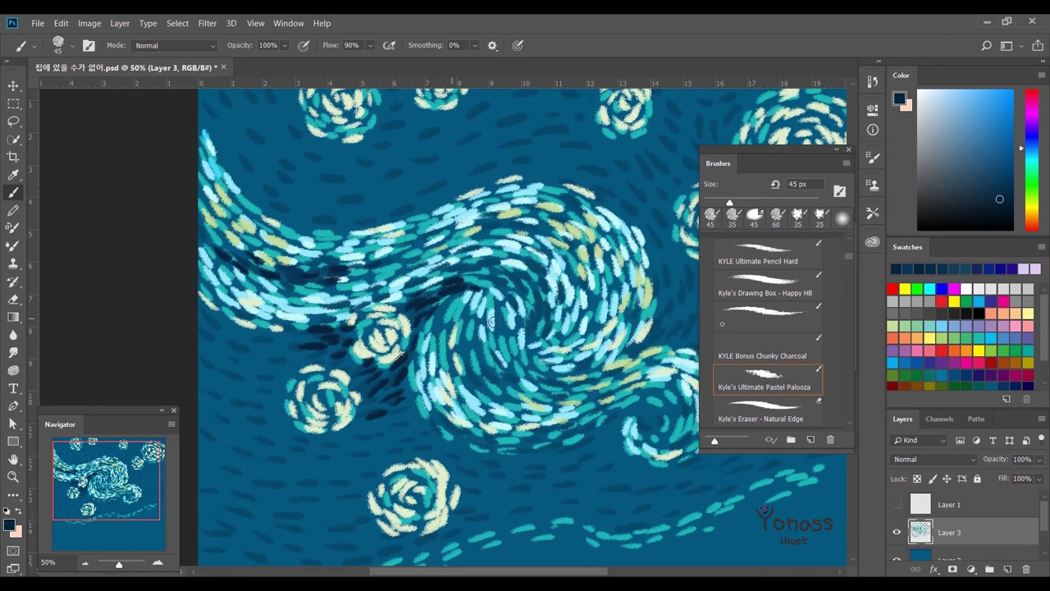
{"action": "scroll", "coordinate": [463, 361], "scroll_direction": "right", "scroll_amount": 1}
{"action": "scroll", "coordinate": [443, 328], "scroll_direction": "down", "scroll_amount": 3}
{"action": "scroll", "coordinate": [443, 328], "scroll_direction": "right", "scroll_amount": 3}
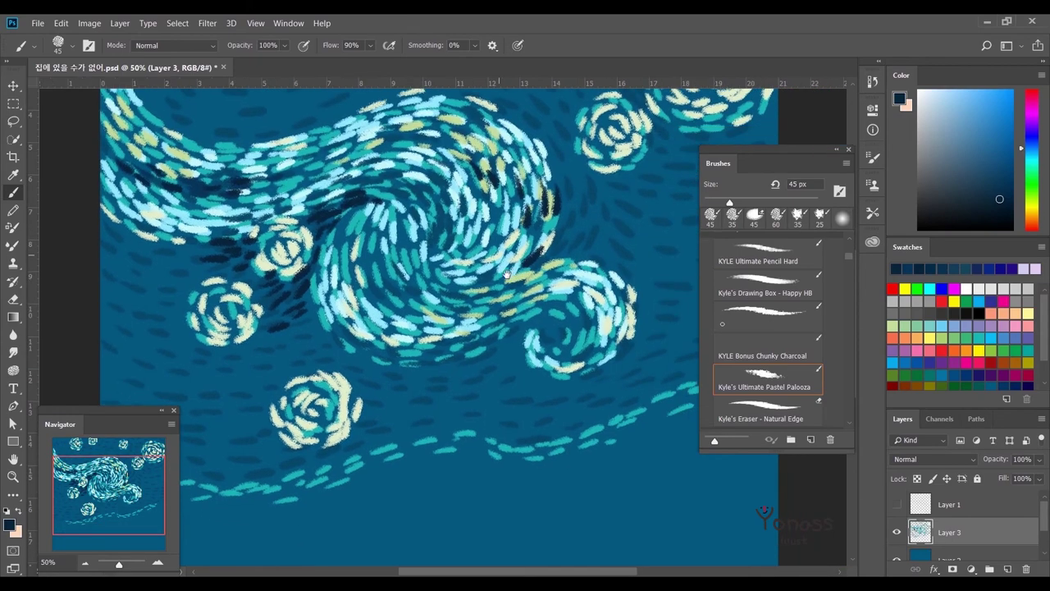
{"action": "scroll", "coordinate": [543, 384], "scroll_direction": "up", "scroll_amount": 1}
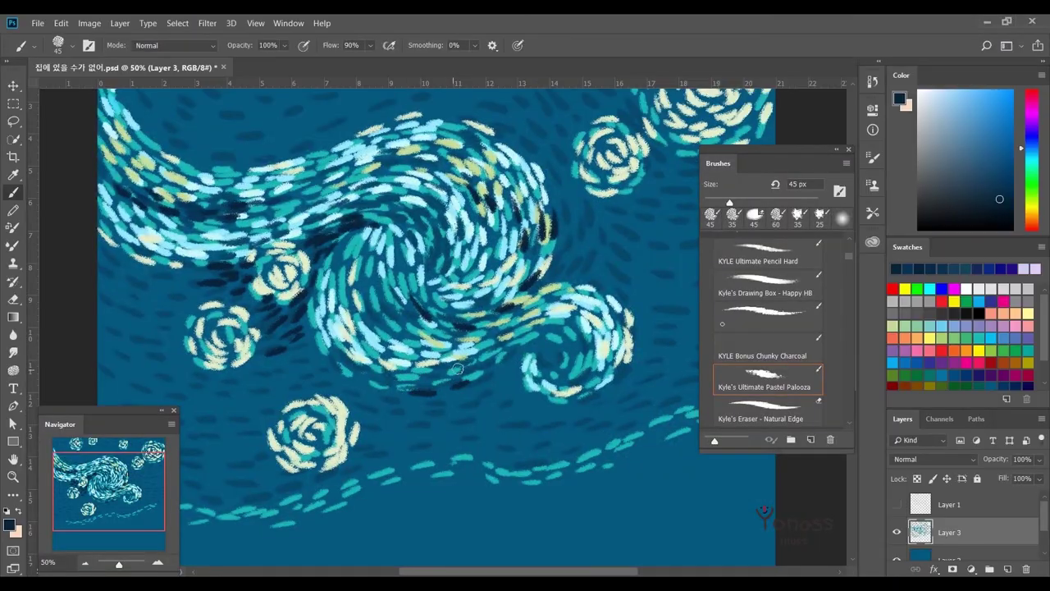
{"action": "left_click_drag", "start_coordinate": [606, 381], "coordinate": [614, 302]}
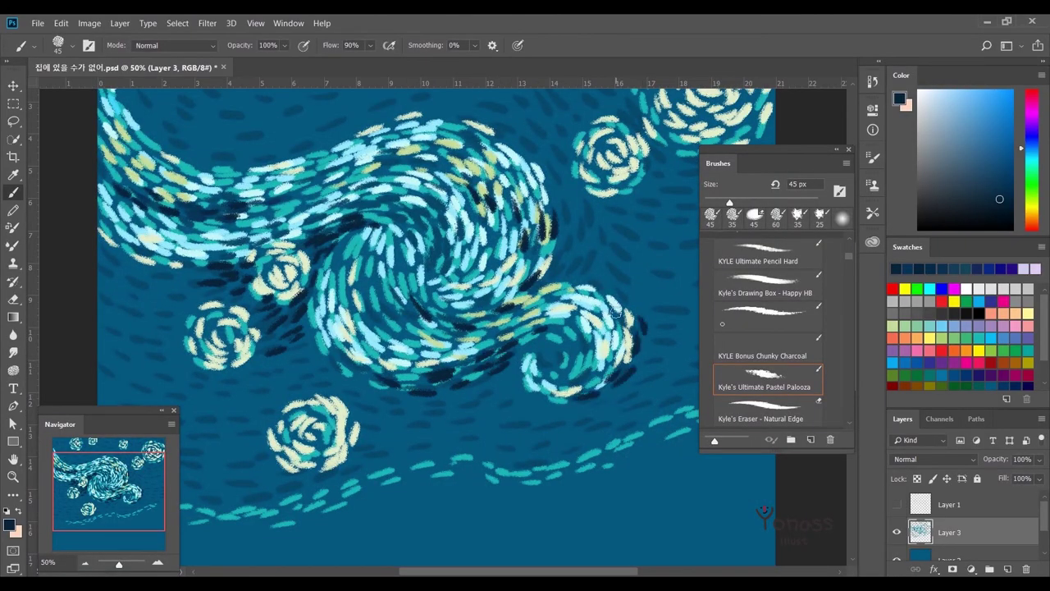
Switch to a new dark blue shade, enlarge the brush to 50 px, and add another dash.
{"action": "left_click", "coordinate": [1004, 185]}
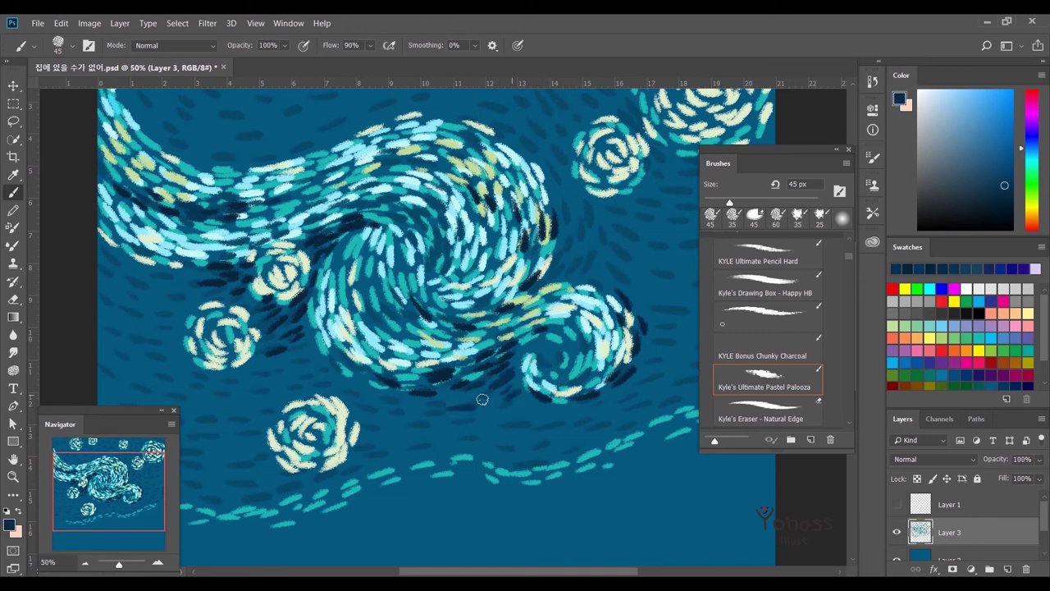
{"action": "scroll", "coordinate": [386, 436], "scroll_direction": "up", "scroll_amount": 1}
{"action": "scroll", "coordinate": [464, 476], "scroll_direction": "left", "scroll_amount": 1}
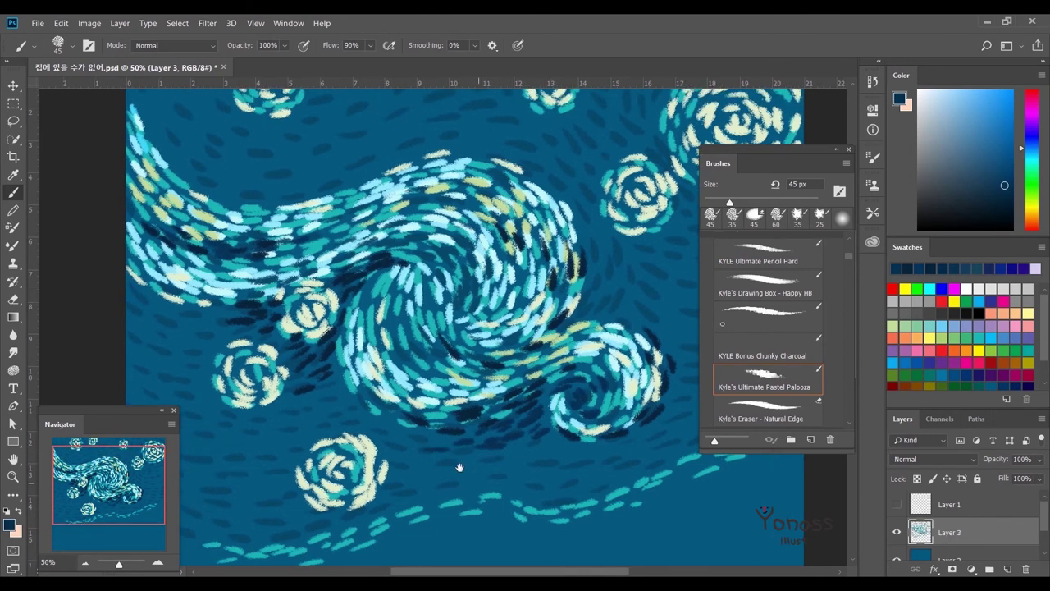
{"action": "key", "text": "bracketright"}
{"action": "left_click_drag", "start_coordinate": [548, 432], "coordinate": [536, 401]}
Paint dark-blue dashes in the lower sky.
{"action": "scroll", "coordinate": [650, 356], "scroll_direction": "up", "scroll_amount": 1}
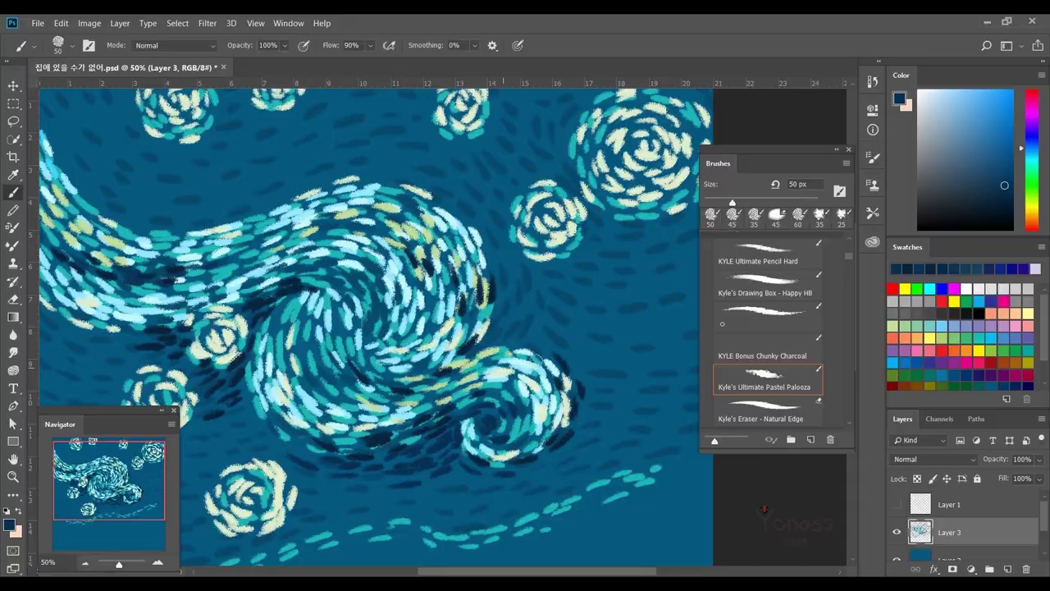
{"action": "scroll", "coordinate": [609, 453], "scroll_direction": "right", "scroll_amount": 1}
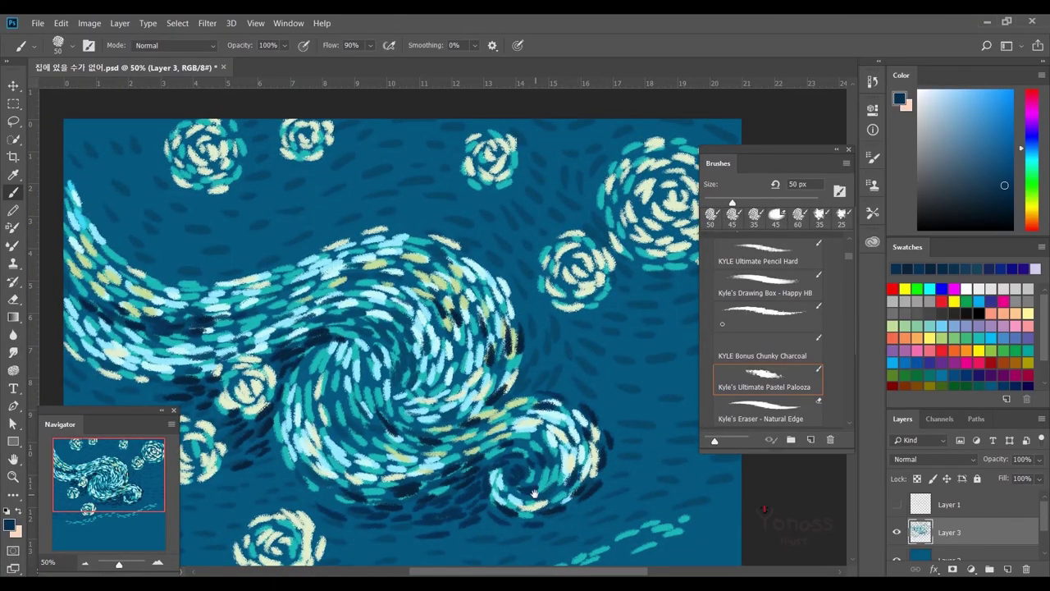
{"action": "scroll", "coordinate": [566, 452], "scroll_direction": "left", "scroll_amount": 1}
{"action": "scroll", "coordinate": [410, 492], "scroll_direction": "left", "scroll_amount": 1}
{"action": "left_click_drag", "start_coordinate": [407, 338], "coordinate": [385, 425]}
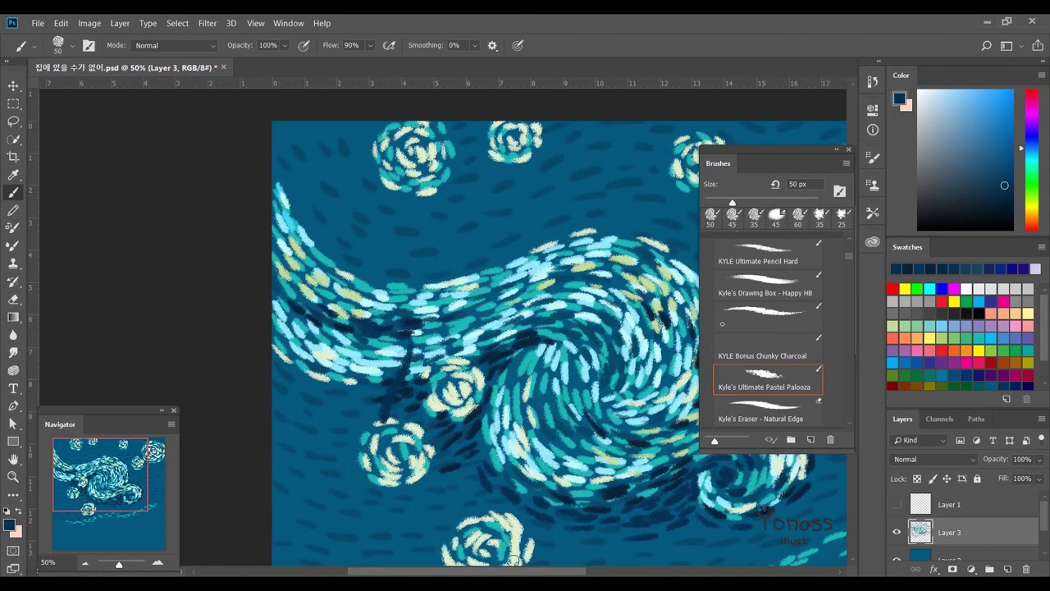
{"action": "scroll", "coordinate": [410, 410], "scroll_direction": "up", "scroll_amount": 1}
{"action": "scroll", "coordinate": [270, 300], "scroll_direction": "right", "scroll_amount": 1}
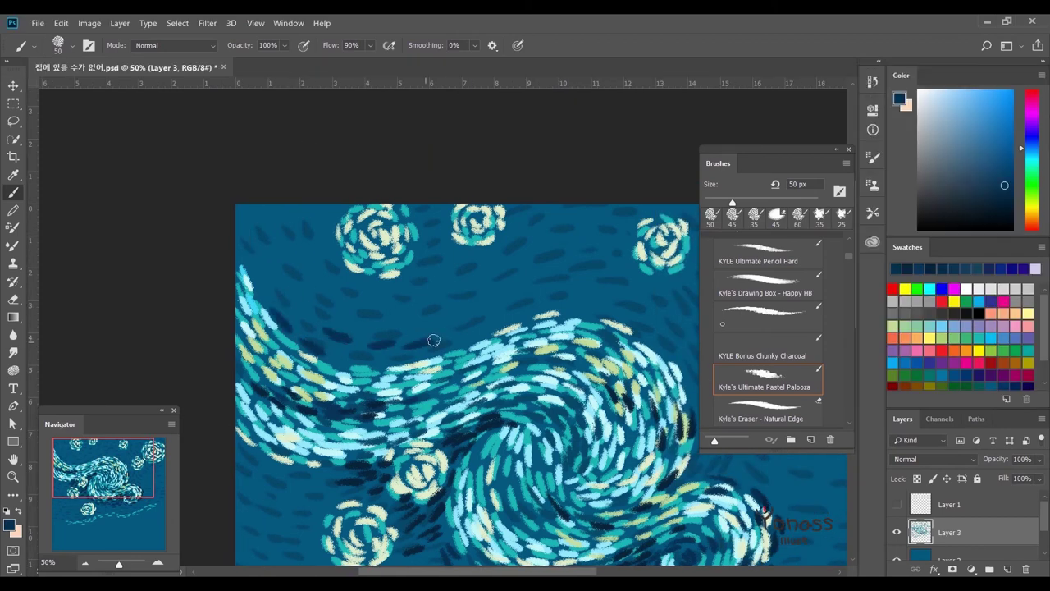
{"action": "scroll", "coordinate": [378, 361], "scroll_direction": "right", "scroll_amount": 1}
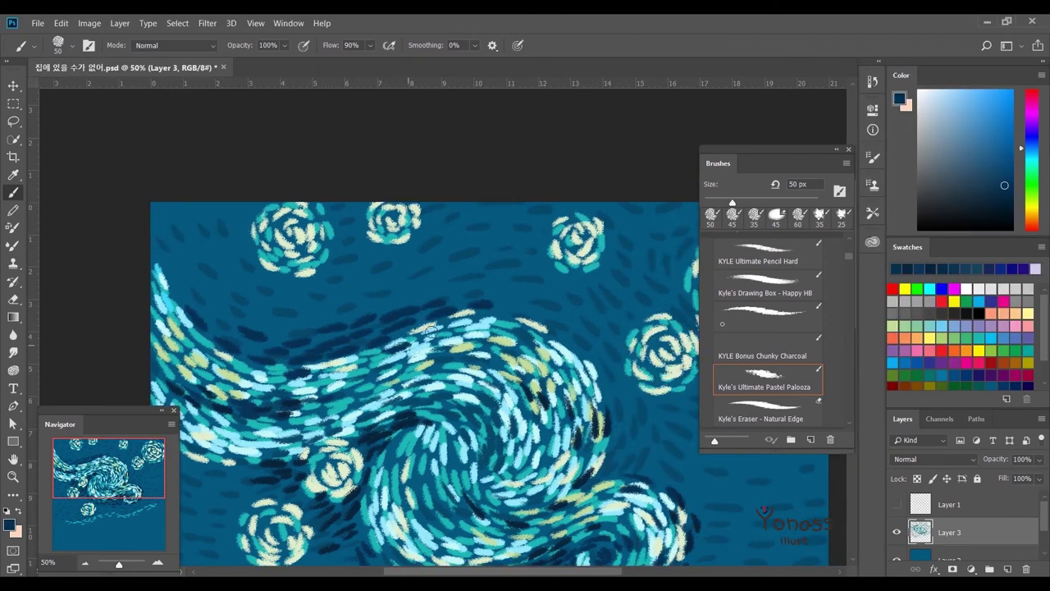
{"action": "scroll", "coordinate": [421, 293], "scroll_direction": "down", "scroll_amount": 1}
{"action": "scroll", "coordinate": [421, 293], "scroll_direction": "right", "scroll_amount": 1}
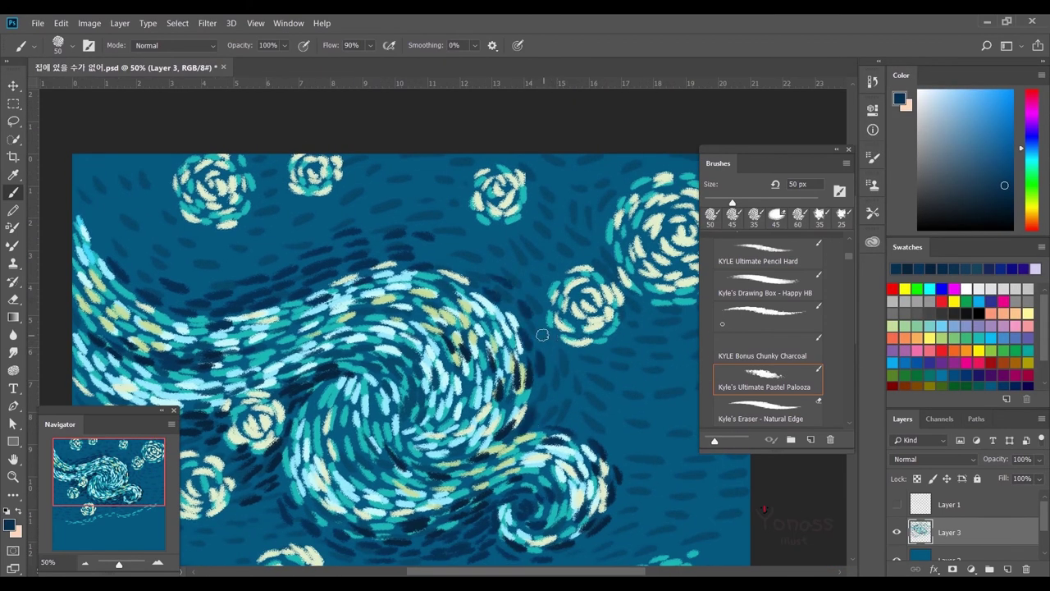
{"action": "scroll", "coordinate": [441, 261], "scroll_direction": "up", "scroll_amount": 1}
{"action": "scroll", "coordinate": [442, 261], "scroll_direction": "left", "scroll_amount": 1}
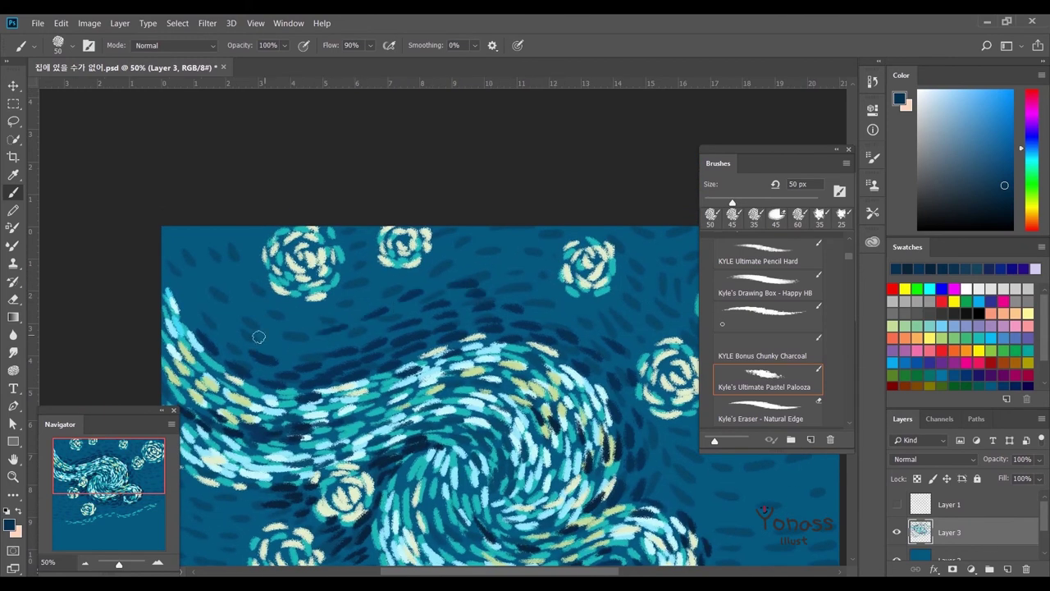
{"action": "scroll", "coordinate": [549, 306], "scroll_direction": "right", "scroll_amount": 1}
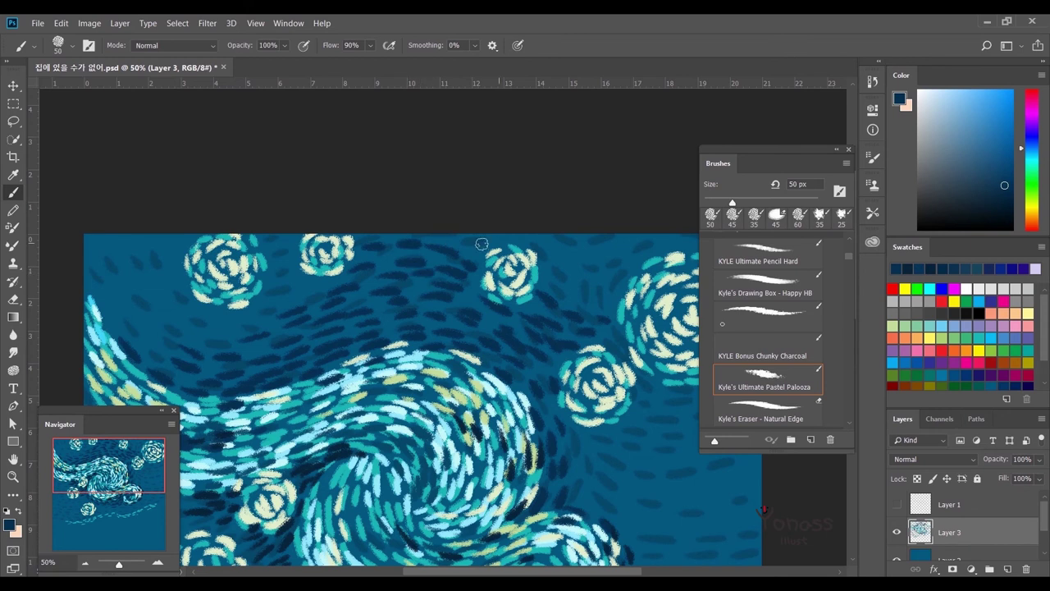
{"action": "scroll", "coordinate": [410, 263], "scroll_direction": "up", "scroll_amount": 1}
{"action": "scroll", "coordinate": [411, 262], "scroll_direction": "left", "scroll_amount": 1}
Dab dark-blue dashes across the upper-left sky, around the large star and right of the small star.
{"action": "mouse_move", "coordinate": [268, 387]}
{"action": "left_mouse_down"}
{"action": "mouse_move", "coordinate": [211, 291]}
{"action": "mouse_move", "coordinate": [353, 383]}
{"action": "mouse_move", "coordinate": [374, 299]}
{"action": "left_mouse_up"}
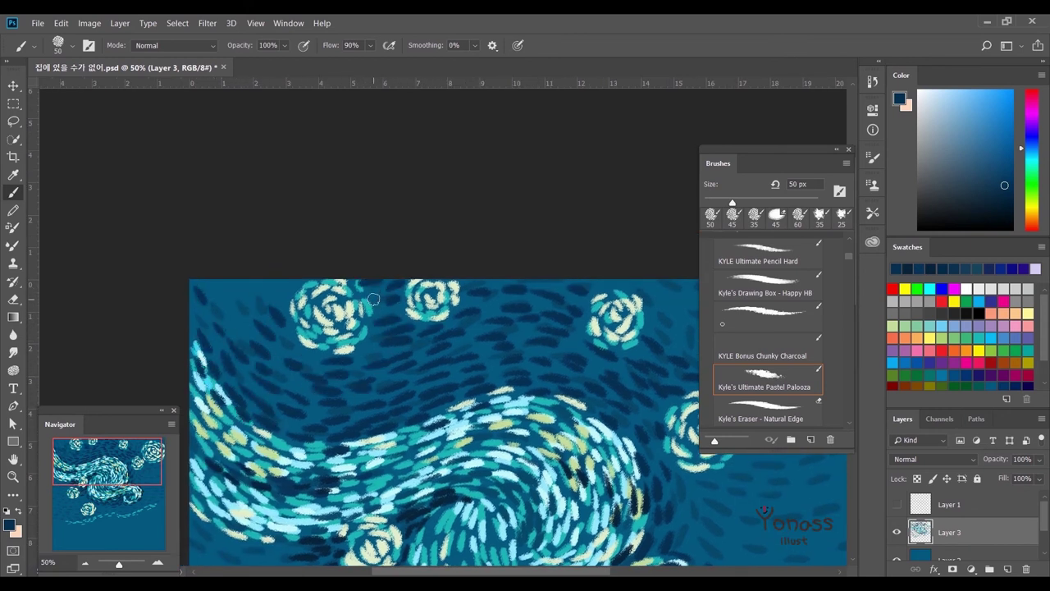
{"action": "mouse_move", "coordinate": [223, 293]}
{"action": "left_mouse_down"}
{"action": "mouse_move", "coordinate": [243, 328]}
{"action": "mouse_move", "coordinate": [371, 345]}
{"action": "left_mouse_up"}
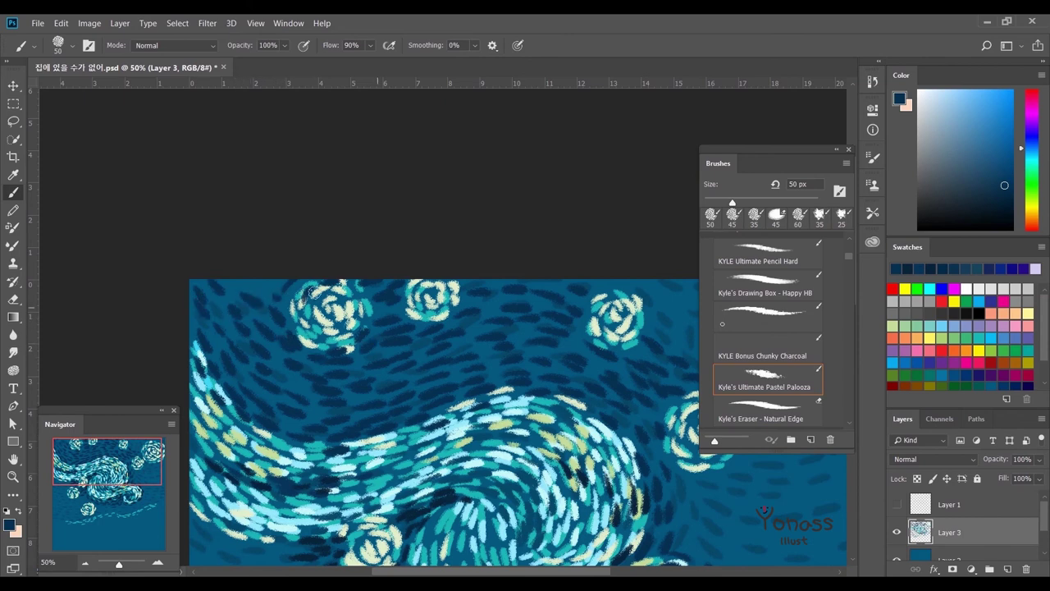
{"action": "scroll", "coordinate": [217, 296], "scroll_direction": "down", "scroll_amount": 2}
{"action": "scroll", "coordinate": [217, 296], "scroll_direction": "right", "scroll_amount": 3}
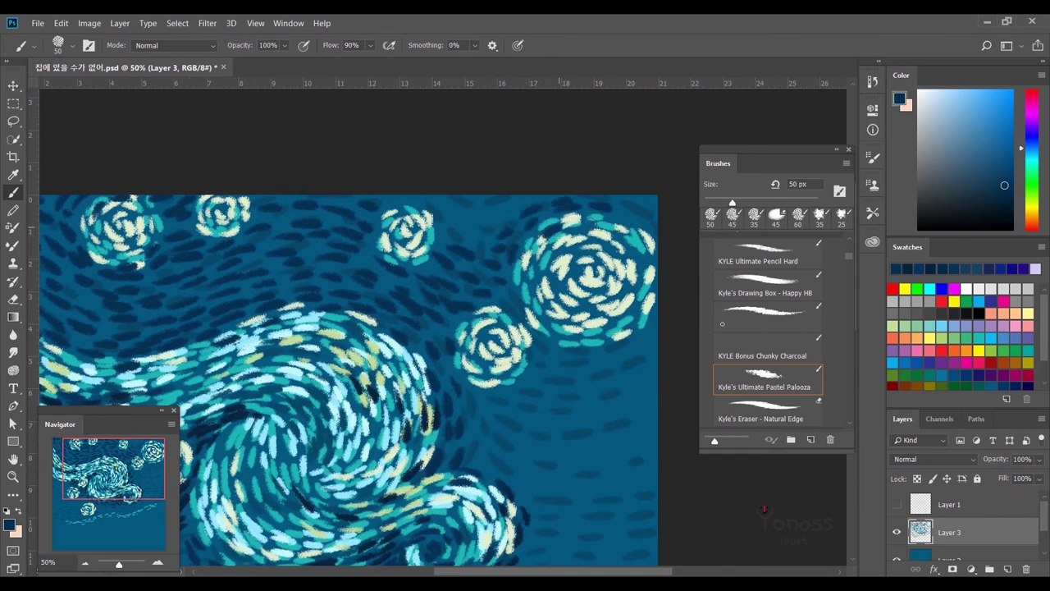
{"action": "left_click_drag", "start_coordinate": [531, 282], "coordinate": [564, 278]}
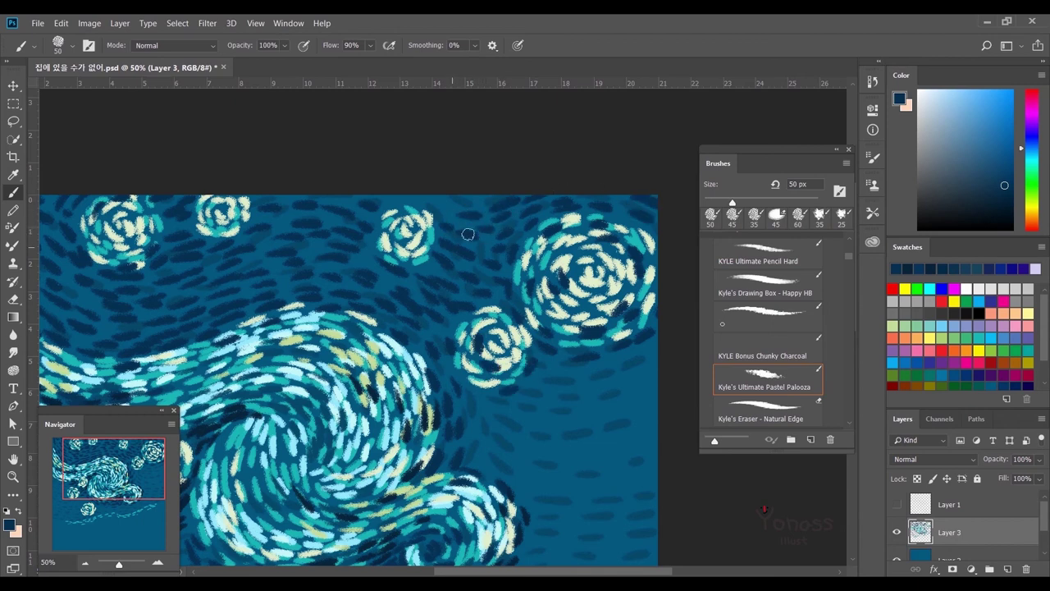
{"action": "scroll", "coordinate": [412, 199], "scroll_direction": "down", "scroll_amount": 1}
{"action": "mouse_move", "coordinate": [566, 308]}
{"action": "left_mouse_down"}
{"action": "mouse_move", "coordinate": [467, 345]}
{"action": "mouse_move", "coordinate": [607, 324]}
{"action": "mouse_move", "coordinate": [616, 312]}
{"action": "left_mouse_up"}
{"action": "scroll", "coordinate": [463, 321], "scroll_direction": "down", "scroll_amount": 1}
{"action": "left_click_drag", "start_coordinate": [463, 321], "coordinate": [542, 300]}
Fill the right-hand sky and the lower swirl band with dark dashes.
{"action": "scroll", "coordinate": [530, 303], "scroll_direction": "down", "scroll_amount": 1}
{"action": "scroll", "coordinate": [455, 425], "scroll_direction": "down", "scroll_amount": 1}
{"action": "mouse_move", "coordinate": [455, 426]}
{"action": "left_mouse_down"}
{"action": "mouse_move", "coordinate": [583, 352]}
{"action": "mouse_move", "coordinate": [460, 398]}
{"action": "left_mouse_up"}
{"action": "mouse_move", "coordinate": [488, 353]}
{"action": "left_mouse_down"}
{"action": "mouse_move", "coordinate": [561, 317]}
{"action": "mouse_move", "coordinate": [484, 285]}
{"action": "left_mouse_up"}
{"action": "scroll", "coordinate": [635, 354], "scroll_direction": "left", "scroll_amount": 2}
{"action": "mouse_move", "coordinate": [476, 418]}
{"action": "left_mouse_down"}
{"action": "mouse_move", "coordinate": [453, 386]}
{"action": "mouse_move", "coordinate": [480, 427]}
{"action": "left_mouse_up"}
{"action": "scroll", "coordinate": [480, 427], "scroll_direction": "left", "scroll_amount": 2}
{"action": "mouse_move", "coordinate": [389, 435]}
{"action": "left_mouse_down"}
{"action": "mouse_move", "coordinate": [447, 431]}
{"action": "mouse_move", "coordinate": [485, 394]}
{"action": "left_mouse_up"}
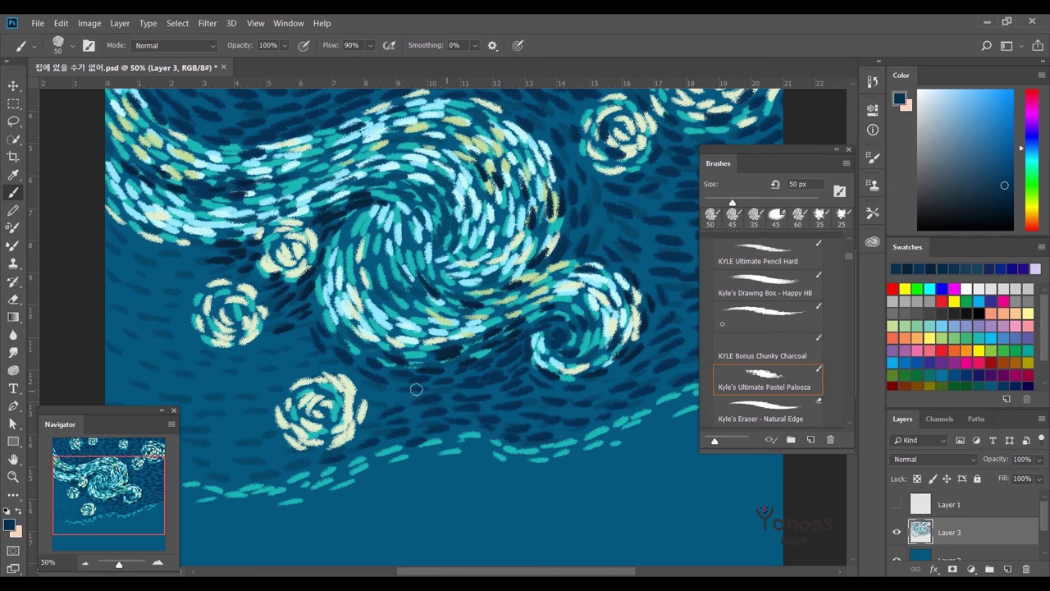
{"action": "left_click_drag", "start_coordinate": [370, 394], "coordinate": [468, 394]}
{"action": "scroll", "coordinate": [462, 456], "scroll_direction": "left", "scroll_amount": 2}
{"action": "scroll", "coordinate": [463, 456], "scroll_direction": "left", "scroll_amount": 2}
Add dark dashes between the swirls and left of the lower-left star.
{"action": "mouse_move", "coordinate": [402, 476]}
{"action": "left_mouse_down"}
{"action": "mouse_move", "coordinate": [445, 468]}
{"action": "mouse_move", "coordinate": [334, 457]}
{"action": "mouse_move", "coordinate": [403, 382]}
{"action": "mouse_move", "coordinate": [460, 352]}
{"action": "left_mouse_up"}
{"action": "scroll", "coordinate": [443, 361], "scroll_direction": "up", "scroll_amount": 2}
{"action": "mouse_move", "coordinate": [439, 447]}
{"action": "left_mouse_down"}
{"action": "mouse_move", "coordinate": [321, 467]}
{"action": "mouse_move", "coordinate": [386, 410]}
{"action": "mouse_move", "coordinate": [365, 411]}
{"action": "left_mouse_up"}
{"action": "scroll", "coordinate": [411, 403], "scroll_direction": "up", "scroll_amount": 1}
{"action": "left_click_drag", "start_coordinate": [297, 374], "coordinate": [324, 384]}
{"action": "left_click_drag", "start_coordinate": [343, 398], "coordinate": [370, 390]}
{"action": "left_click_drag", "start_coordinate": [332, 371], "coordinate": [366, 368]}
Paint dark dashes around the lower stars and in the lower-left sky.
{"action": "mouse_move", "coordinate": [383, 328]}
{"action": "left_mouse_down"}
{"action": "mouse_move", "coordinate": [337, 313]}
{"action": "mouse_move", "coordinate": [320, 288]}
{"action": "left_mouse_up"}
{"action": "left_click_drag", "start_coordinate": [349, 332], "coordinate": [321, 333]}
{"action": "mouse_move", "coordinate": [361, 437]}
{"action": "left_mouse_down"}
{"action": "mouse_move", "coordinate": [298, 438]}
{"action": "mouse_move", "coordinate": [320, 450]}
{"action": "left_mouse_up"}
{"action": "left_click_drag", "start_coordinate": [304, 484], "coordinate": [370, 509]}
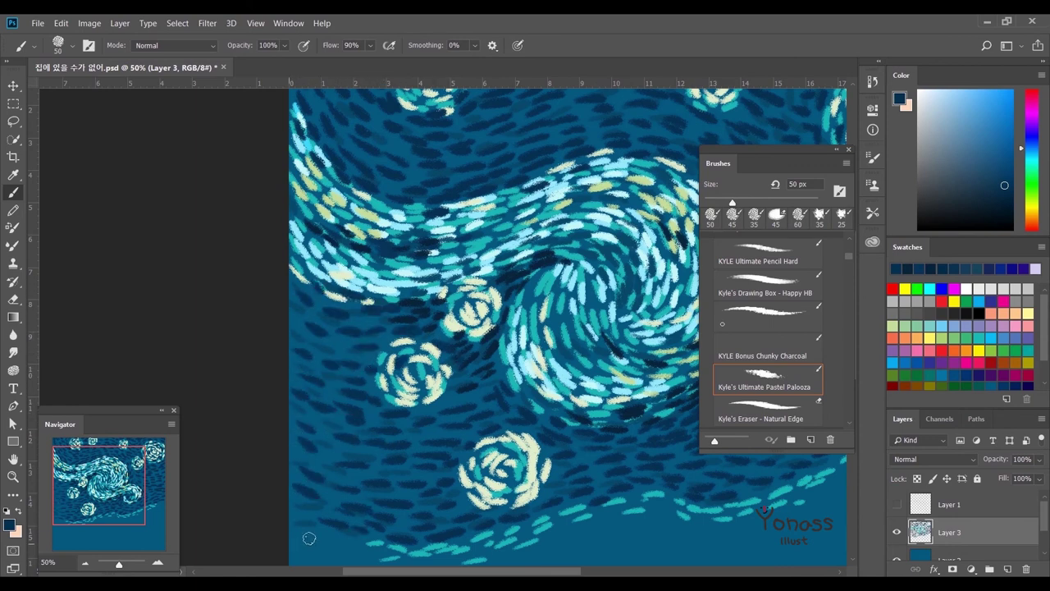
{"action": "left_click_drag", "start_coordinate": [300, 509], "coordinate": [357, 540]}
{"action": "scroll", "coordinate": [474, 437], "scroll_direction": "right", "scroll_amount": 5}
Pan around the canvas to review the dashed sky and select a different blue hue.
{"action": "left_click_drag", "start_coordinate": [480, 460], "coordinate": [678, 489]}
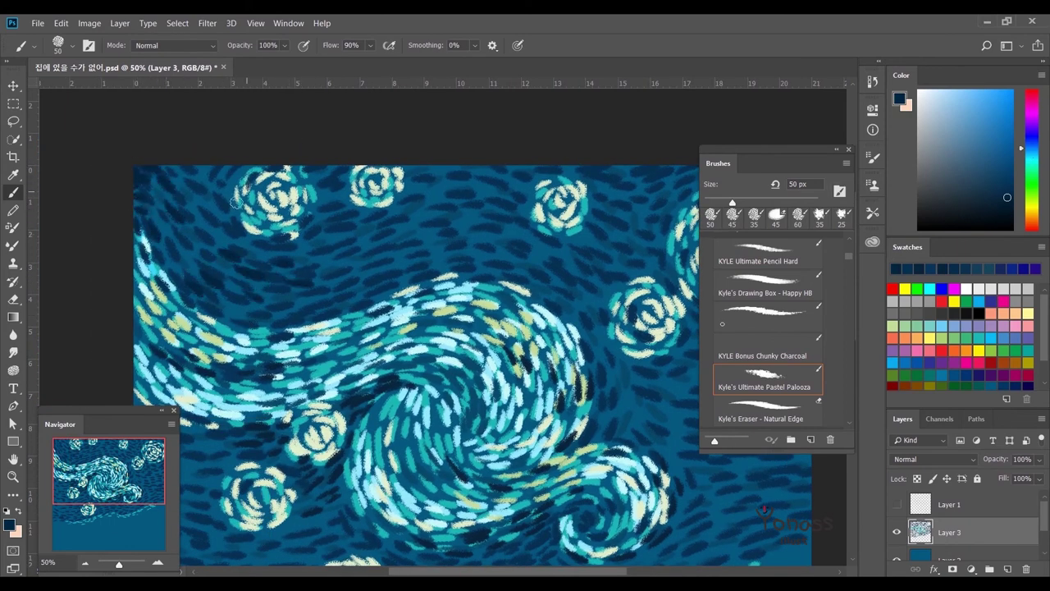
{"action": "left_click_drag", "start_coordinate": [345, 317], "coordinate": [306, 311]}
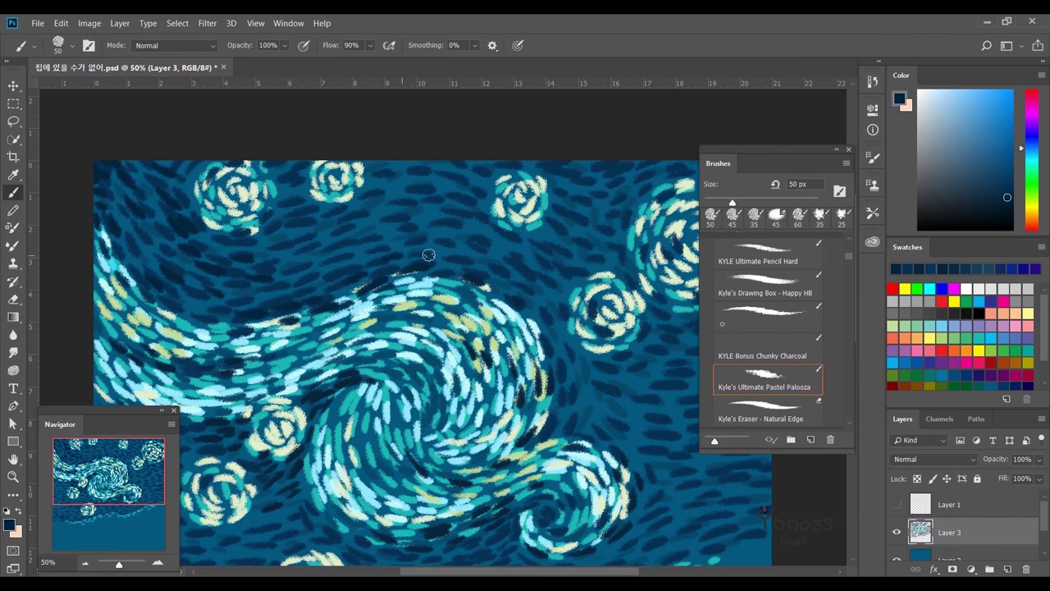
{"action": "scroll", "coordinate": [476, 242], "scroll_direction": "right", "scroll_amount": 3}
{"action": "scroll", "coordinate": [476, 242], "scroll_direction": "down", "scroll_amount": 2}
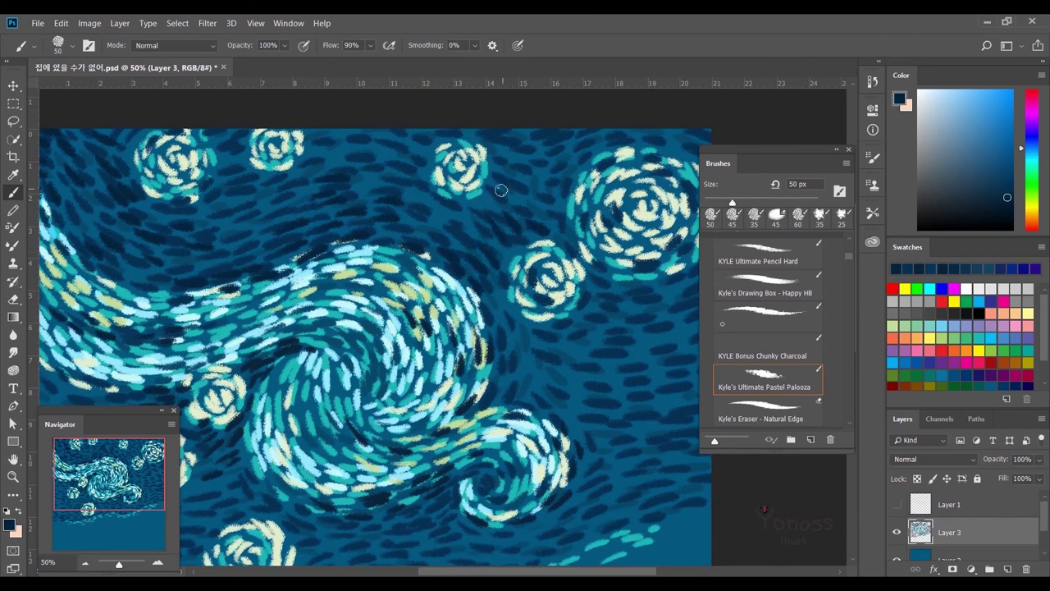
{"action": "scroll", "coordinate": [488, 253], "scroll_direction": "up", "scroll_amount": 2}
{"action": "scroll", "coordinate": [459, 247], "scroll_direction": "up", "scroll_amount": 2}
{"action": "scroll", "coordinate": [459, 247], "scroll_direction": "left", "scroll_amount": 3}
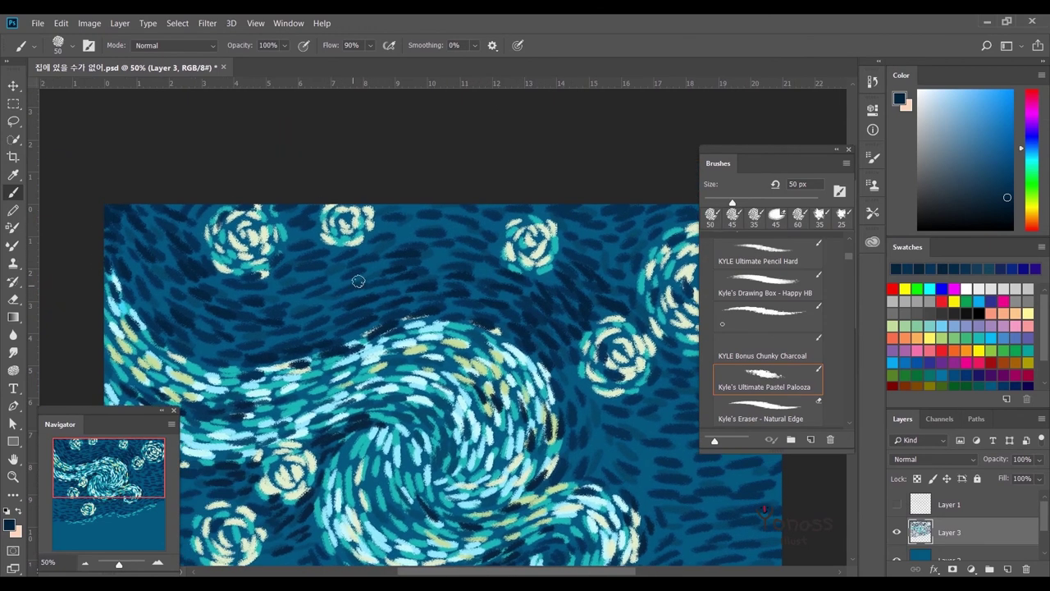
{"action": "scroll", "coordinate": [515, 229], "scroll_direction": "right", "scroll_amount": 5}
{"action": "scroll", "coordinate": [534, 244], "scroll_direction": "down", "scroll_amount": 2}
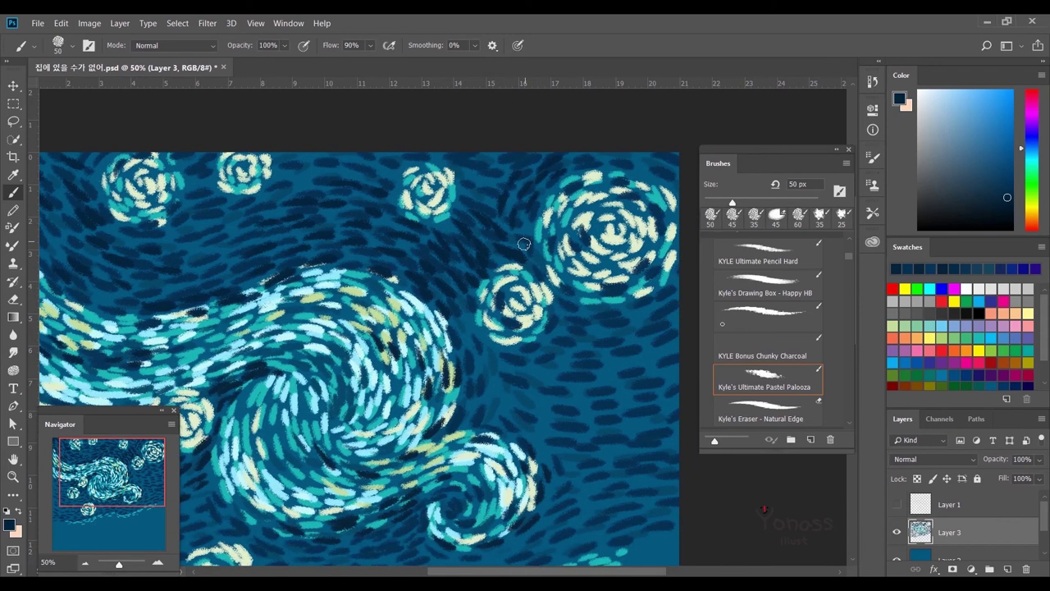
{"action": "scroll", "coordinate": [574, 271], "scroll_direction": "left", "scroll_amount": 3}
{"action": "scroll", "coordinate": [410, 287], "scroll_direction": "left", "scroll_amount": 3}
{"action": "scroll", "coordinate": [369, 304], "scroll_direction": "down", "scroll_amount": 5}
{"action": "scroll", "coordinate": [328, 370], "scroll_direction": "left", "scroll_amount": 3}
{"action": "scroll", "coordinate": [306, 462], "scroll_direction": "up", "scroll_amount": 1}
{"action": "scroll", "coordinate": [307, 462], "scroll_direction": "right", "scroll_amount": 2}
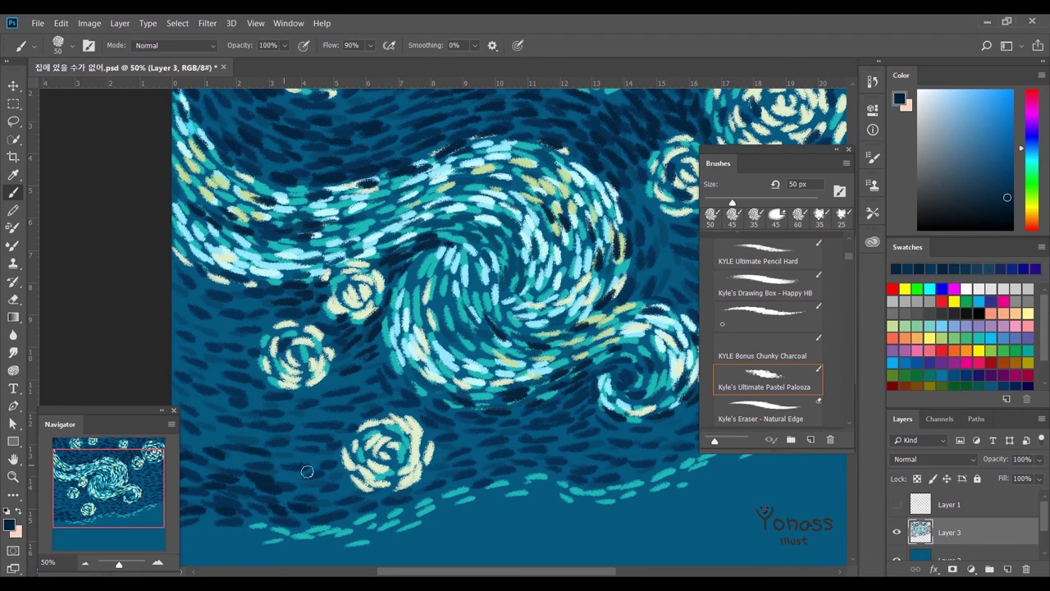
{"action": "scroll", "coordinate": [280, 461], "scroll_direction": "right", "scroll_amount": 3}
{"action": "scroll", "coordinate": [369, 443], "scroll_direction": "right", "scroll_amount": 3}
{"action": "scroll", "coordinate": [369, 443], "scroll_direction": "up", "scroll_amount": 1}
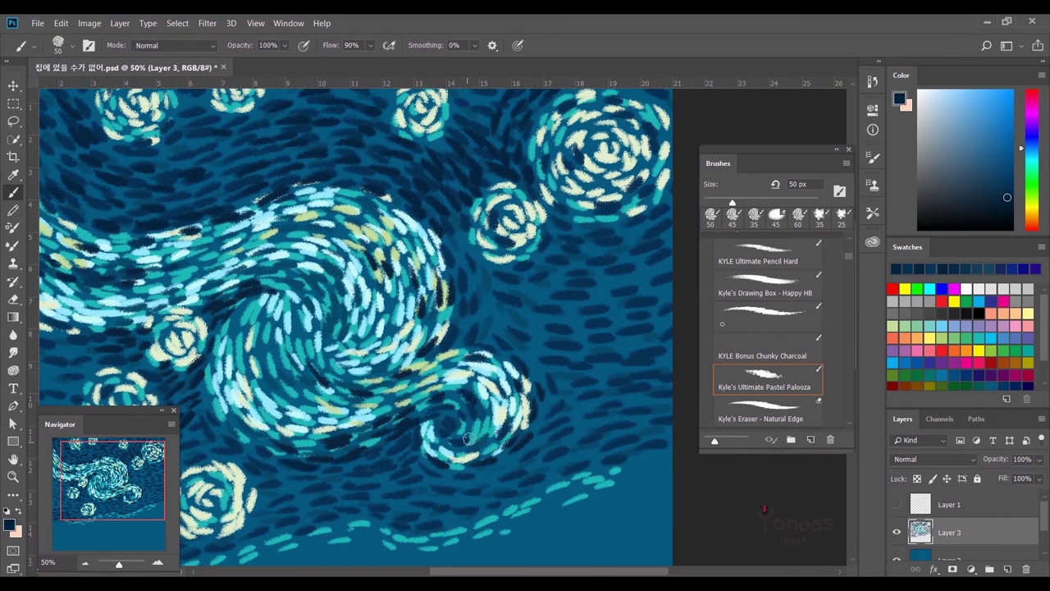
{"action": "scroll", "coordinate": [477, 429], "scroll_direction": "right", "scroll_amount": 3}
{"action": "scroll", "coordinate": [478, 429], "scroll_direction": "up", "scroll_amount": 2}
{"action": "left_click_drag", "start_coordinate": [458, 454], "coordinate": [496, 486]}
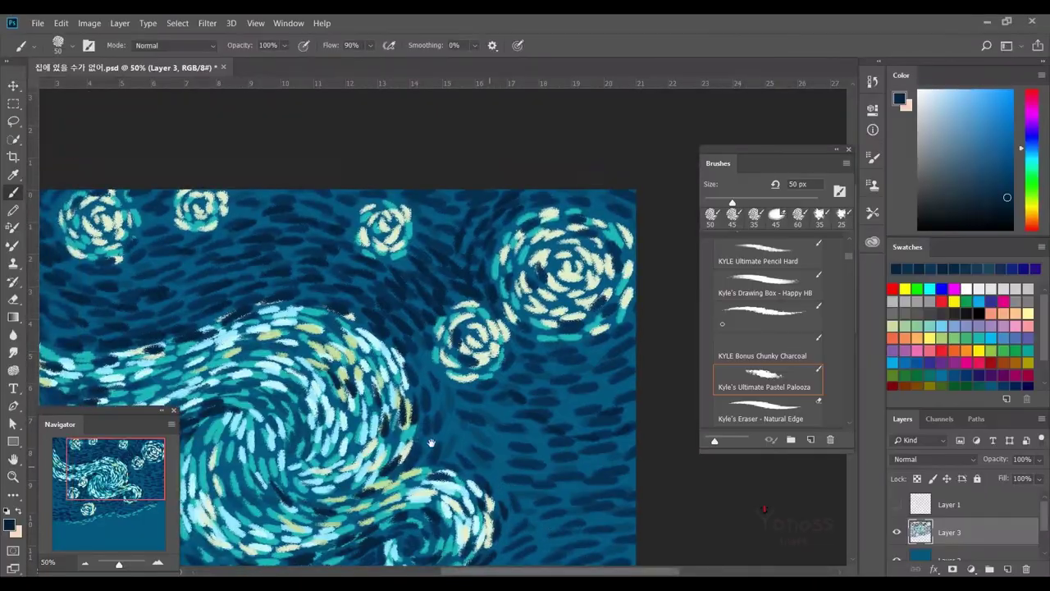
{"action": "scroll", "coordinate": [495, 486], "scroll_direction": "left", "scroll_amount": 5}
{"action": "scroll", "coordinate": [570, 475], "scroll_direction": "up", "scroll_amount": 2}
{"action": "left_click", "coordinate": [1028, 154]}
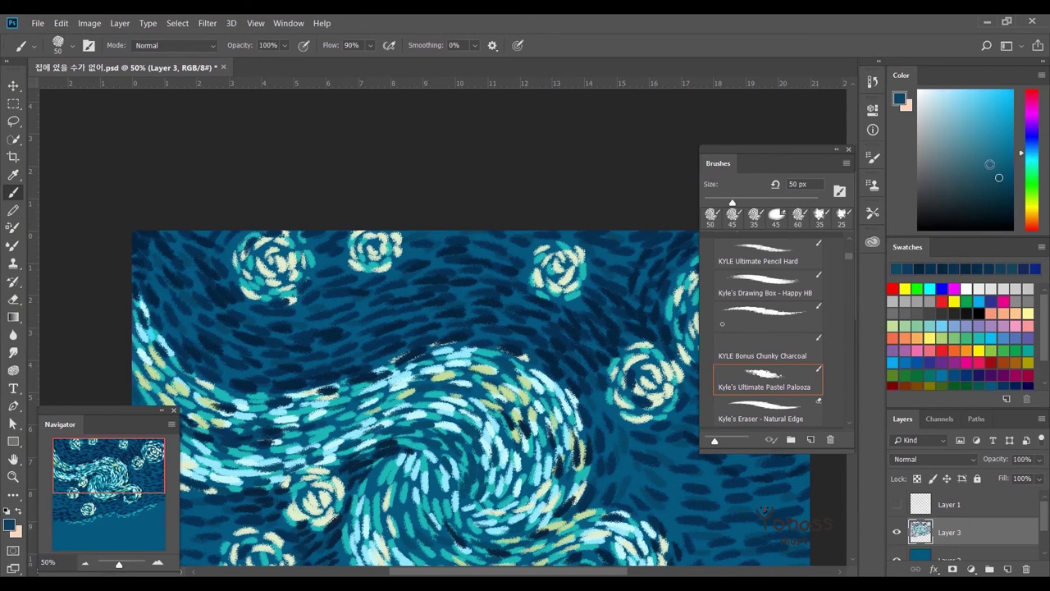
Inspect the swirling sky around the stars, then pick a dark navy foreground colour in the Color panel.
{"action": "scroll", "coordinate": [211, 247], "scroll_direction": "down", "scroll_amount": 3}
{"action": "scroll", "coordinate": [211, 247], "scroll_direction": "right", "scroll_amount": 1}
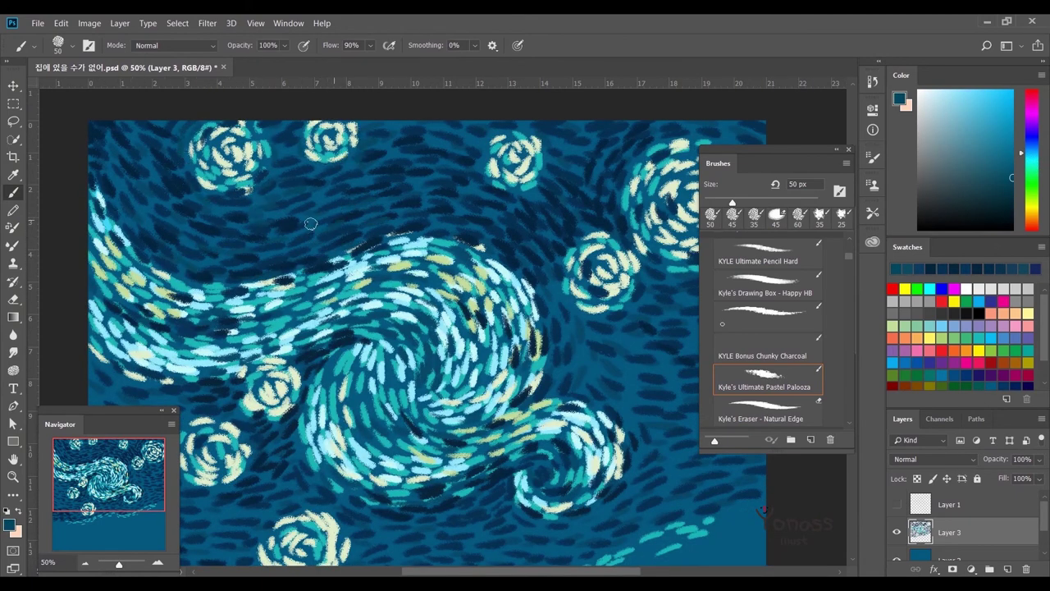
{"action": "scroll", "coordinate": [313, 235], "scroll_direction": "right", "scroll_amount": 2}
{"action": "scroll", "coordinate": [422, 254], "scroll_direction": "right", "scroll_amount": 2}
{"action": "scroll", "coordinate": [452, 352], "scroll_direction": "right", "scroll_amount": 2}
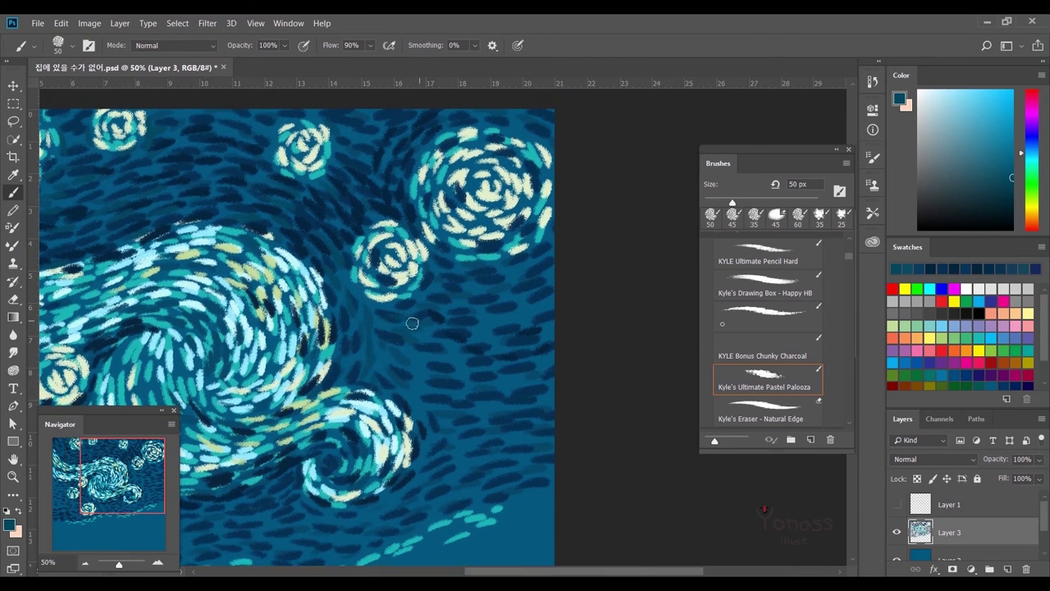
{"action": "scroll", "coordinate": [434, 316], "scroll_direction": "up", "scroll_amount": 2}
{"action": "scroll", "coordinate": [434, 316], "scroll_direction": "left", "scroll_amount": 1}
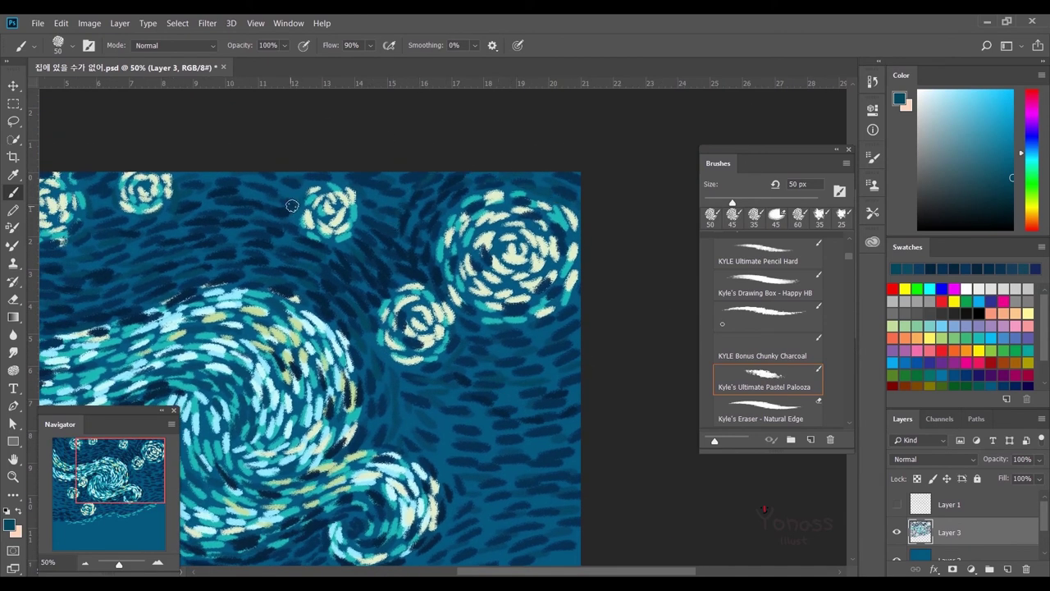
{"action": "scroll", "coordinate": [291, 228], "scroll_direction": "down", "scroll_amount": 1}
{"action": "scroll", "coordinate": [448, 333], "scroll_direction": "down", "scroll_amount": 1}
{"action": "scroll", "coordinate": [448, 333], "scroll_direction": "right", "scroll_amount": 2}
{"action": "scroll", "coordinate": [518, 344], "scroll_direction": "down", "scroll_amount": 1}
{"action": "scroll", "coordinate": [515, 325], "scroll_direction": "down", "scroll_amount": 1}
{"action": "scroll", "coordinate": [515, 325], "scroll_direction": "down", "scroll_amount": 1}
{"action": "scroll", "coordinate": [515, 325], "scroll_direction": "left", "scroll_amount": 2}
{"action": "scroll", "coordinate": [499, 358], "scroll_direction": "left", "scroll_amount": 4}
{"action": "scroll", "coordinate": [499, 357], "scroll_direction": "down", "scroll_amount": 1}
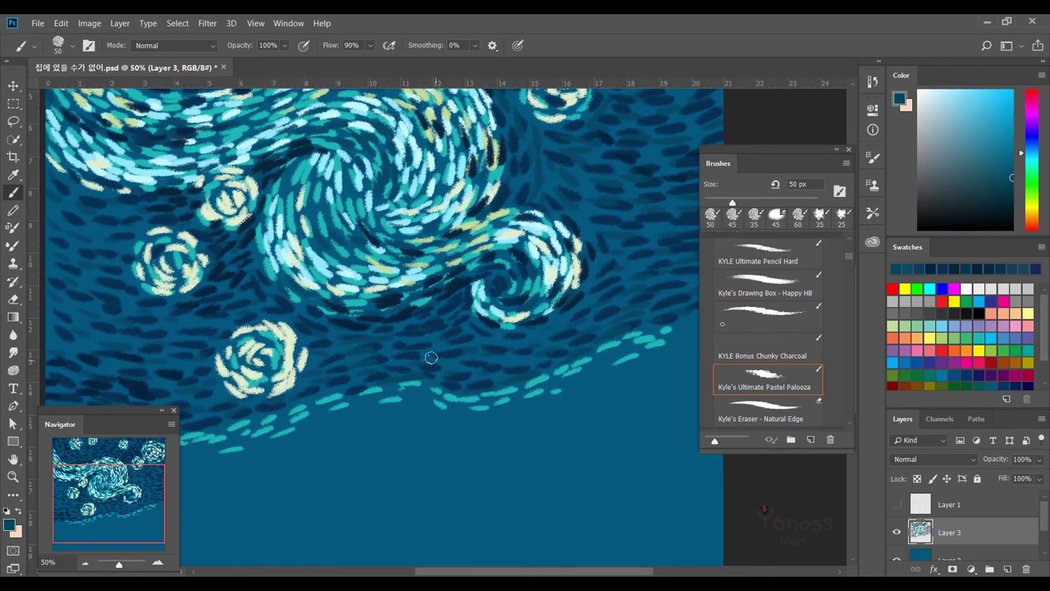
{"action": "scroll", "coordinate": [431, 358], "scroll_direction": "up", "scroll_amount": 3}
{"action": "scroll", "coordinate": [431, 357], "scroll_direction": "right", "scroll_amount": 2}
{"action": "scroll", "coordinate": [423, 263], "scroll_direction": "left", "scroll_amount": 3}
{"action": "scroll", "coordinate": [422, 262], "scroll_direction": "up", "scroll_amount": 2}
{"action": "scroll", "coordinate": [415, 176], "scroll_direction": "up", "scroll_amount": 1}
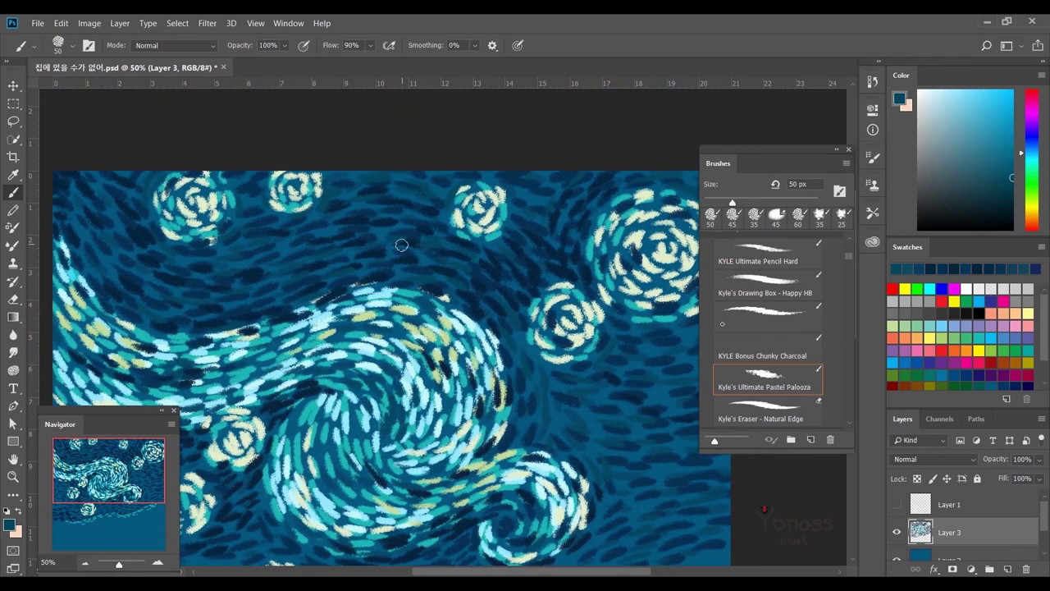
{"action": "left_click", "coordinate": [943, 268]}
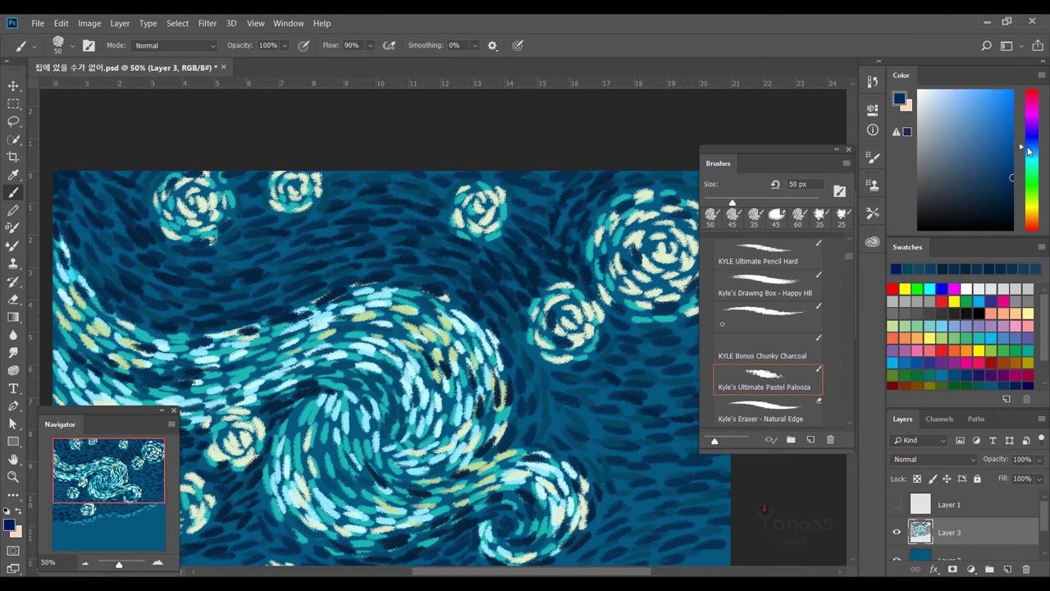
Paint four short dark navy dabs into the gaps of the swirling sky.
{"action": "left_click_drag", "start_coordinate": [219, 287], "coordinate": [261, 302]}
{"action": "left_click_drag", "start_coordinate": [246, 243], "coordinate": [302, 248]}
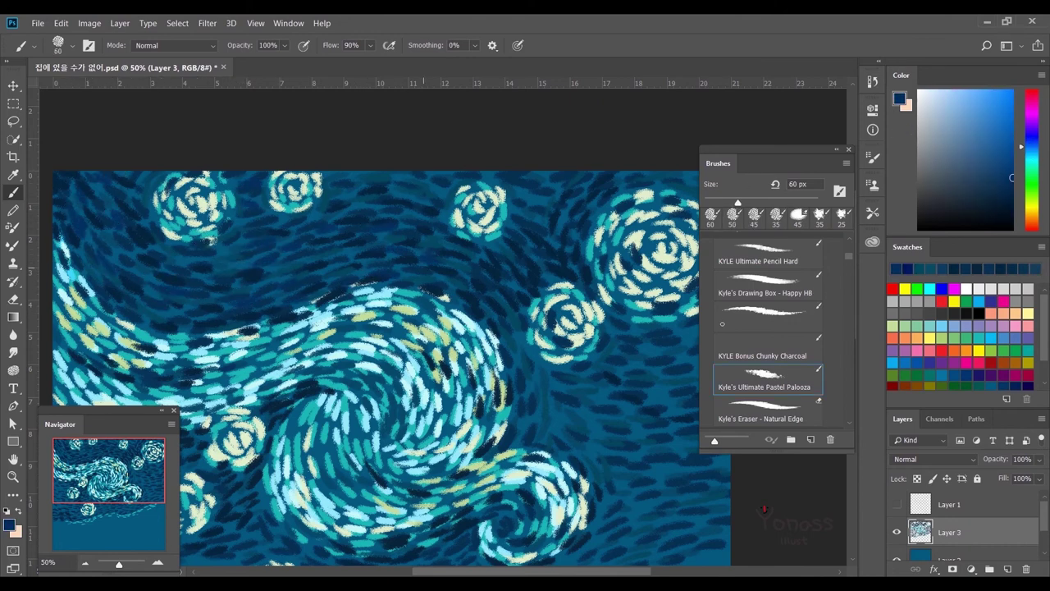
{"action": "scroll", "coordinate": [431, 358], "scroll_direction": "right", "scroll_amount": 3}
{"action": "left_click_drag", "start_coordinate": [361, 333], "coordinate": [411, 435]}
{"action": "mouse_move", "coordinate": [444, 394]}
{"action": "left_mouse_down"}
{"action": "mouse_move", "coordinate": [512, 348]}
{"action": "mouse_move", "coordinate": [543, 374]}
{"action": "left_mouse_up"}
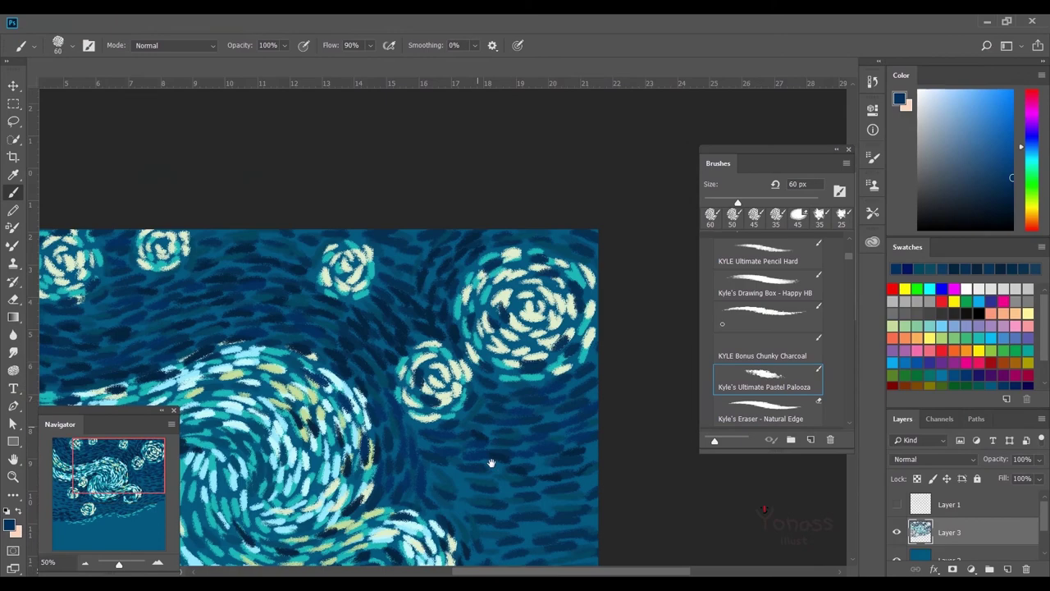
Toggle the screen mode, bring the right stars and upper sky into view, and choose a lighter blue.
{"action": "key", "text": "f"}
{"action": "key", "text": "f"}
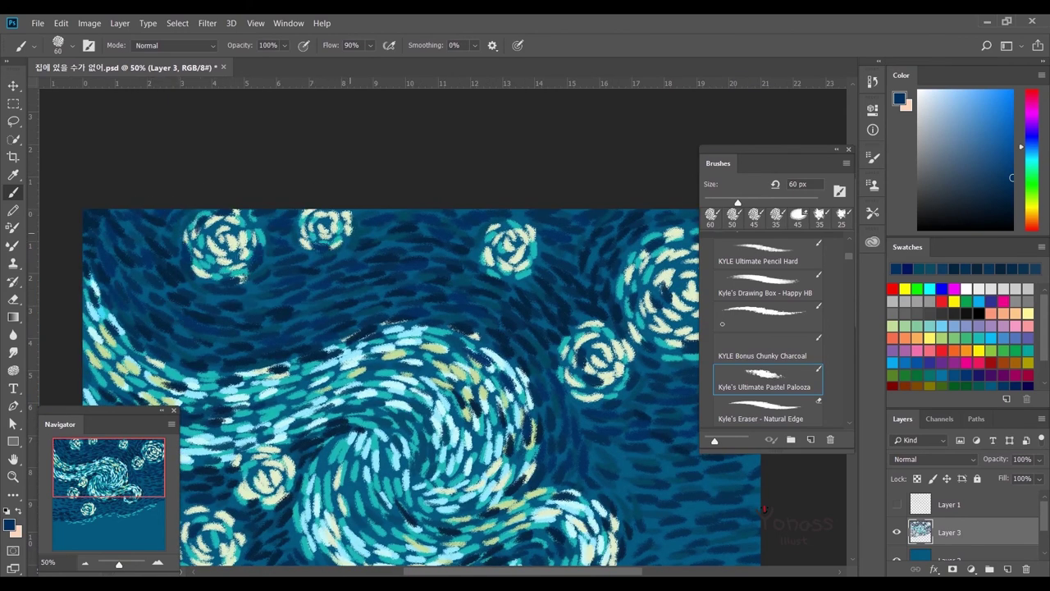
{"action": "left_click_drag", "start_coordinate": [476, 238], "coordinate": [353, 209]}
{"action": "mouse_move", "coordinate": [468, 233]}
{"action": "left_mouse_down"}
{"action": "mouse_move", "coordinate": [410, 248]}
{"action": "mouse_move", "coordinate": [393, 198]}
{"action": "left_mouse_up"}
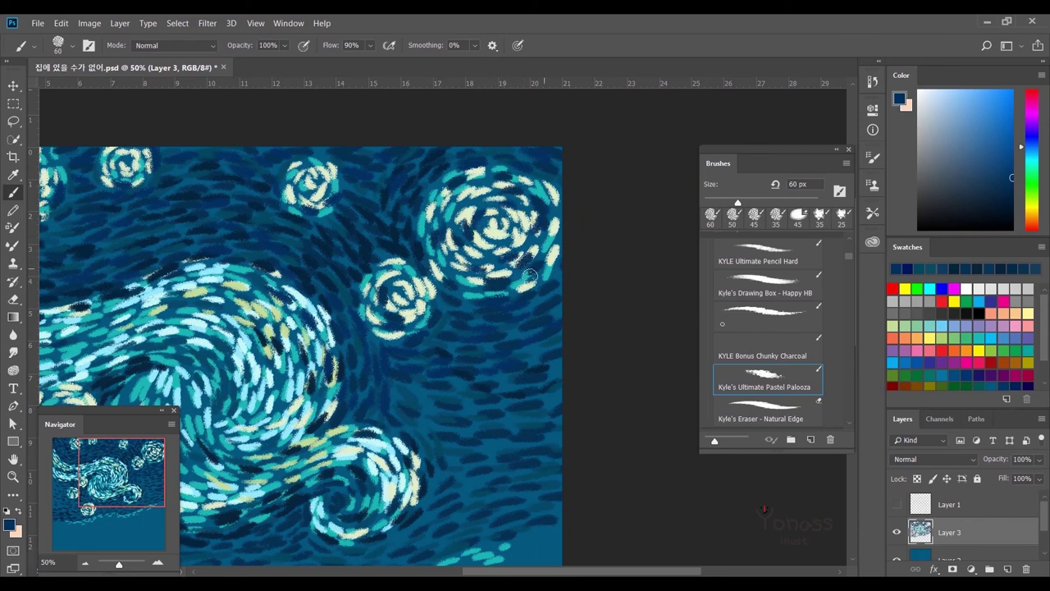
{"action": "left_click_drag", "start_coordinate": [279, 193], "coordinate": [443, 189]}
{"action": "left_click_drag", "start_coordinate": [325, 155], "coordinate": [464, 155]}
{"action": "left_click_drag", "start_coordinate": [306, 425], "coordinate": [372, 326]}
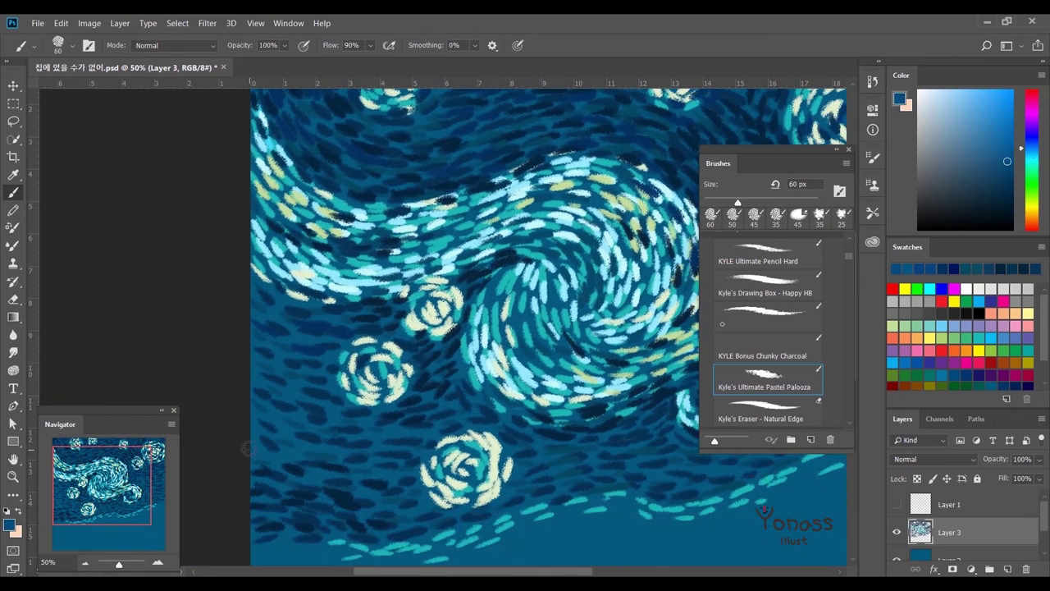
{"action": "left_click", "coordinate": [1008, 140]}
Adjust the colour's hue, shrink the brush to 45 px, and paint light-teal dabs along the lower sky edge.
{"action": "left_click", "coordinate": [1031, 149]}
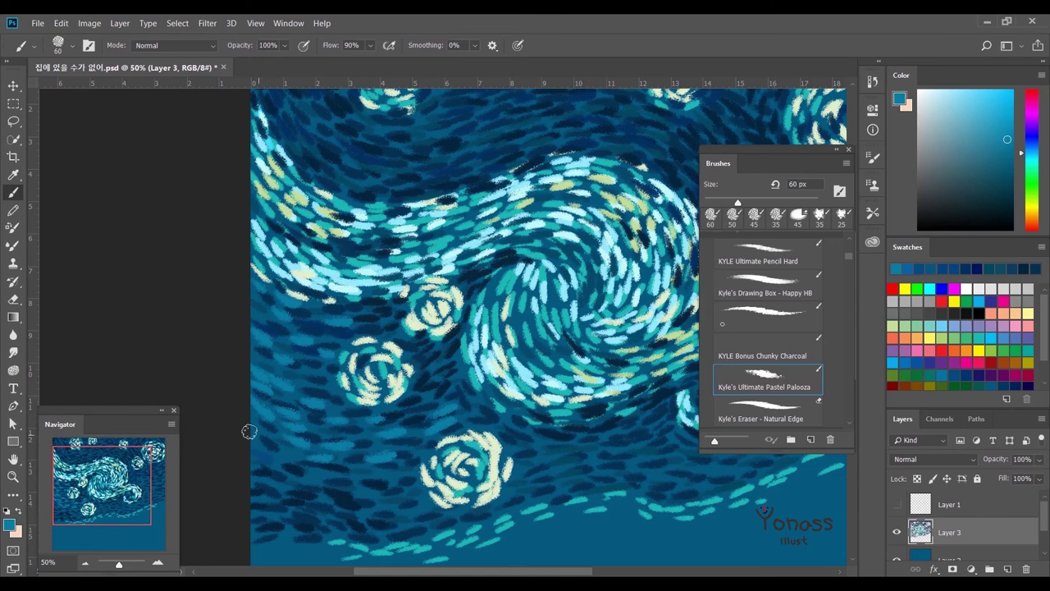
{"action": "scroll", "coordinate": [287, 377], "scroll_direction": "down", "scroll_amount": 3}
{"action": "scroll", "coordinate": [287, 377], "scroll_direction": "right", "scroll_amount": 2}
{"action": "scroll", "coordinate": [445, 339], "scroll_direction": "right", "scroll_amount": 3}
{"action": "scroll", "coordinate": [405, 413], "scroll_direction": "up", "scroll_amount": 1}
{"action": "scroll", "coordinate": [405, 413], "scroll_direction": "right", "scroll_amount": 1}
{"action": "key", "text": "bracketleft"}
{"action": "scroll", "coordinate": [457, 417], "scroll_direction": "up", "scroll_amount": 1}
{"action": "scroll", "coordinate": [457, 417], "scroll_direction": "right", "scroll_amount": 1}
{"action": "left_click_drag", "start_coordinate": [275, 462], "coordinate": [405, 449]}
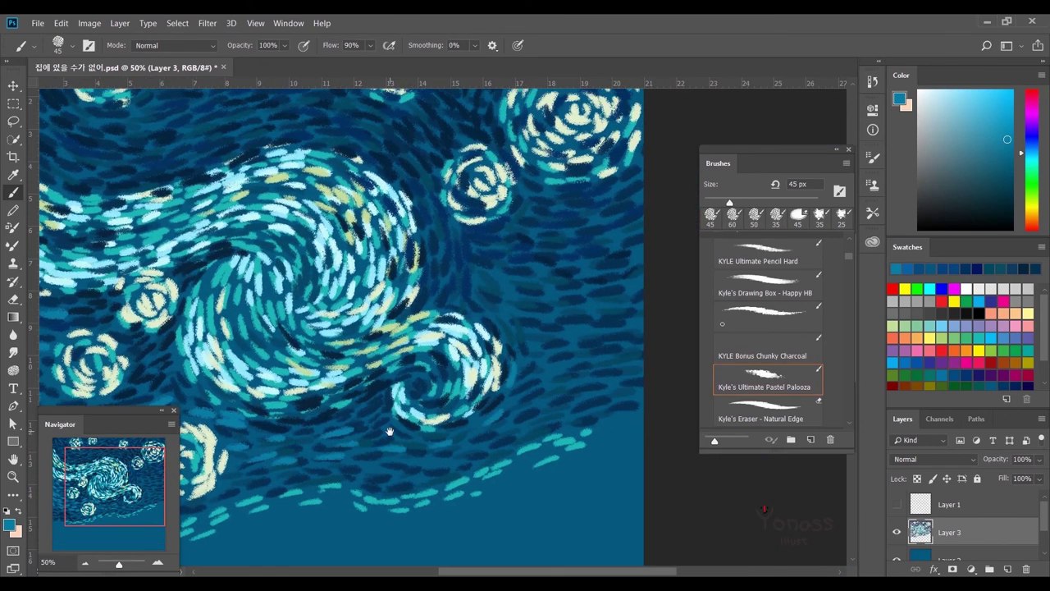
Add light strokes onto the small swirl in the sky.
{"action": "scroll", "coordinate": [389, 431], "scroll_direction": "left", "scroll_amount": 1}
{"action": "scroll", "coordinate": [492, 328], "scroll_direction": "up", "scroll_amount": 1}
{"action": "scroll", "coordinate": [492, 328], "scroll_direction": "right", "scroll_amount": 1}
{"action": "scroll", "coordinate": [492, 312], "scroll_direction": "right", "scroll_amount": 1}
{"action": "scroll", "coordinate": [467, 249], "scroll_direction": "left", "scroll_amount": 2}
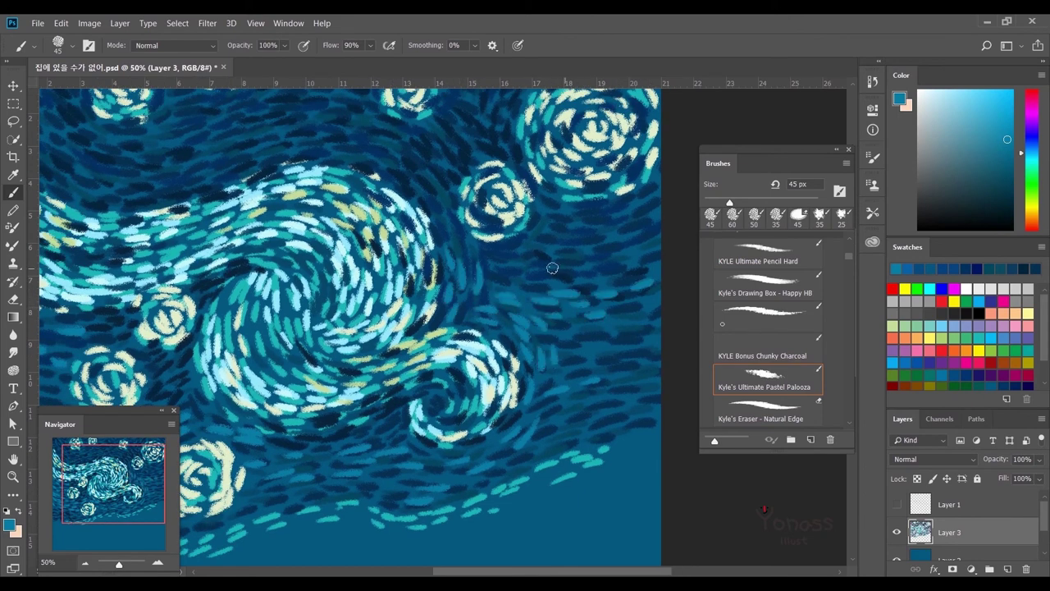
{"action": "scroll", "coordinate": [552, 268], "scroll_direction": "up", "scroll_amount": 1}
{"action": "scroll", "coordinate": [574, 254], "scroll_direction": "right", "scroll_amount": 1}
{"action": "scroll", "coordinate": [513, 115], "scroll_direction": "up", "scroll_amount": 1}
{"action": "scroll", "coordinate": [513, 115], "scroll_direction": "right", "scroll_amount": 1}
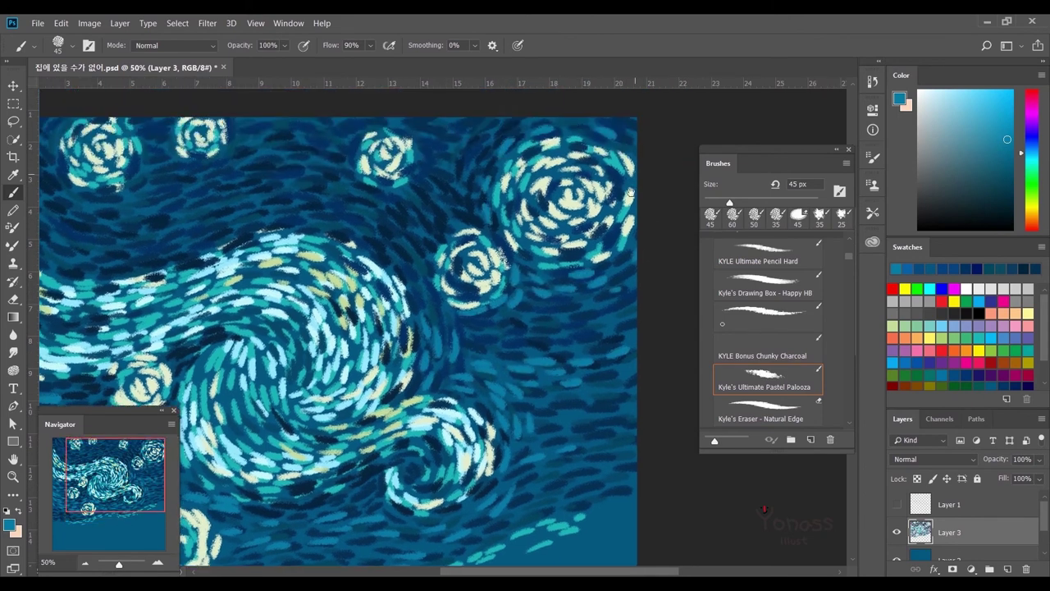
{"action": "scroll", "coordinate": [457, 290], "scroll_direction": "down", "scroll_amount": 2}
{"action": "scroll", "coordinate": [457, 290], "scroll_direction": "right", "scroll_amount": 1}
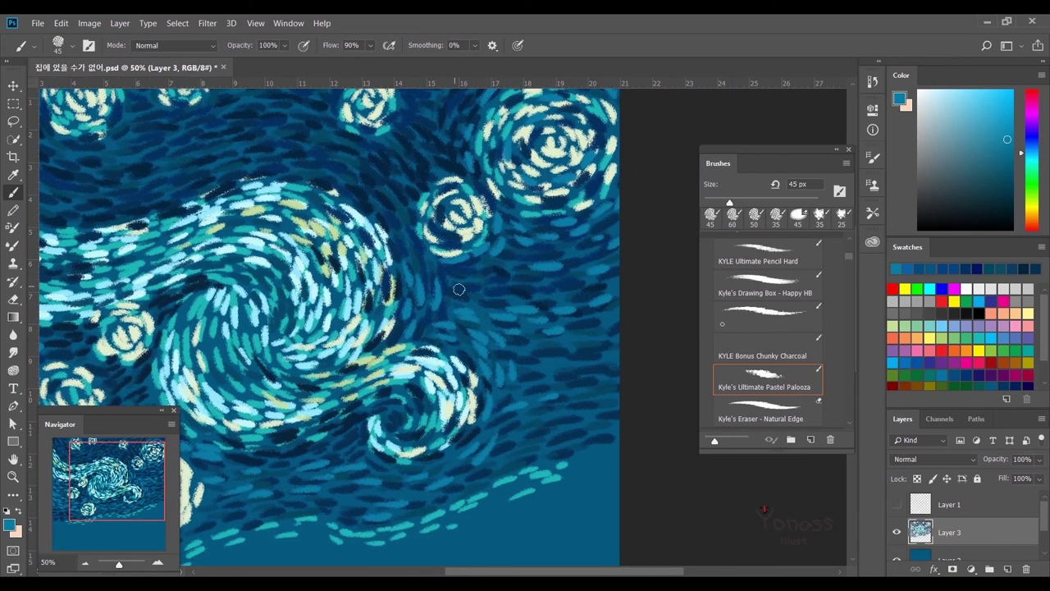
{"action": "scroll", "coordinate": [556, 307], "scroll_direction": "down", "scroll_amount": 1}
{"action": "scroll", "coordinate": [556, 306], "scroll_direction": "right", "scroll_amount": 1}
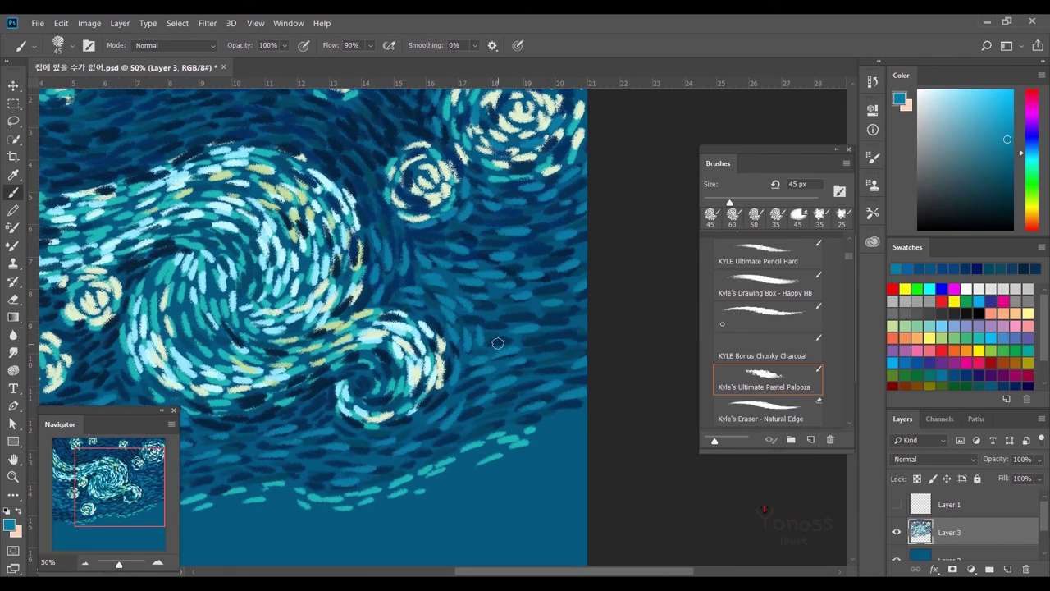
{"action": "scroll", "coordinate": [497, 343], "scroll_direction": "left", "scroll_amount": 3}
{"action": "scroll", "coordinate": [476, 346], "scroll_direction": "left", "scroll_amount": 3}
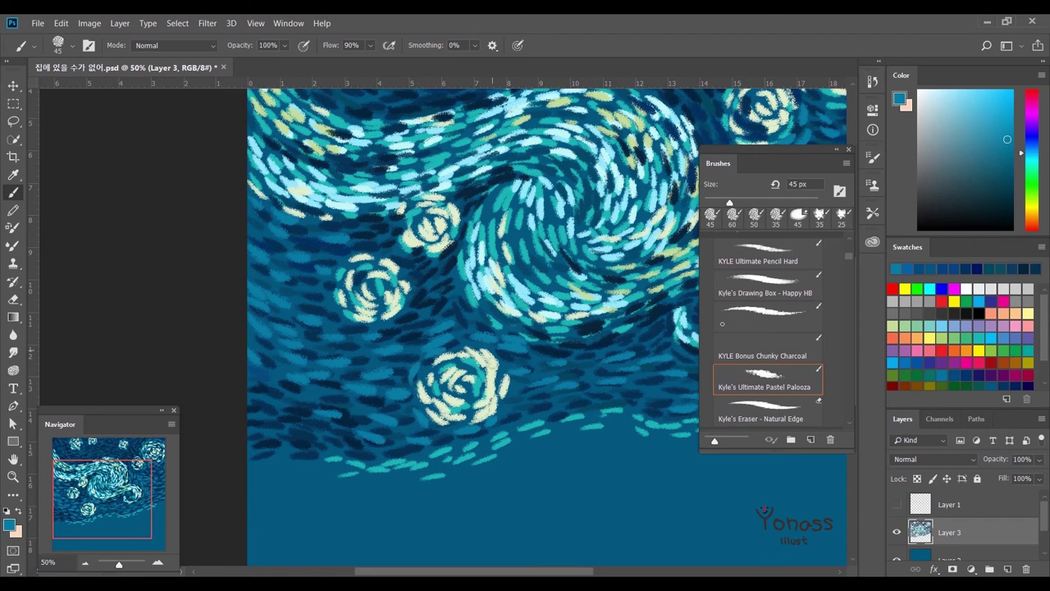
{"action": "scroll", "coordinate": [486, 370], "scroll_direction": "up", "scroll_amount": 1}
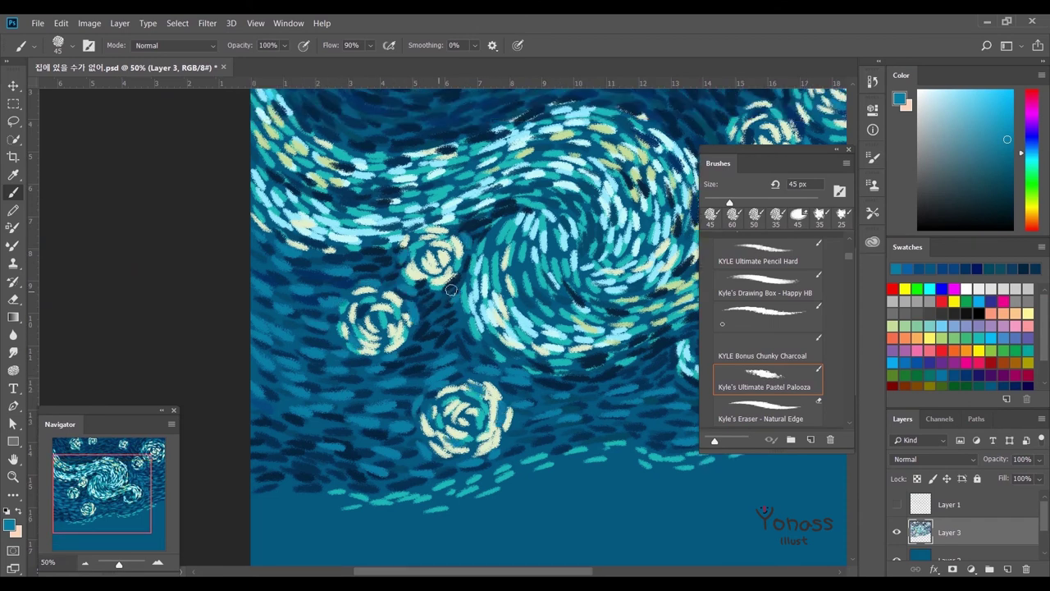
{"action": "scroll", "coordinate": [425, 297], "scroll_direction": "right", "scroll_amount": 1}
{"action": "scroll", "coordinate": [425, 297], "scroll_direction": "up", "scroll_amount": 1}
{"action": "scroll", "coordinate": [277, 248], "scroll_direction": "right", "scroll_amount": 1}
{"action": "scroll", "coordinate": [277, 248], "scroll_direction": "up", "scroll_amount": 1}
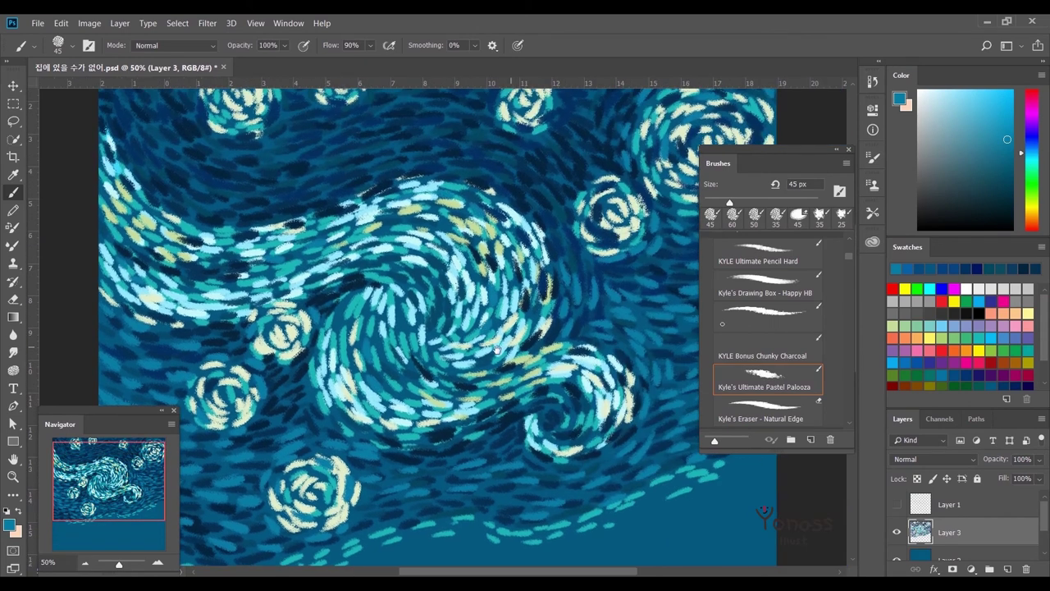
{"action": "scroll", "coordinate": [384, 217], "scroll_direction": "right", "scroll_amount": 2}
{"action": "scroll", "coordinate": [383, 218], "scroll_direction": "up", "scroll_amount": 1}
{"action": "scroll", "coordinate": [410, 386], "scroll_direction": "right", "scroll_amount": 1}
{"action": "scroll", "coordinate": [410, 386], "scroll_direction": "down", "scroll_amount": 1}
{"action": "left_click_drag", "start_coordinate": [501, 417], "coordinate": [579, 389]}
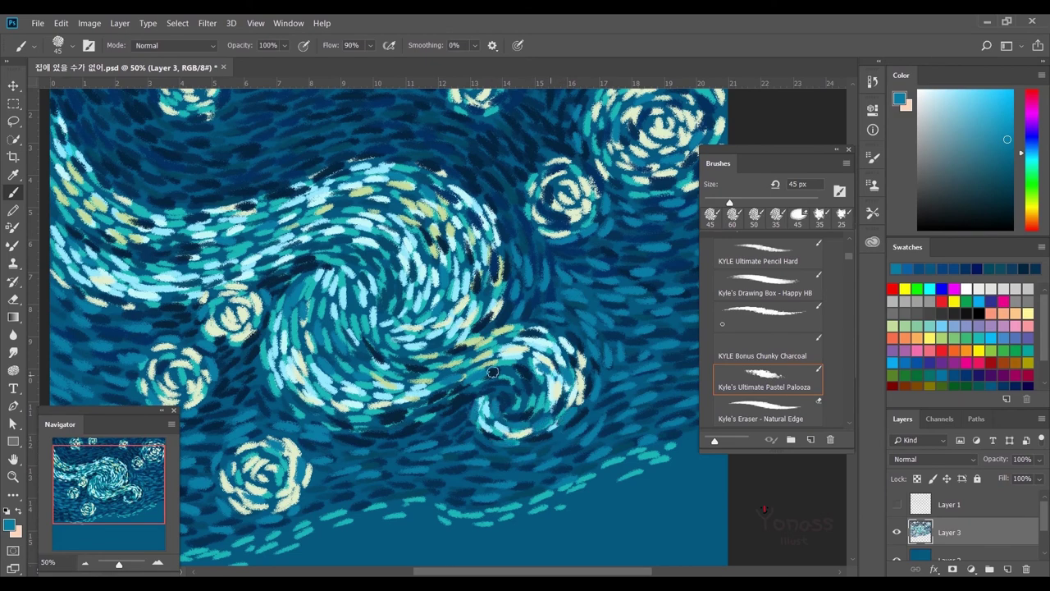
Switch the painting colour back to dark navy.
{"action": "scroll", "coordinate": [273, 349], "scroll_direction": "left", "scroll_amount": 1}
{"action": "scroll", "coordinate": [328, 345], "scroll_direction": "right", "scroll_amount": 1}
{"action": "scroll", "coordinate": [411, 341], "scroll_direction": "right", "scroll_amount": 1}
{"action": "scroll", "coordinate": [410, 341], "scroll_direction": "down", "scroll_amount": 1}
{"action": "scroll", "coordinate": [508, 338], "scroll_direction": "left", "scroll_amount": 1}
{"action": "scroll", "coordinate": [509, 339], "scroll_direction": "up", "scroll_amount": 1}
{"action": "scroll", "coordinate": [484, 303], "scroll_direction": "left", "scroll_amount": 1}
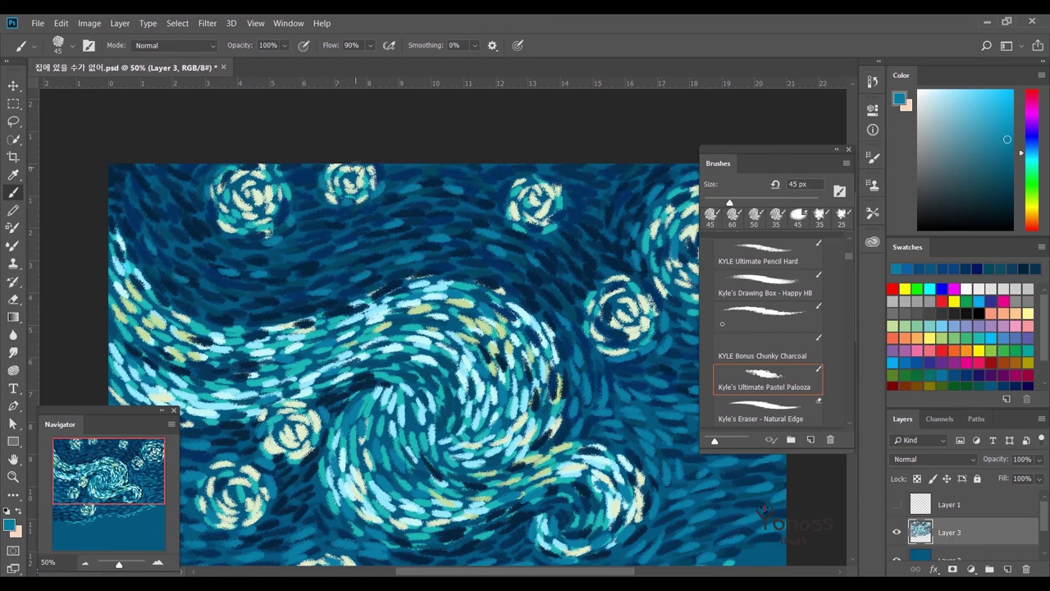
{"action": "scroll", "coordinate": [356, 164], "scroll_direction": "right", "scroll_amount": 1}
{"action": "scroll", "coordinate": [427, 276], "scroll_direction": "right", "scroll_amount": 1}
{"action": "scroll", "coordinate": [490, 168], "scroll_direction": "right", "scroll_amount": 1}
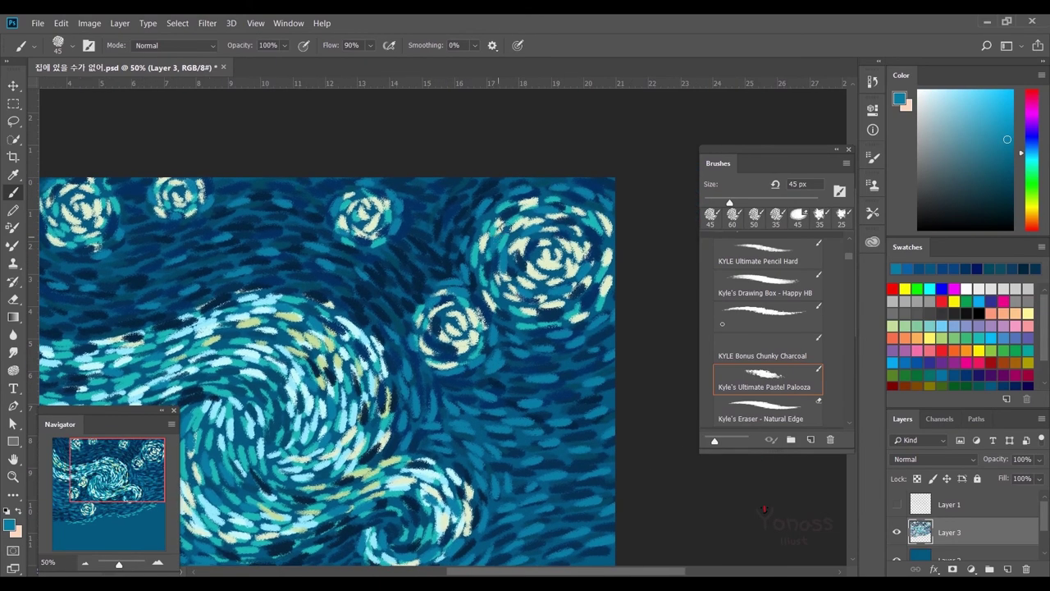
{"action": "scroll", "coordinate": [463, 213], "scroll_direction": "down", "scroll_amount": 2}
{"action": "scroll", "coordinate": [394, 456], "scroll_direction": "left", "scroll_amount": 5}
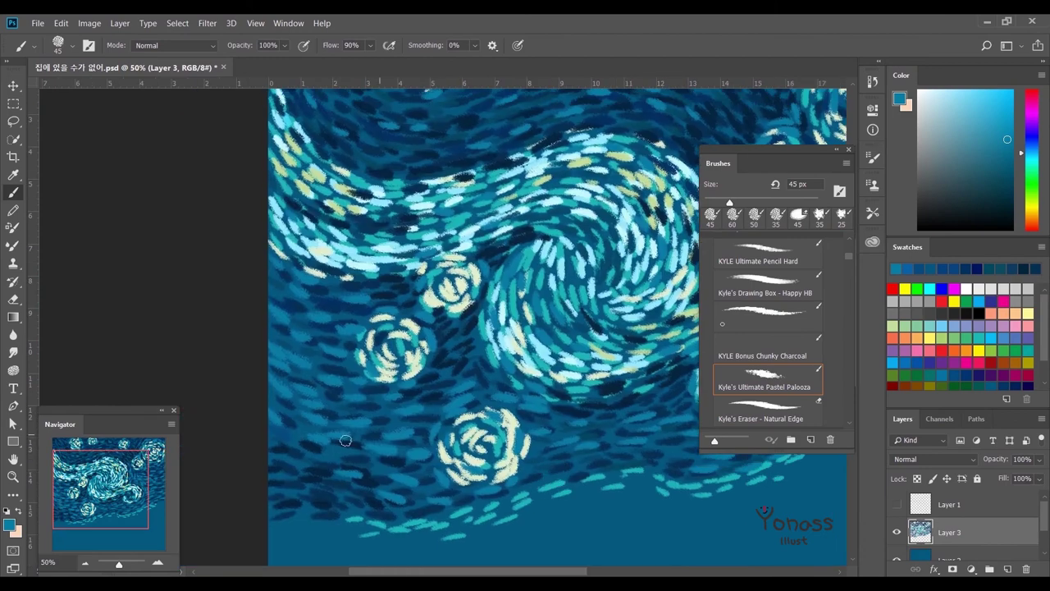
{"action": "scroll", "coordinate": [434, 402], "scroll_direction": "right", "scroll_amount": 1}
{"action": "scroll", "coordinate": [452, 423], "scroll_direction": "right", "scroll_amount": 1}
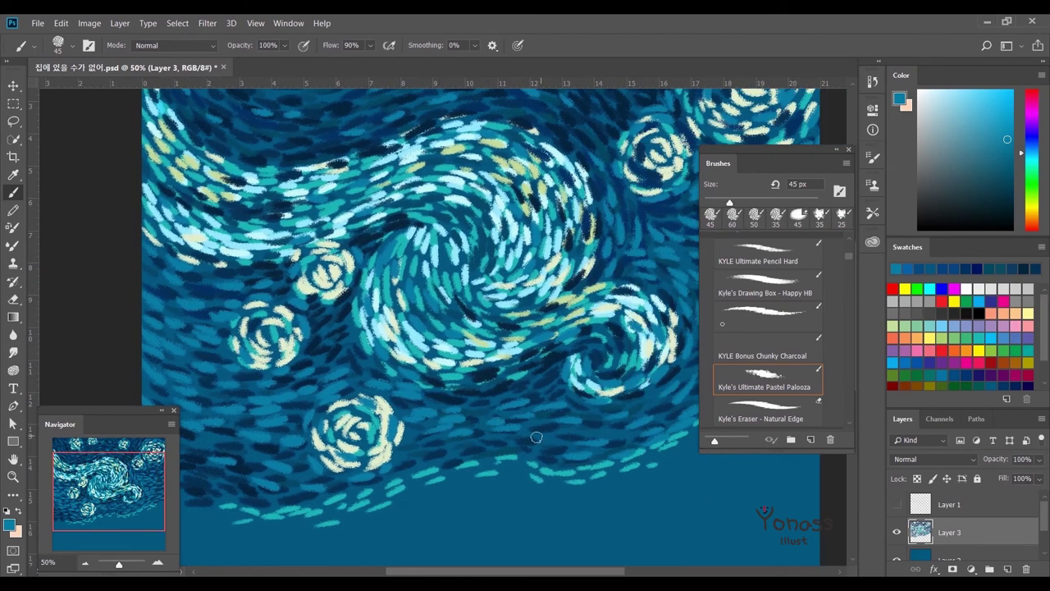
{"action": "scroll", "coordinate": [542, 435], "scroll_direction": "right", "scroll_amount": 1}
{"action": "scroll", "coordinate": [361, 459], "scroll_direction": "left", "scroll_amount": 3}
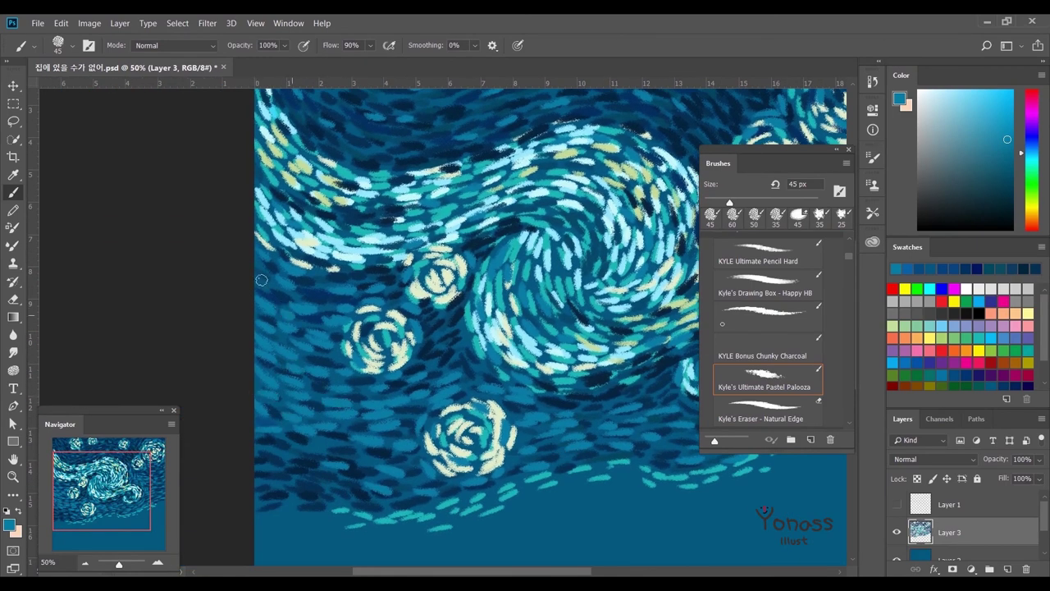
{"action": "scroll", "coordinate": [313, 407], "scroll_direction": "up", "scroll_amount": 2}
{"action": "left_click", "coordinate": [420, 399], "text": "alt"}
{"action": "scroll", "coordinate": [420, 400], "scroll_direction": "down", "scroll_amount": 1}
{"action": "left_click", "coordinate": [286, 427], "text": "alt"}
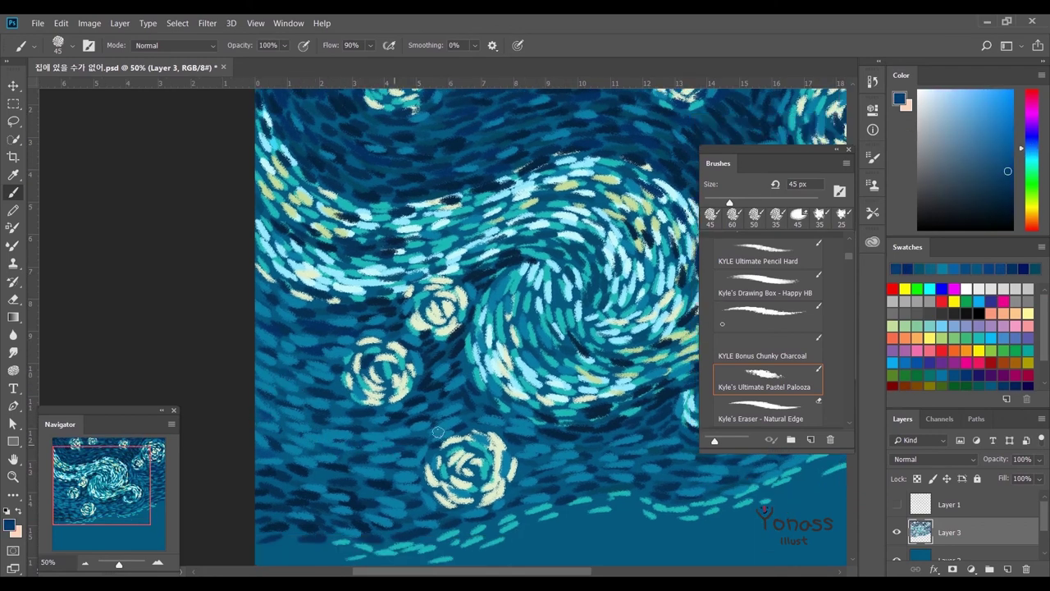
Paint dark navy over some cyan dabs near the lower-left stars.
{"action": "scroll", "coordinate": [400, 366], "scroll_direction": "right", "scroll_amount": 3}
{"action": "scroll", "coordinate": [493, 429], "scroll_direction": "right", "scroll_amount": 2}
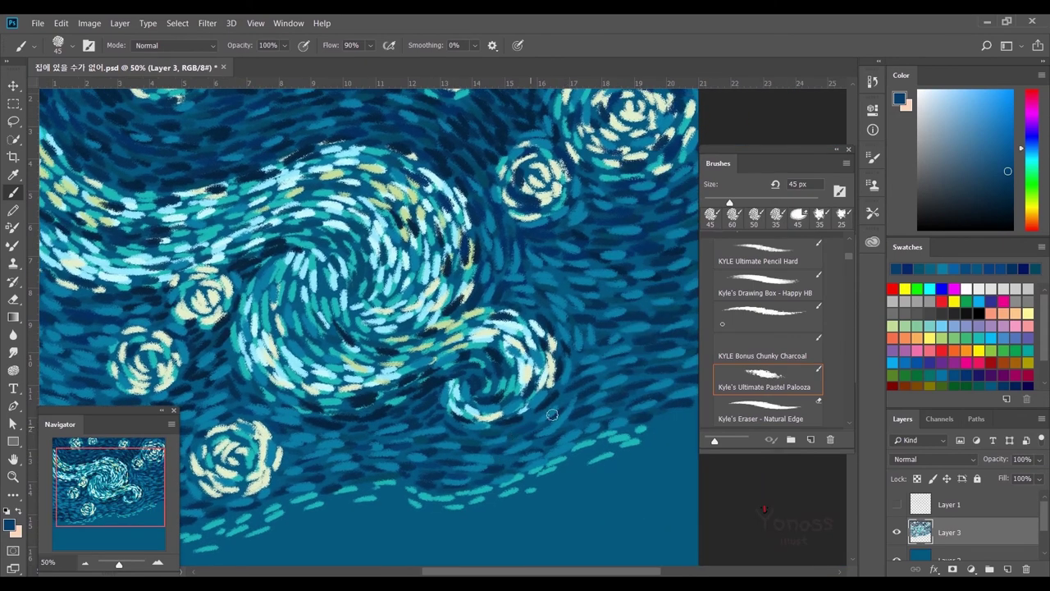
{"action": "scroll", "coordinate": [607, 343], "scroll_direction": "right", "scroll_amount": 2}
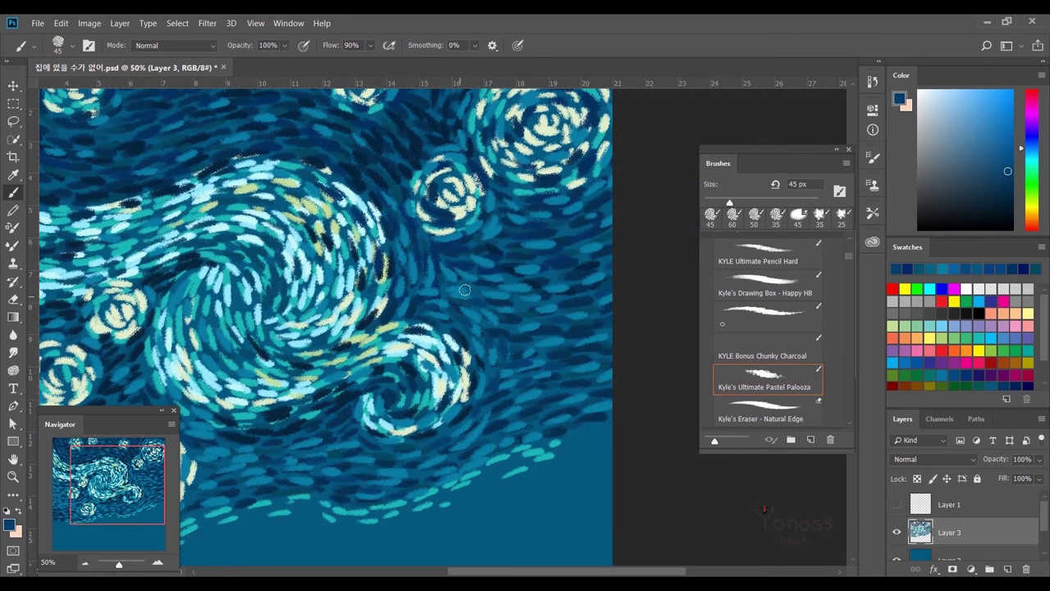
{"action": "left_click_drag", "start_coordinate": [620, 273], "coordinate": [769, 363]}
{"action": "left_click_drag", "start_coordinate": [290, 285], "coordinate": [285, 322]}
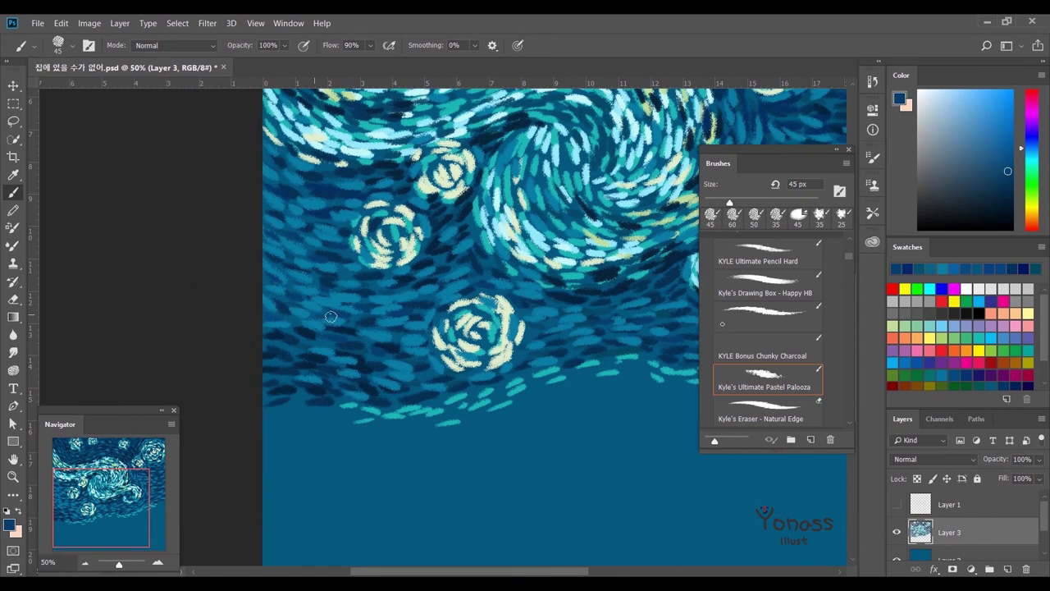
{"action": "left_click_drag", "start_coordinate": [330, 400], "coordinate": [427, 379]}
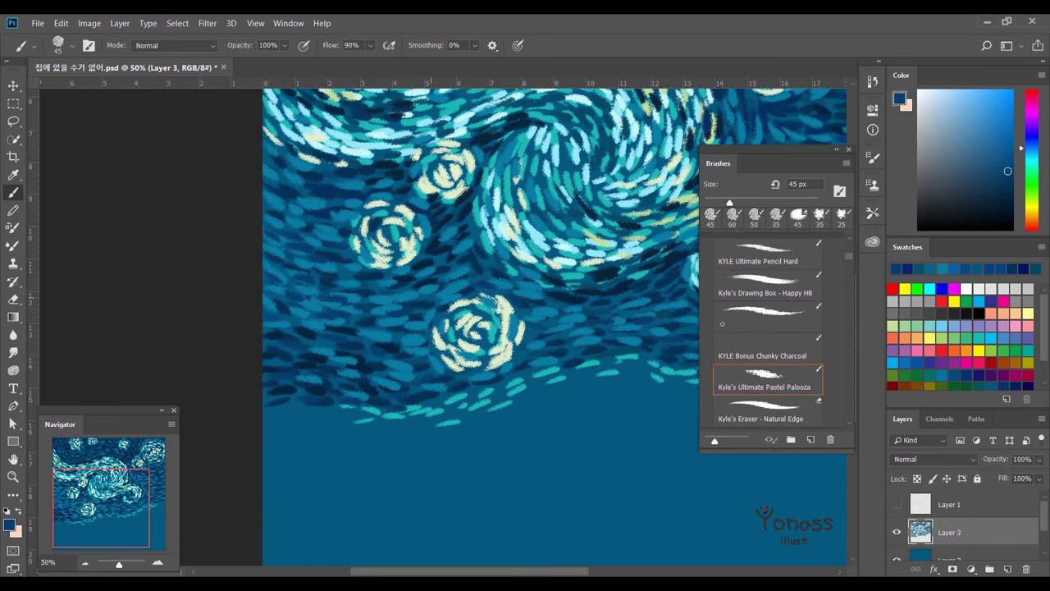
Pan across the sky up to the canvas's top-left edge to review the strokes.
{"action": "left_click_drag", "start_coordinate": [584, 346], "coordinate": [492, 418]}
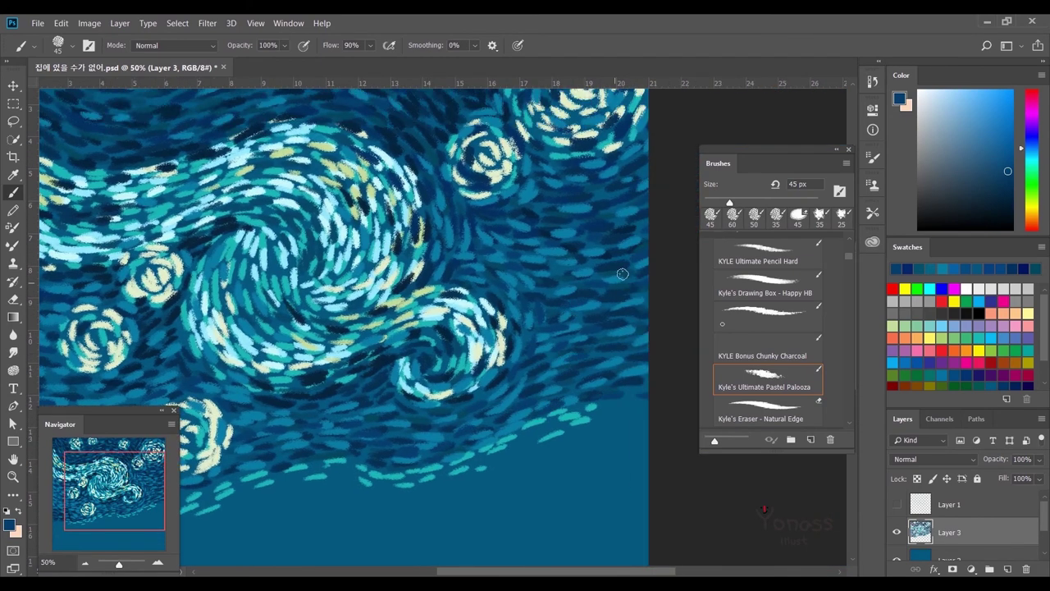
{"action": "scroll", "coordinate": [599, 262], "scroll_direction": "up", "scroll_amount": 2}
{"action": "scroll", "coordinate": [220, 297], "scroll_direction": "left", "scroll_amount": 5}
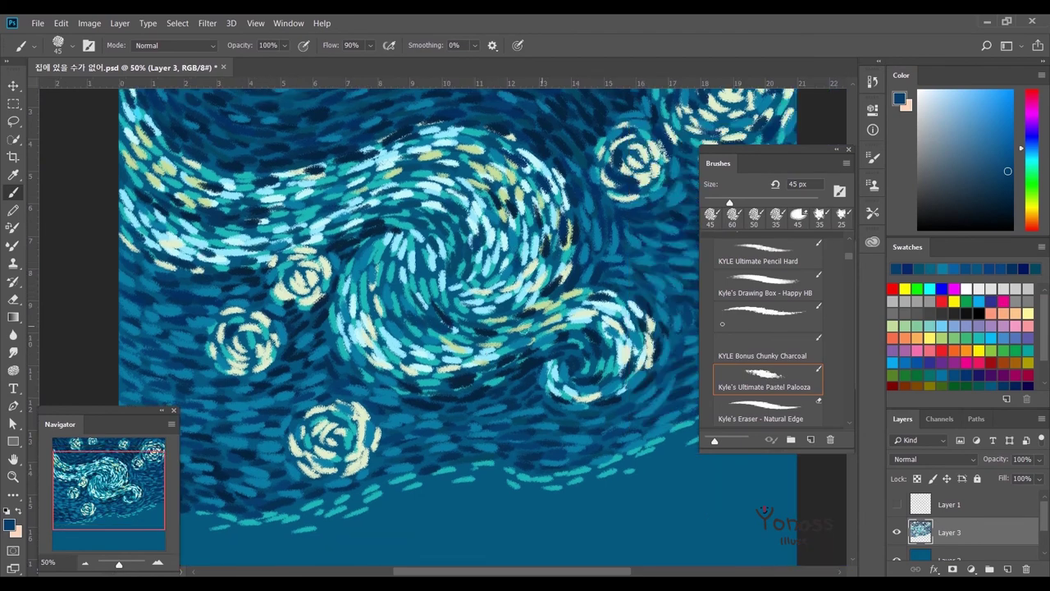
{"action": "scroll", "coordinate": [542, 329], "scroll_direction": "down", "scroll_amount": 2}
{"action": "scroll", "coordinate": [541, 328], "scroll_direction": "right", "scroll_amount": 2}
{"action": "mouse_move", "coordinate": [529, 359]}
{"action": "left_mouse_down"}
{"action": "mouse_move", "coordinate": [388, 455]}
{"action": "mouse_move", "coordinate": [358, 307]}
{"action": "left_mouse_up"}
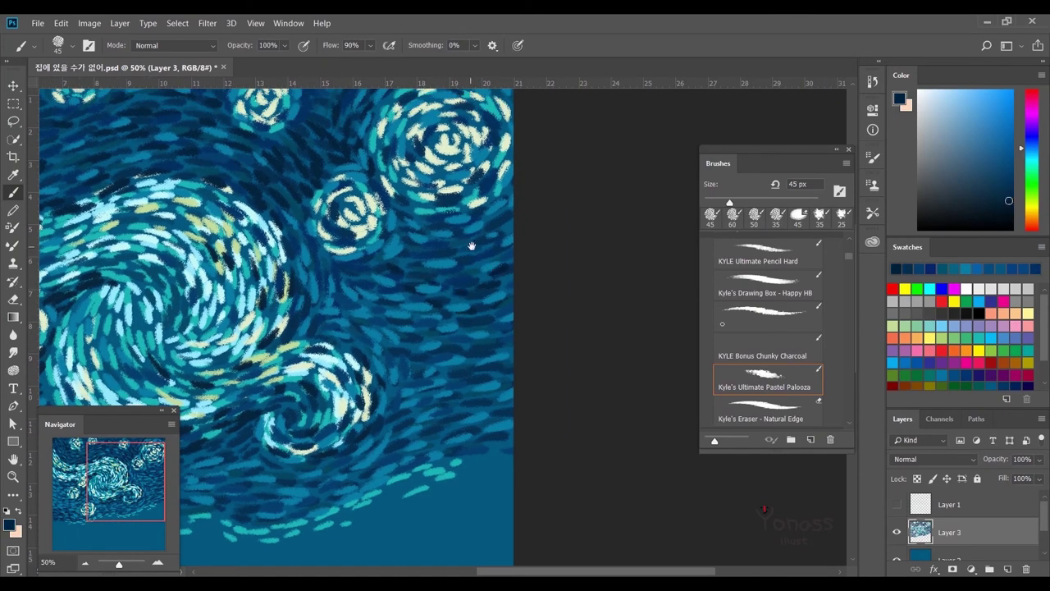
{"action": "left_click_drag", "start_coordinate": [328, 368], "coordinate": [494, 240]}
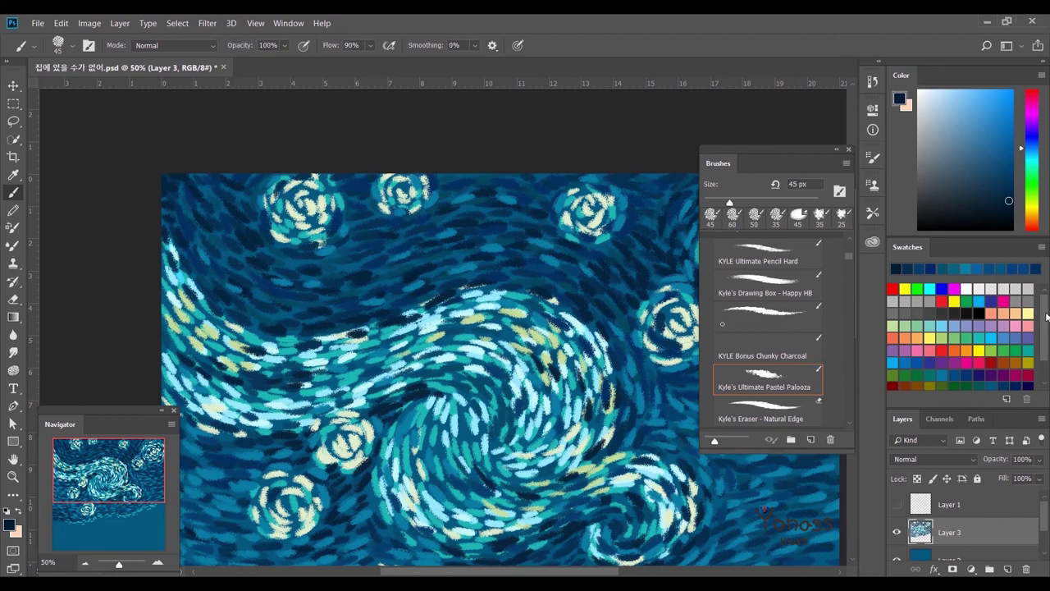
Pick an olive-yellow painting colour for dabbing across the sky.
{"action": "left_click", "coordinate": [244, 394], "text": "alt"}
{"action": "scroll", "coordinate": [533, 283], "scroll_direction": "right", "scroll_amount": 5}
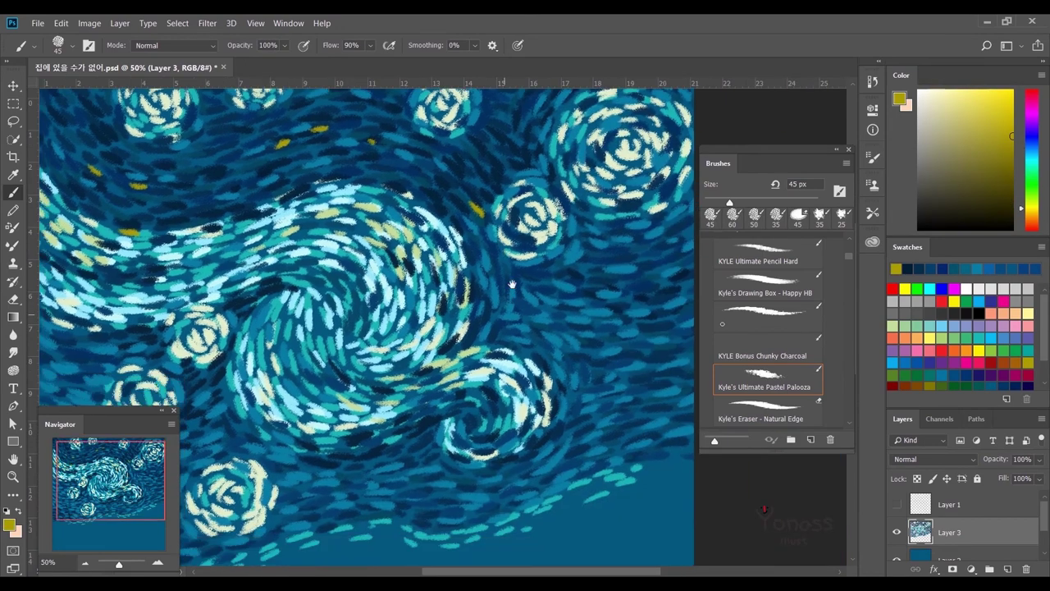
{"action": "scroll", "coordinate": [509, 284], "scroll_direction": "down", "scroll_amount": 3}
{"action": "scroll", "coordinate": [515, 284], "scroll_direction": "up", "scroll_amount": 1}
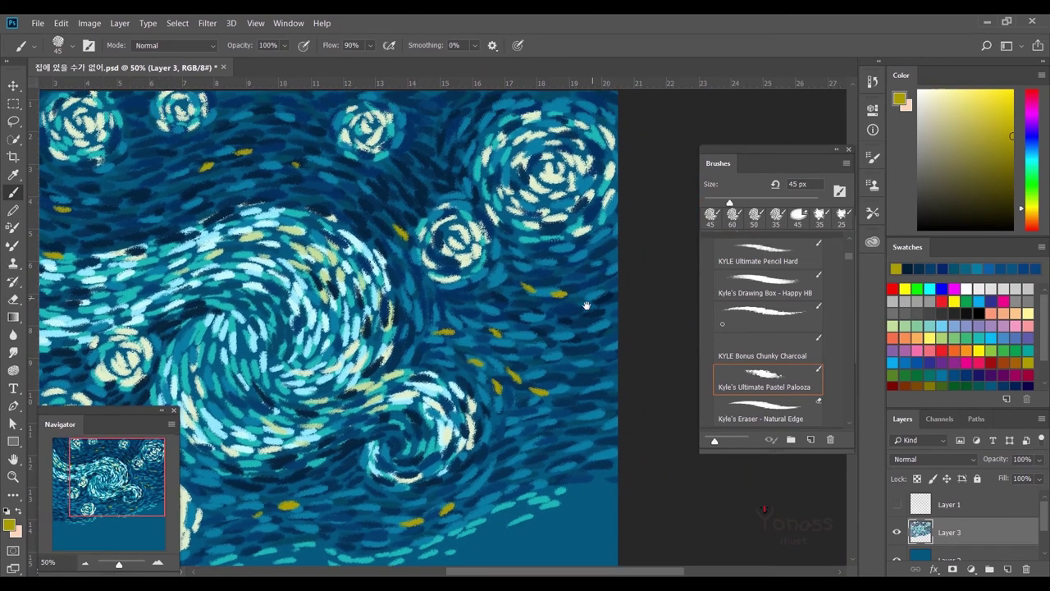
{"action": "scroll", "coordinate": [283, 343], "scroll_direction": "left", "scroll_amount": 5}
{"action": "scroll", "coordinate": [283, 343], "scroll_direction": "down", "scroll_amount": 2}
{"action": "scroll", "coordinate": [283, 343], "scroll_direction": "right", "scroll_amount": 1}
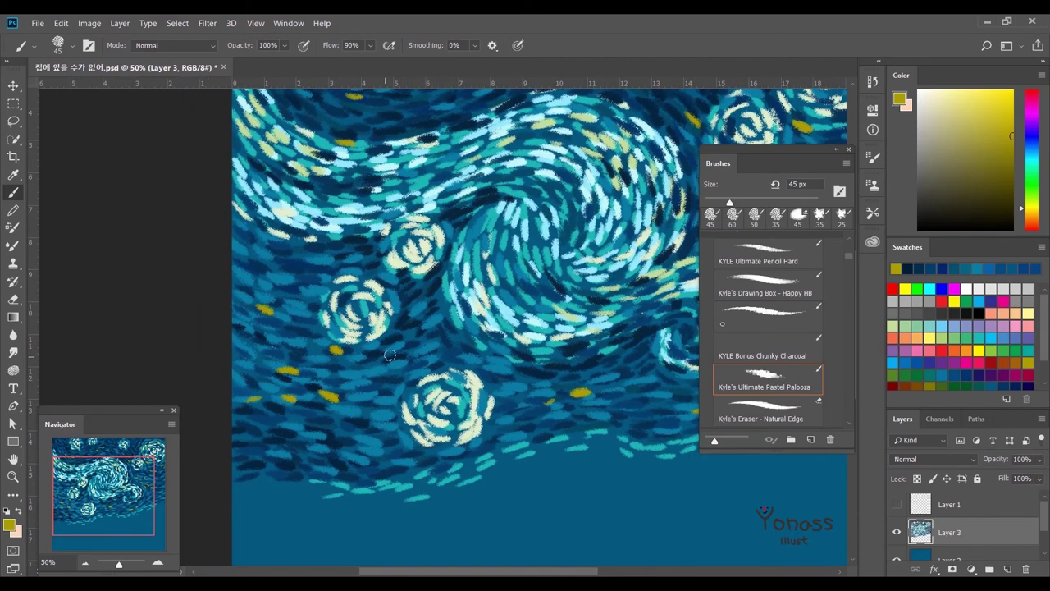
{"action": "scroll", "coordinate": [283, 343], "scroll_direction": "up", "scroll_amount": 1}
{"action": "scroll", "coordinate": [283, 343], "scroll_direction": "right", "scroll_amount": 2}
{"action": "scroll", "coordinate": [283, 343], "scroll_direction": "up", "scroll_amount": 2}
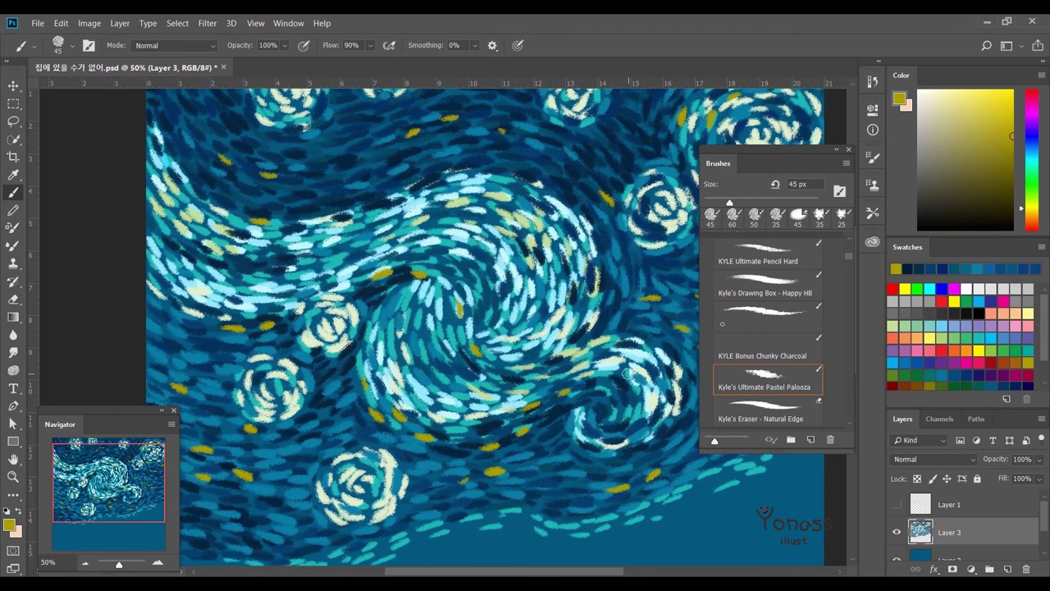
{"action": "scroll", "coordinate": [492, 411], "scroll_direction": "right", "scroll_amount": 3}
{"action": "scroll", "coordinate": [459, 364], "scroll_direction": "down", "scroll_amount": 1}
{"action": "scroll", "coordinate": [459, 363], "scroll_direction": "up", "scroll_amount": 1}
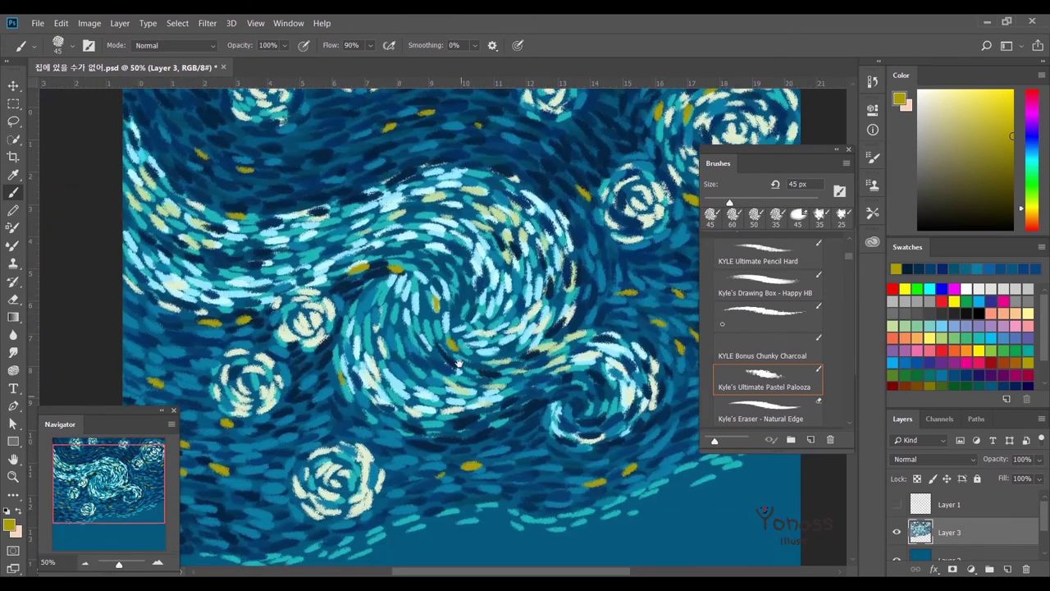
{"action": "scroll", "coordinate": [459, 363], "scroll_direction": "up", "scroll_amount": 1}
Switch to white and paint bright highlight strokes over the central swirls.
{"action": "left_click", "coordinate": [459, 363], "text": "alt"}
{"action": "left_click_drag", "start_coordinate": [315, 289], "coordinate": [366, 253]}
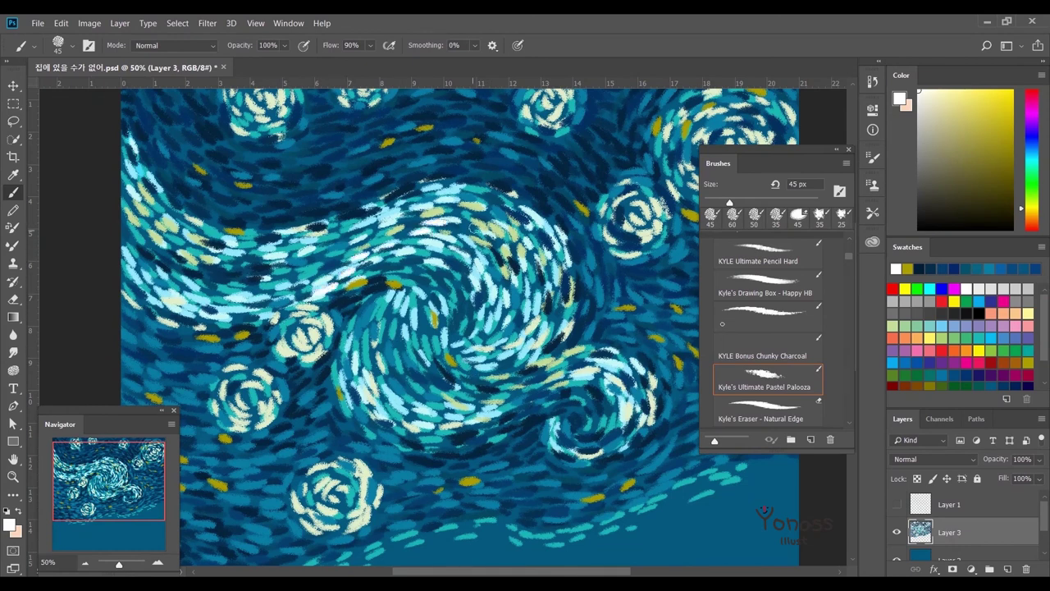
{"action": "left_click_drag", "start_coordinate": [498, 247], "coordinate": [456, 181]}
{"action": "left_click_drag", "start_coordinate": [299, 283], "coordinate": [328, 261]}
{"action": "left_click_drag", "start_coordinate": [411, 361], "coordinate": [384, 340]}
{"action": "mouse_move", "coordinate": [369, 348]}
{"action": "left_mouse_down"}
{"action": "mouse_move", "coordinate": [415, 343]}
{"action": "mouse_move", "coordinate": [414, 354]}
{"action": "left_mouse_up"}
{"action": "left_click_drag", "start_coordinate": [525, 287], "coordinate": [488, 293]}
{"action": "left_click_drag", "start_coordinate": [476, 293], "coordinate": [525, 280]}
{"action": "left_click_drag", "start_coordinate": [500, 316], "coordinate": [534, 302]}
{"action": "left_click_drag", "start_coordinate": [486, 247], "coordinate": [537, 261]}
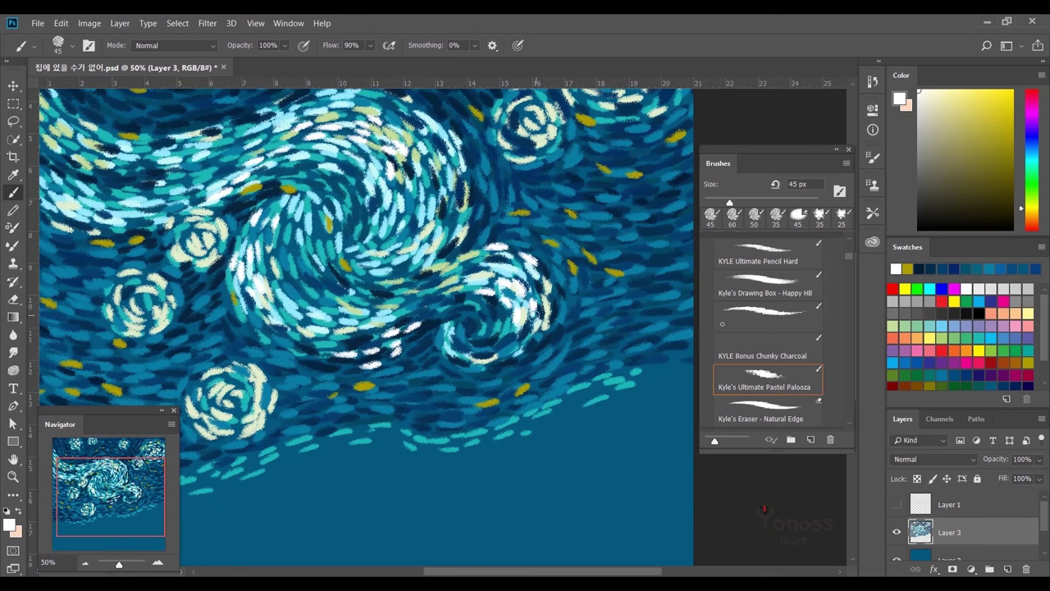
Add white strokes to the left star and white dabs to the upper-right swirl.
{"action": "left_click_drag", "start_coordinate": [160, 212], "coordinate": [365, 289]}
{"action": "mouse_move", "coordinate": [279, 202]}
{"action": "left_mouse_down"}
{"action": "mouse_move", "coordinate": [325, 226]}
{"action": "mouse_move", "coordinate": [329, 287]}
{"action": "left_mouse_up"}
{"action": "mouse_move", "coordinate": [345, 345]}
{"action": "left_mouse_down"}
{"action": "mouse_move", "coordinate": [320, 246]}
{"action": "mouse_move", "coordinate": [303, 271]}
{"action": "left_mouse_up"}
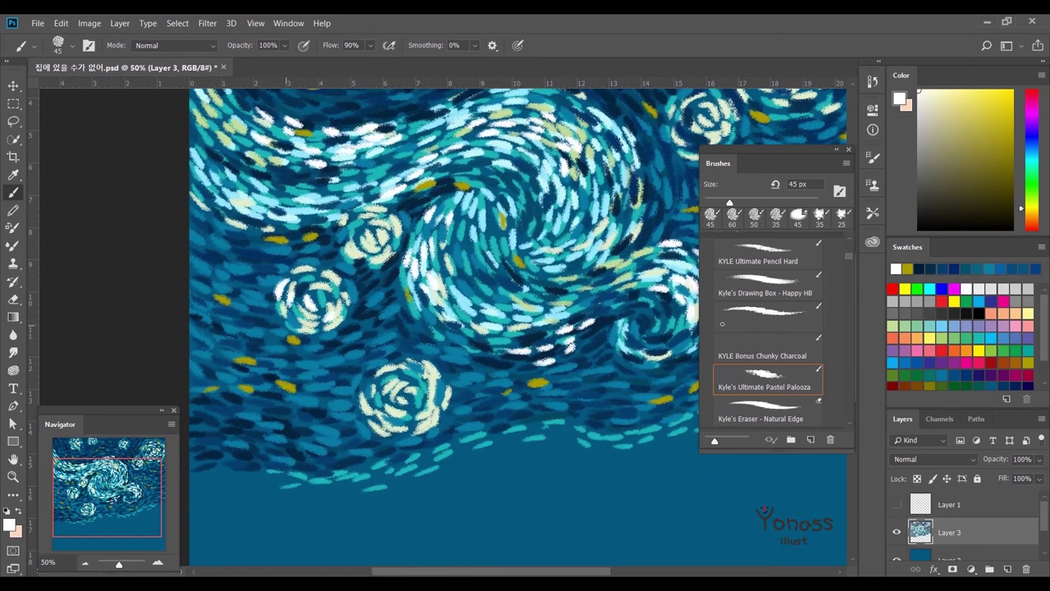
{"action": "left_click_drag", "start_coordinate": [328, 329], "coordinate": [268, 307]}
{"action": "mouse_move", "coordinate": [391, 400]}
{"action": "left_mouse_down"}
{"action": "mouse_move", "coordinate": [345, 384]}
{"action": "mouse_move", "coordinate": [254, 454]}
{"action": "left_mouse_up"}
{"action": "left_click_drag", "start_coordinate": [393, 329], "coordinate": [304, 399]}
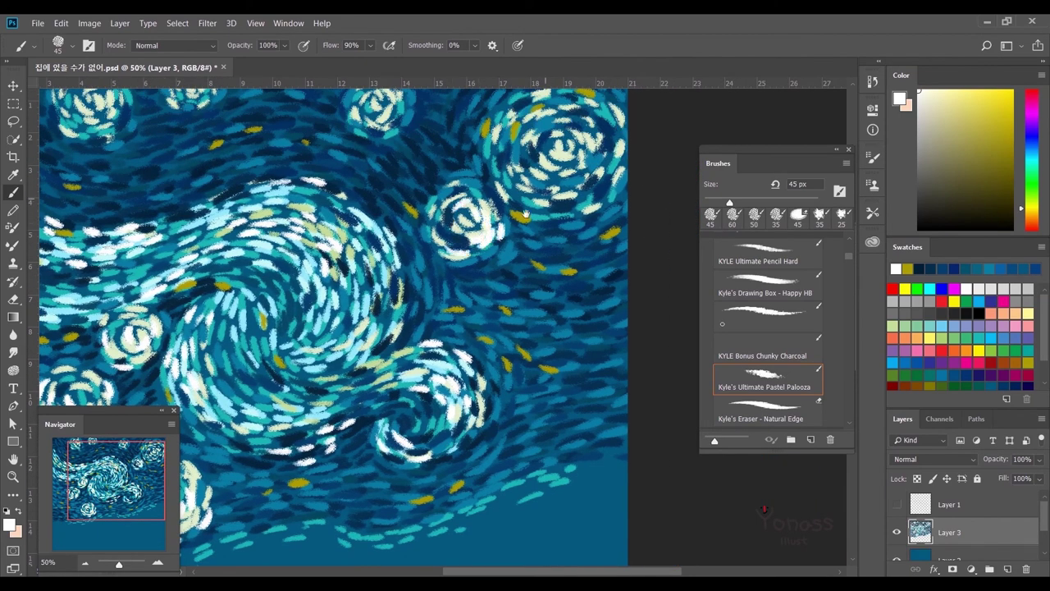
{"action": "left_click_drag", "start_coordinate": [567, 180], "coordinate": [469, 247]}
{"action": "left_click_drag", "start_coordinate": [407, 269], "coordinate": [432, 288]}
{"action": "left_click_drag", "start_coordinate": [435, 289], "coordinate": [460, 294]}
{"action": "left_click_drag", "start_coordinate": [517, 232], "coordinate": [506, 269]}
{"action": "mouse_move", "coordinate": [464, 197]}
{"action": "left_mouse_down"}
{"action": "mouse_move", "coordinate": [496, 206]}
{"action": "mouse_move", "coordinate": [434, 230]}
{"action": "left_mouse_up"}
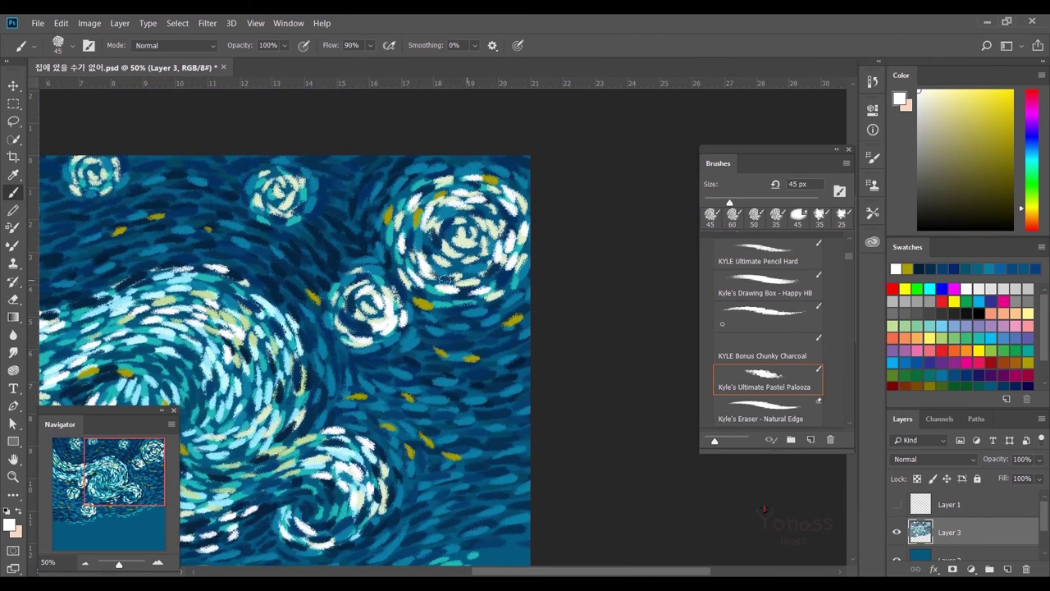
Dab white highlights onto the two upper-left stars.
{"action": "left_click_drag", "start_coordinate": [493, 263], "coordinate": [616, 275]}
{"action": "mouse_move", "coordinate": [418, 205]}
{"action": "left_mouse_down"}
{"action": "mouse_move", "coordinate": [472, 238]}
{"action": "mouse_move", "coordinate": [583, 246]}
{"action": "left_mouse_up"}
{"action": "left_click_drag", "start_coordinate": [341, 193], "coordinate": [365, 207]}
{"action": "mouse_move", "coordinate": [234, 220]}
{"action": "left_mouse_down"}
{"action": "mouse_move", "coordinate": [256, 218]}
{"action": "mouse_move", "coordinate": [230, 226]}
{"action": "left_mouse_up"}
{"action": "left_click_drag", "start_coordinate": [220, 172], "coordinate": [226, 174]}
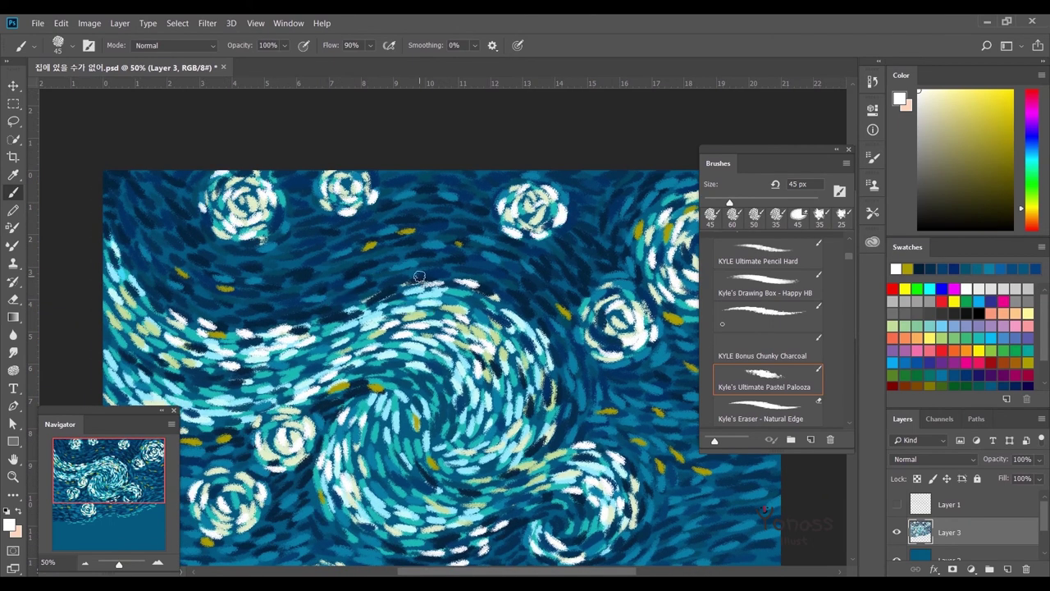
{"action": "left_click_drag", "start_coordinate": [417, 281], "coordinate": [422, 289]}
Sample a pale green from the sky as the painting colour.
{"action": "left_click_drag", "start_coordinate": [513, 238], "coordinate": [494, 233]}
{"action": "left_click", "coordinate": [494, 233], "text": "alt"}
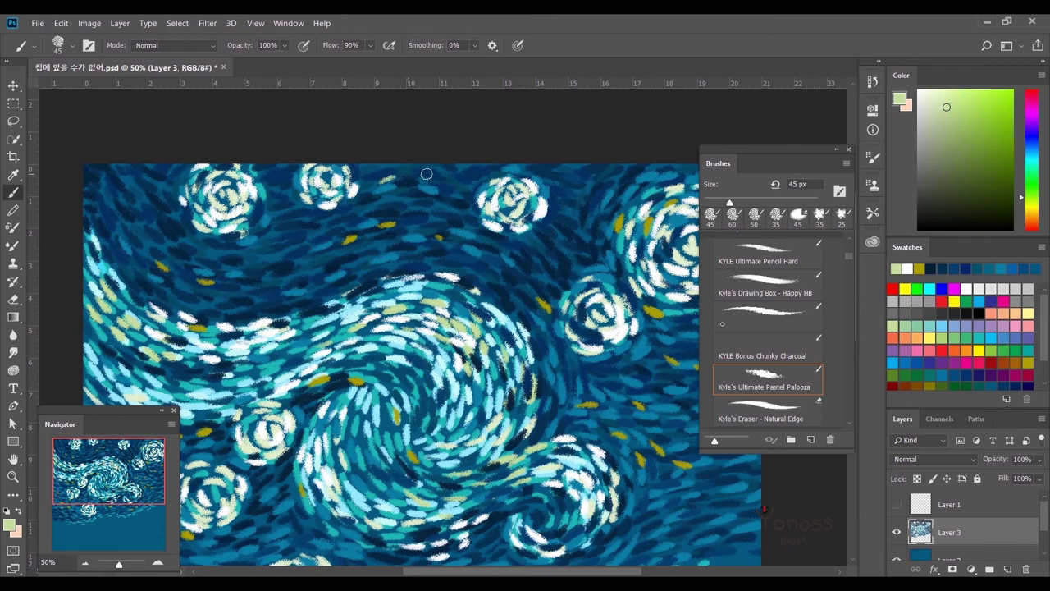
{"action": "left_click_drag", "start_coordinate": [399, 175], "coordinate": [475, 177]}
{"action": "mouse_move", "coordinate": [425, 222]}
{"action": "left_mouse_down"}
{"action": "mouse_move", "coordinate": [305, 200]}
{"action": "mouse_move", "coordinate": [237, 163]}
{"action": "left_mouse_up"}
Pan around the sky to survey the swirls and stars.
{"action": "left_click_drag", "start_coordinate": [407, 215], "coordinate": [376, 209]}
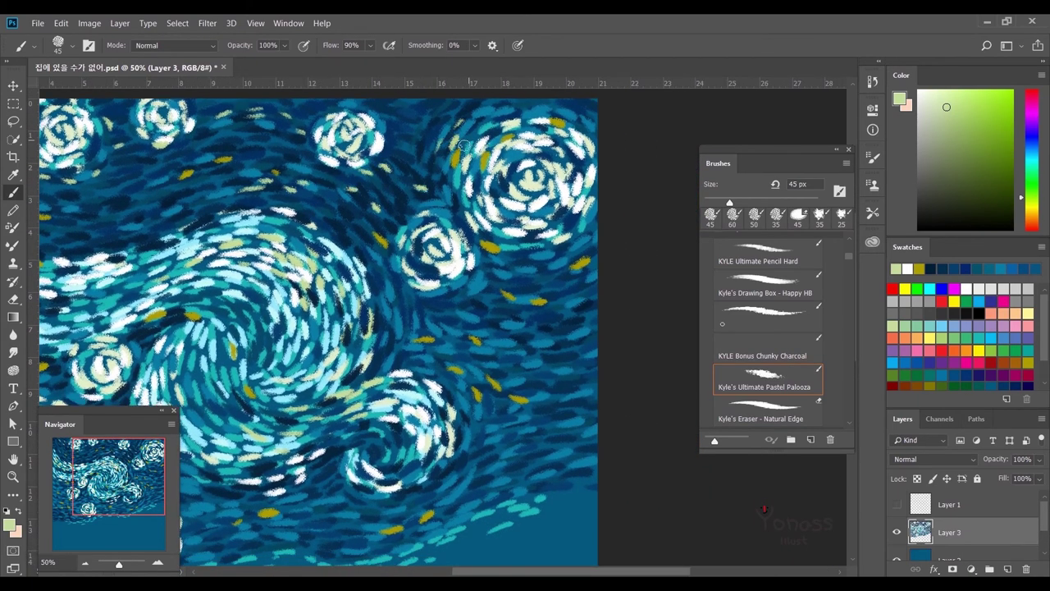
{"action": "mouse_move", "coordinate": [480, 324]}
{"action": "left_mouse_down"}
{"action": "mouse_move", "coordinate": [464, 262]}
{"action": "mouse_move", "coordinate": [499, 196]}
{"action": "left_mouse_up"}
{"action": "left_click_drag", "start_coordinate": [484, 261], "coordinate": [536, 236]}
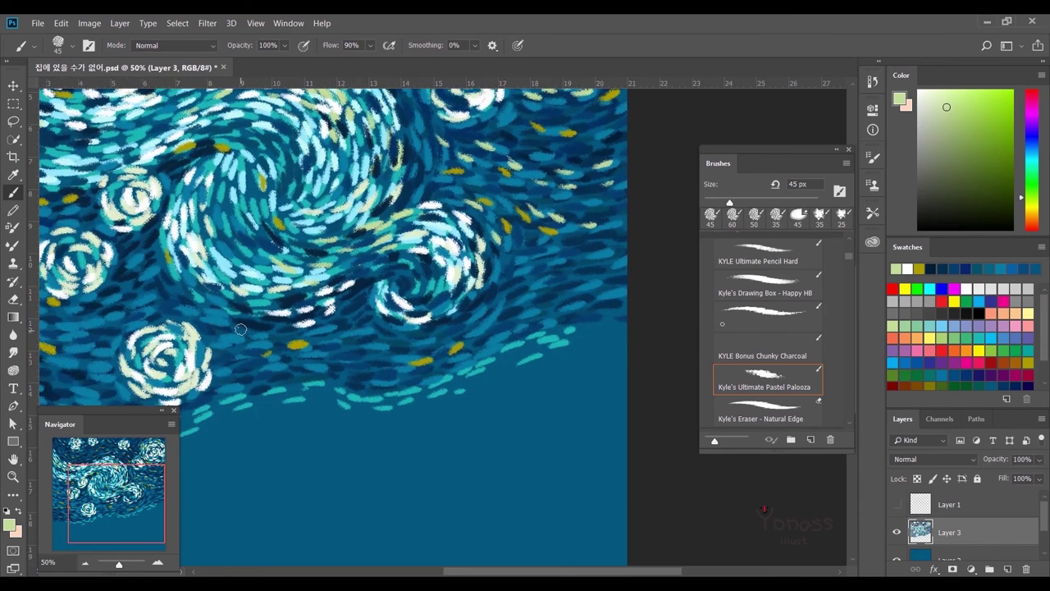
{"action": "left_click_drag", "start_coordinate": [455, 333], "coordinate": [660, 229]}
{"action": "mouse_move", "coordinate": [308, 252]}
{"action": "left_mouse_down"}
{"action": "mouse_move", "coordinate": [395, 301]}
{"action": "mouse_move", "coordinate": [421, 299]}
{"action": "left_mouse_up"}
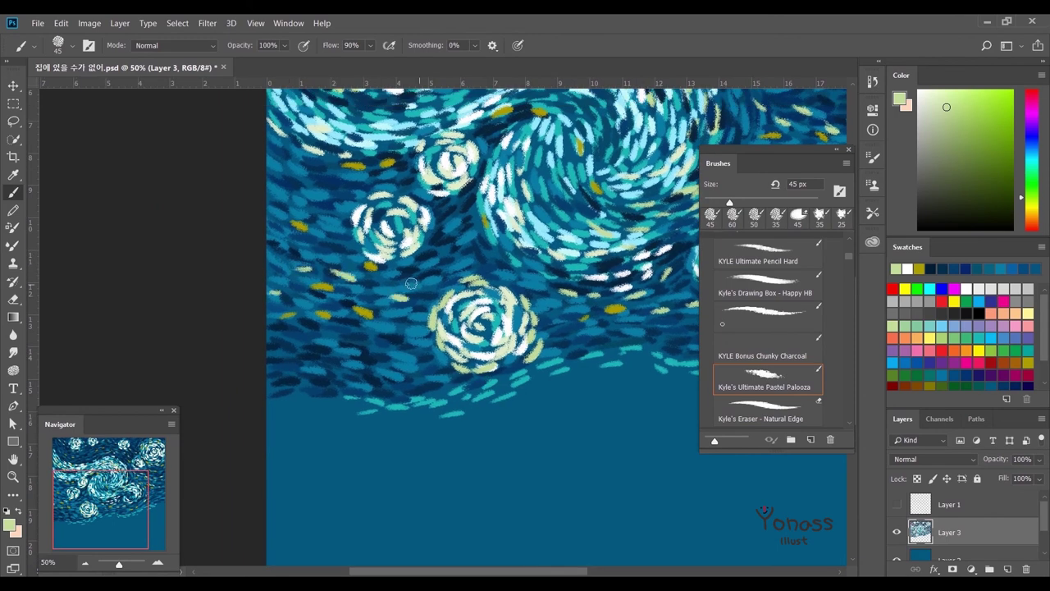
{"action": "left_click_drag", "start_coordinate": [582, 326], "coordinate": [565, 376]}
{"action": "left_click_drag", "start_coordinate": [400, 201], "coordinate": [339, 234]}
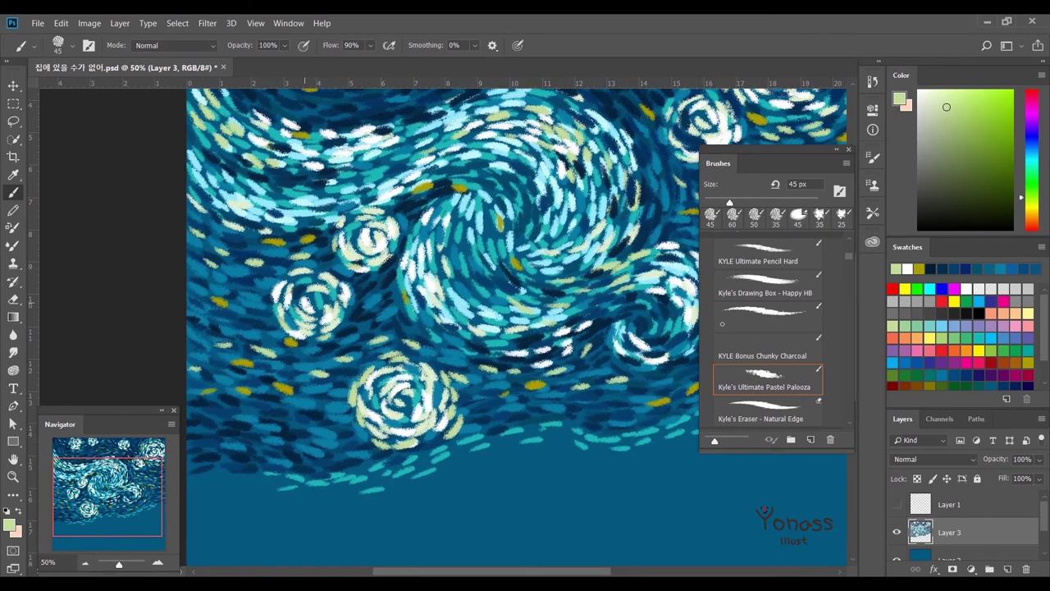
{"action": "left_click_drag", "start_coordinate": [352, 299], "coordinate": [265, 258]}
{"action": "mouse_move", "coordinate": [407, 348]}
{"action": "left_mouse_down"}
{"action": "mouse_move", "coordinate": [308, 333]}
{"action": "mouse_move", "coordinate": [322, 363]}
{"action": "left_mouse_up"}
{"action": "left_click_drag", "start_coordinate": [712, 371], "coordinate": [633, 371]}
{"action": "mouse_move", "coordinate": [606, 283]}
{"action": "left_mouse_down"}
{"action": "mouse_move", "coordinate": [553, 329]}
{"action": "mouse_move", "coordinate": [800, 331]}
{"action": "left_mouse_up"}
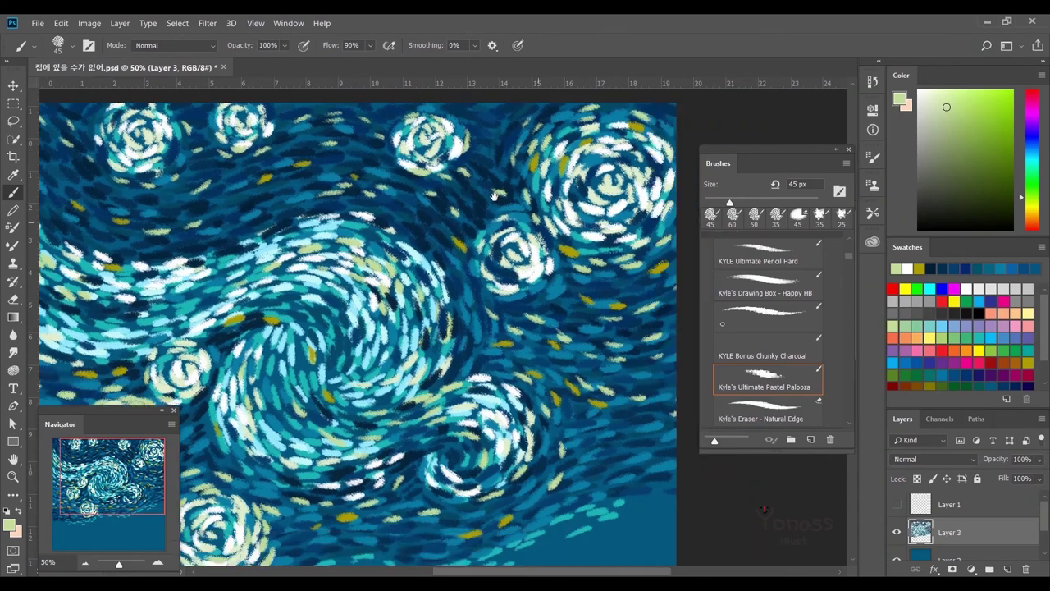
{"action": "mouse_move", "coordinate": [679, 518]}
{"action": "left_mouse_down"}
{"action": "mouse_move", "coordinate": [565, 314]}
{"action": "mouse_move", "coordinate": [476, 287]}
{"action": "left_mouse_up"}
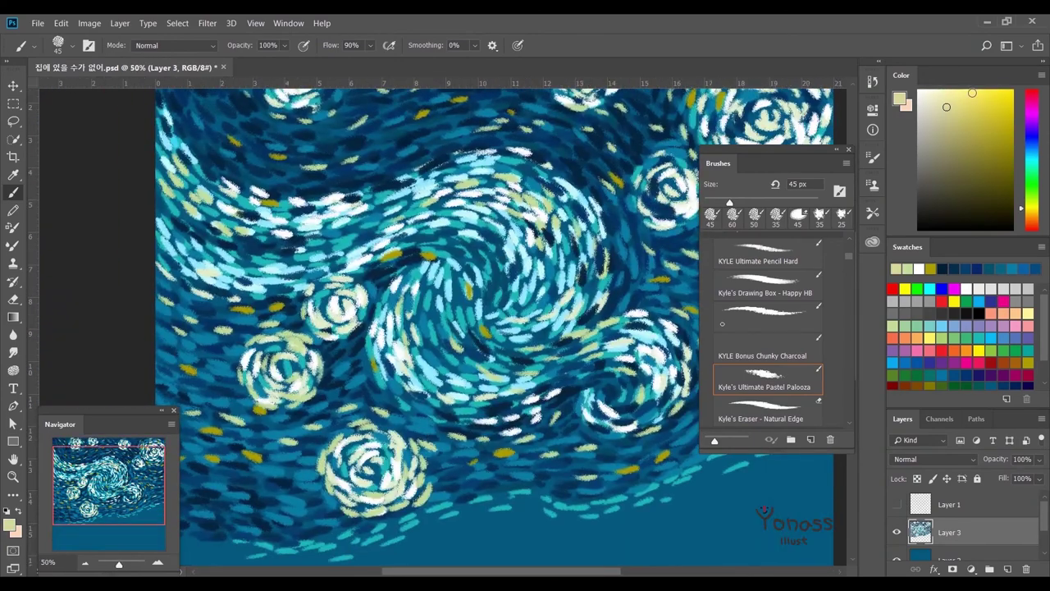
Pick a slightly lighter cream colour and paint light dabs between the swirls.
{"action": "left_click_drag", "start_coordinate": [492, 328], "coordinate": [467, 299]}
{"action": "left_click", "coordinate": [433, 165], "text": "alt"}
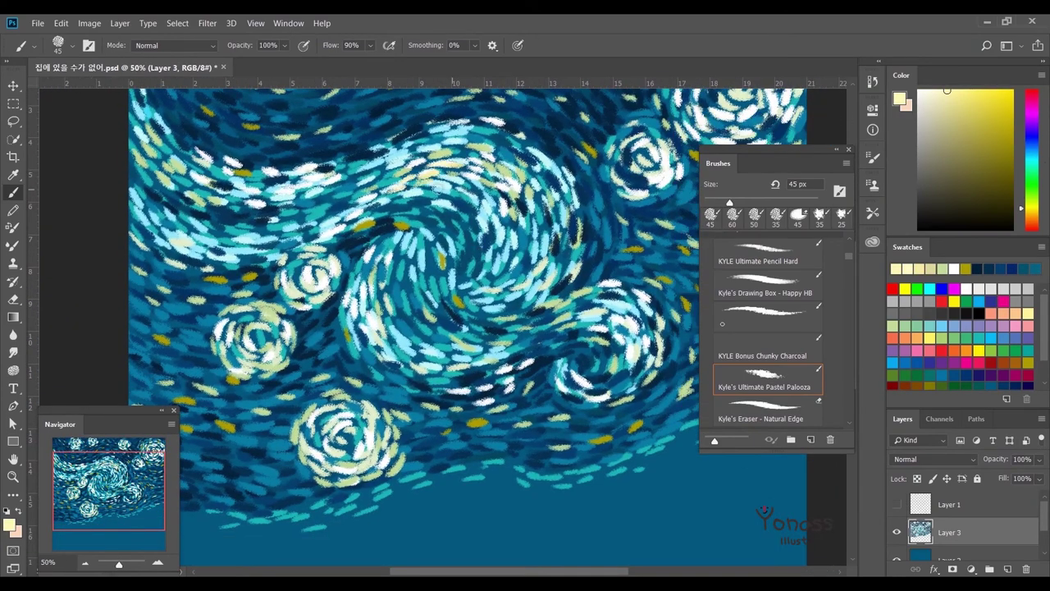
{"action": "left_click_drag", "start_coordinate": [490, 187], "coordinate": [464, 153]}
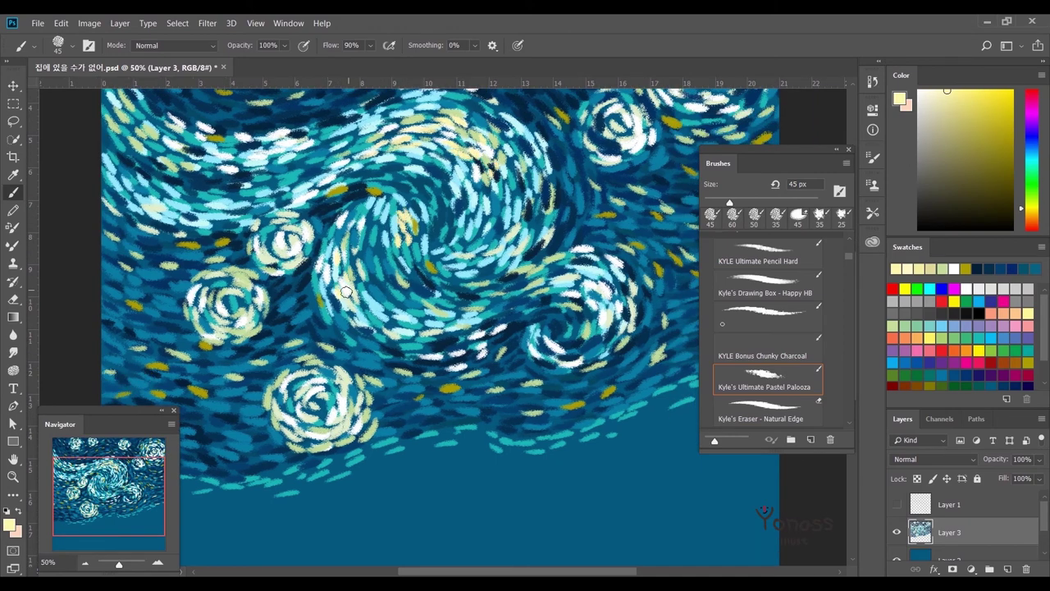
{"action": "left_click_drag", "start_coordinate": [345, 275], "coordinate": [403, 333]}
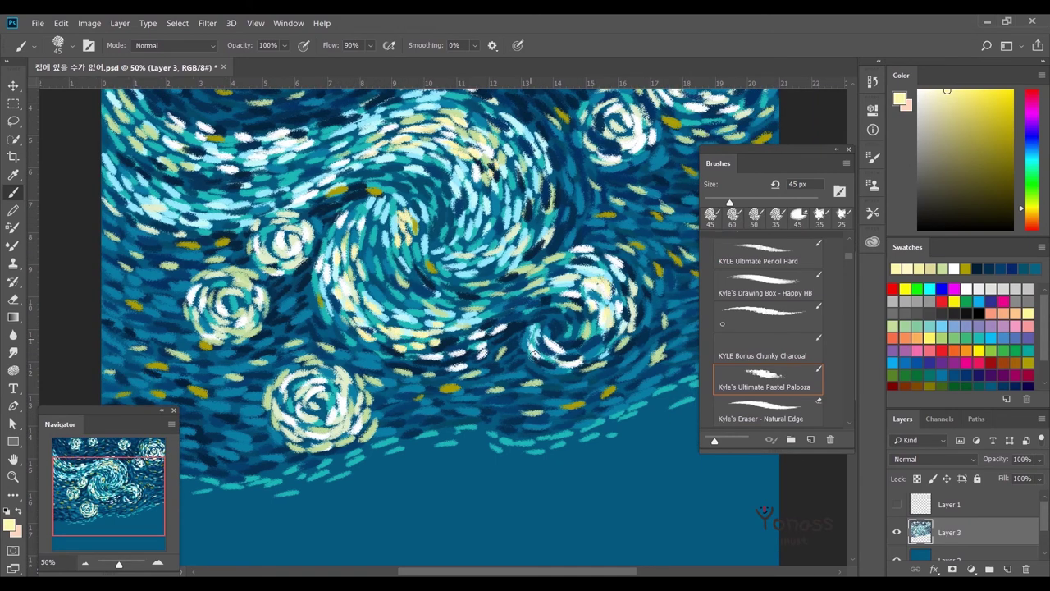
{"action": "left_click_drag", "start_coordinate": [533, 339], "coordinate": [635, 527]}
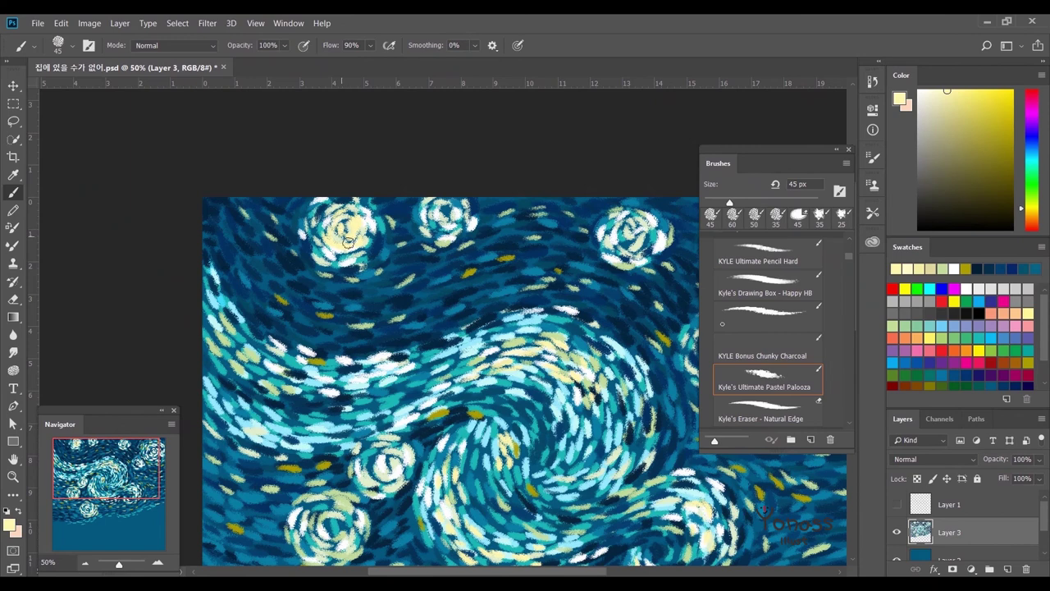
{"action": "left_click_drag", "start_coordinate": [343, 223], "coordinate": [302, 238]}
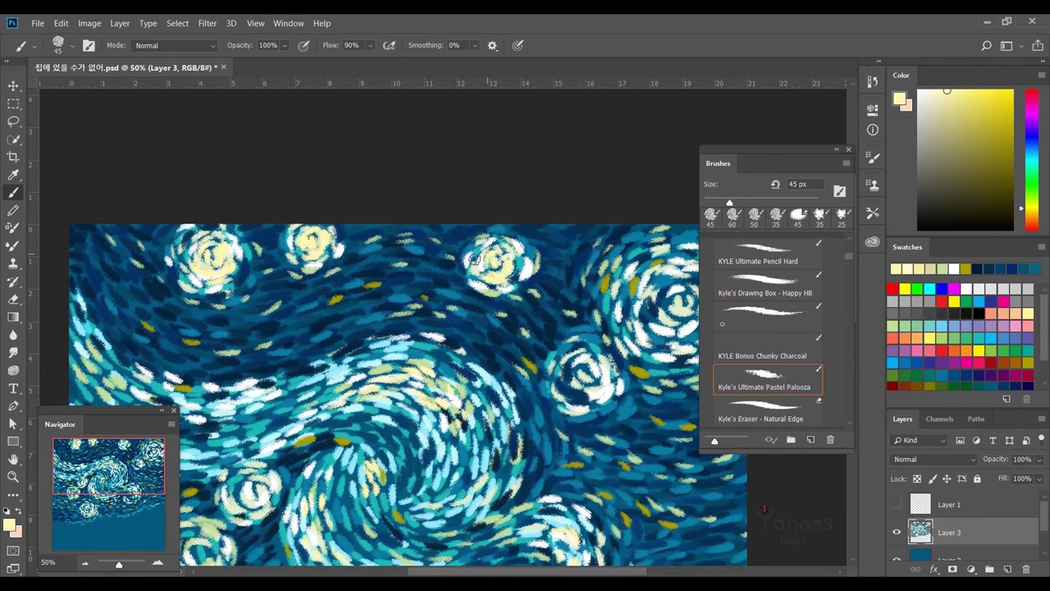
Fill the top-right star's centre and surroundings with cream strokes.
{"action": "scroll", "coordinate": [489, 243], "scroll_direction": "right", "scroll_amount": 5}
{"action": "scroll", "coordinate": [394, 312], "scroll_direction": "right", "scroll_amount": 4}
{"action": "mouse_move", "coordinate": [360, 259]}
{"action": "left_mouse_down"}
{"action": "mouse_move", "coordinate": [349, 263]}
{"action": "mouse_move", "coordinate": [411, 226]}
{"action": "mouse_move", "coordinate": [328, 238]}
{"action": "left_mouse_up"}
{"action": "mouse_move", "coordinate": [386, 205]}
{"action": "left_mouse_down"}
{"action": "mouse_move", "coordinate": [420, 275]}
{"action": "mouse_move", "coordinate": [324, 283]}
{"action": "left_mouse_up"}
{"action": "mouse_move", "coordinate": [318, 246]}
{"action": "left_mouse_down"}
{"action": "mouse_move", "coordinate": [339, 215]}
{"action": "mouse_move", "coordinate": [431, 247]}
{"action": "mouse_move", "coordinate": [328, 218]}
{"action": "left_mouse_up"}
{"action": "scroll", "coordinate": [373, 246], "scroll_direction": "down", "scroll_amount": 2}
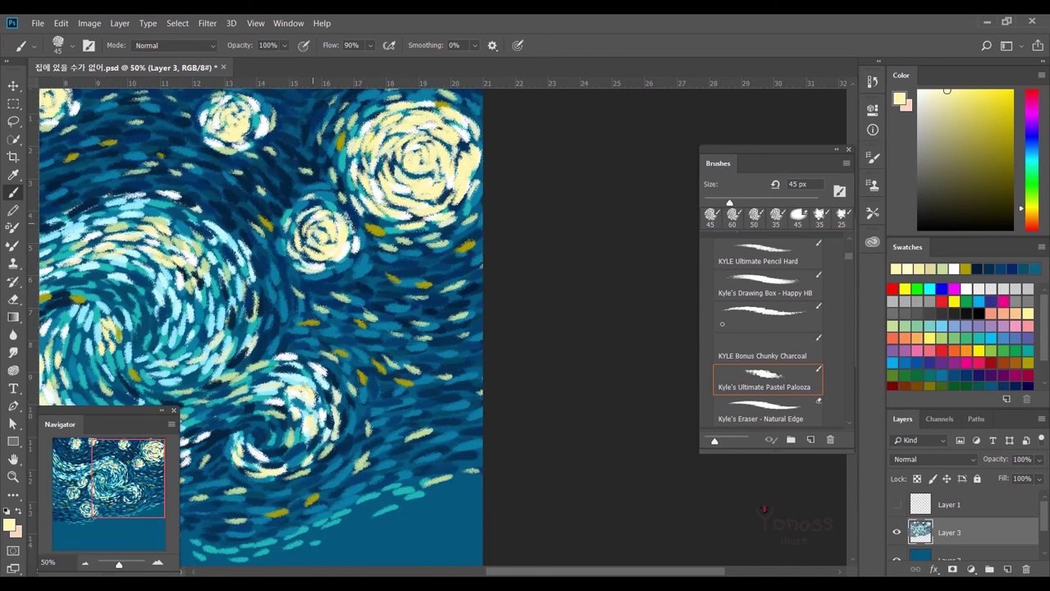
{"action": "scroll", "coordinate": [353, 310], "scroll_direction": "left", "scroll_amount": 5}
{"action": "scroll", "coordinate": [353, 310], "scroll_direction": "up", "scroll_amount": 2}
Add cream strokes to the lower-left, left and upper-left stars.
{"action": "mouse_move", "coordinate": [328, 283]}
{"action": "left_mouse_down"}
{"action": "mouse_move", "coordinate": [369, 299]}
{"action": "mouse_move", "coordinate": [377, 275]}
{"action": "mouse_move", "coordinate": [353, 311]}
{"action": "mouse_move", "coordinate": [366, 261]}
{"action": "left_mouse_up"}
{"action": "scroll", "coordinate": [361, 262], "scroll_direction": "up", "scroll_amount": 1}
{"action": "left_click_drag", "start_coordinate": [267, 238], "coordinate": [300, 220]}
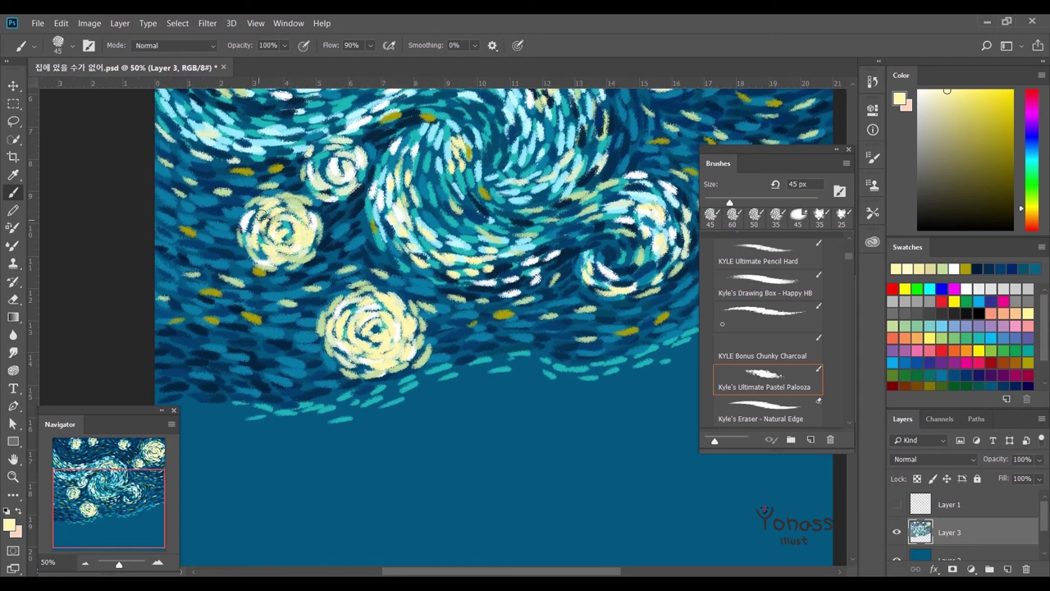
{"action": "scroll", "coordinate": [306, 259], "scroll_direction": "up", "scroll_amount": 2}
{"action": "mouse_move", "coordinate": [324, 238]}
{"action": "left_mouse_down"}
{"action": "mouse_move", "coordinate": [337, 225]}
{"action": "mouse_move", "coordinate": [325, 245]}
{"action": "mouse_move", "coordinate": [381, 245]}
{"action": "left_mouse_up"}
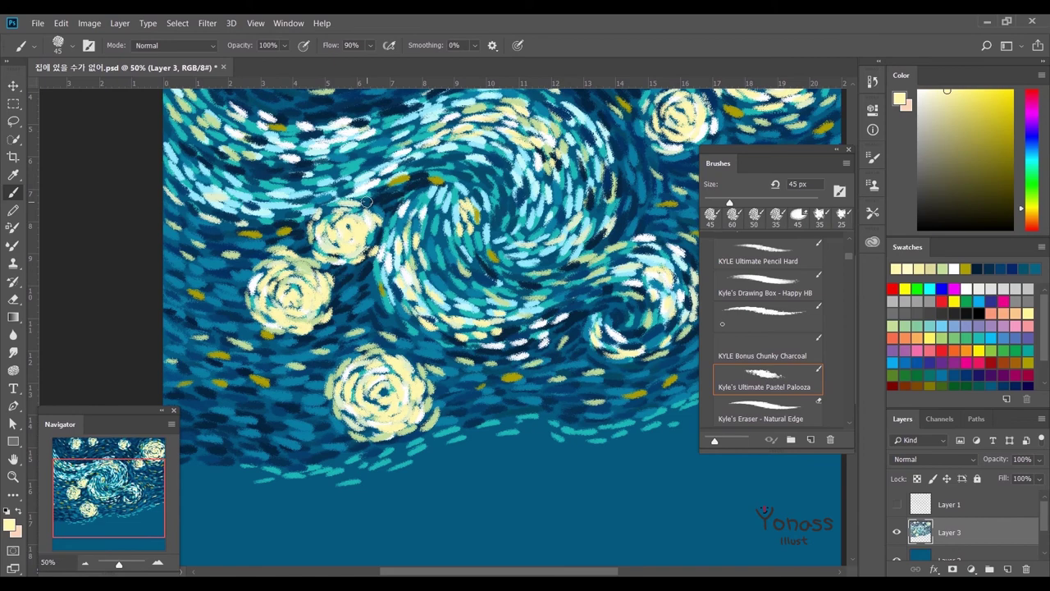
{"action": "scroll", "coordinate": [386, 172], "scroll_direction": "up", "scroll_amount": 5}
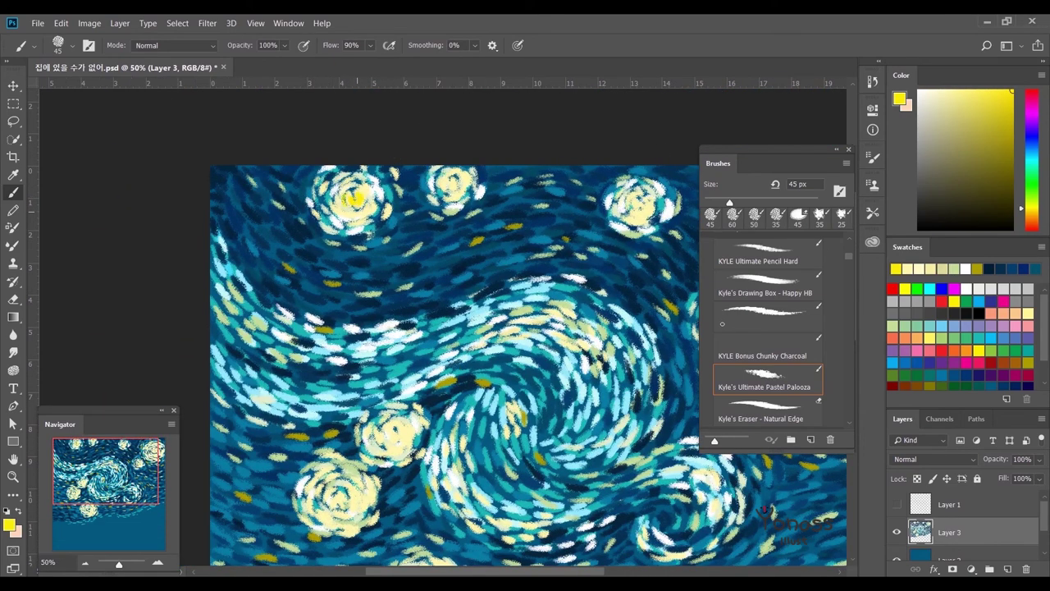
Paint yellow strokes into the big right star's centre.
{"action": "scroll", "coordinate": [443, 182], "scroll_direction": "right", "scroll_amount": 8}
{"action": "scroll", "coordinate": [419, 250], "scroll_direction": "right", "scroll_amount": 2}
{"action": "mouse_move", "coordinate": [472, 250]}
{"action": "left_mouse_down"}
{"action": "mouse_move", "coordinate": [451, 271]}
{"action": "mouse_move", "coordinate": [459, 265]}
{"action": "mouse_move", "coordinate": [443, 226]}
{"action": "mouse_move", "coordinate": [443, 292]}
{"action": "left_mouse_up"}
{"action": "scroll", "coordinate": [363, 259], "scroll_direction": "down", "scroll_amount": 2}
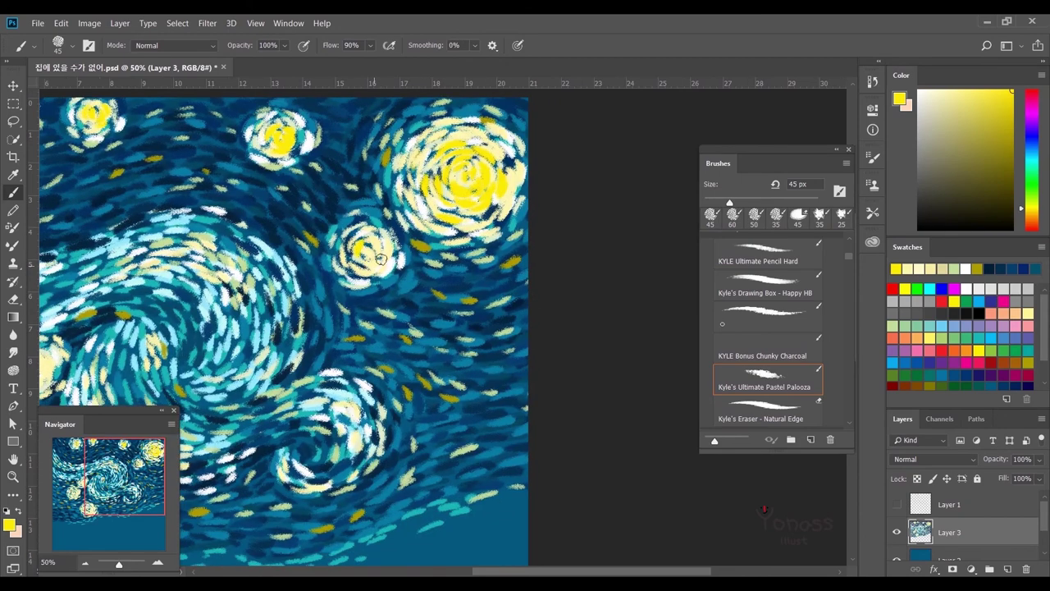
{"action": "scroll", "coordinate": [362, 245], "scroll_direction": "left", "scroll_amount": 3}
{"action": "scroll", "coordinate": [361, 246], "scroll_direction": "left", "scroll_amount": 3}
{"action": "scroll", "coordinate": [361, 246], "scroll_direction": "down", "scroll_amount": 2}
{"action": "scroll", "coordinate": [353, 246], "scroll_direction": "left", "scroll_amount": 3}
{"action": "scroll", "coordinate": [345, 246], "scroll_direction": "left", "scroll_amount": 1}
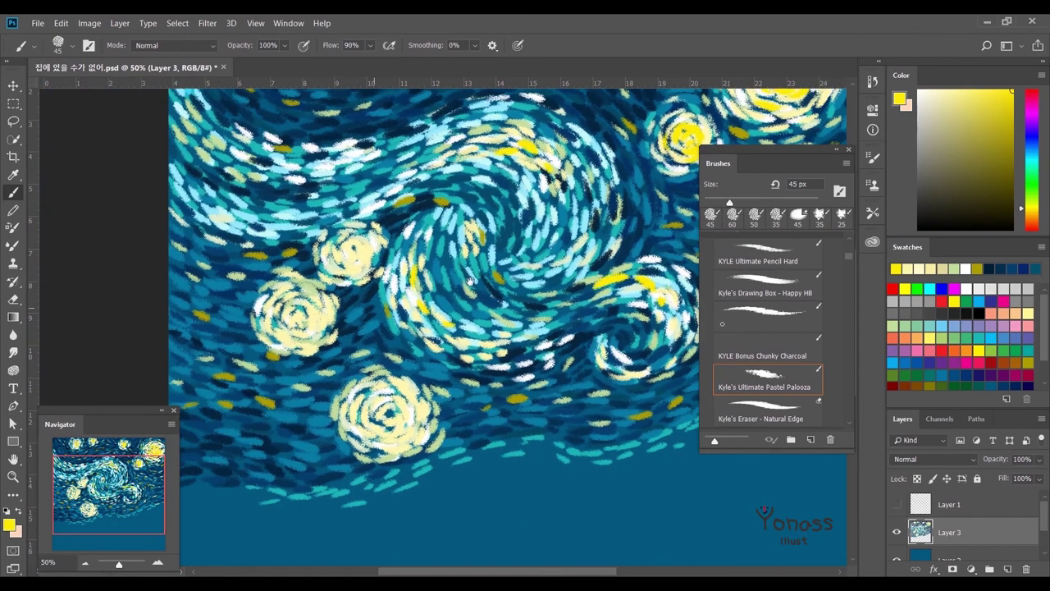
{"action": "scroll", "coordinate": [345, 246], "scroll_direction": "left", "scroll_amount": 2}
{"action": "scroll", "coordinate": [345, 246], "scroll_direction": "down", "scroll_amount": 3}
Paint yellow into the middle-left star and the lower star.
{"action": "left_click_drag", "start_coordinate": [369, 217], "coordinate": [381, 242]}
{"action": "scroll", "coordinate": [381, 238], "scroll_direction": "right", "scroll_amount": 1}
{"action": "scroll", "coordinate": [382, 238], "scroll_direction": "down", "scroll_amount": 1}
{"action": "mouse_move", "coordinate": [394, 279]}
{"action": "left_mouse_down"}
{"action": "mouse_move", "coordinate": [426, 308]}
{"action": "mouse_move", "coordinate": [419, 296]}
{"action": "left_mouse_up"}
Review the whole painting, then paint orange over the big upper-right star's centre.
{"action": "scroll", "coordinate": [410, 279], "scroll_direction": "right", "scroll_amount": 5}
{"action": "scroll", "coordinate": [411, 279], "scroll_direction": "up", "scroll_amount": 1}
{"action": "scroll", "coordinate": [394, 295], "scroll_direction": "up", "scroll_amount": 2}
{"action": "scroll", "coordinate": [393, 316], "scroll_direction": "up", "scroll_amount": 2}
{"action": "scroll", "coordinate": [332, 152], "scroll_direction": "up", "scroll_amount": 1}
{"action": "scroll", "coordinate": [480, 238], "scroll_direction": "right", "scroll_amount": 5}
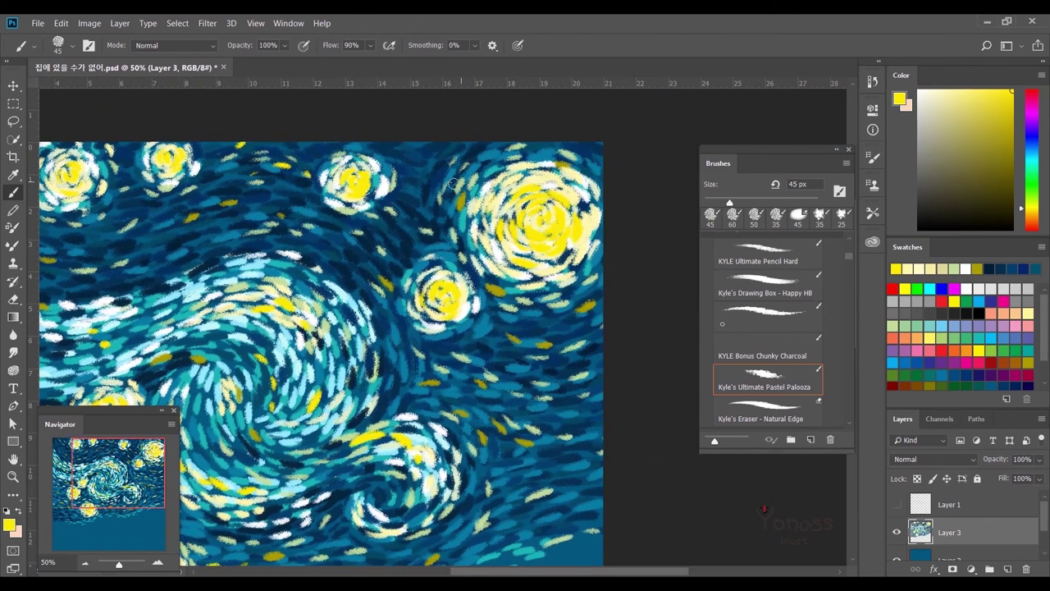
{"action": "scroll", "coordinate": [480, 238], "scroll_direction": "right", "scroll_amount": 3}
{"action": "scroll", "coordinate": [394, 271], "scroll_direction": "down", "scroll_amount": 5}
{"action": "scroll", "coordinate": [289, 316], "scroll_direction": "left", "scroll_amount": 12}
{"action": "scroll", "coordinate": [289, 316], "scroll_direction": "up", "scroll_amount": 1}
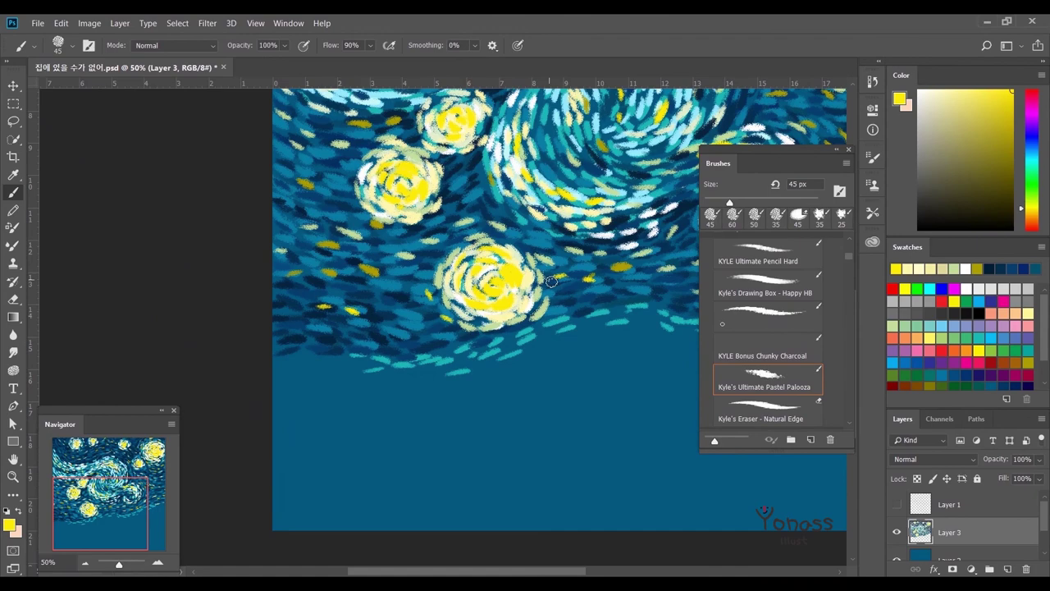
{"action": "scroll", "coordinate": [547, 280], "scroll_direction": "up", "scroll_amount": 1}
{"action": "scroll", "coordinate": [547, 279], "scroll_direction": "right", "scroll_amount": 3}
{"action": "scroll", "coordinate": [548, 280], "scroll_direction": "up", "scroll_amount": 1}
{"action": "scroll", "coordinate": [513, 386], "scroll_direction": "right", "scroll_amount": 3}
{"action": "scroll", "coordinate": [513, 387], "scroll_direction": "up", "scroll_amount": 1}
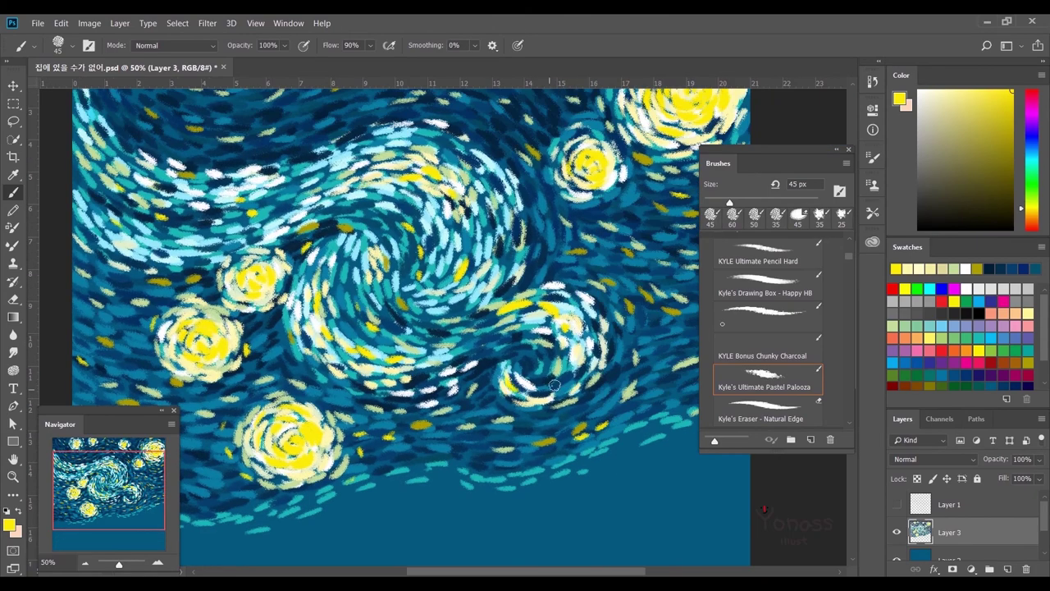
{"action": "scroll", "coordinate": [86, 196], "scroll_direction": "up", "scroll_amount": 1}
{"action": "left_click_drag", "start_coordinate": [271, 232], "coordinate": [344, 197]}
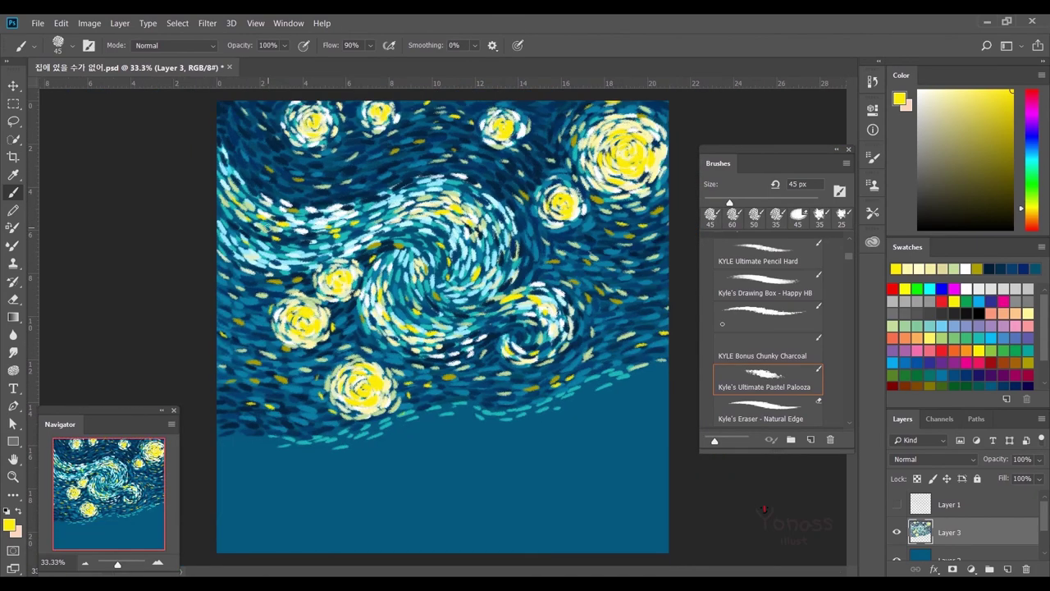
{"action": "left_click_drag", "start_coordinate": [589, 203], "coordinate": [607, 213]}
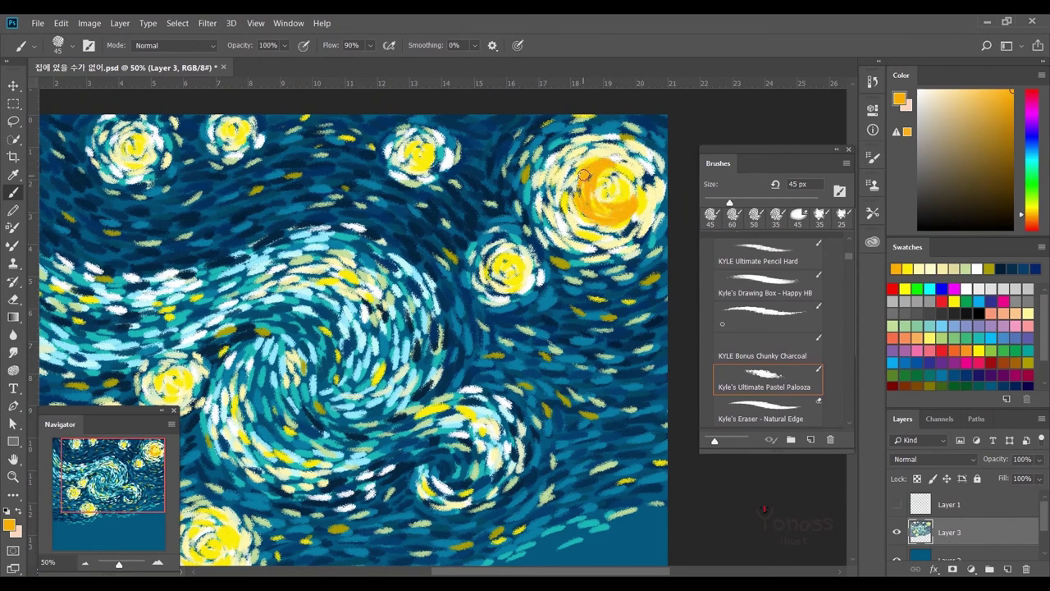
Brush a darker orange into the big star's centre and another star centre.
{"action": "left_click", "coordinate": [603, 189], "text": "alt"}
{"action": "left_click_drag", "start_coordinate": [595, 176], "coordinate": [636, 205]}
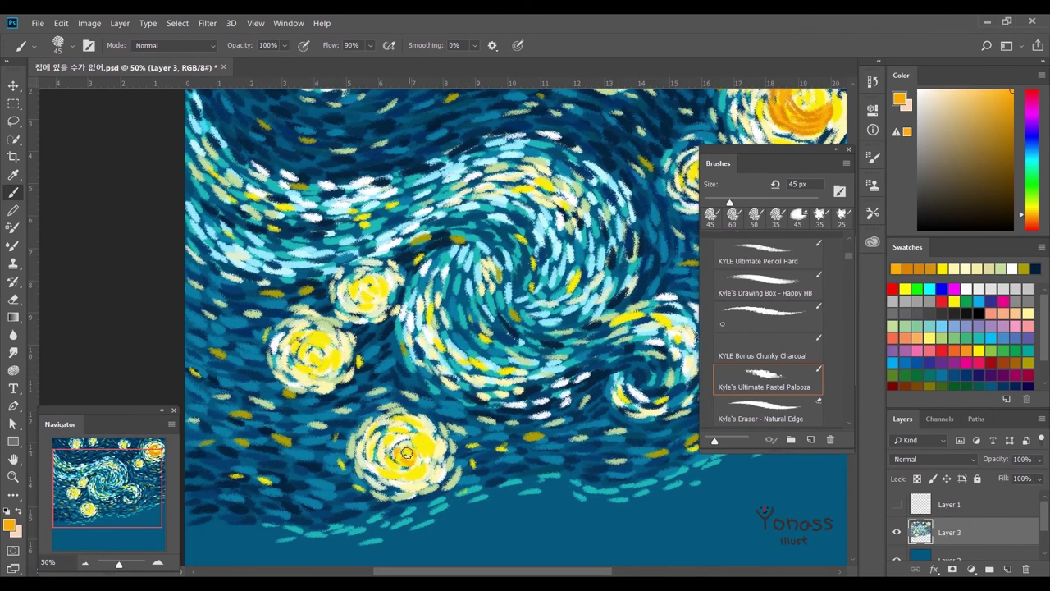
{"action": "left_click_drag", "start_coordinate": [406, 453], "coordinate": [435, 455]}
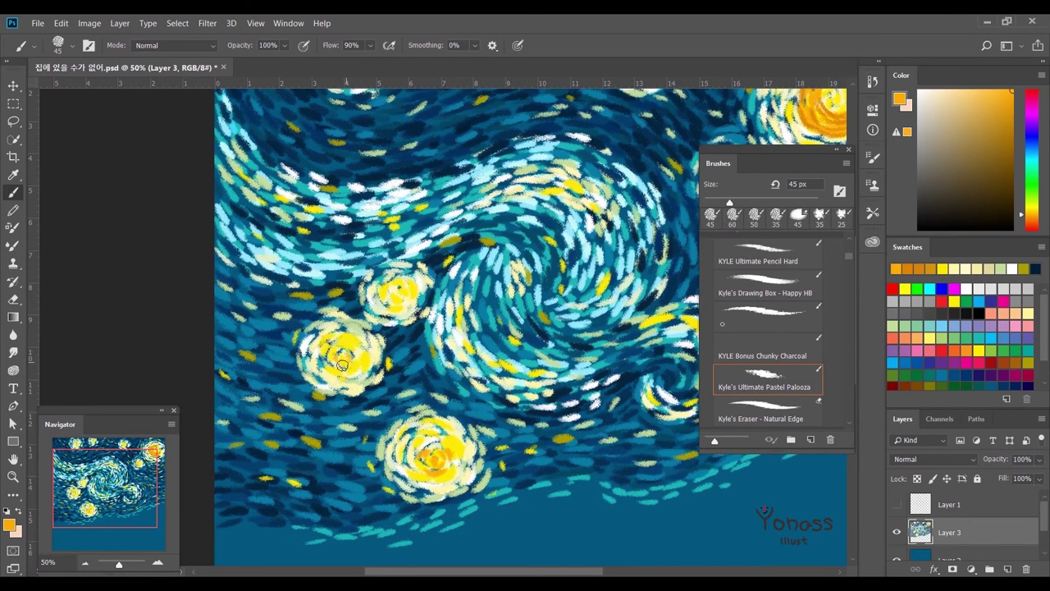
{"action": "mouse_move", "coordinate": [418, 273]}
{"action": "left_mouse_down"}
{"action": "mouse_move", "coordinate": [386, 306]}
{"action": "mouse_move", "coordinate": [386, 343]}
{"action": "mouse_move", "coordinate": [292, 359]}
{"action": "mouse_move", "coordinate": [143, 417]}
{"action": "left_mouse_up"}
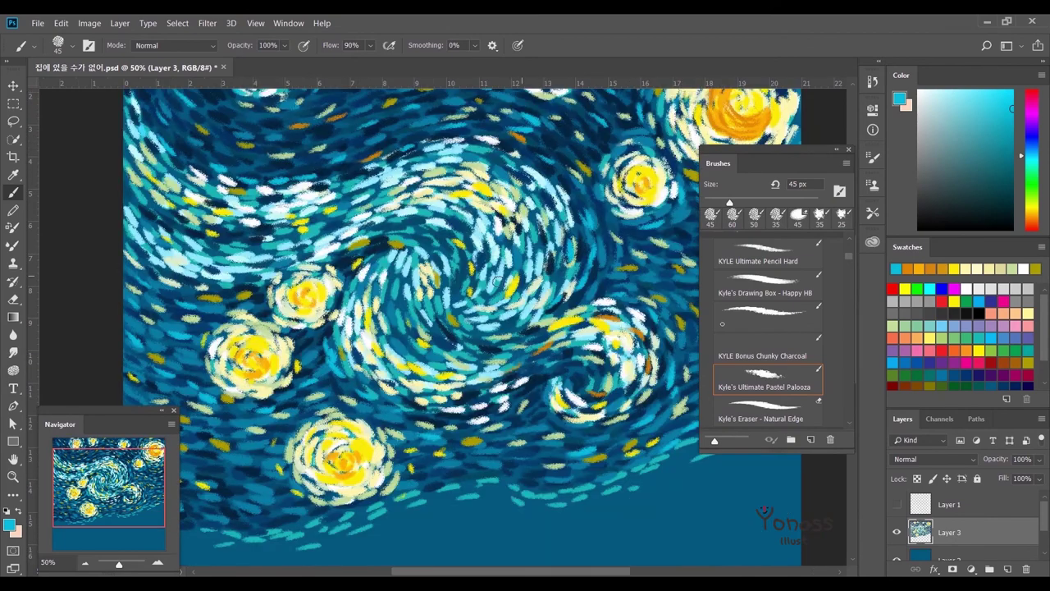
Try medium and darker blues in the Color panel, settling on a deeper navy.
{"action": "left_click", "coordinate": [892, 362]}
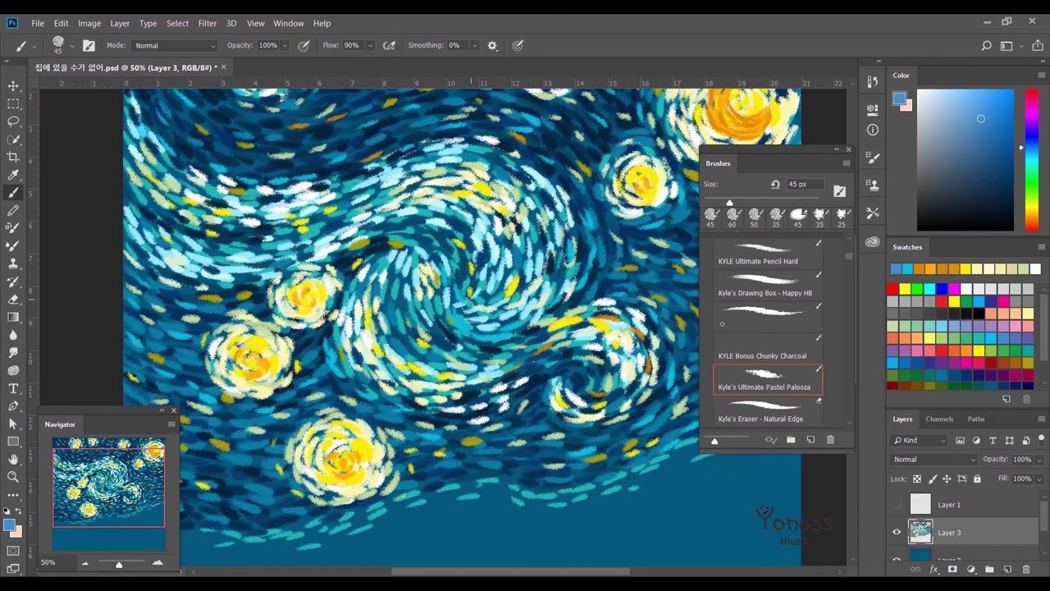
{"action": "left_click", "coordinate": [958, 372]}
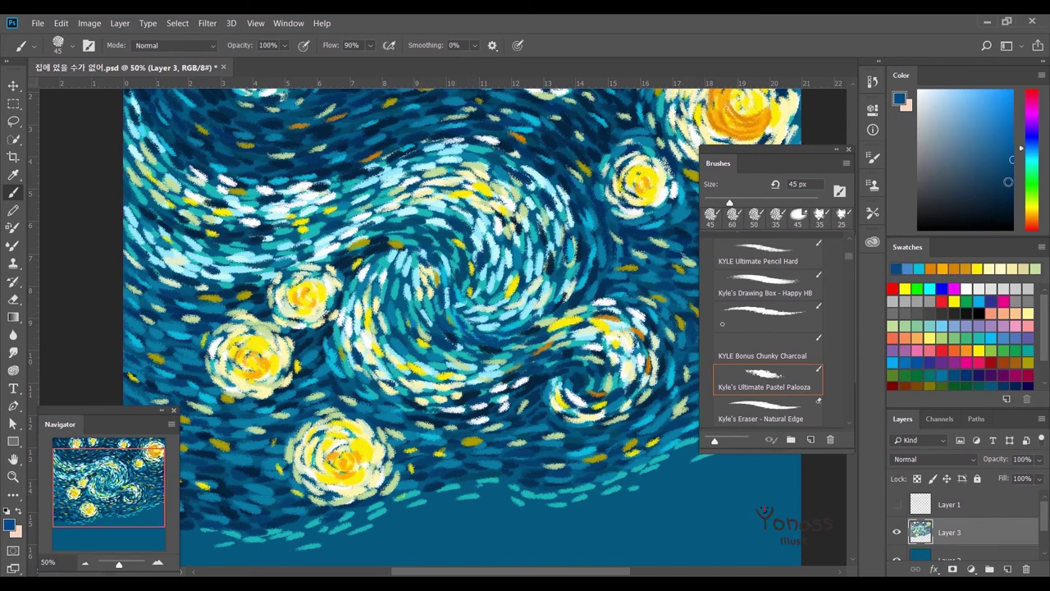
{"action": "left_click", "coordinate": [1008, 182]}
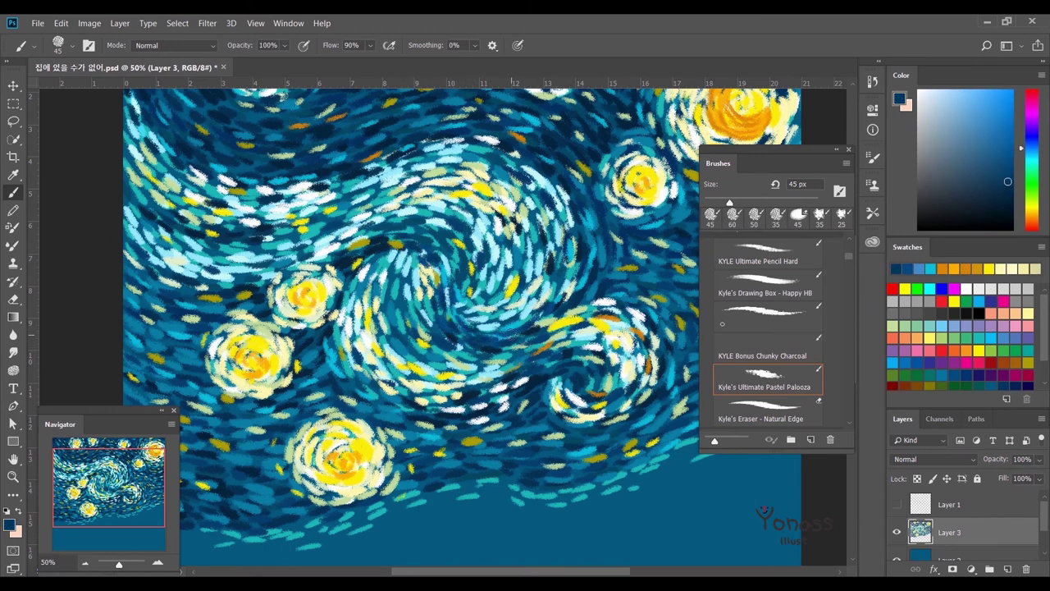
{"action": "scroll", "coordinate": [435, 320], "scroll_direction": "down", "scroll_amount": 1}
{"action": "scroll", "coordinate": [435, 321], "scroll_direction": "down", "scroll_amount": 2}
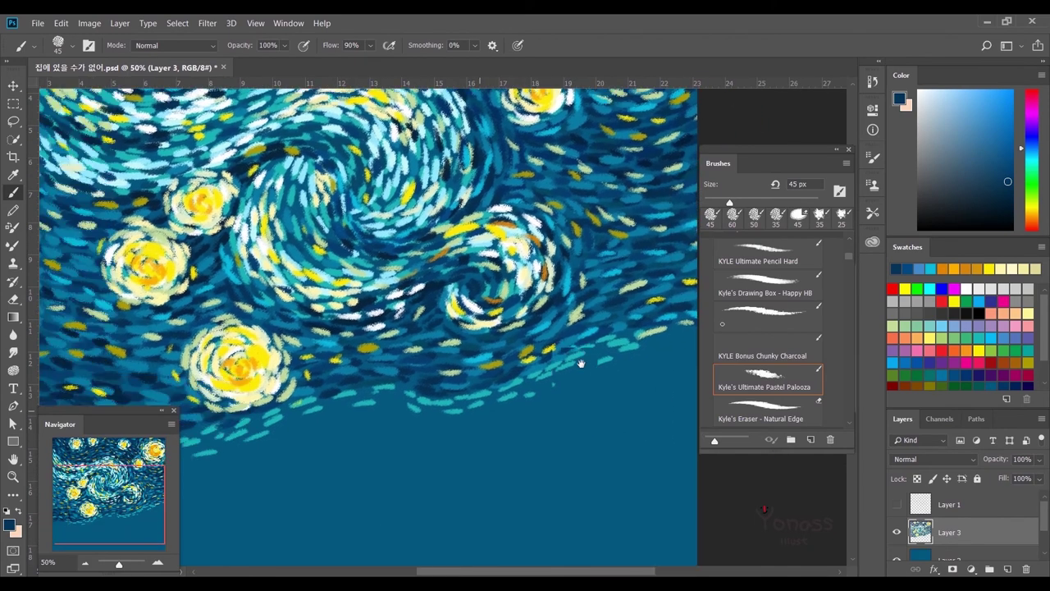
{"action": "scroll", "coordinate": [435, 320], "scroll_direction": "left", "scroll_amount": 3}
{"action": "scroll", "coordinate": [311, 313], "scroll_direction": "up", "scroll_amount": 2}
{"action": "scroll", "coordinate": [311, 313], "scroll_direction": "up", "scroll_amount": 1}
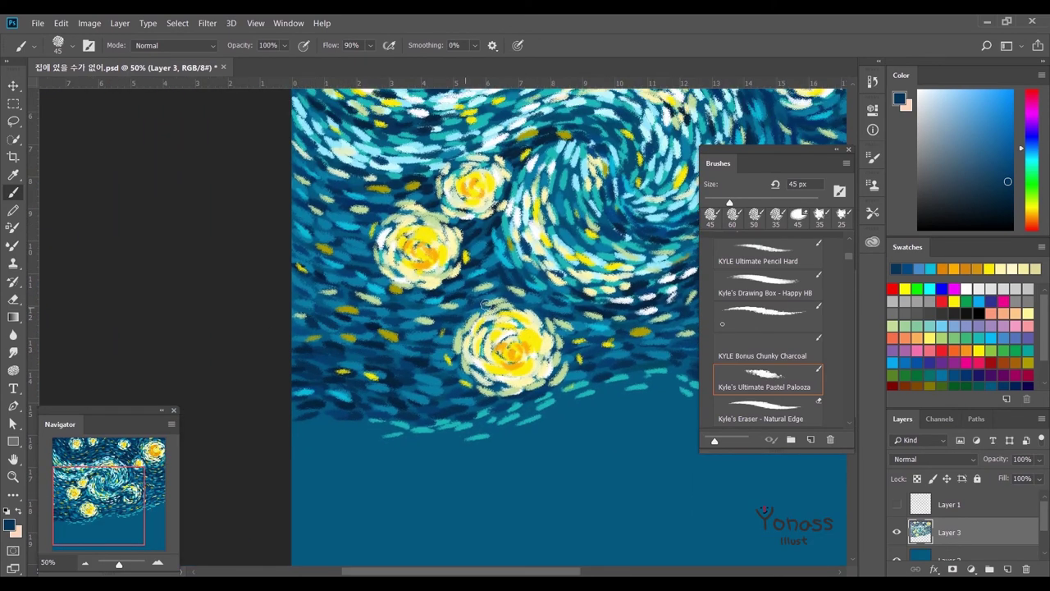
{"action": "scroll", "coordinate": [361, 222], "scroll_direction": "right", "scroll_amount": 3}
{"action": "scroll", "coordinate": [575, 320], "scroll_direction": "right", "scroll_amount": 1}
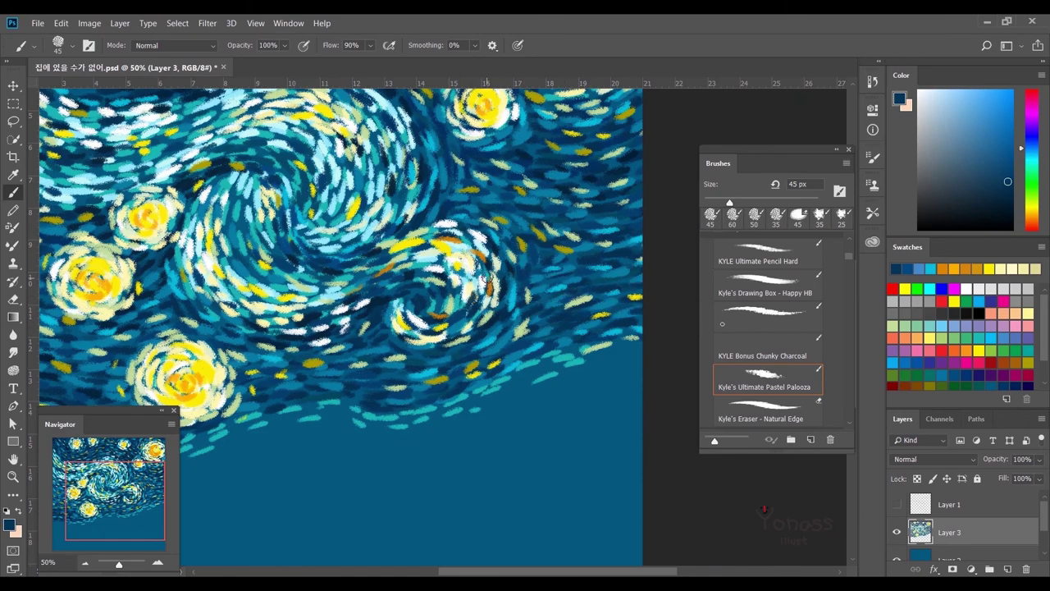
{"action": "scroll", "coordinate": [491, 281], "scroll_direction": "down", "scroll_amount": 1}
{"action": "scroll", "coordinate": [491, 280], "scroll_direction": "up", "scroll_amount": 1}
{"action": "scroll", "coordinate": [413, 279], "scroll_direction": "up", "scroll_amount": 1}
Switch to light cyan and dab it across the central swirl.
{"action": "left_click", "coordinate": [414, 280], "text": "alt"}
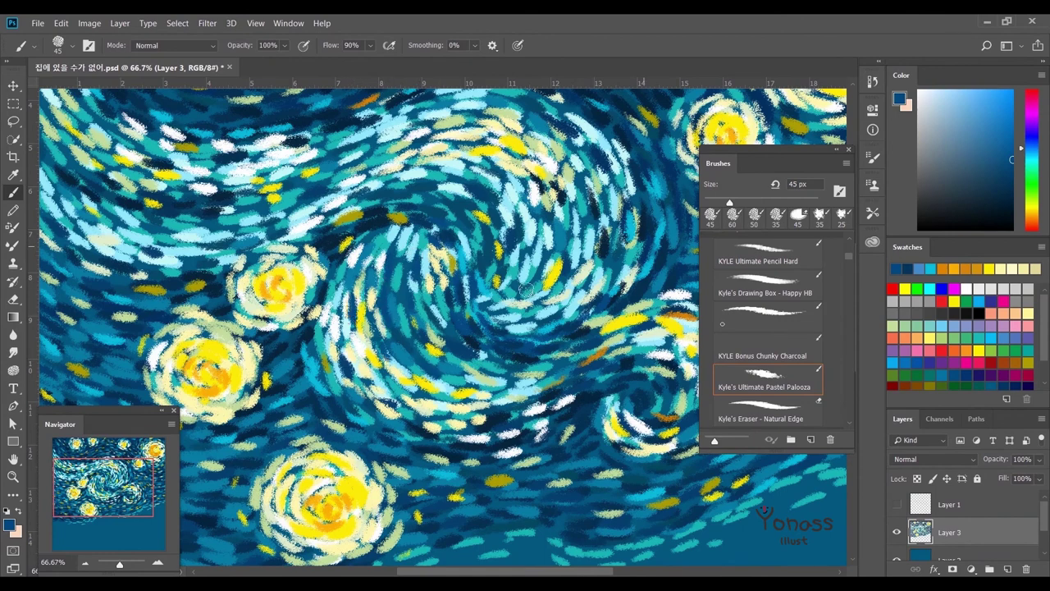
{"action": "left_click", "coordinate": [378, 425], "text": "alt"}
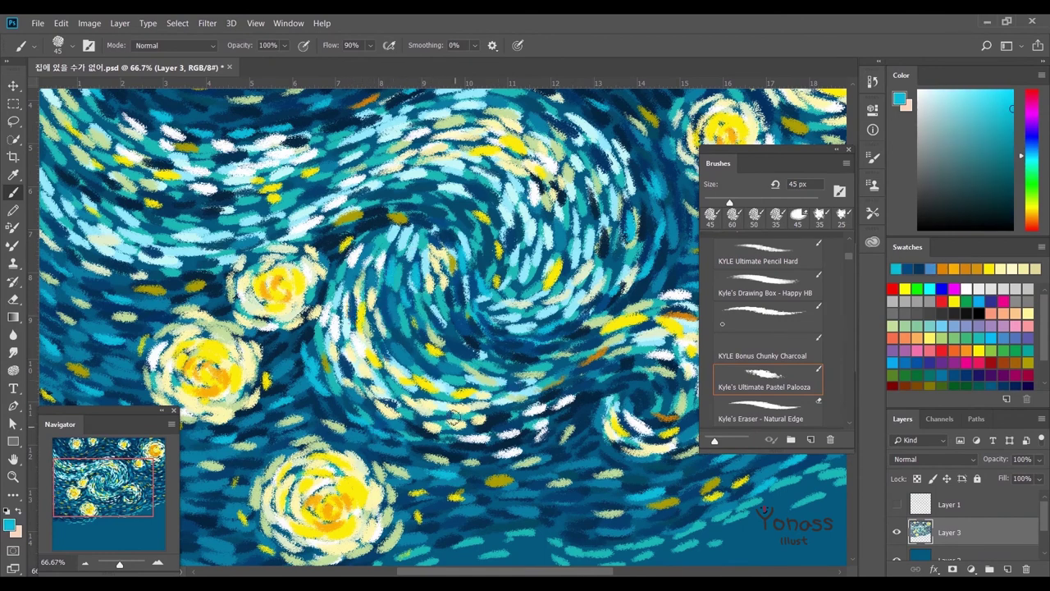
{"action": "mouse_move", "coordinate": [554, 423]}
{"action": "left_mouse_down"}
{"action": "mouse_move", "coordinate": [608, 394]}
{"action": "mouse_move", "coordinate": [601, 377]}
{"action": "left_mouse_up"}
{"action": "left_click_drag", "start_coordinate": [493, 344], "coordinate": [386, 252]}
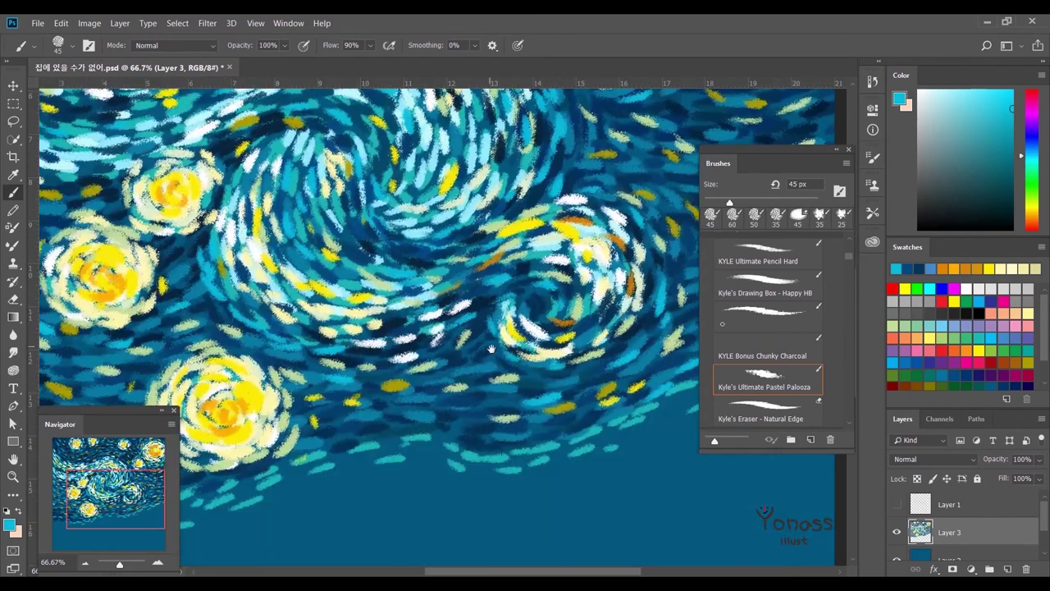
{"action": "left_click_drag", "start_coordinate": [262, 350], "coordinate": [476, 355]}
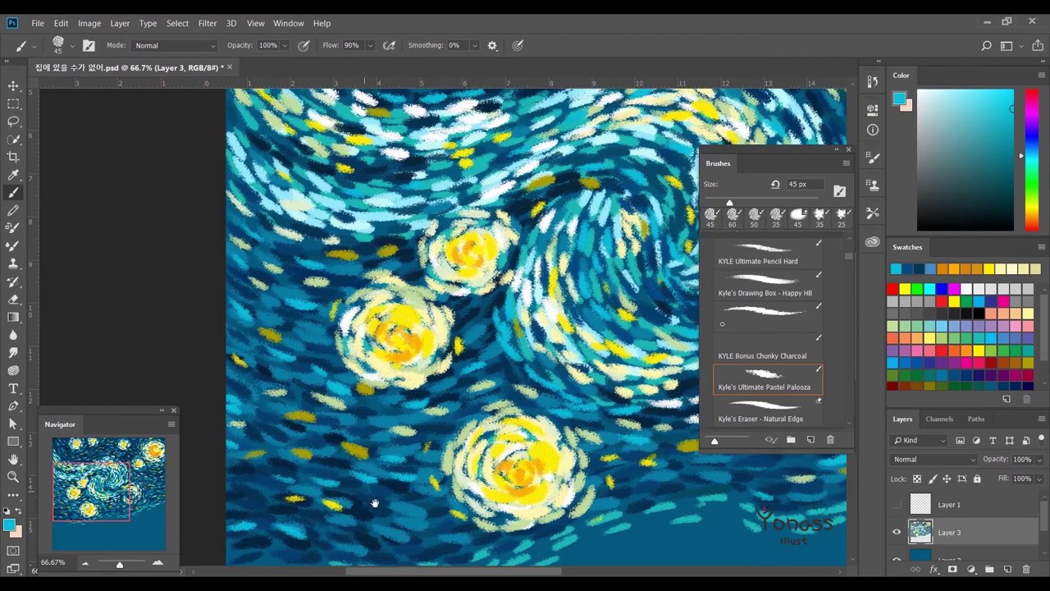
{"action": "left_click_drag", "start_coordinate": [211, 422], "coordinate": [235, 251]}
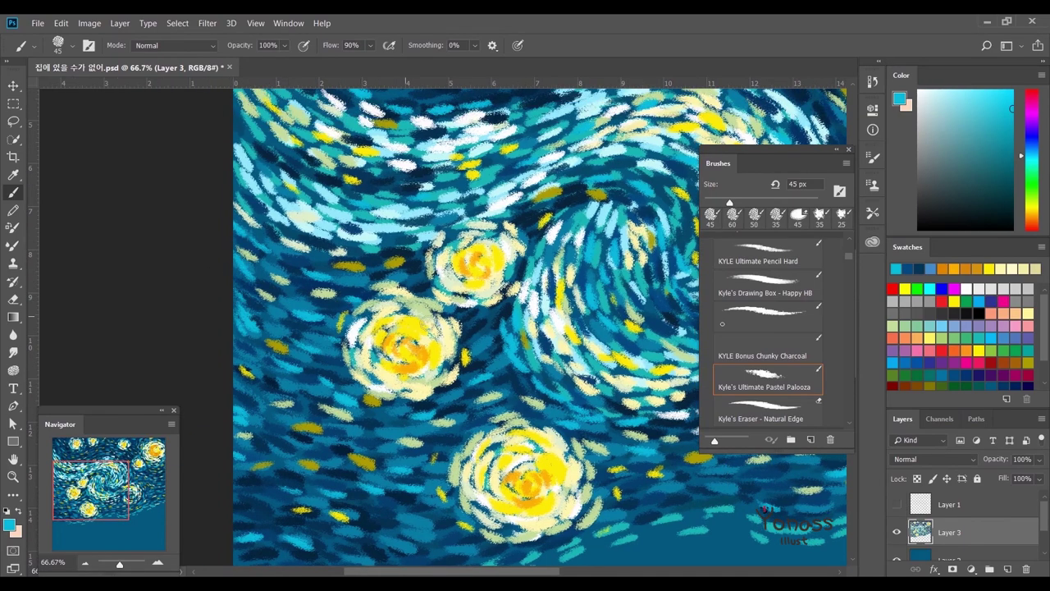
{"action": "left_click_drag", "start_coordinate": [426, 345], "coordinate": [369, 240]}
{"action": "left_click_drag", "start_coordinate": [492, 336], "coordinate": [399, 418]}
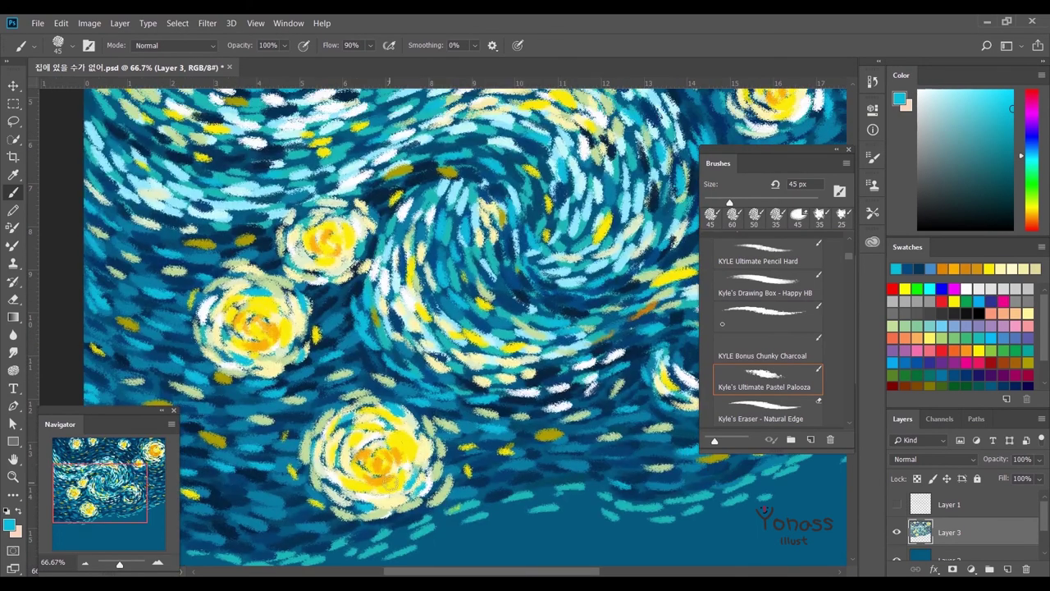
{"action": "left_click_drag", "start_coordinate": [390, 482], "coordinate": [155, 483]}
{"action": "left_click_drag", "start_coordinate": [628, 183], "coordinate": [535, 232]}
{"action": "key", "text": "ctrl+minus"}
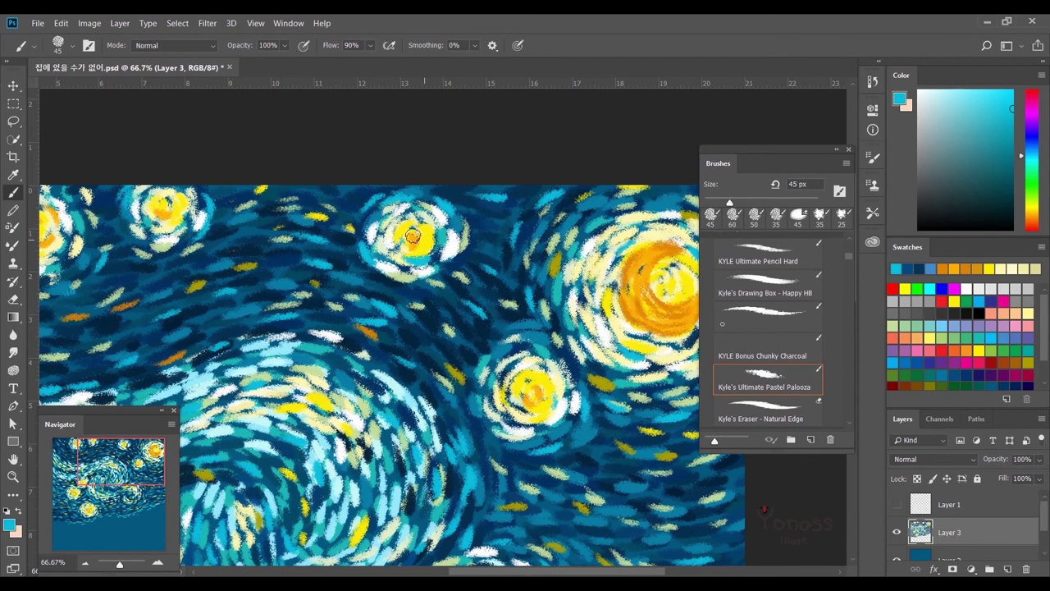
Zoom the canvas to 50% and show Layer 1's faint sketch lines, framing the lower sky.
{"action": "key", "text": "ctrl+minus"}
{"action": "key", "text": "ctrl+minus"}
{"action": "key", "text": "ctrl+s"}
{"action": "key", "text": "ctrl+plus"}
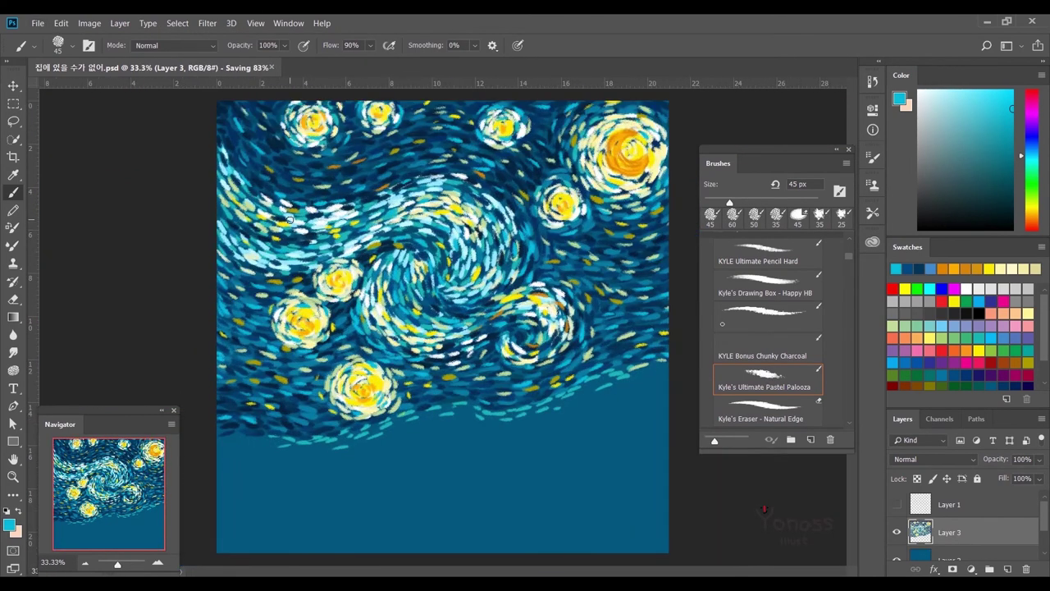
{"action": "left_click", "coordinate": [897, 504]}
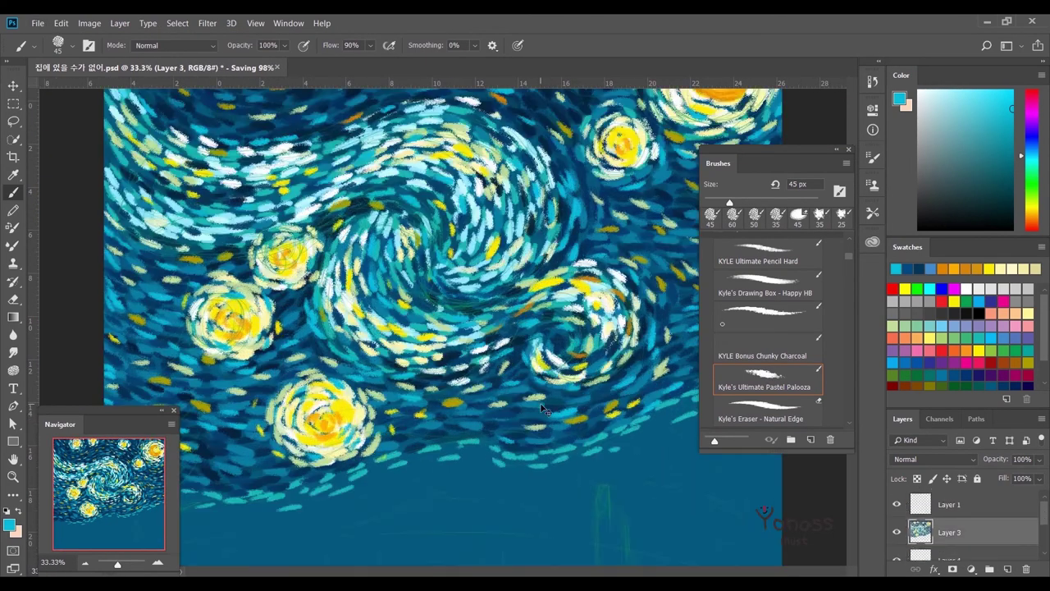
{"action": "key", "text": "ctrl+plus"}
{"action": "left_click_drag", "start_coordinate": [495, 221], "coordinate": [550, 194]}
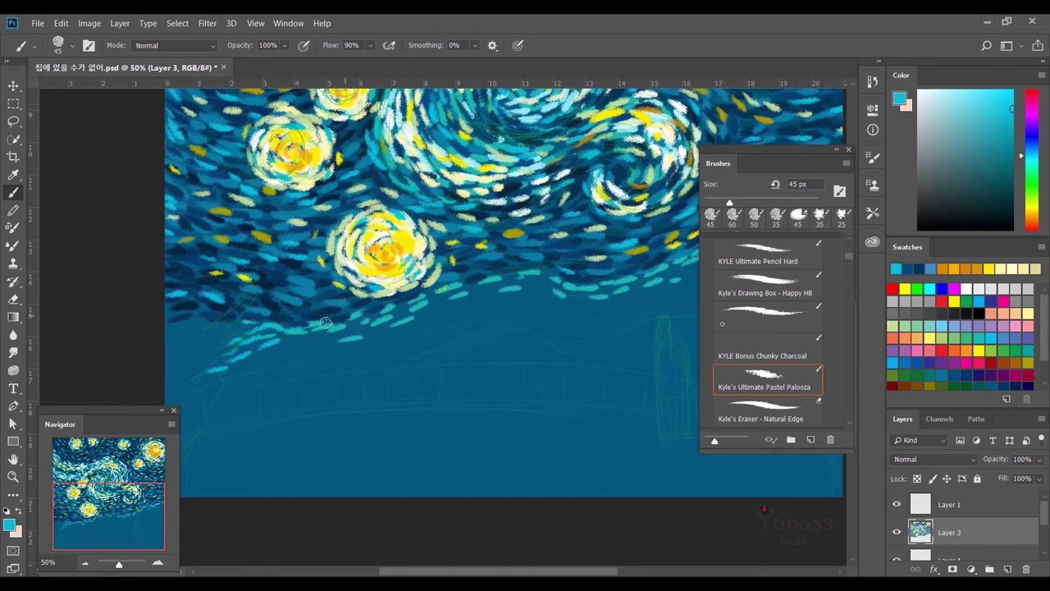
{"action": "left_click_drag", "start_coordinate": [476, 311], "coordinate": [382, 324]}
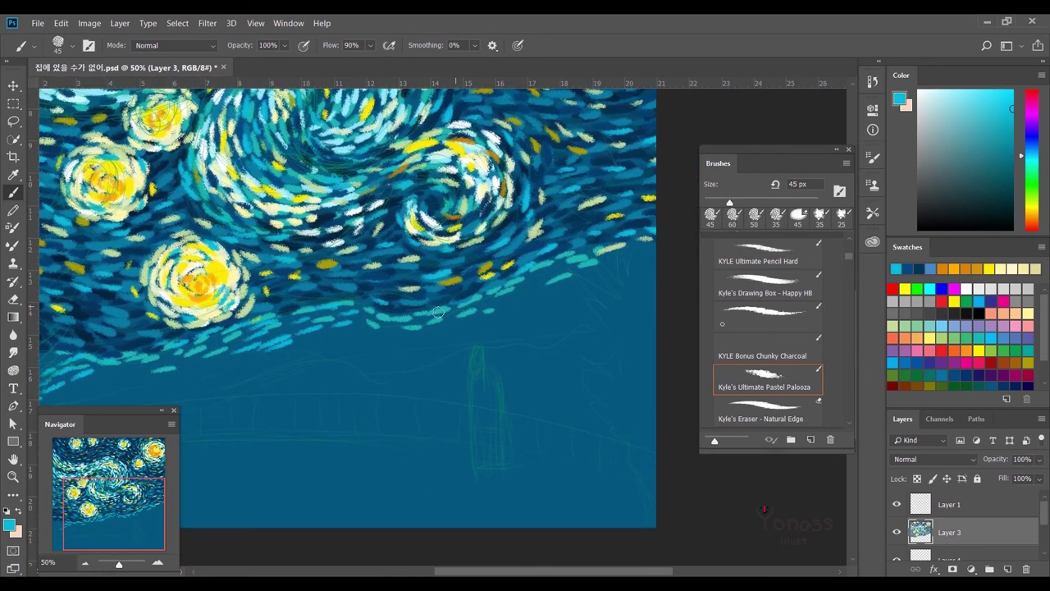
{"action": "mouse_move", "coordinate": [480, 308]}
{"action": "left_mouse_down"}
{"action": "mouse_move", "coordinate": [487, 251]}
{"action": "mouse_move", "coordinate": [507, 258]}
{"action": "left_mouse_up"}
Paint light-blue dabs along the sky's lower edge and beside the swirl.
{"action": "left_click_drag", "start_coordinate": [512, 241], "coordinate": [538, 226]}
{"action": "left_click_drag", "start_coordinate": [427, 244], "coordinate": [550, 201]}
{"action": "left_click_drag", "start_coordinate": [353, 250], "coordinate": [486, 229]}
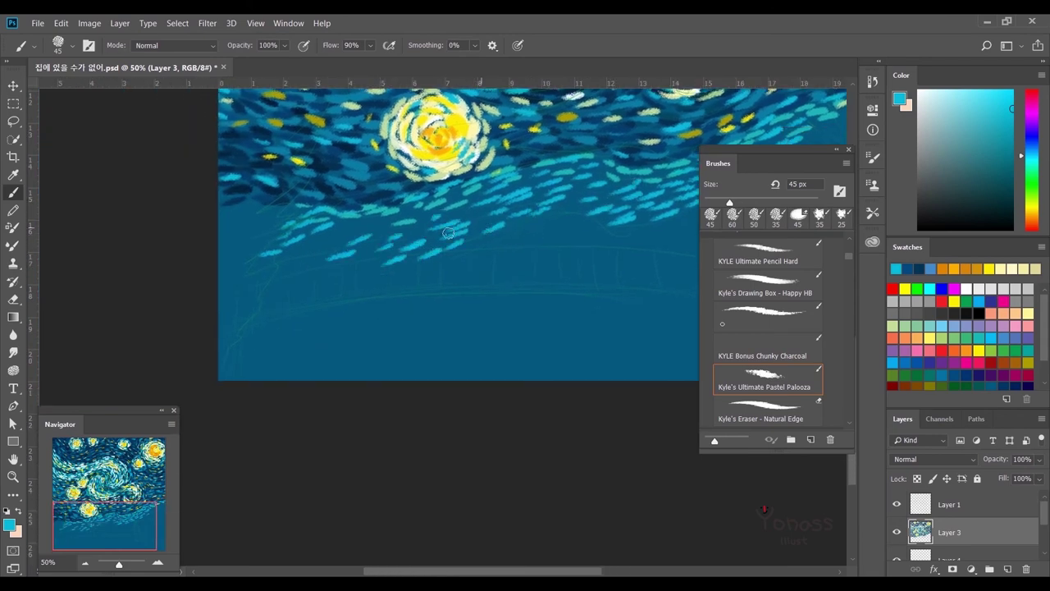
{"action": "left_click_drag", "start_coordinate": [335, 270], "coordinate": [469, 231]}
{"action": "left_click_drag", "start_coordinate": [296, 283], "coordinate": [383, 233]}
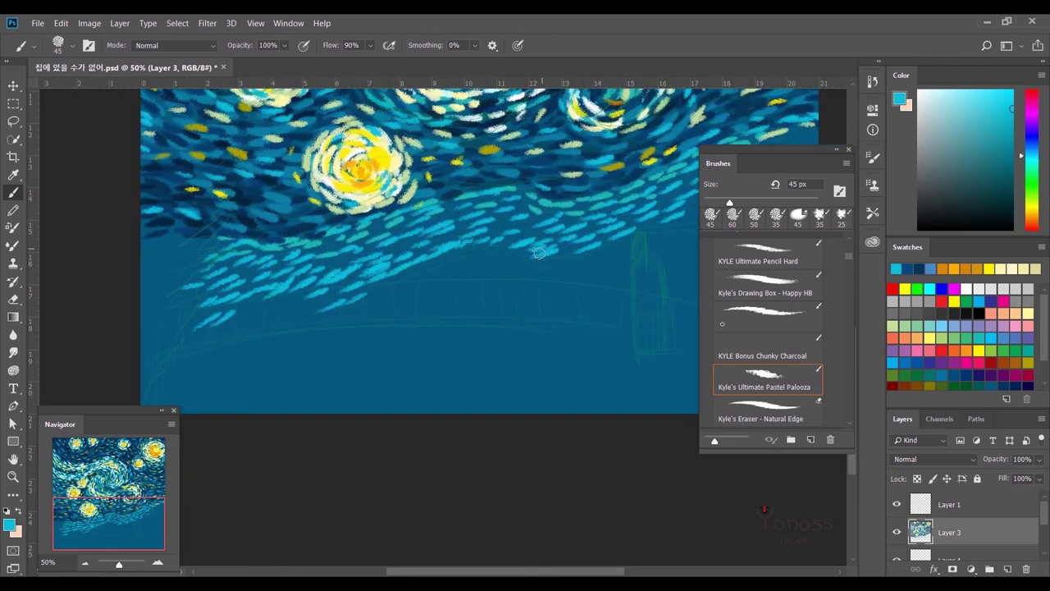
{"action": "left_click_drag", "start_coordinate": [539, 229], "coordinate": [317, 292]}
{"action": "mouse_move", "coordinate": [609, 255]}
{"action": "left_mouse_down"}
{"action": "mouse_move", "coordinate": [669, 178]}
{"action": "mouse_move", "coordinate": [665, 230]}
{"action": "left_mouse_up"}
{"action": "left_click_drag", "start_coordinate": [304, 277], "coordinate": [432, 263]}
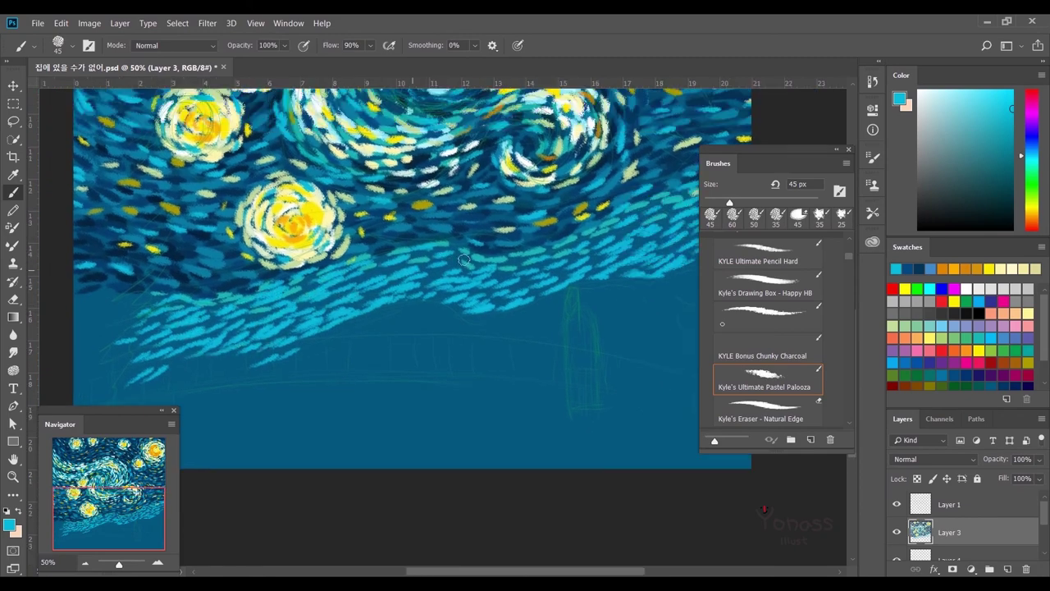
{"action": "left_click_drag", "start_coordinate": [356, 298], "coordinate": [560, 363]}
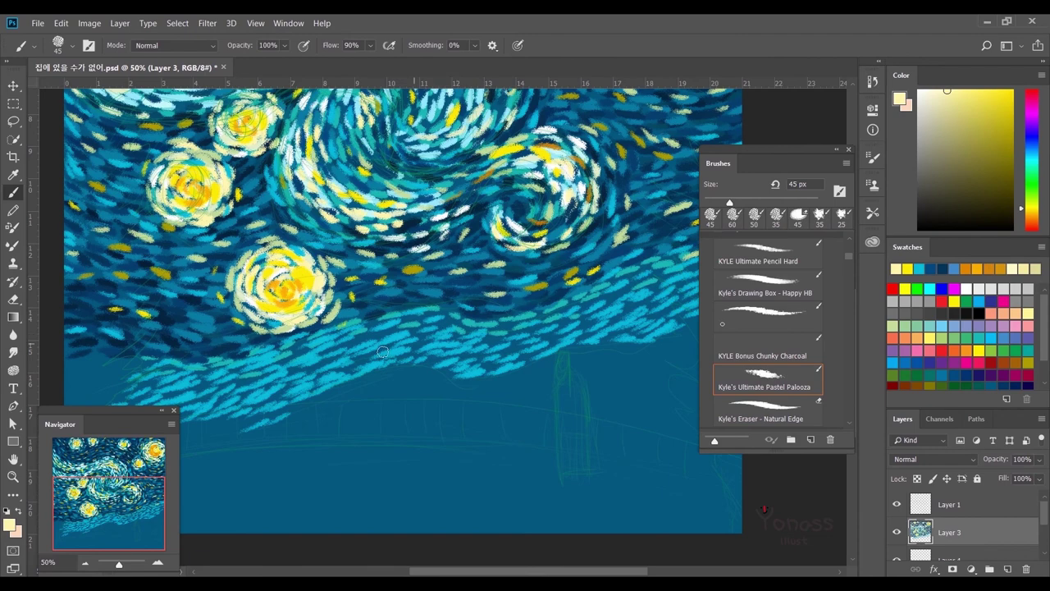
Add pale-yellow dabs below the lower star, sweeping into the lower sky band.
{"action": "left_click_drag", "start_coordinate": [373, 373], "coordinate": [488, 301]}
{"action": "mouse_move", "coordinate": [410, 304]}
{"action": "left_mouse_down"}
{"action": "mouse_move", "coordinate": [467, 275]}
{"action": "mouse_move", "coordinate": [333, 325]}
{"action": "mouse_move", "coordinate": [256, 383]}
{"action": "left_mouse_up"}
{"action": "mouse_move", "coordinate": [549, 276]}
{"action": "left_mouse_down"}
{"action": "mouse_move", "coordinate": [460, 337]}
{"action": "mouse_move", "coordinate": [492, 325]}
{"action": "left_mouse_up"}
{"action": "mouse_move", "coordinate": [612, 262]}
{"action": "left_mouse_down"}
{"action": "mouse_move", "coordinate": [533, 316]}
{"action": "mouse_move", "coordinate": [543, 300]}
{"action": "left_mouse_up"}
{"action": "mouse_move", "coordinate": [394, 345]}
{"action": "left_mouse_down"}
{"action": "mouse_move", "coordinate": [550, 287]}
{"action": "mouse_move", "coordinate": [493, 316]}
{"action": "left_mouse_up"}
{"action": "left_click_drag", "start_coordinate": [584, 279], "coordinate": [458, 316]}
{"action": "left_click_drag", "start_coordinate": [515, 283], "coordinate": [450, 313]}
{"action": "left_click_drag", "start_coordinate": [332, 314], "coordinate": [488, 256]}
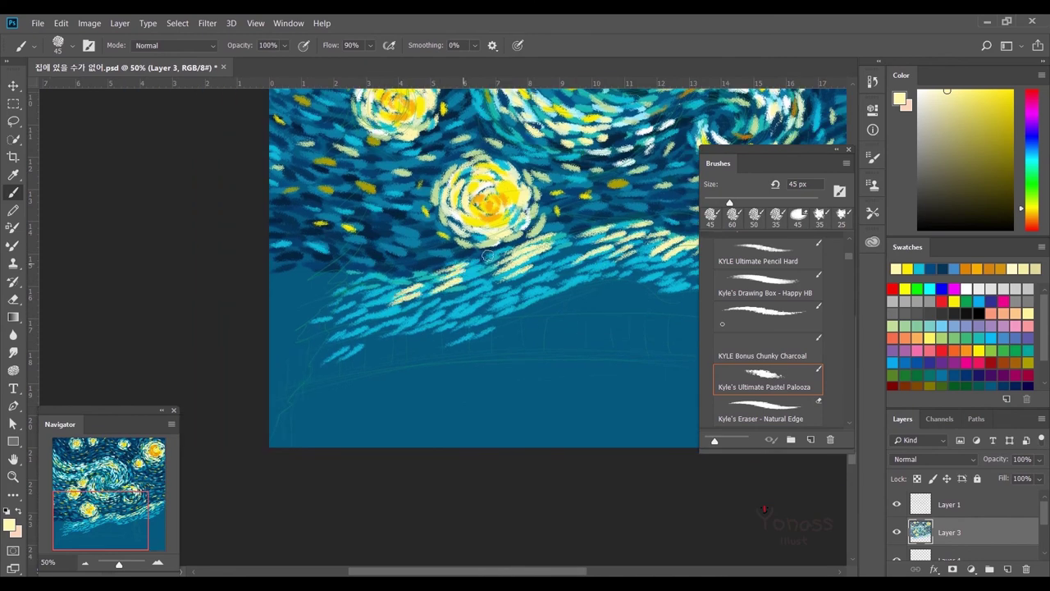
Sample light cyan from the painting and extend light-cyan dabs along the sky band.
{"action": "left_click_drag", "start_coordinate": [389, 289], "coordinate": [346, 317]}
{"action": "left_click_drag", "start_coordinate": [423, 270], "coordinate": [352, 292]}
{"action": "mouse_move", "coordinate": [574, 246]}
{"action": "left_mouse_down"}
{"action": "mouse_move", "coordinate": [425, 280]}
{"action": "mouse_move", "coordinate": [394, 299]}
{"action": "left_mouse_up"}
{"action": "left_click", "coordinate": [465, 321], "text": "alt"}
{"action": "mouse_move", "coordinate": [308, 343]}
{"action": "left_mouse_down"}
{"action": "mouse_move", "coordinate": [432, 295]}
{"action": "mouse_move", "coordinate": [364, 351]}
{"action": "left_mouse_up"}
{"action": "left_click_drag", "start_coordinate": [428, 363], "coordinate": [622, 256]}
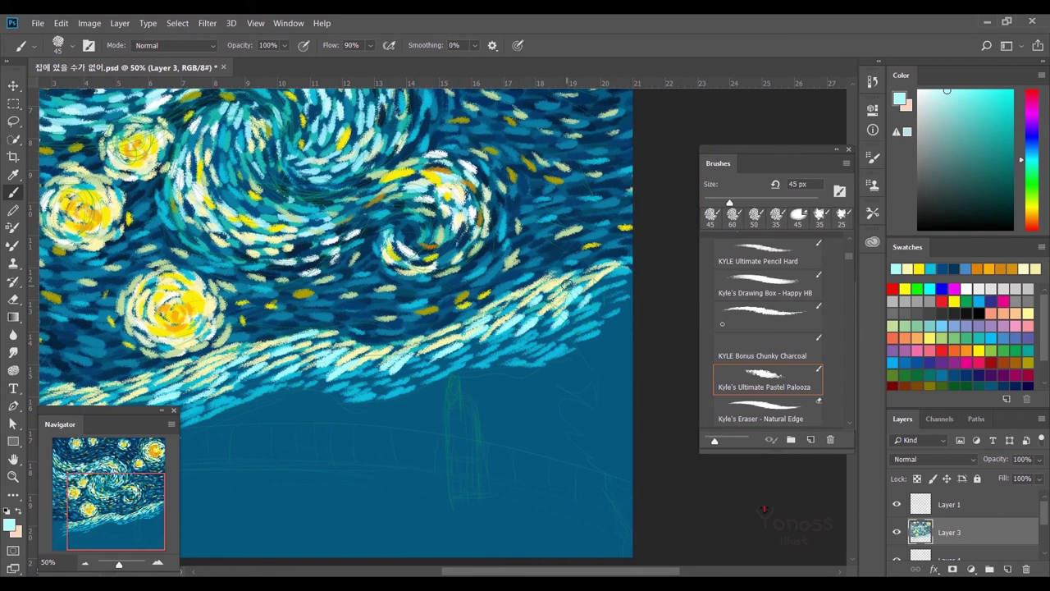
{"action": "left_click_drag", "start_coordinate": [468, 352], "coordinate": [616, 287]}
{"action": "left_click_drag", "start_coordinate": [209, 369], "coordinate": [245, 345]}
{"action": "mouse_move", "coordinate": [156, 377]}
{"action": "left_mouse_down"}
{"action": "mouse_move", "coordinate": [195, 345]}
{"action": "mouse_move", "coordinate": [286, 316]}
{"action": "mouse_move", "coordinate": [436, 302]}
{"action": "mouse_move", "coordinate": [381, 328]}
{"action": "left_mouse_up"}
{"action": "left_click_drag", "start_coordinate": [473, 325], "coordinate": [509, 294]}
{"action": "left_click_drag", "start_coordinate": [440, 323], "coordinate": [543, 279]}
{"action": "left_click_drag", "start_coordinate": [542, 279], "coordinate": [451, 320]}
{"action": "left_click_drag", "start_coordinate": [505, 286], "coordinate": [586, 271]}
Thicken the band across the sky's full width with more light dabs.
{"action": "left_click_drag", "start_coordinate": [314, 340], "coordinate": [460, 287]}
{"action": "left_click_drag", "start_coordinate": [444, 289], "coordinate": [491, 269]}
{"action": "left_click_drag", "start_coordinate": [368, 319], "coordinate": [529, 271]}
{"action": "mouse_move", "coordinate": [247, 344]}
{"action": "left_mouse_down"}
{"action": "mouse_move", "coordinate": [347, 299]}
{"action": "mouse_move", "coordinate": [351, 274]}
{"action": "left_mouse_up"}
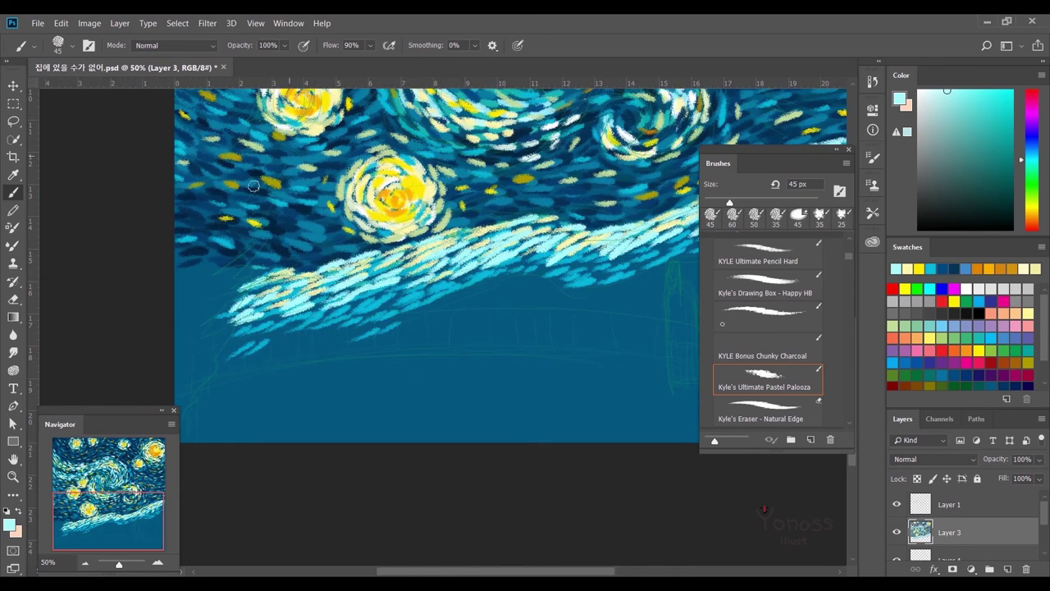
{"action": "left_click_drag", "start_coordinate": [274, 289], "coordinate": [65, 327]}
{"action": "left_click_drag", "start_coordinate": [394, 328], "coordinate": [271, 356]}
{"action": "mouse_move", "coordinate": [353, 316]}
{"action": "left_mouse_down"}
{"action": "mouse_move", "coordinate": [415, 291]}
{"action": "mouse_move", "coordinate": [417, 318]}
{"action": "left_mouse_up"}
{"action": "mouse_move", "coordinate": [427, 309]}
{"action": "left_mouse_down"}
{"action": "mouse_move", "coordinate": [483, 277]}
{"action": "mouse_move", "coordinate": [402, 312]}
{"action": "left_mouse_up"}
{"action": "left_click_drag", "start_coordinate": [164, 328], "coordinate": [386, 273]}
{"action": "mouse_move", "coordinate": [384, 320]}
{"action": "left_mouse_down"}
{"action": "mouse_move", "coordinate": [287, 320]}
{"action": "mouse_move", "coordinate": [320, 361]}
{"action": "left_mouse_up"}
{"action": "mouse_move", "coordinate": [329, 328]}
{"action": "left_mouse_down"}
{"action": "mouse_move", "coordinate": [401, 320]}
{"action": "mouse_move", "coordinate": [194, 376]}
{"action": "mouse_move", "coordinate": [667, 266]}
{"action": "left_mouse_up"}
{"action": "left_click_drag", "start_coordinate": [261, 328], "coordinate": [565, 254]}
{"action": "left_click_drag", "start_coordinate": [565, 254], "coordinate": [506, 254]}
Streak the band with pale-yellow and bright-yellow dabs.
{"action": "left_click", "coordinate": [565, 259], "text": "alt"}
{"action": "mouse_move", "coordinate": [641, 247]}
{"action": "left_mouse_down"}
{"action": "mouse_move", "coordinate": [565, 260]}
{"action": "mouse_move", "coordinate": [485, 292]}
{"action": "left_mouse_up"}
{"action": "left_click_drag", "start_coordinate": [128, 356], "coordinate": [252, 340]}
{"action": "left_click", "coordinate": [577, 250], "text": "alt"}
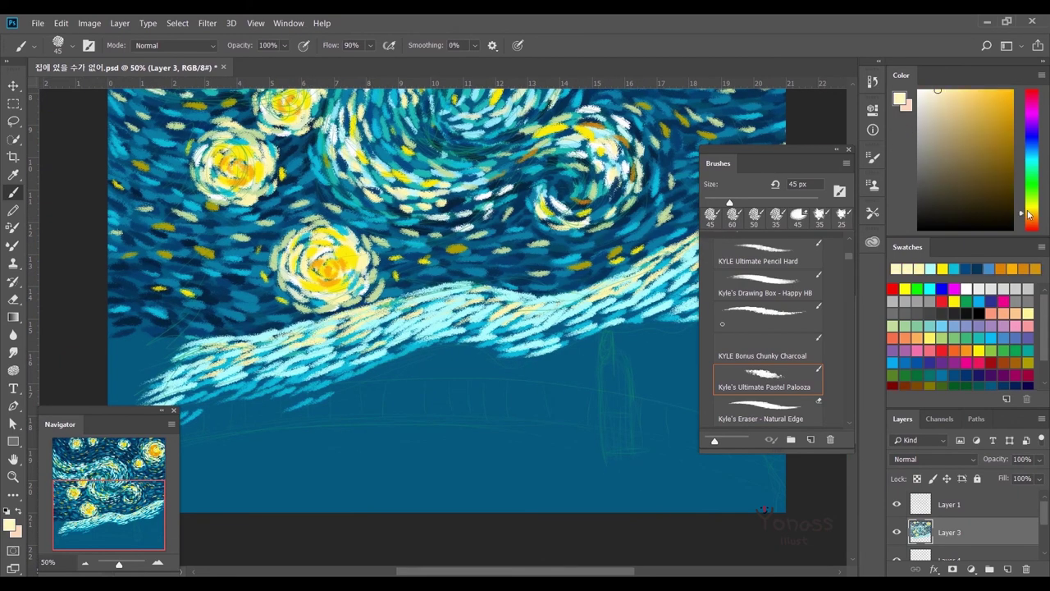
{"action": "left_click_drag", "start_coordinate": [680, 277], "coordinate": [580, 297]}
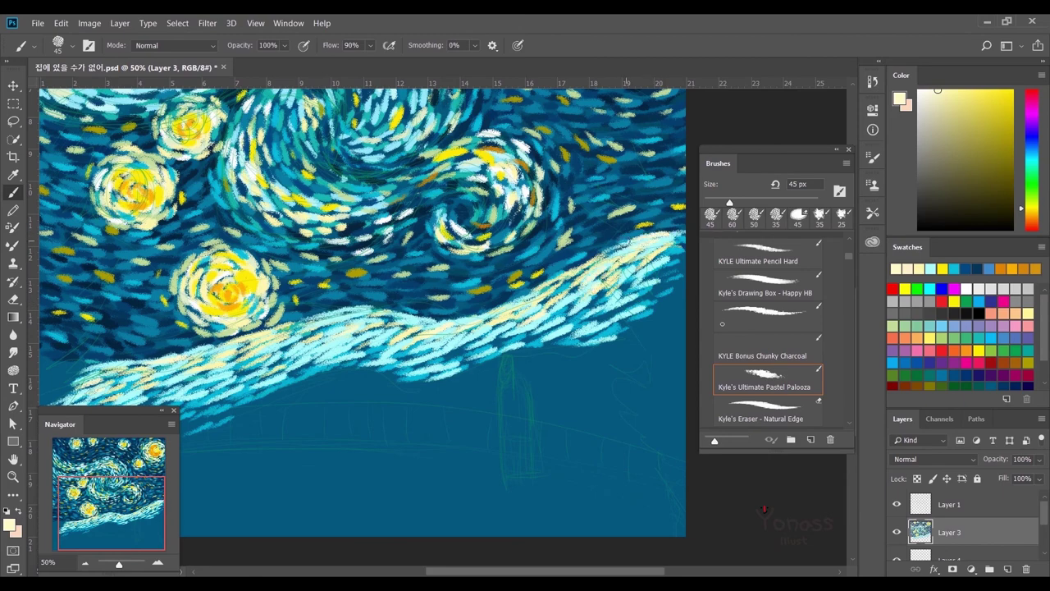
{"action": "left_click", "coordinate": [943, 268]}
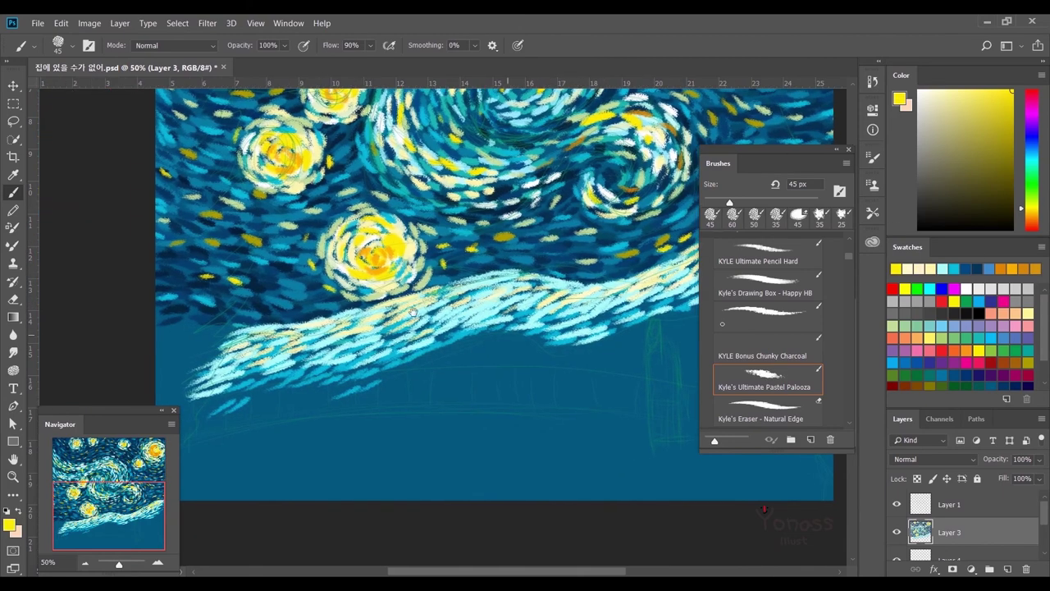
{"action": "mouse_move", "coordinate": [137, 364]}
{"action": "left_mouse_down"}
{"action": "mouse_move", "coordinate": [385, 307]}
{"action": "mouse_move", "coordinate": [250, 309]}
{"action": "left_mouse_up"}
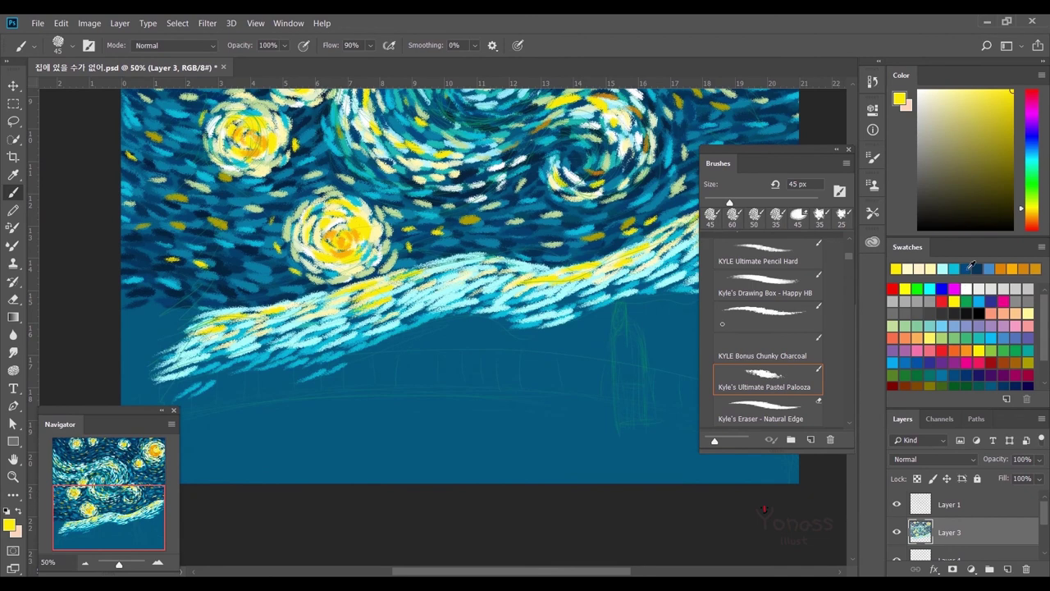
Sample dark blue and darken the band's lower edge and the upper-right clouds.
{"action": "left_click", "coordinate": [341, 357], "text": "alt"}
{"action": "left_click_drag", "start_coordinate": [341, 357], "coordinate": [447, 307]}
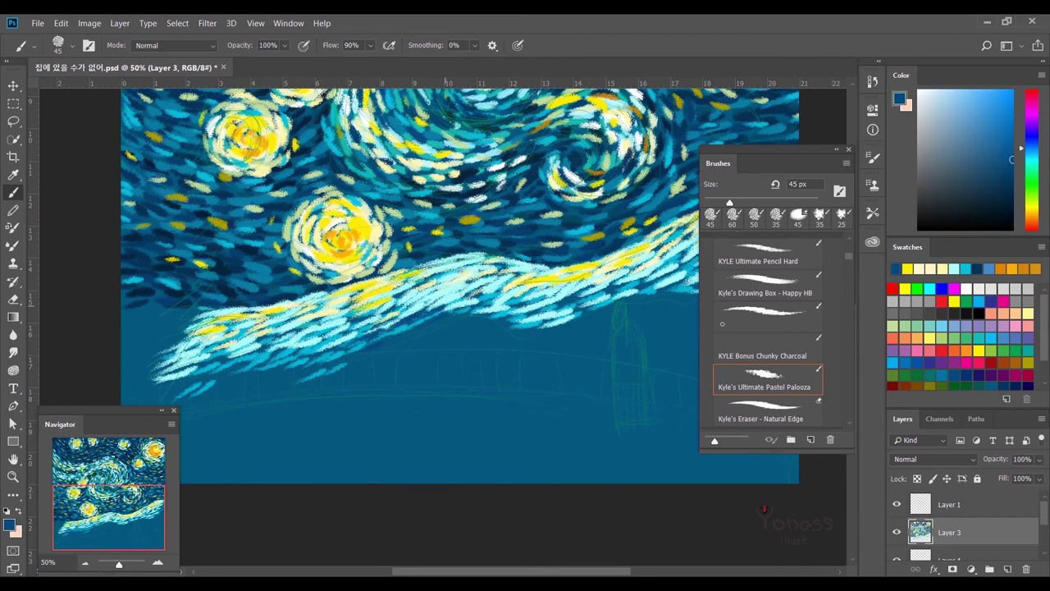
{"action": "left_click_drag", "start_coordinate": [386, 316], "coordinate": [439, 304]}
{"action": "left_click_drag", "start_coordinate": [340, 344], "coordinate": [247, 359]}
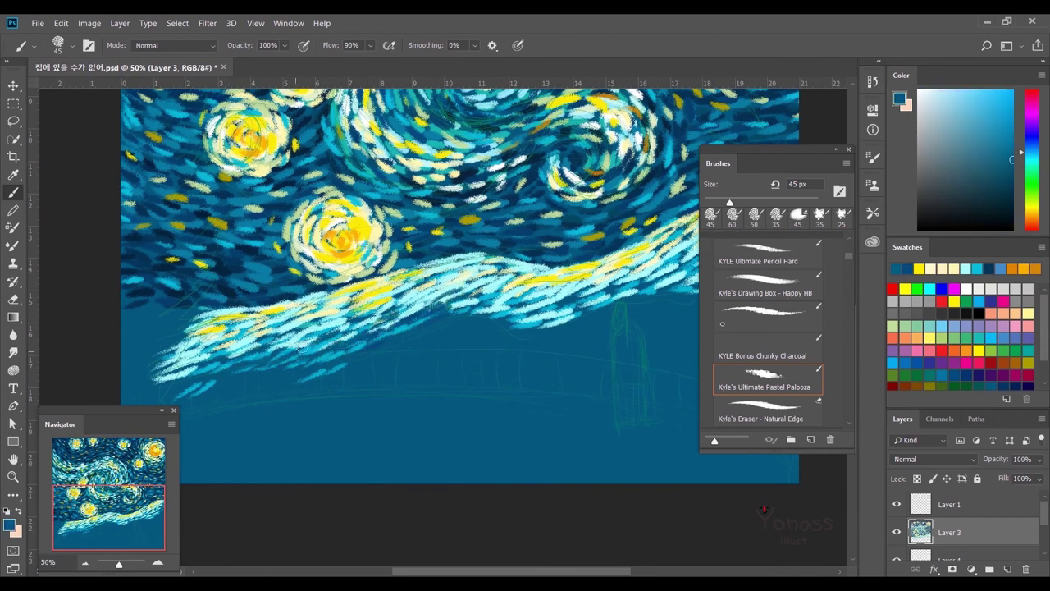
{"action": "left_click_drag", "start_coordinate": [172, 365], "coordinate": [285, 332]}
{"action": "left_click_drag", "start_coordinate": [525, 304], "coordinate": [386, 328]}
{"action": "mouse_move", "coordinate": [544, 291]}
{"action": "left_mouse_down"}
{"action": "mouse_move", "coordinate": [599, 246]}
{"action": "mouse_move", "coordinate": [632, 199]}
{"action": "left_mouse_up"}
{"action": "left_click_drag", "start_coordinate": [311, 314], "coordinate": [393, 274]}
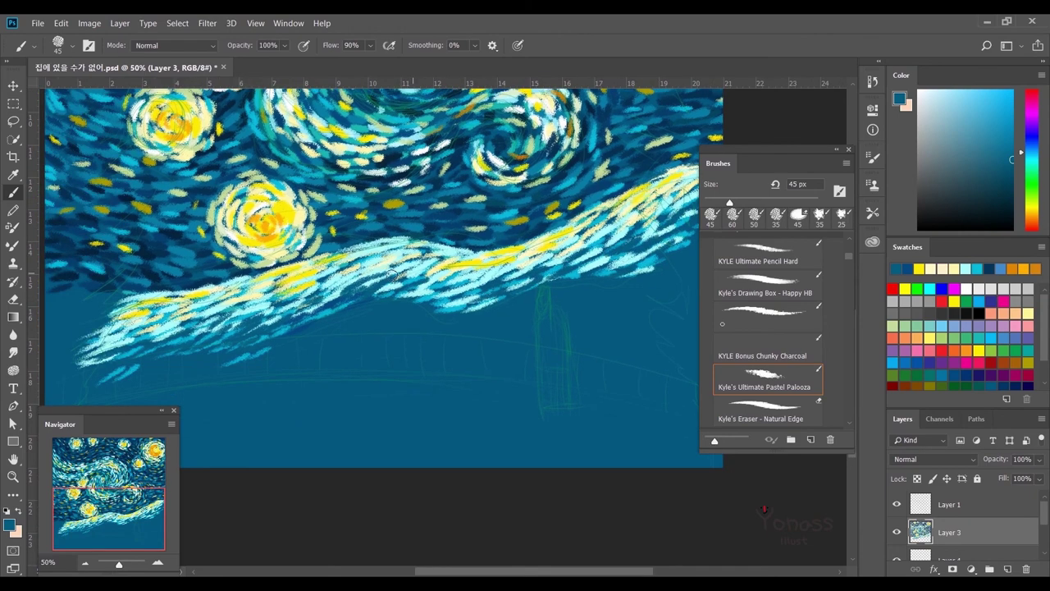
{"action": "mouse_move", "coordinate": [496, 294]}
{"action": "left_mouse_down"}
{"action": "mouse_move", "coordinate": [493, 444]}
{"action": "mouse_move", "coordinate": [482, 358]}
{"action": "mouse_move", "coordinate": [480, 372]}
{"action": "left_mouse_up"}
Try light blue, dark teal and yellow paint colours, settling on pale cream.
{"action": "left_click", "coordinate": [488, 326], "text": "alt"}
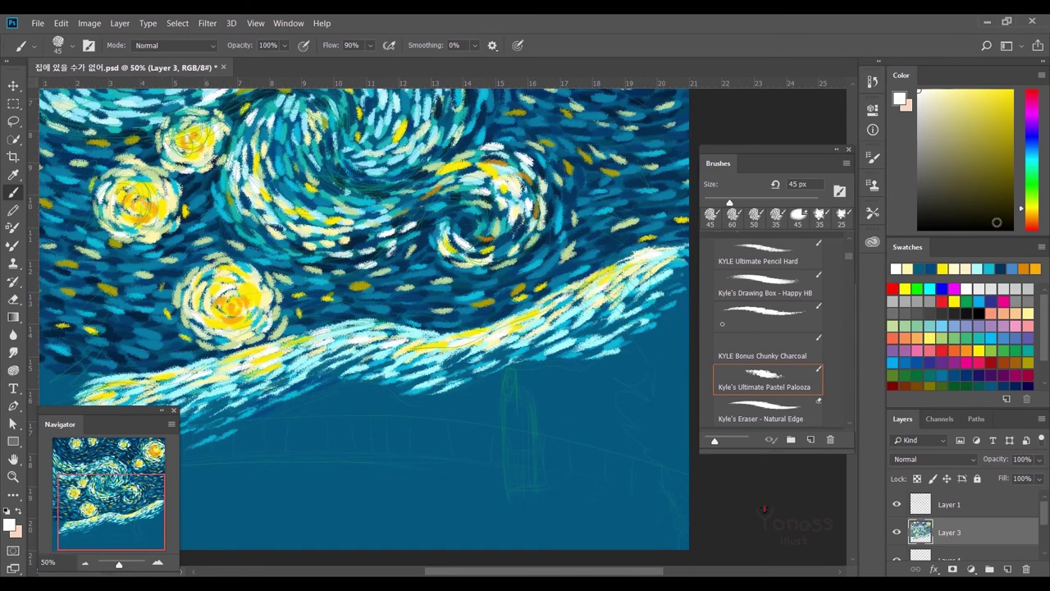
{"action": "left_click", "coordinate": [495, 336], "text": "alt"}
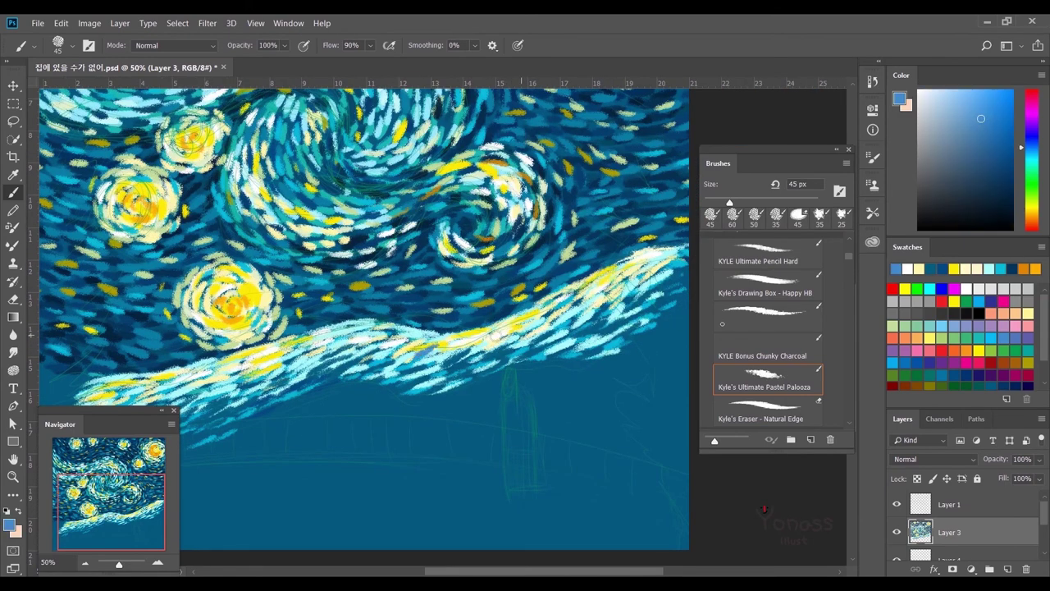
{"action": "left_click_drag", "start_coordinate": [253, 373], "coordinate": [389, 358]}
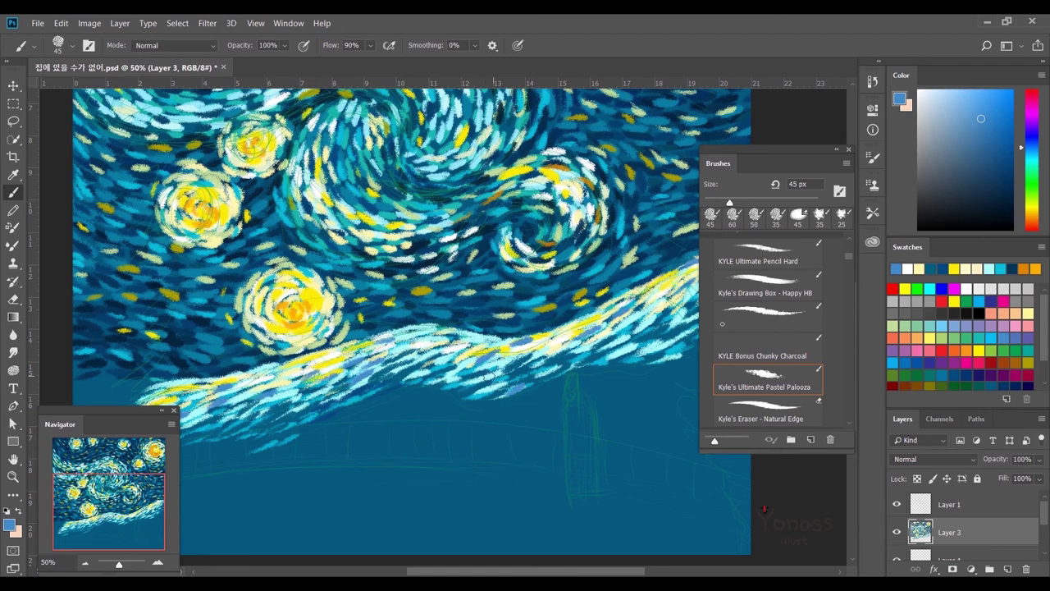
{"action": "left_click_drag", "start_coordinate": [737, 285], "coordinate": [540, 338]}
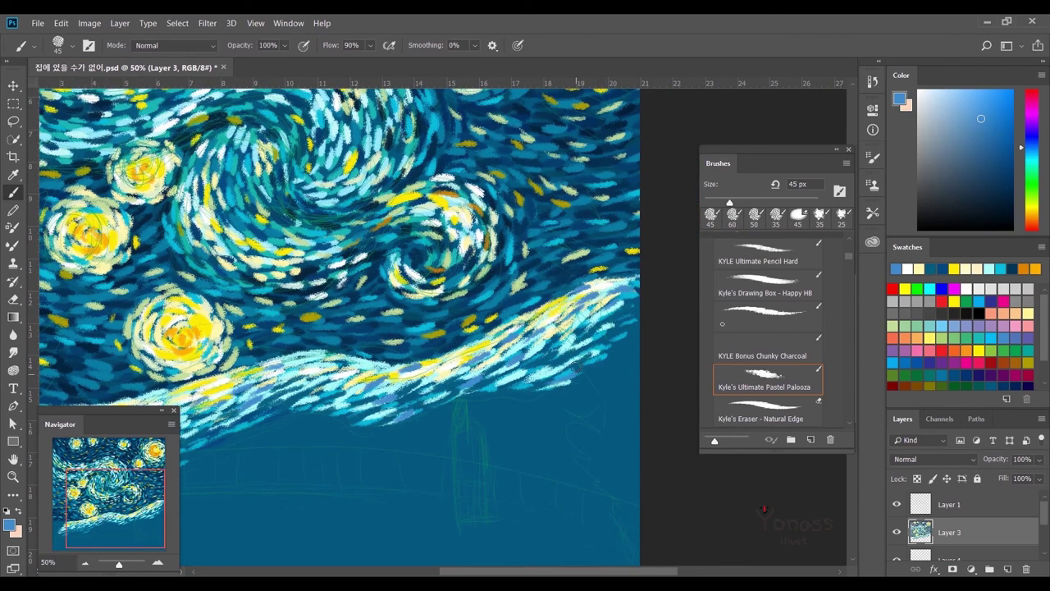
{"action": "left_click", "coordinate": [555, 383], "text": "alt"}
{"action": "left_click", "coordinate": [407, 377], "text": "alt"}
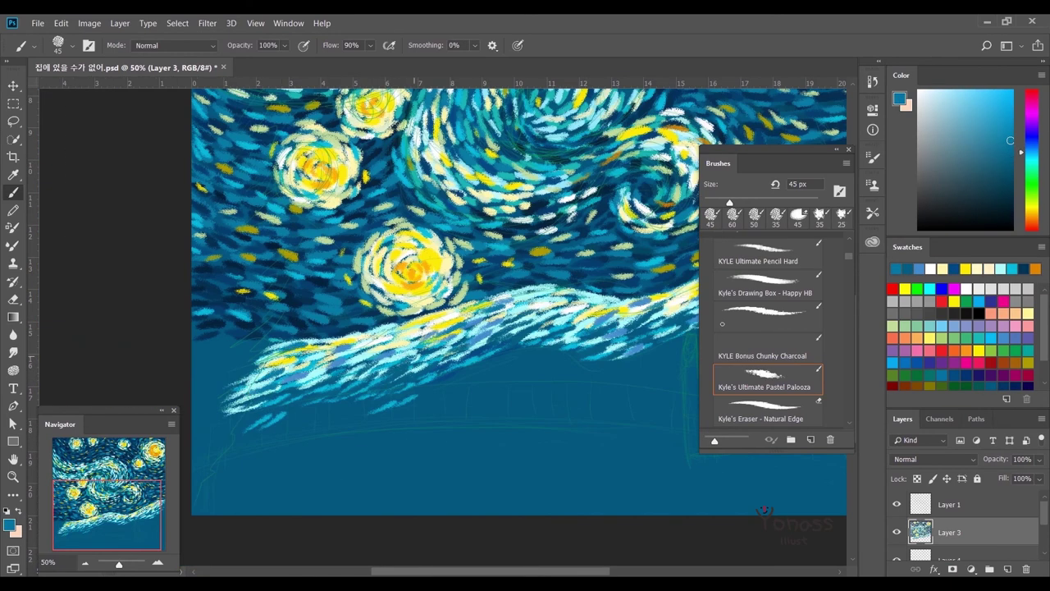
{"action": "left_click_drag", "start_coordinate": [474, 371], "coordinate": [558, 351]}
{"action": "left_click", "coordinate": [315, 364], "text": "alt"}
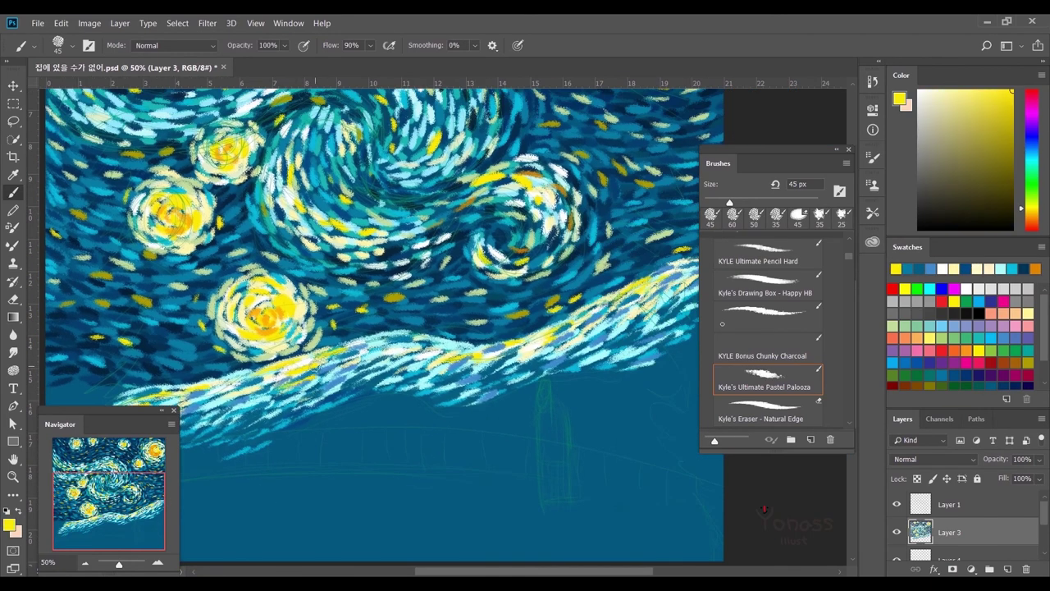
{"action": "left_click_drag", "start_coordinate": [341, 361], "coordinate": [345, 361]}
{"action": "left_click", "coordinate": [348, 359], "text": "alt"}
{"action": "scroll", "coordinate": [492, 344], "scroll_direction": "down", "scroll_amount": 5}
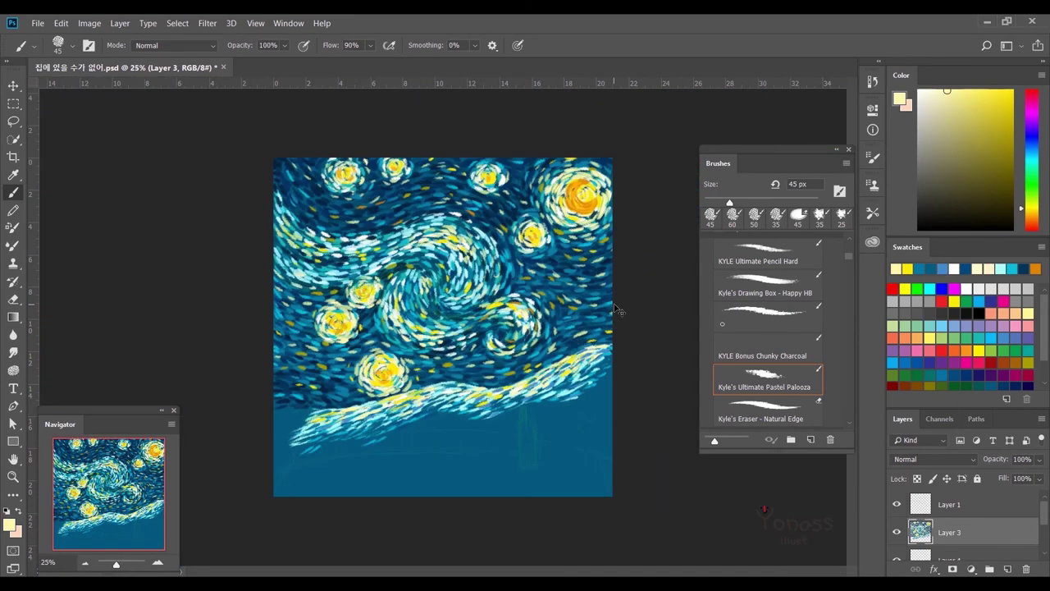
{"action": "scroll", "coordinate": [616, 309], "scroll_direction": "up", "scroll_amount": 2}
Paint diagonal dark teal strokes along and beneath the cloud band's lower edge.
{"action": "left_click_drag", "start_coordinate": [441, 370], "coordinate": [401, 317]}
{"action": "left_click", "coordinate": [511, 262], "text": "alt"}
{"action": "left_click_drag", "start_coordinate": [510, 263], "coordinate": [461, 284]}
{"action": "left_click_drag", "start_coordinate": [211, 362], "coordinate": [439, 294]}
{"action": "mouse_move", "coordinate": [521, 318]}
{"action": "left_mouse_down"}
{"action": "mouse_move", "coordinate": [395, 340]}
{"action": "mouse_move", "coordinate": [512, 289]}
{"action": "mouse_move", "coordinate": [612, 264]}
{"action": "left_mouse_up"}
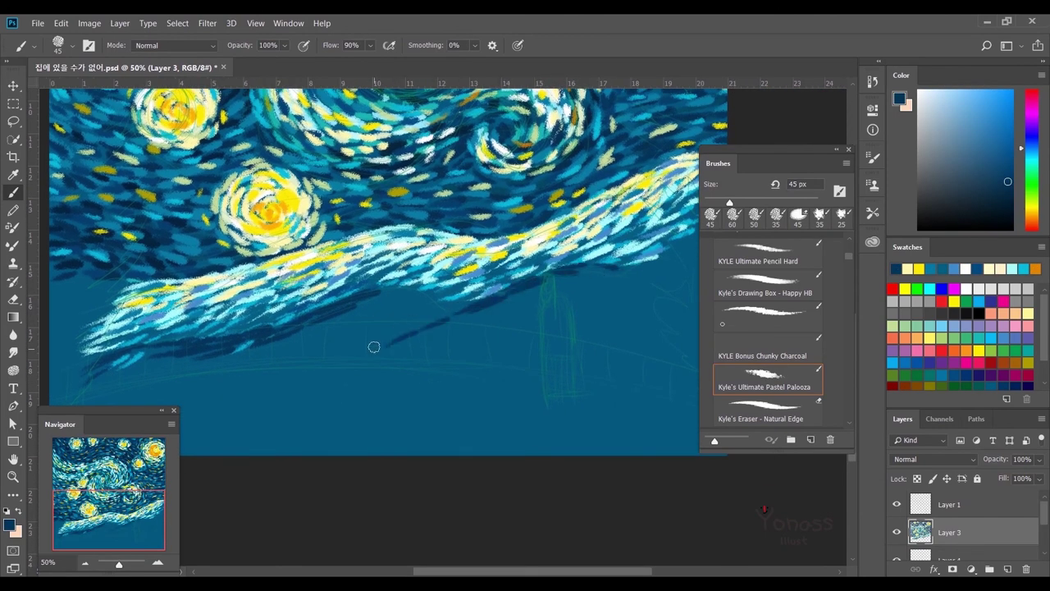
{"action": "mouse_move", "coordinate": [370, 356]}
{"action": "left_mouse_down"}
{"action": "mouse_move", "coordinate": [511, 295]}
{"action": "mouse_move", "coordinate": [359, 327]}
{"action": "mouse_move", "coordinate": [509, 255]}
{"action": "left_mouse_up"}
{"action": "left_click_drag", "start_coordinate": [354, 358], "coordinate": [589, 252]}
{"action": "mouse_move", "coordinate": [335, 366]}
{"action": "left_mouse_down"}
{"action": "mouse_move", "coordinate": [527, 295]}
{"action": "mouse_move", "coordinate": [570, 261]}
{"action": "left_mouse_up"}
{"action": "left_click_drag", "start_coordinate": [484, 349], "coordinate": [546, 313]}
Add dark strokes on the lower right sky.
{"action": "scroll", "coordinate": [497, 366], "scroll_direction": "left", "scroll_amount": 4}
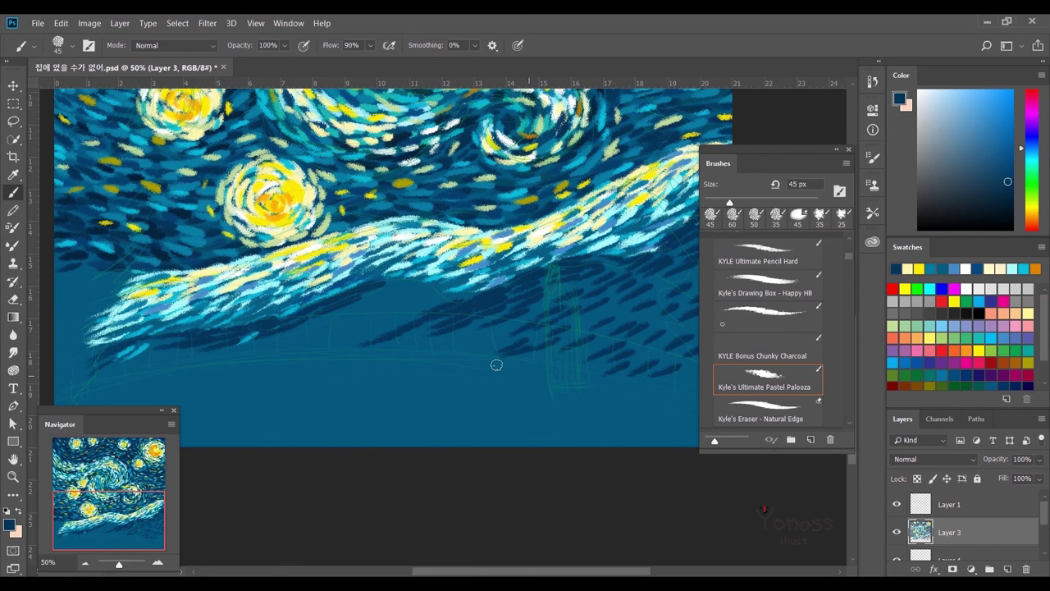
{"action": "scroll", "coordinate": [328, 361], "scroll_direction": "left", "scroll_amount": 1}
{"action": "scroll", "coordinate": [462, 312], "scroll_direction": "left", "scroll_amount": 2}
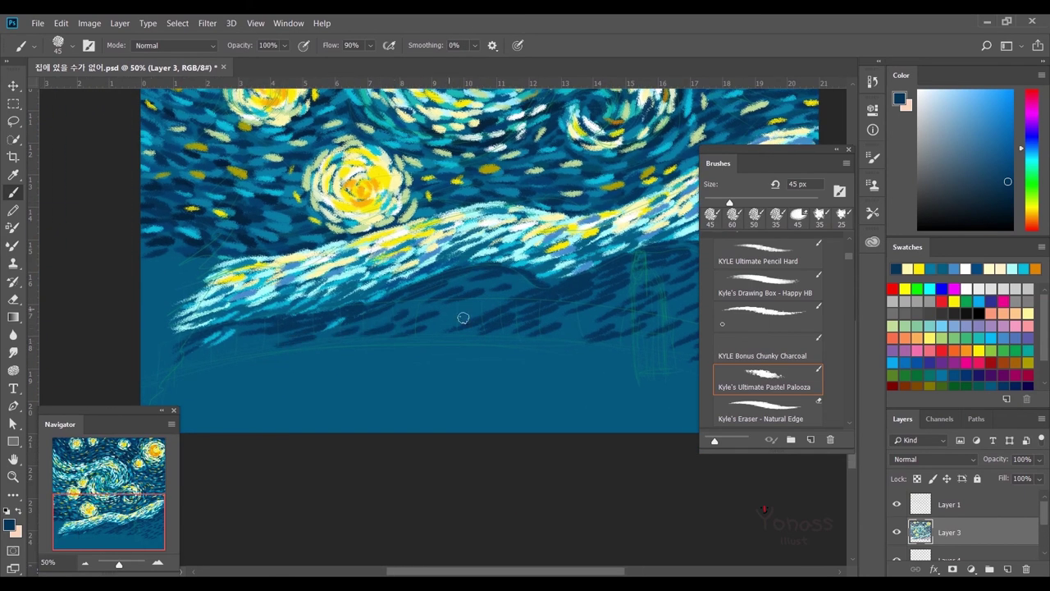
{"action": "scroll", "coordinate": [492, 328], "scroll_direction": "right", "scroll_amount": 5}
{"action": "scroll", "coordinate": [432, 375], "scroll_direction": "right", "scroll_amount": 3}
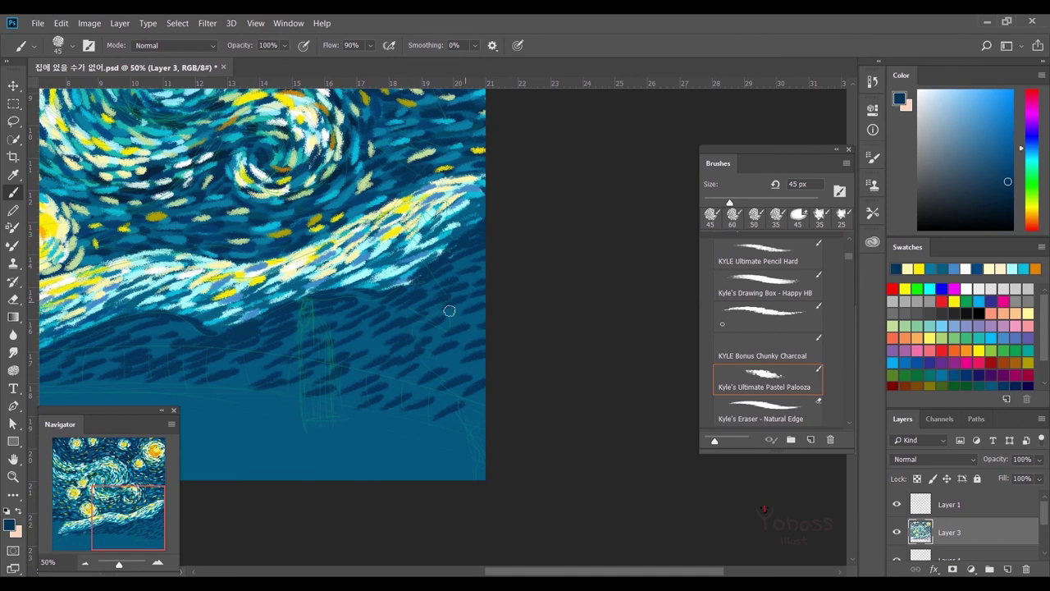
{"action": "mouse_move", "coordinate": [389, 408]}
{"action": "left_mouse_down"}
{"action": "mouse_move", "coordinate": [451, 370]}
{"action": "mouse_move", "coordinate": [479, 410]}
{"action": "mouse_move", "coordinate": [438, 342]}
{"action": "mouse_move", "coordinate": [451, 279]}
{"action": "left_mouse_up"}
{"action": "scroll", "coordinate": [419, 312], "scroll_direction": "left", "scroll_amount": 7}
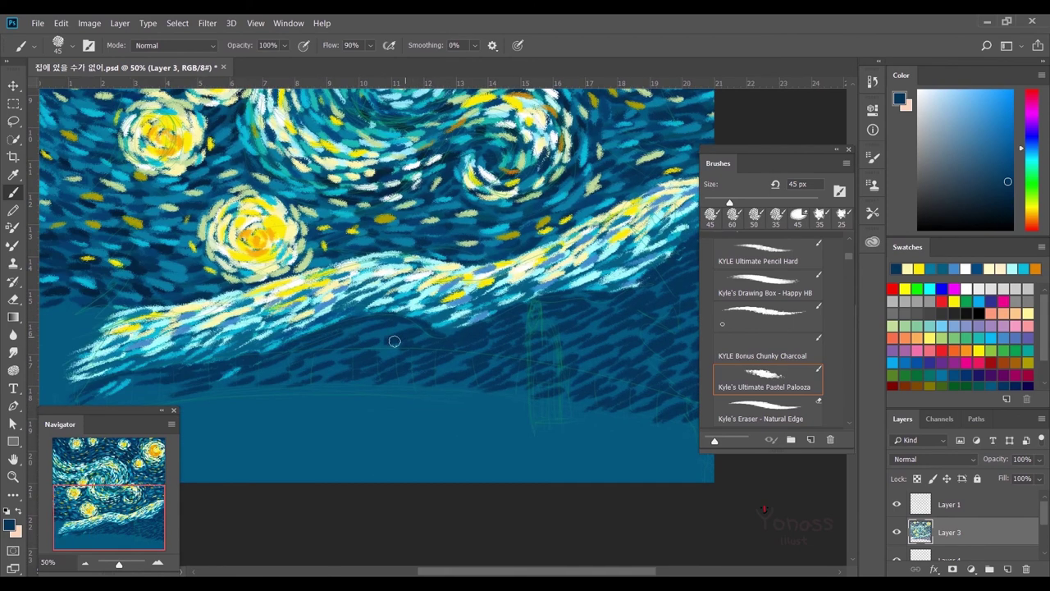
{"action": "scroll", "coordinate": [361, 378], "scroll_direction": "right", "scroll_amount": 5}
{"action": "scroll", "coordinate": [361, 377], "scroll_direction": "up", "scroll_amount": 1}
Switch to a darker blue and fill the lower sky up to the light band's edge.
{"action": "left_click", "coordinate": [490, 352], "text": "alt"}
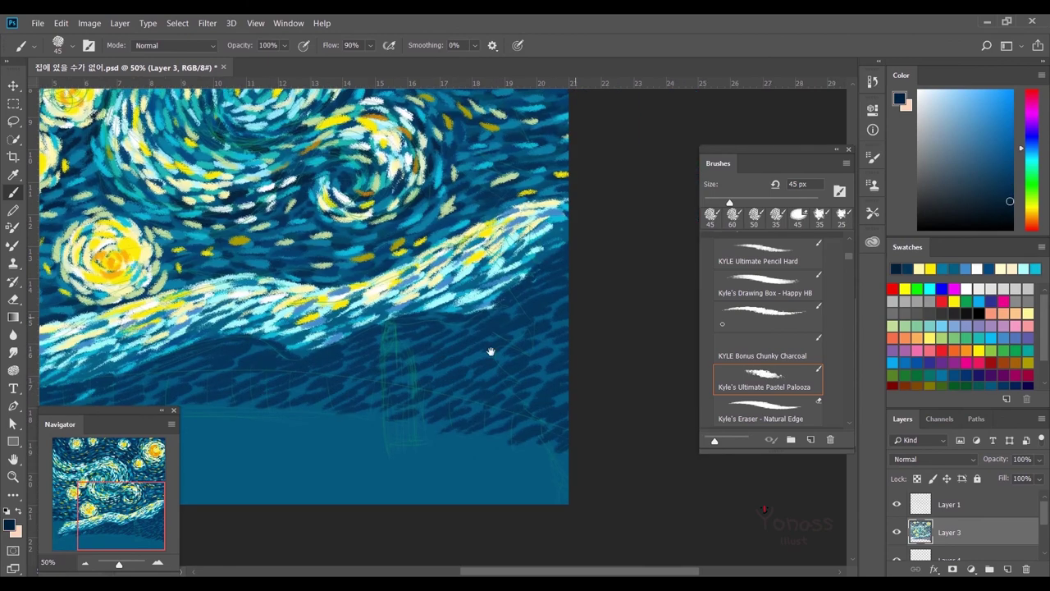
{"action": "scroll", "coordinate": [490, 352], "scroll_direction": "left", "scroll_amount": 4}
{"action": "mouse_move", "coordinate": [274, 366]}
{"action": "left_mouse_down"}
{"action": "mouse_move", "coordinate": [353, 336]}
{"action": "mouse_move", "coordinate": [476, 316]}
{"action": "left_mouse_up"}
{"action": "scroll", "coordinate": [371, 365], "scroll_direction": "right", "scroll_amount": 2}
{"action": "scroll", "coordinate": [418, 344], "scroll_direction": "right", "scroll_amount": 3}
{"action": "scroll", "coordinate": [419, 344], "scroll_direction": "up", "scroll_amount": 1}
{"action": "mouse_move", "coordinate": [417, 347]}
{"action": "left_mouse_down"}
{"action": "mouse_move", "coordinate": [439, 363]}
{"action": "mouse_move", "coordinate": [476, 335]}
{"action": "left_mouse_up"}
{"action": "left_click_drag", "start_coordinate": [394, 387], "coordinate": [549, 286]}
{"action": "scroll", "coordinate": [425, 364], "scroll_direction": "left", "scroll_amount": 5}
{"action": "scroll", "coordinate": [568, 329], "scroll_direction": "left", "scroll_amount": 5}
{"action": "scroll", "coordinate": [568, 328], "scroll_direction": "down", "scroll_amount": 2}
{"action": "left_click_drag", "start_coordinate": [567, 328], "coordinate": [493, 332]}
{"action": "left_click_drag", "start_coordinate": [386, 378], "coordinate": [344, 379]}
{"action": "scroll", "coordinate": [332, 364], "scroll_direction": "right", "scroll_amount": 3}
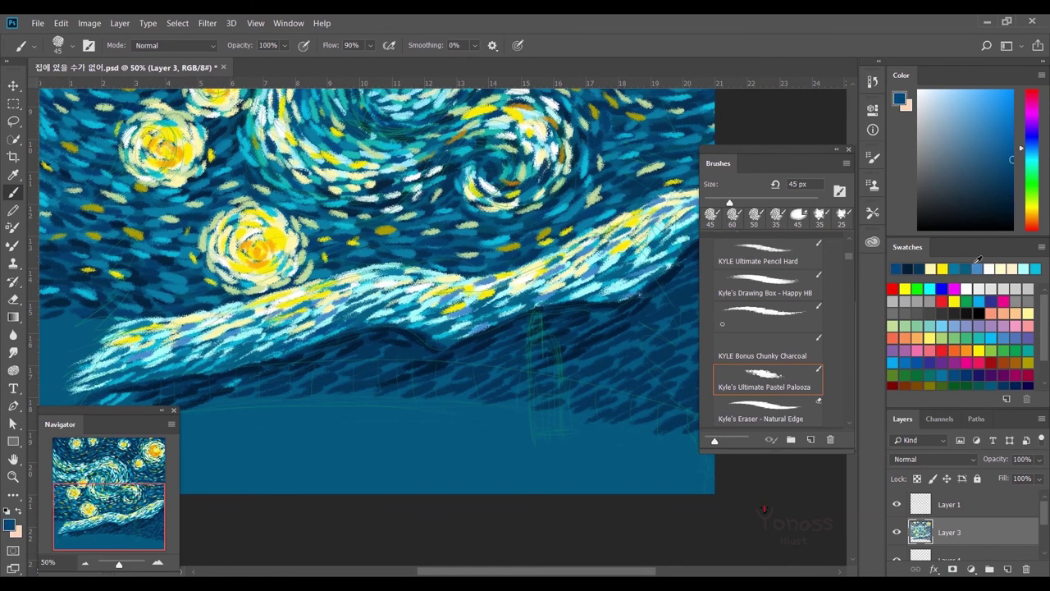
Pick a darker teal from the swatches and paint dark blue strokes along the right hills.
{"action": "left_click", "coordinate": [906, 265]}
{"action": "left_click_drag", "start_coordinate": [358, 377], "coordinate": [316, 386]}
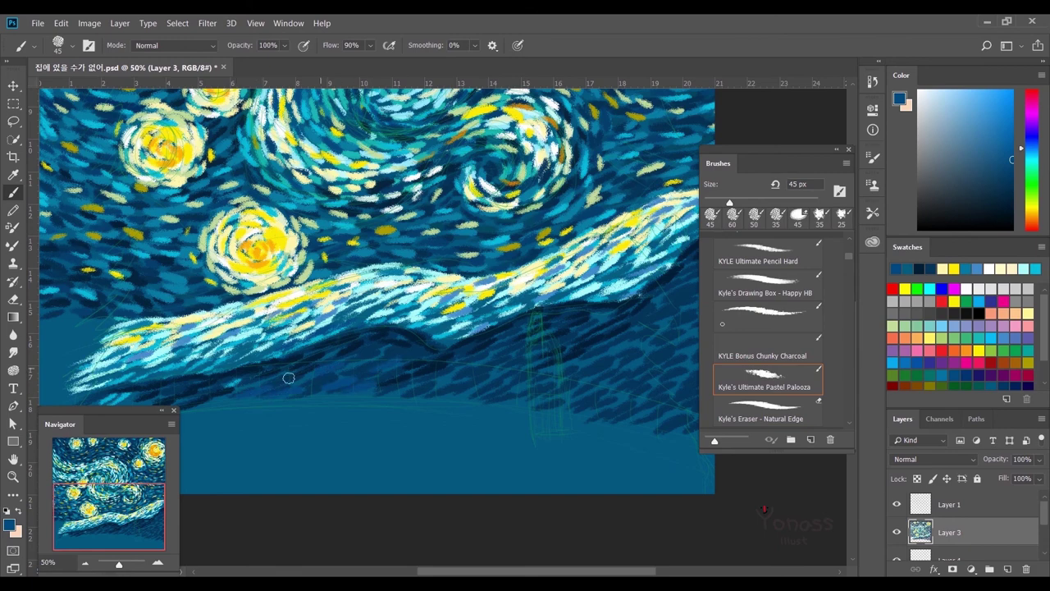
{"action": "scroll", "coordinate": [343, 364], "scroll_direction": "right", "scroll_amount": 2}
{"action": "scroll", "coordinate": [430, 345], "scroll_direction": "right", "scroll_amount": 2}
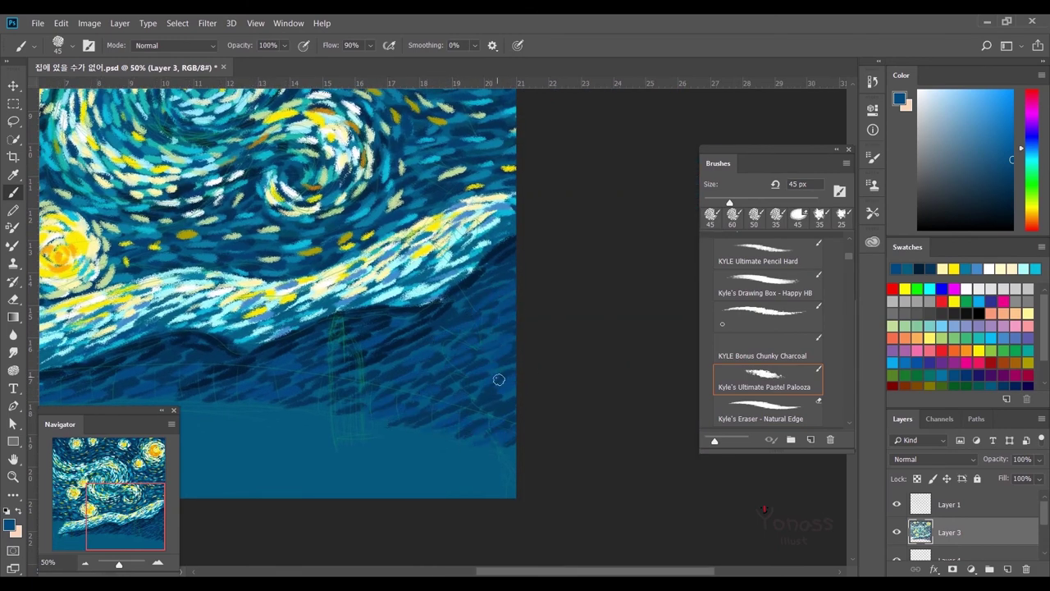
{"action": "scroll", "coordinate": [364, 356], "scroll_direction": "left", "scroll_amount": 3}
{"action": "scroll", "coordinate": [211, 370], "scroll_direction": "left", "scroll_amount": 3}
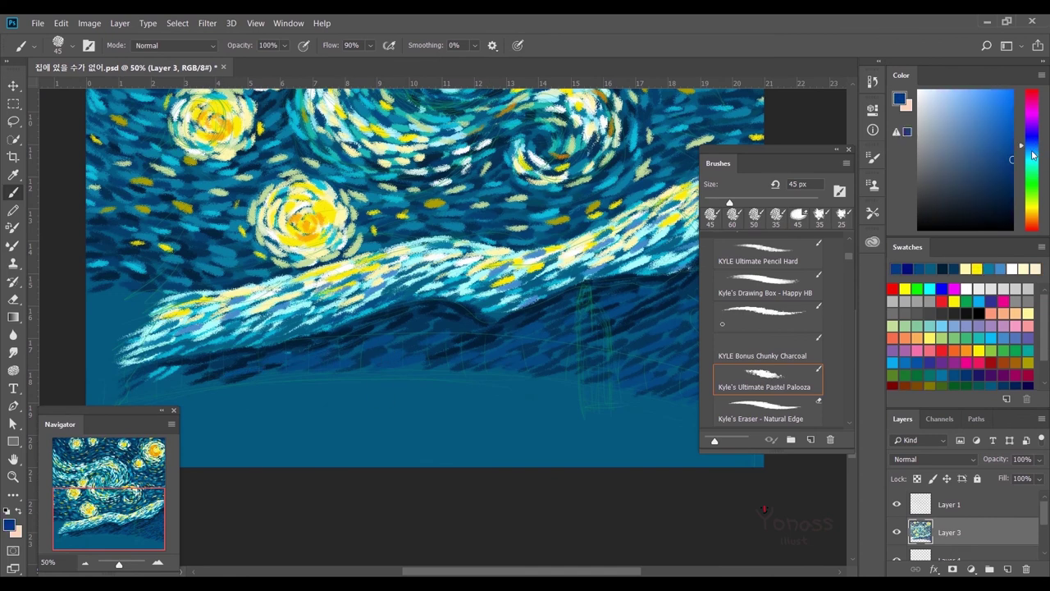
{"action": "left_click", "coordinate": [383, 351], "text": "alt"}
{"action": "left_click", "coordinate": [361, 368], "text": "alt"}
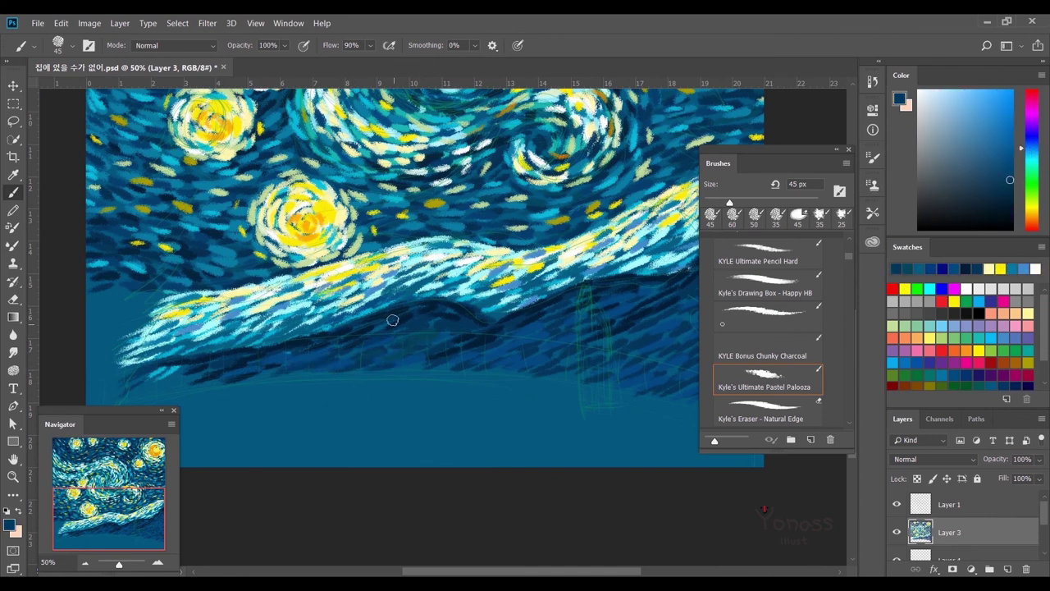
{"action": "scroll", "coordinate": [307, 361], "scroll_direction": "right", "scroll_amount": 2}
{"action": "scroll", "coordinate": [376, 395], "scroll_direction": "right", "scroll_amount": 3}
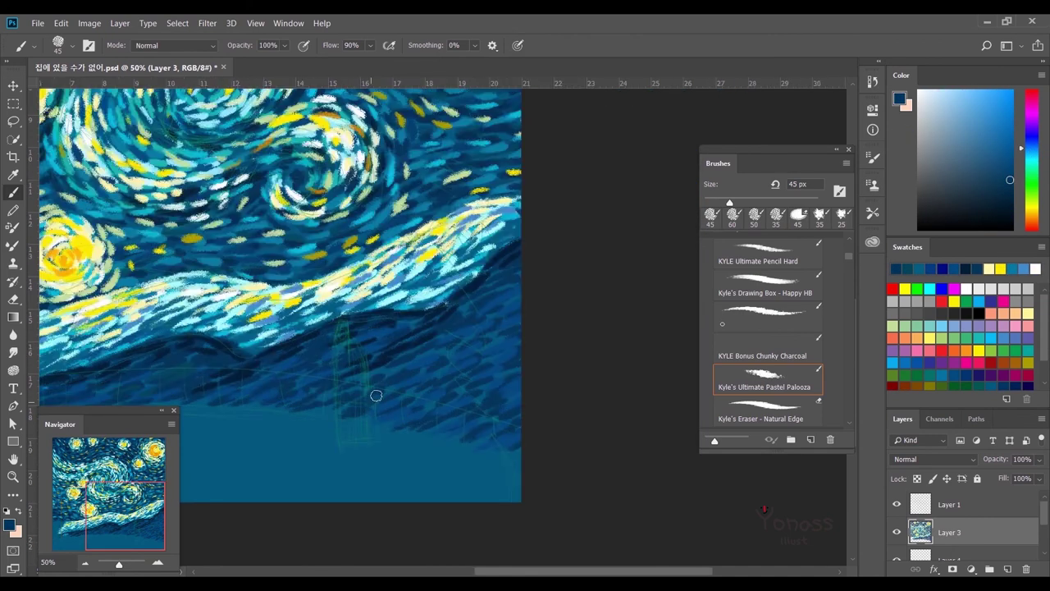
{"action": "left_click_drag", "start_coordinate": [507, 423], "coordinate": [511, 303]}
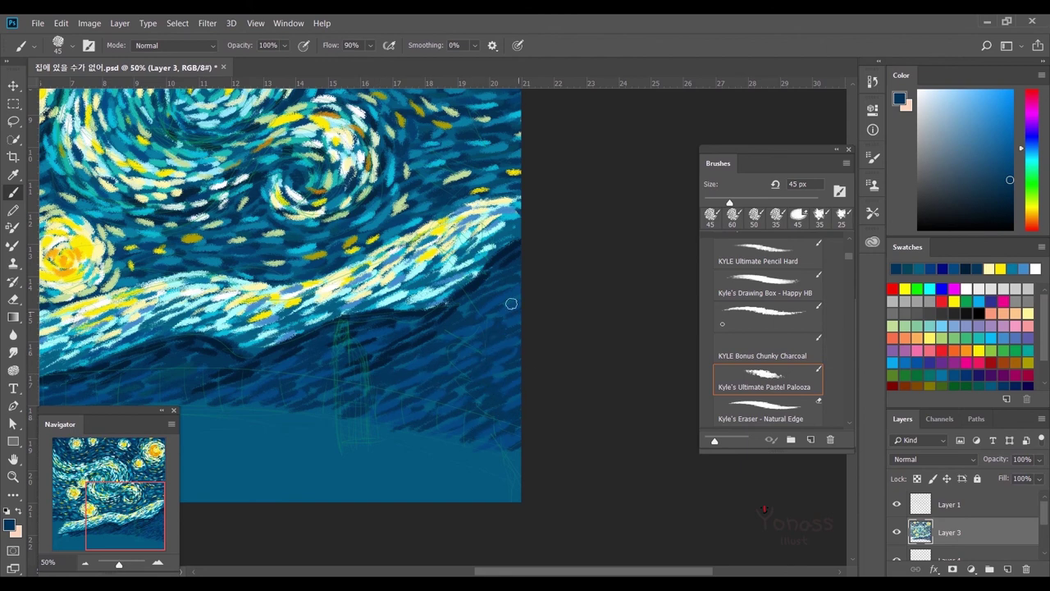
Sample a darker blue and darken the right hills and the hill edge.
{"action": "left_click", "coordinate": [424, 334], "text": "alt"}
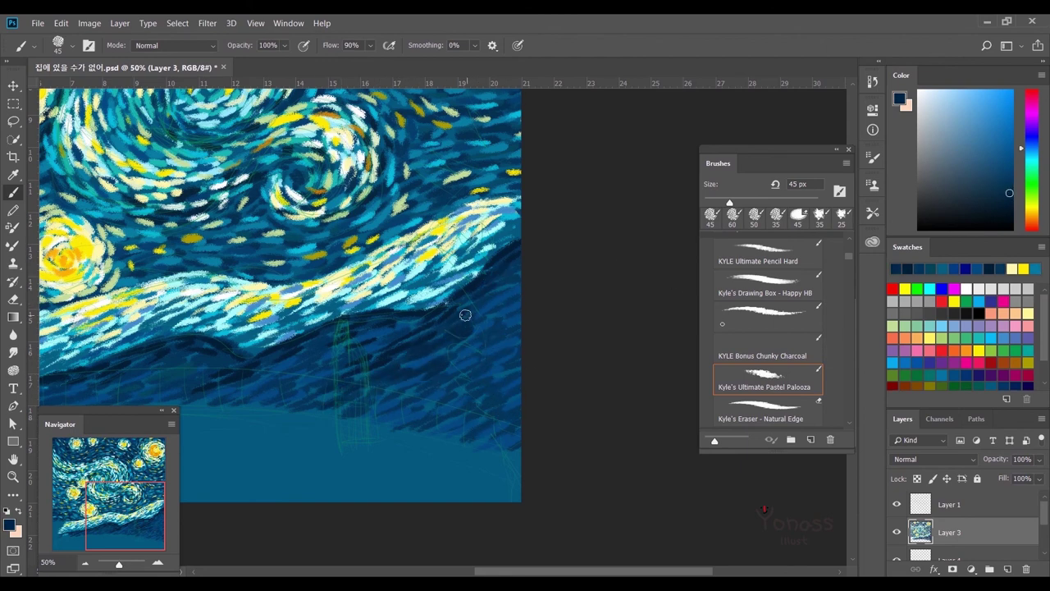
{"action": "left_click_drag", "start_coordinate": [440, 319], "coordinate": [532, 299]}
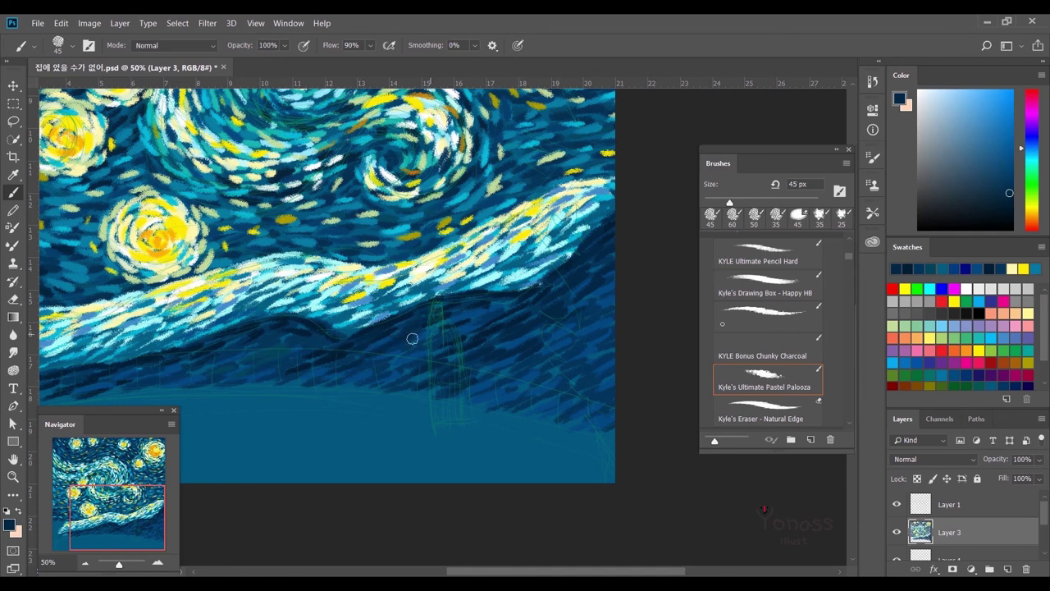
{"action": "mouse_move", "coordinate": [211, 357]}
{"action": "left_mouse_down"}
{"action": "mouse_move", "coordinate": [507, 307]}
{"action": "mouse_move", "coordinate": [175, 361]}
{"action": "mouse_move", "coordinate": [308, 359]}
{"action": "mouse_move", "coordinate": [284, 352]}
{"action": "mouse_move", "coordinate": [446, 326]}
{"action": "mouse_move", "coordinate": [389, 365]}
{"action": "left_mouse_up"}
{"action": "left_click_drag", "start_coordinate": [391, 410], "coordinate": [174, 421]}
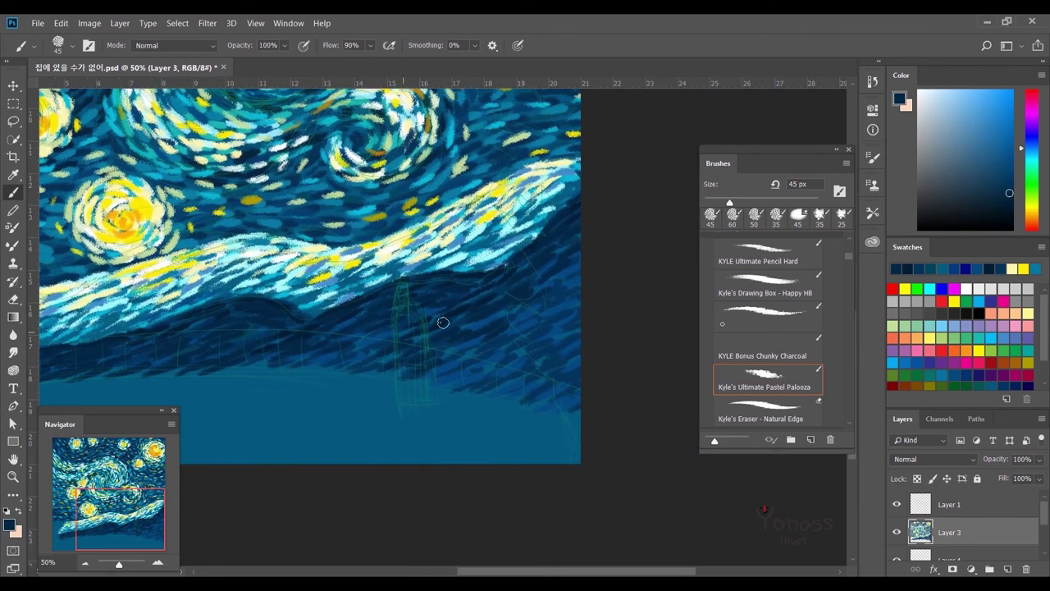
{"action": "mouse_move", "coordinate": [512, 275]}
{"action": "left_mouse_down"}
{"action": "mouse_move", "coordinate": [424, 352]}
{"action": "mouse_move", "coordinate": [516, 314]}
{"action": "left_mouse_up"}
{"action": "left_click_drag", "start_coordinate": [386, 283], "coordinate": [330, 333]}
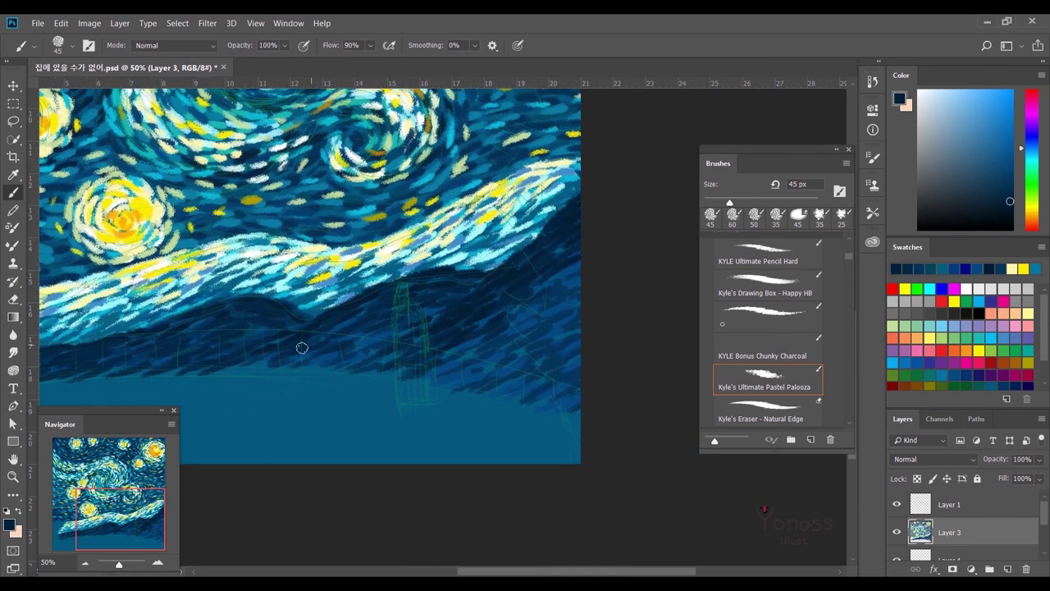
Add small darker blue marks on the hills, then review the whole painting.
{"action": "left_click", "coordinate": [921, 266]}
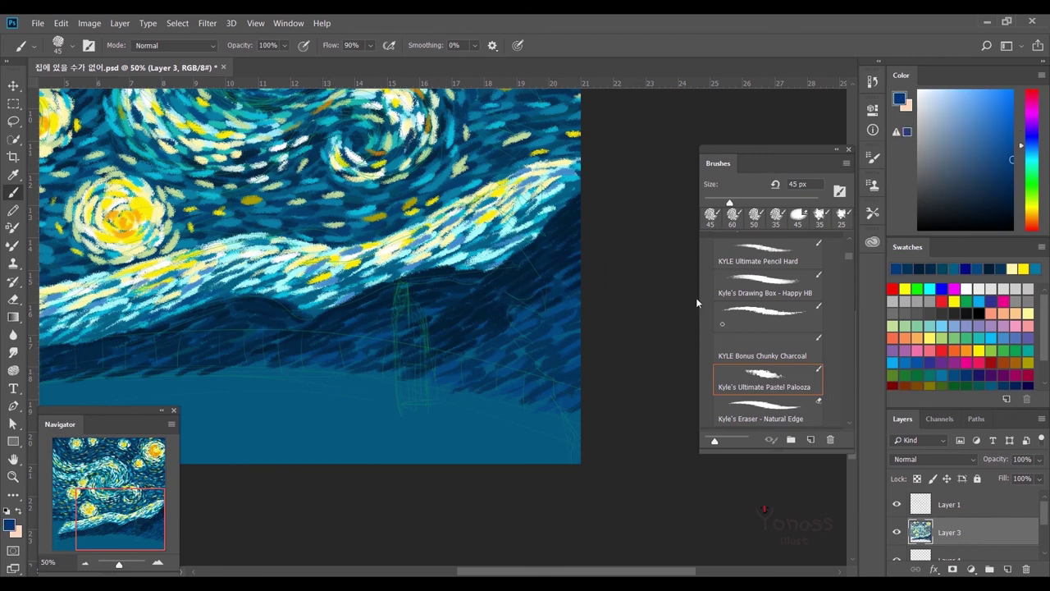
{"action": "scroll", "coordinate": [560, 332], "scroll_direction": "left", "scroll_amount": 2}
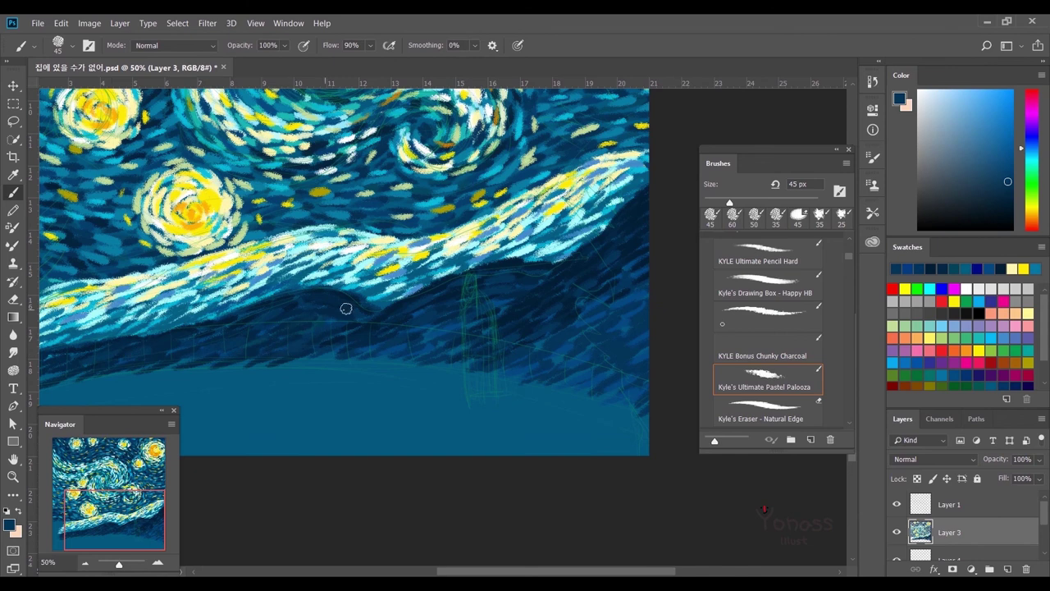
{"action": "left_click", "coordinate": [566, 351], "text": "alt"}
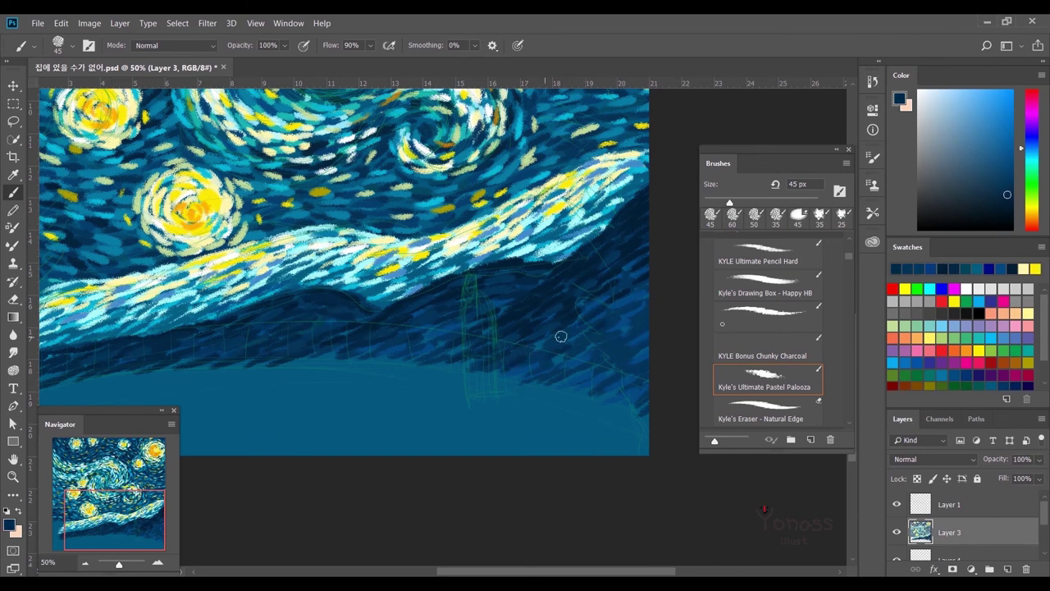
{"action": "left_click_drag", "start_coordinate": [631, 354], "coordinate": [636, 379]}
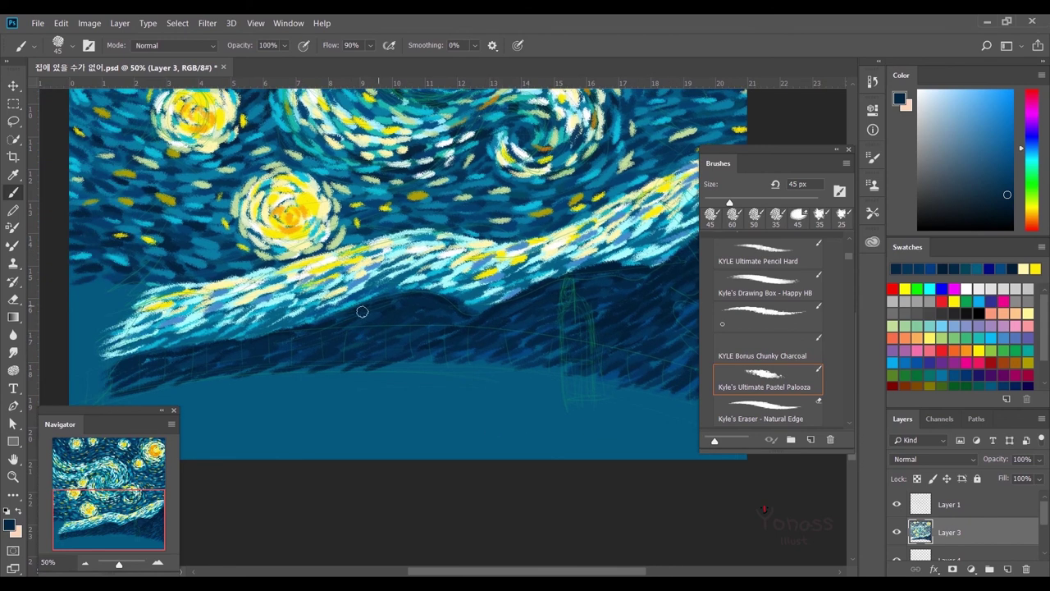
{"action": "left_click_drag", "start_coordinate": [413, 355], "coordinate": [429, 365]}
{"action": "left_click_drag", "start_coordinate": [596, 345], "coordinate": [527, 349]}
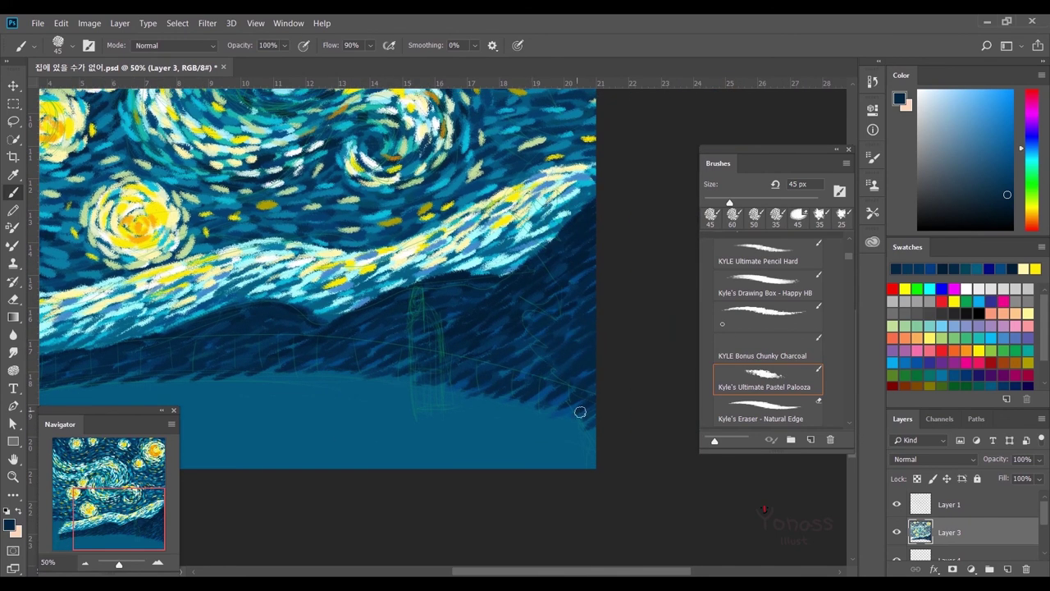
{"action": "left_click_drag", "start_coordinate": [378, 339], "coordinate": [313, 347]}
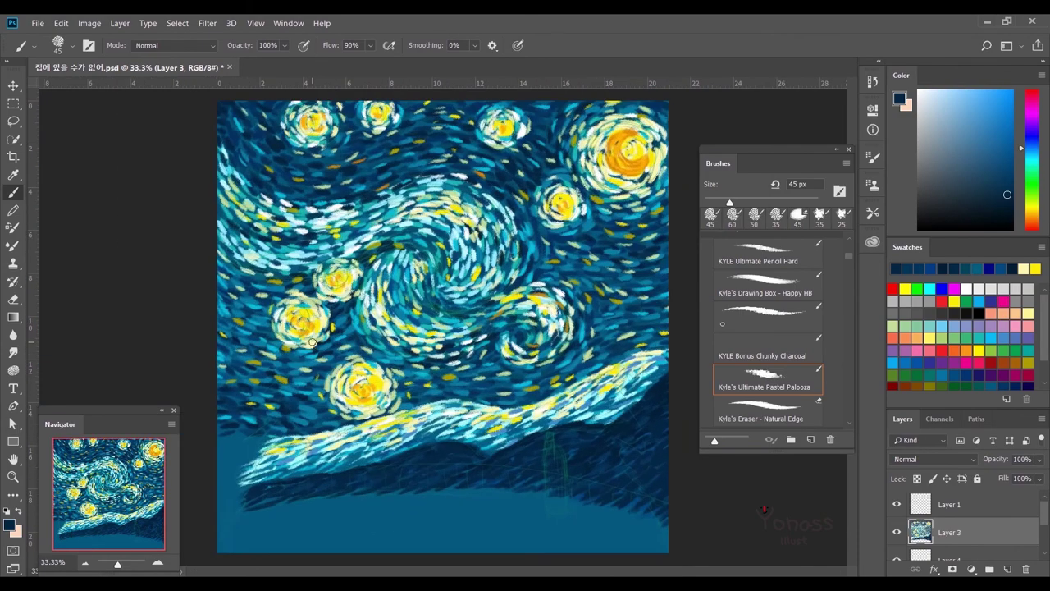
On a new layer with a 69 px textured brush, block in black shapes along the left edge.
{"action": "key", "text": "ctrl+minus"}
{"action": "key", "text": "ctrl+alt+shift+n"}
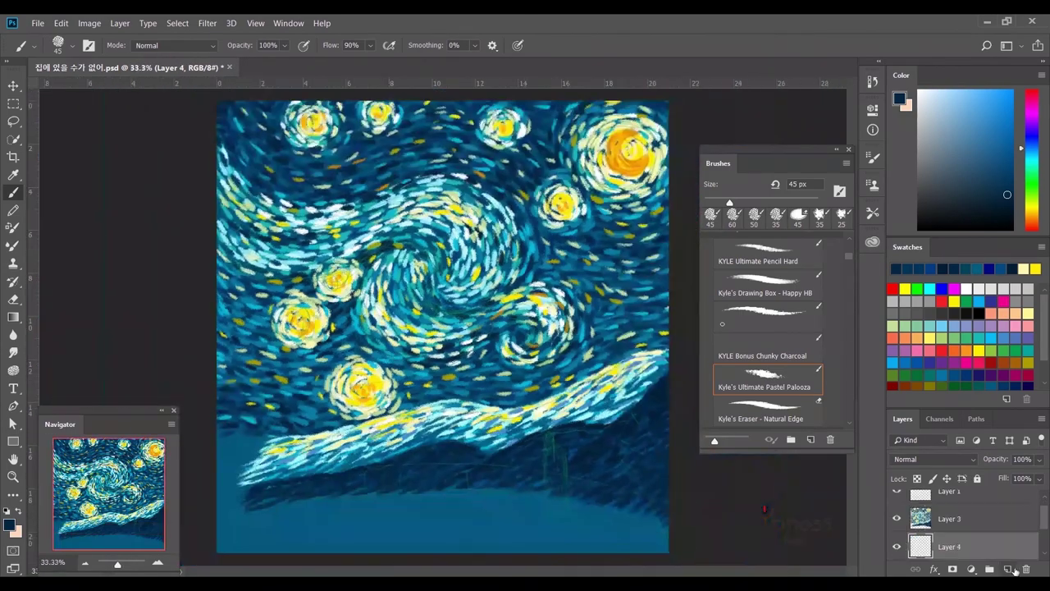
{"action": "left_click", "coordinate": [786, 320]}
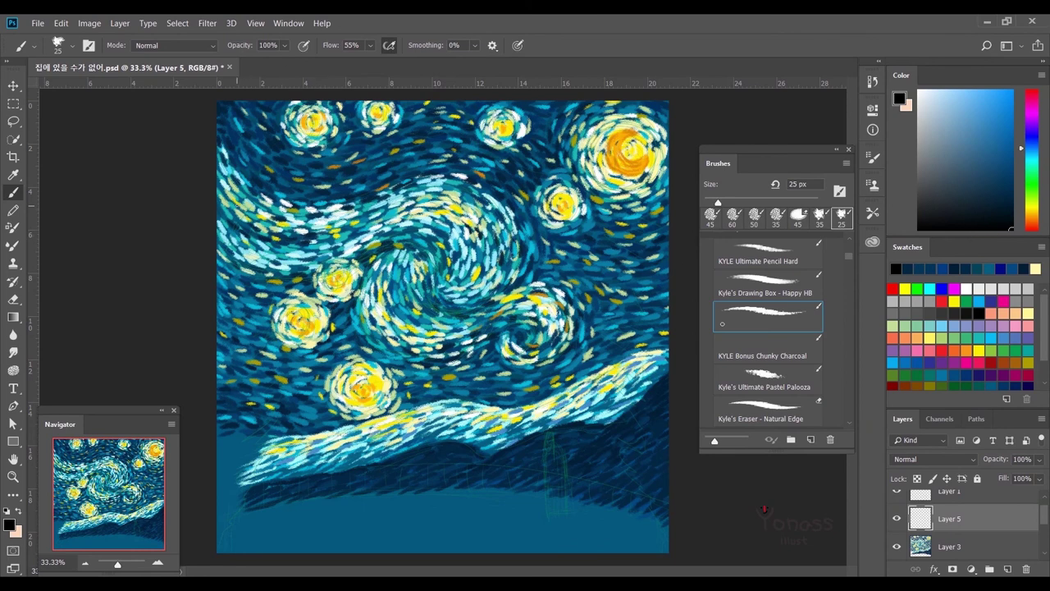
{"action": "left_click_drag", "start_coordinate": [743, 202], "coordinate": [745, 203]}
{"action": "mouse_move", "coordinate": [223, 197]}
{"action": "left_mouse_down"}
{"action": "mouse_move", "coordinate": [242, 386]}
{"action": "mouse_move", "coordinate": [221, 435]}
{"action": "mouse_move", "coordinate": [246, 460]}
{"action": "mouse_move", "coordinate": [231, 460]}
{"action": "mouse_move", "coordinate": [239, 503]}
{"action": "mouse_move", "coordinate": [247, 476]}
{"action": "left_mouse_up"}
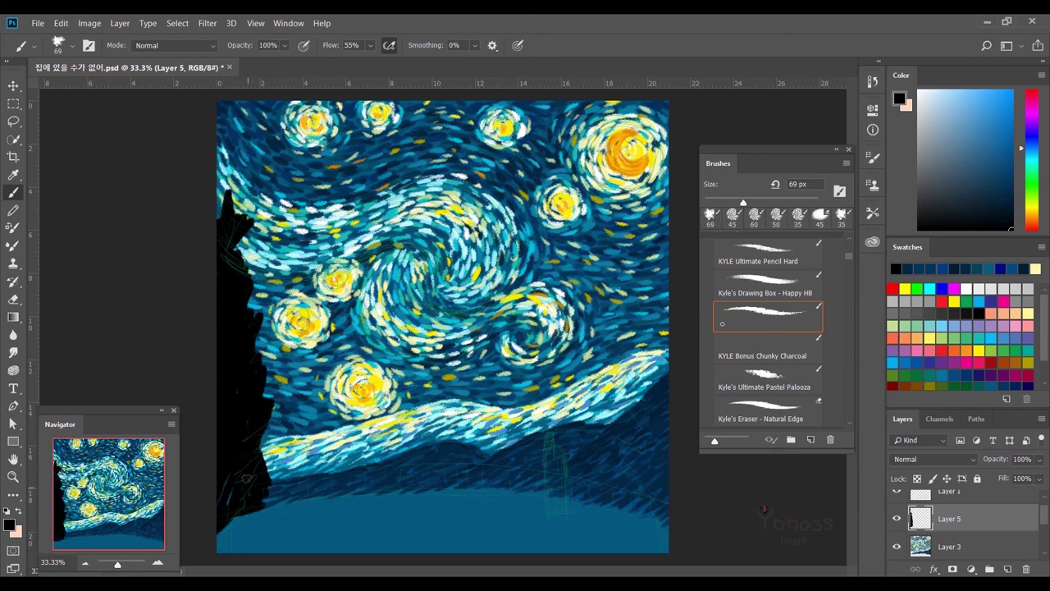
Hide the sketch layer and set the paint colour to white.
{"action": "scroll", "coordinate": [934, 499], "scroll_direction": "up", "scroll_amount": 1}
{"action": "left_click", "coordinate": [897, 504]}
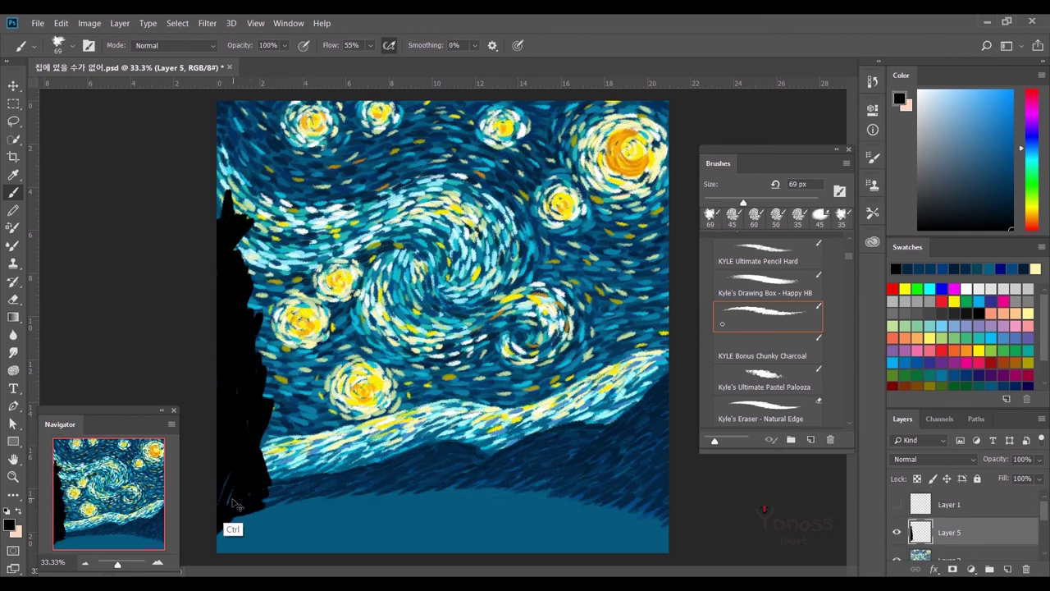
{"action": "left_click", "coordinate": [967, 288]}
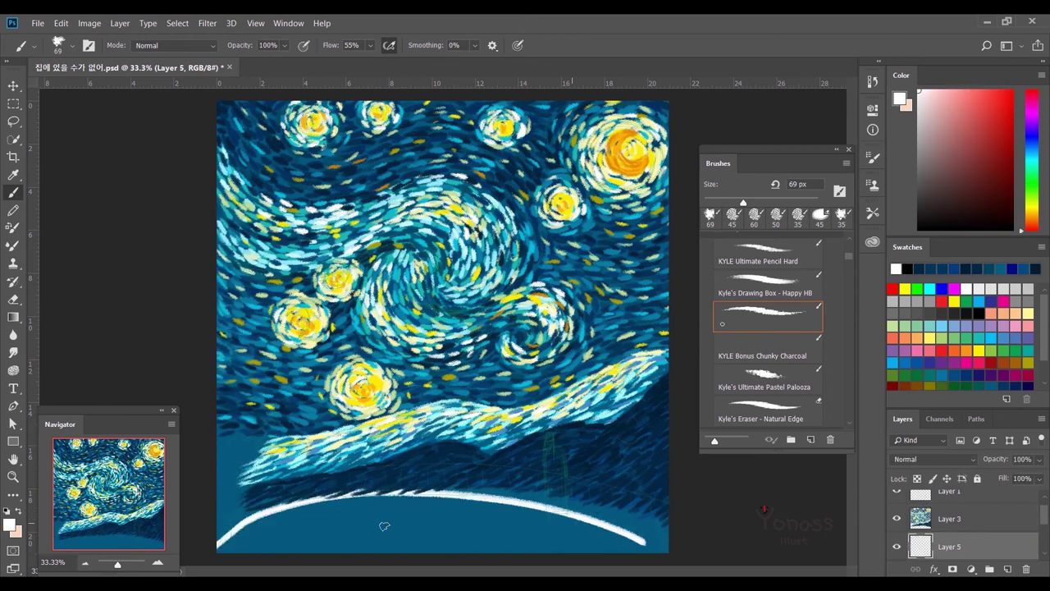
Move Layer 5 up one level and paint white across the lower left of the canvas.
{"action": "key", "text": "ctrl+bracketright"}
{"action": "mouse_move", "coordinate": [338, 535]}
{"action": "left_mouse_down"}
{"action": "mouse_move", "coordinate": [408, 529]}
{"action": "mouse_move", "coordinate": [263, 517]}
{"action": "left_mouse_up"}
{"action": "mouse_move", "coordinate": [345, 504]}
{"action": "left_mouse_down"}
{"action": "mouse_move", "coordinate": [222, 526]}
{"action": "mouse_move", "coordinate": [378, 504]}
{"action": "left_mouse_up"}
{"action": "left_click_drag", "start_coordinate": [247, 521], "coordinate": [409, 497]}
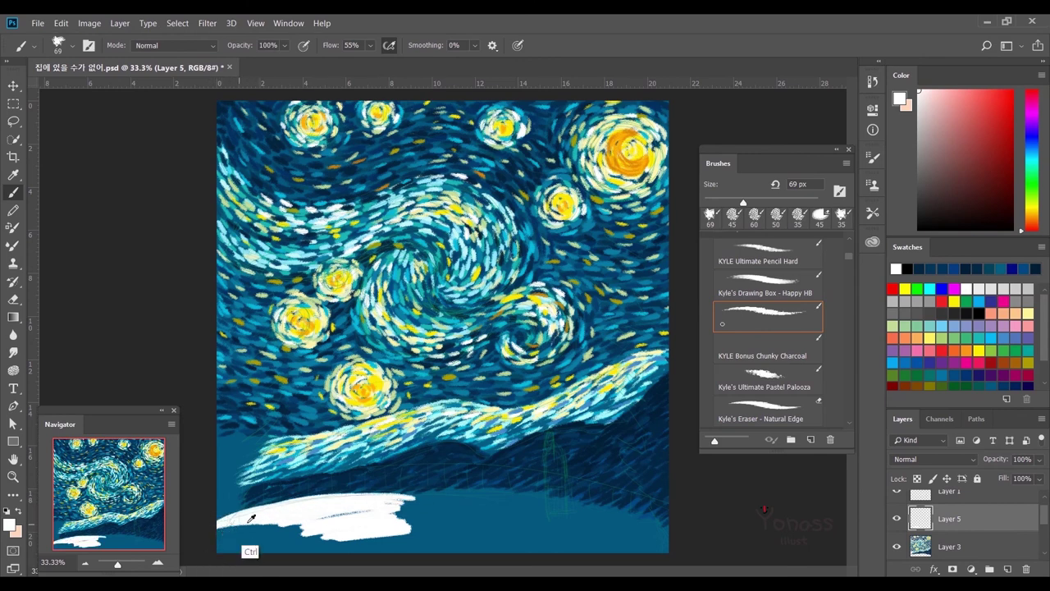
With a larger brush, widen the white mound to the lower right edge.
{"action": "key", "text": "ctrl+alt+Tab"}
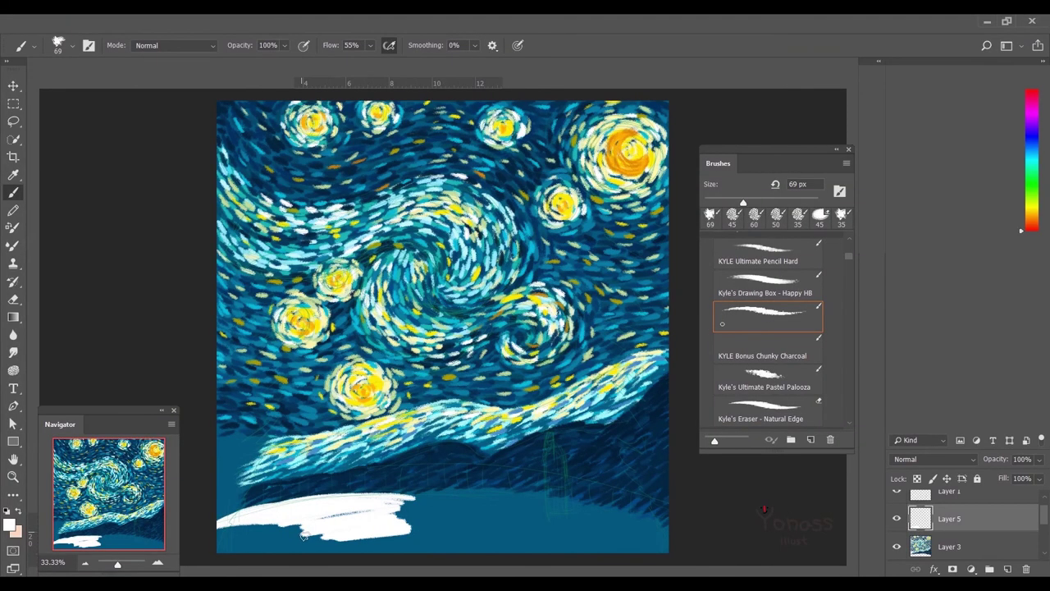
{"action": "key", "text": "Return"}
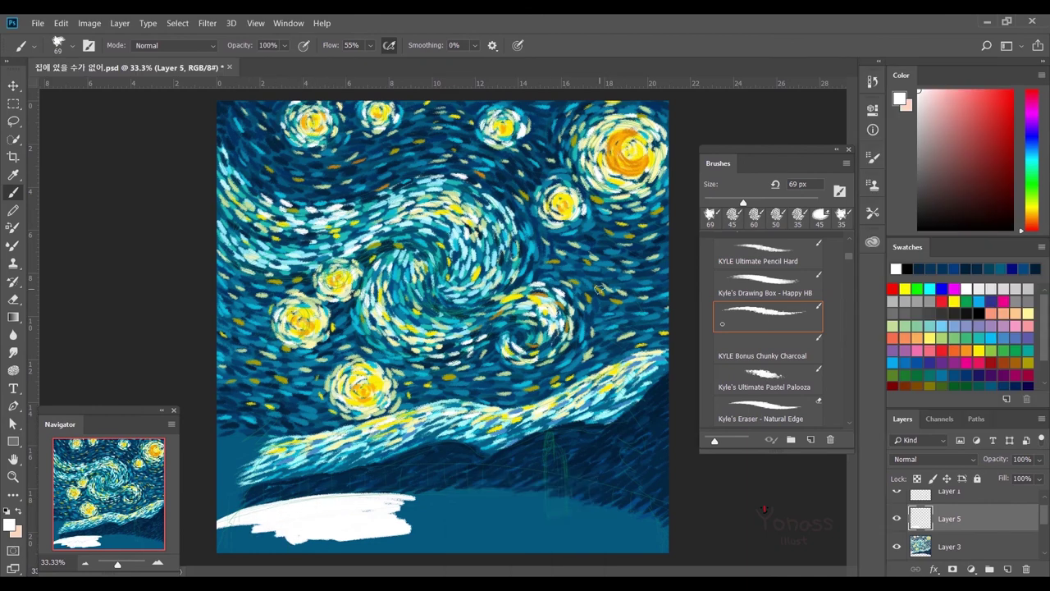
{"action": "mouse_move", "coordinate": [427, 509]}
{"action": "left_mouse_down"}
{"action": "mouse_move", "coordinate": [459, 526]}
{"action": "mouse_move", "coordinate": [263, 541]}
{"action": "mouse_move", "coordinate": [328, 551]}
{"action": "mouse_move", "coordinate": [640, 546]}
{"action": "mouse_move", "coordinate": [352, 503]}
{"action": "mouse_move", "coordinate": [519, 514]}
{"action": "left_mouse_up"}
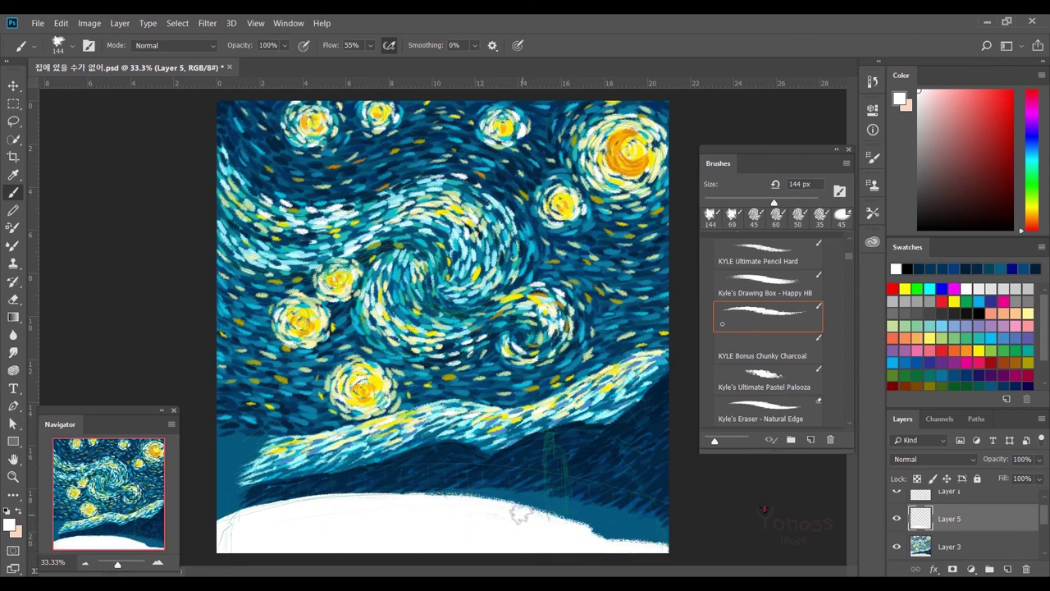
{"action": "left_click_drag", "start_coordinate": [422, 500], "coordinate": [669, 546]}
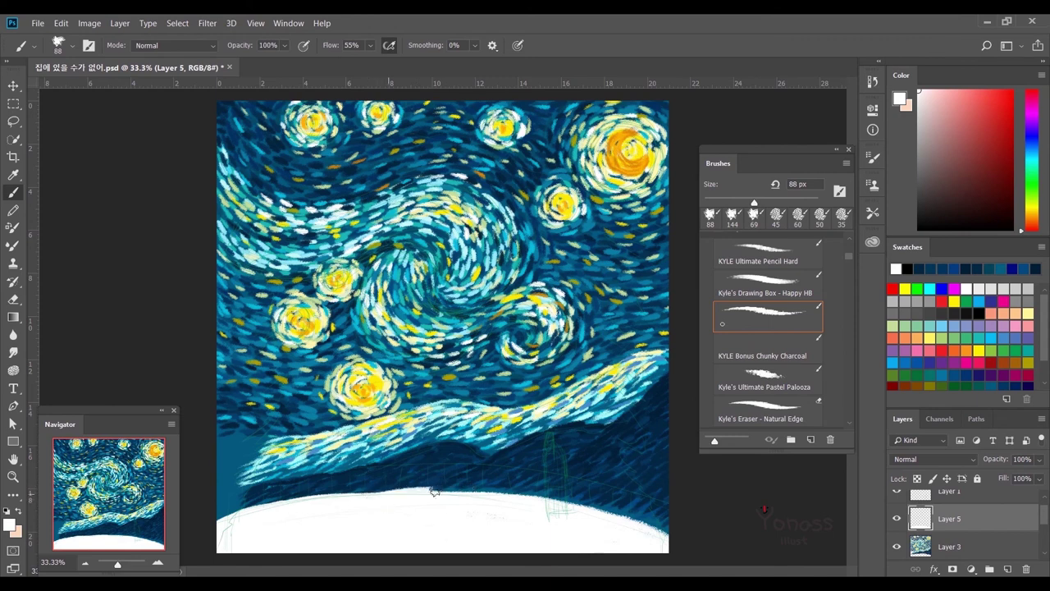
{"action": "mouse_move", "coordinate": [658, 533]}
{"action": "left_mouse_down"}
{"action": "mouse_move", "coordinate": [413, 497]}
{"action": "mouse_move", "coordinate": [613, 518]}
{"action": "left_mouse_up"}
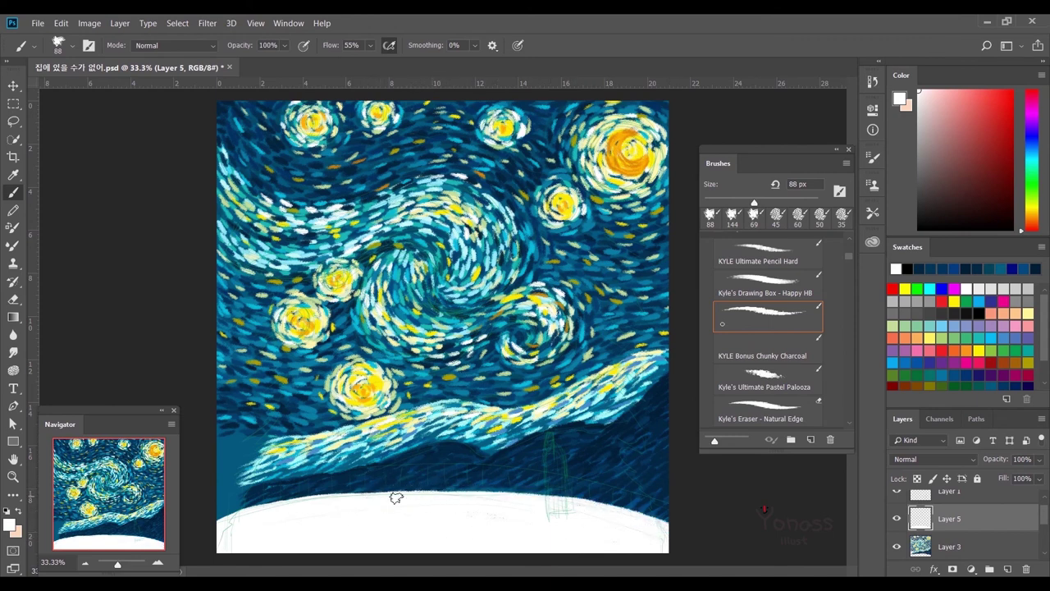
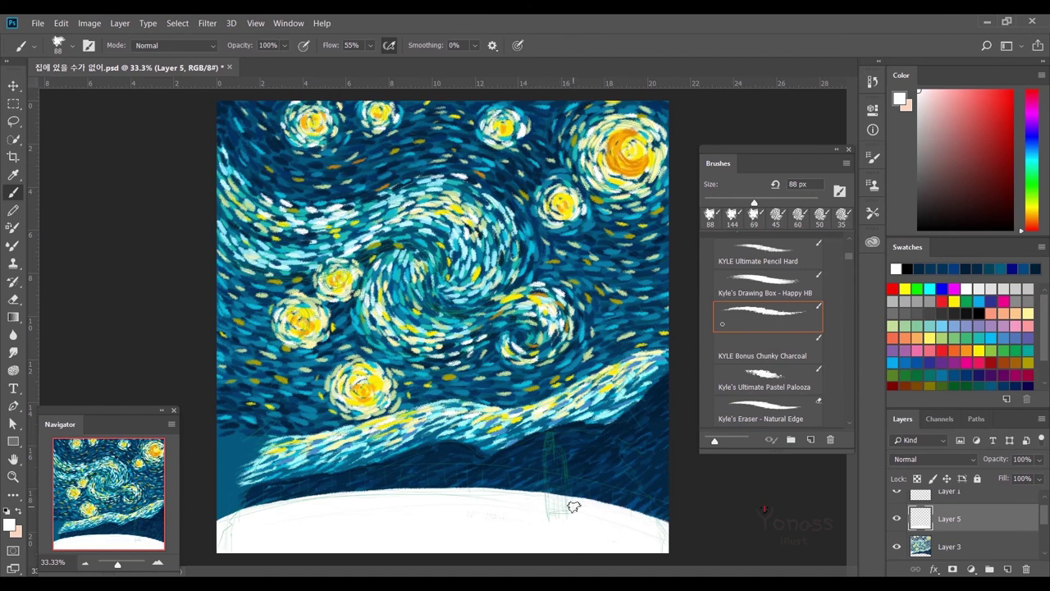
Hide Layer 1, then on a new layer paint light and sampled darker blue strokes along the lower-left hill edge.
{"action": "left_click", "coordinate": [897, 491]}
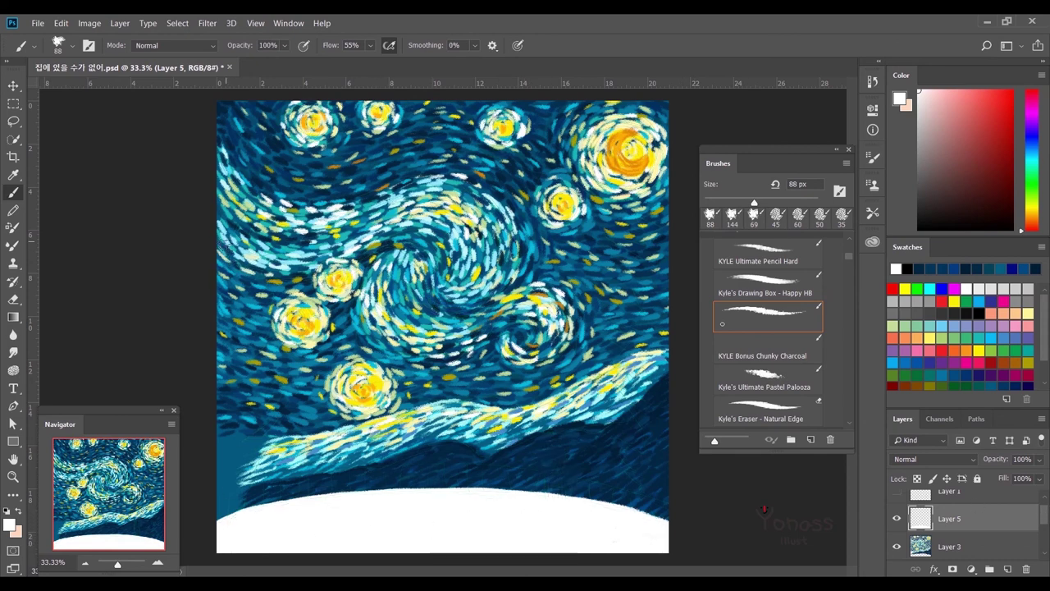
{"action": "left_click", "coordinate": [1008, 570]}
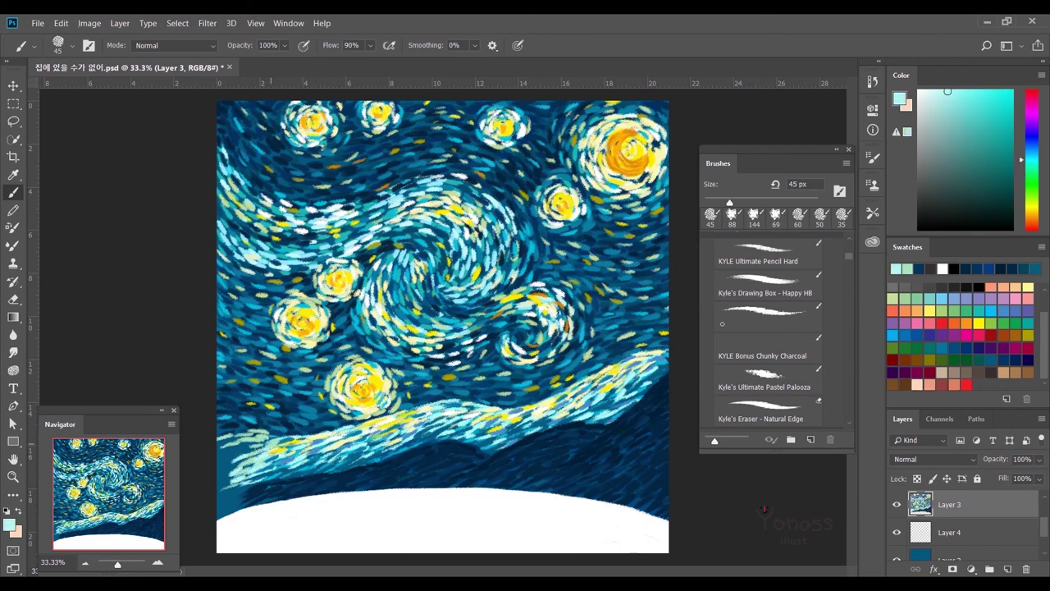
{"action": "mouse_move", "coordinate": [223, 459]}
{"action": "left_mouse_down"}
{"action": "mouse_move", "coordinate": [270, 445]}
{"action": "mouse_move", "coordinate": [250, 448]}
{"action": "mouse_move", "coordinate": [279, 428]}
{"action": "mouse_move", "coordinate": [297, 435]}
{"action": "left_mouse_up"}
{"action": "left_click", "coordinate": [277, 468], "text": "alt"}
{"action": "left_click_drag", "start_coordinate": [220, 484], "coordinate": [266, 458]}
{"action": "left_click", "coordinate": [281, 469], "text": "alt"}
{"action": "left_click_drag", "start_coordinate": [264, 457], "coordinate": [223, 475]}
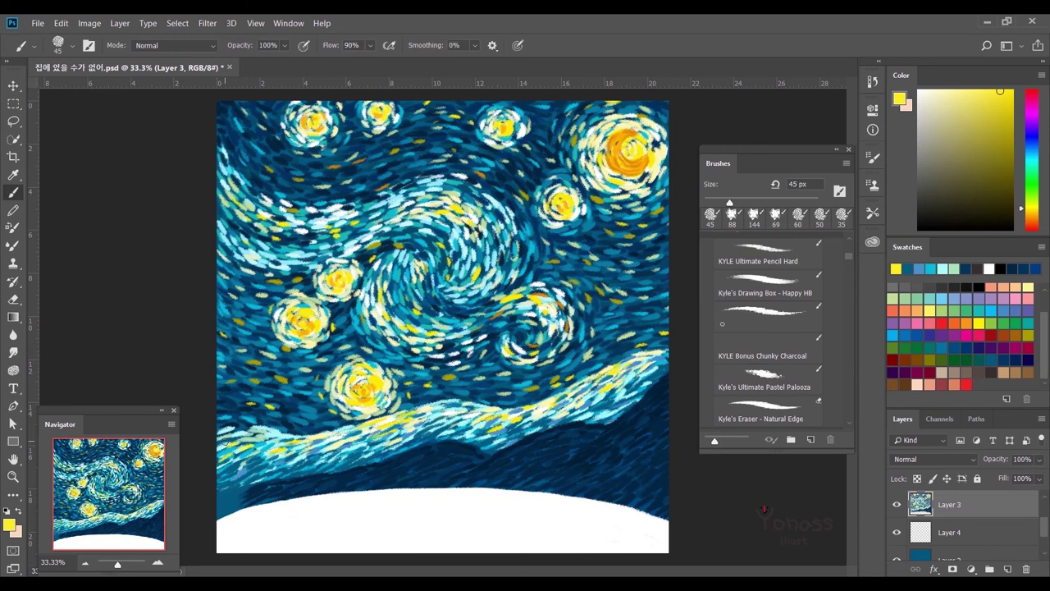
Try pale yellow, dark blue and darker navy swatch colours.
{"action": "left_click", "coordinate": [1029, 287]}
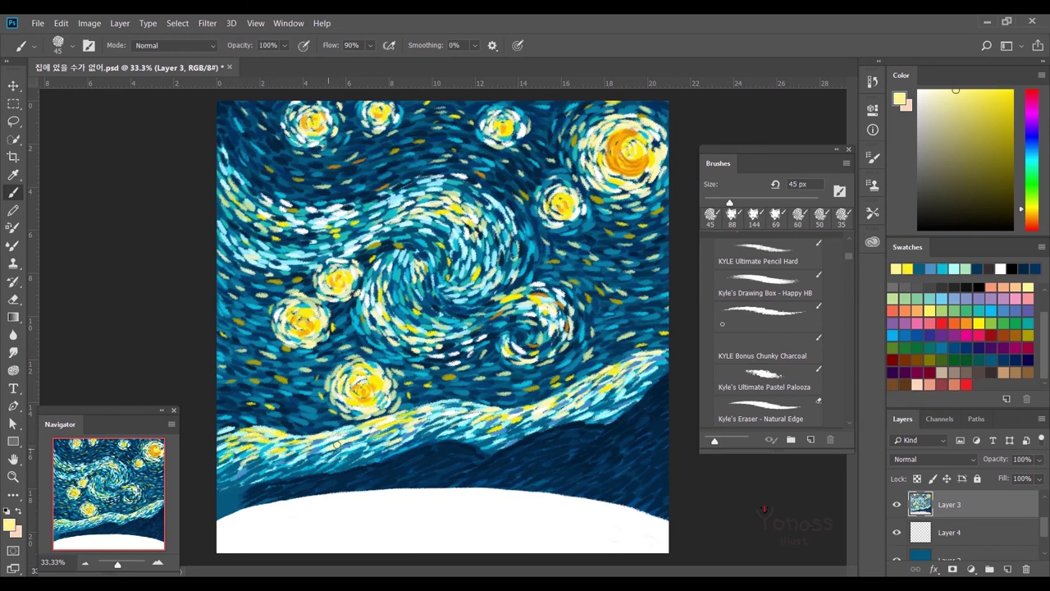
{"action": "left_click", "coordinate": [1035, 267]}
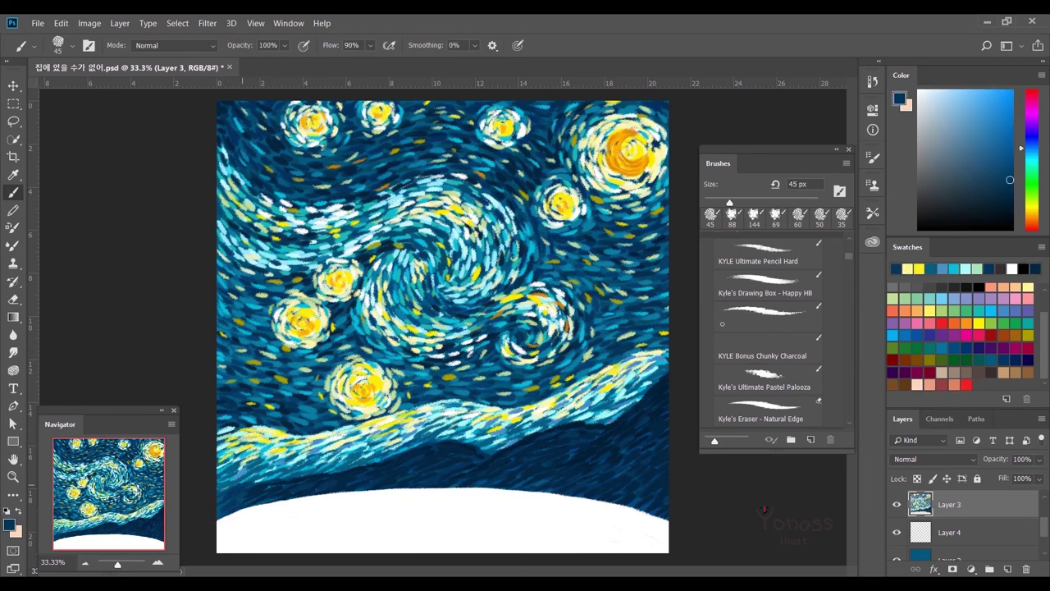
{"action": "left_click", "coordinate": [1036, 267]}
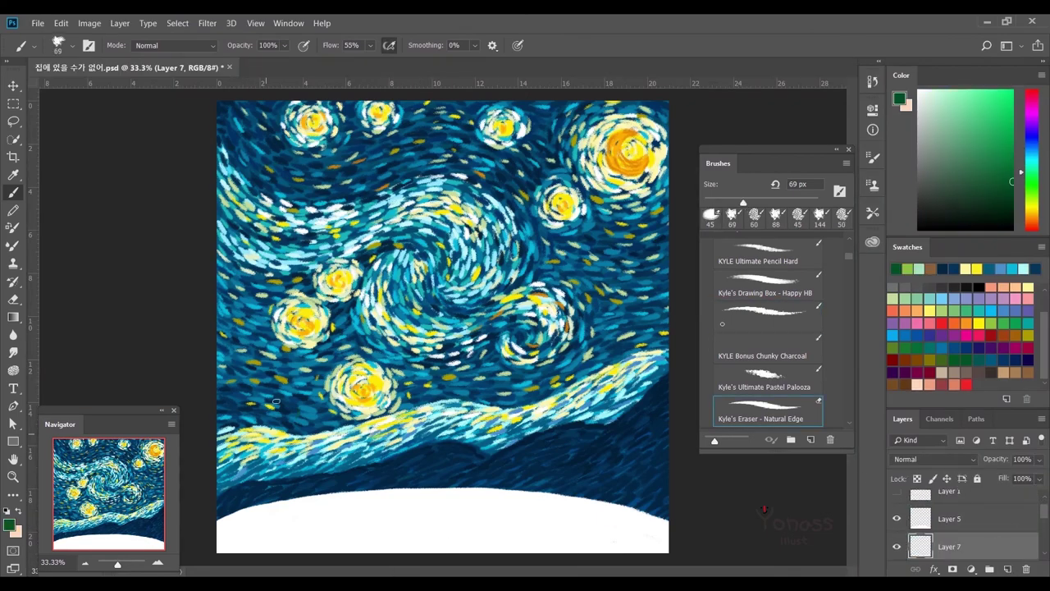
Paint a dark green stem with a long first leaf and a second leaf branching right.
{"action": "mouse_move", "coordinate": [242, 508]}
{"action": "left_mouse_down"}
{"action": "mouse_move", "coordinate": [251, 379]}
{"action": "mouse_move", "coordinate": [307, 263]}
{"action": "mouse_move", "coordinate": [265, 318]}
{"action": "left_mouse_up"}
{"action": "mouse_move", "coordinate": [251, 411]}
{"action": "left_mouse_down"}
{"action": "mouse_move", "coordinate": [330, 354]}
{"action": "mouse_move", "coordinate": [250, 425]}
{"action": "left_mouse_up"}
{"action": "mouse_move", "coordinate": [332, 358]}
{"action": "left_mouse_down"}
{"action": "mouse_move", "coordinate": [252, 423]}
{"action": "mouse_move", "coordinate": [222, 322]}
{"action": "mouse_move", "coordinate": [236, 412]}
{"action": "mouse_move", "coordinate": [333, 415]}
{"action": "mouse_move", "coordinate": [247, 439]}
{"action": "mouse_move", "coordinate": [239, 496]}
{"action": "left_mouse_up"}
{"action": "key", "text": "ctrl+z"}
Add a small leaf left of the stem base, then undo a stray orange stroke on the figure.
{"action": "left_click_drag", "start_coordinate": [219, 435], "coordinate": [242, 494]}
{"action": "key", "text": "ctrl+z"}
{"action": "left_click_drag", "start_coordinate": [215, 443], "coordinate": [236, 488]}
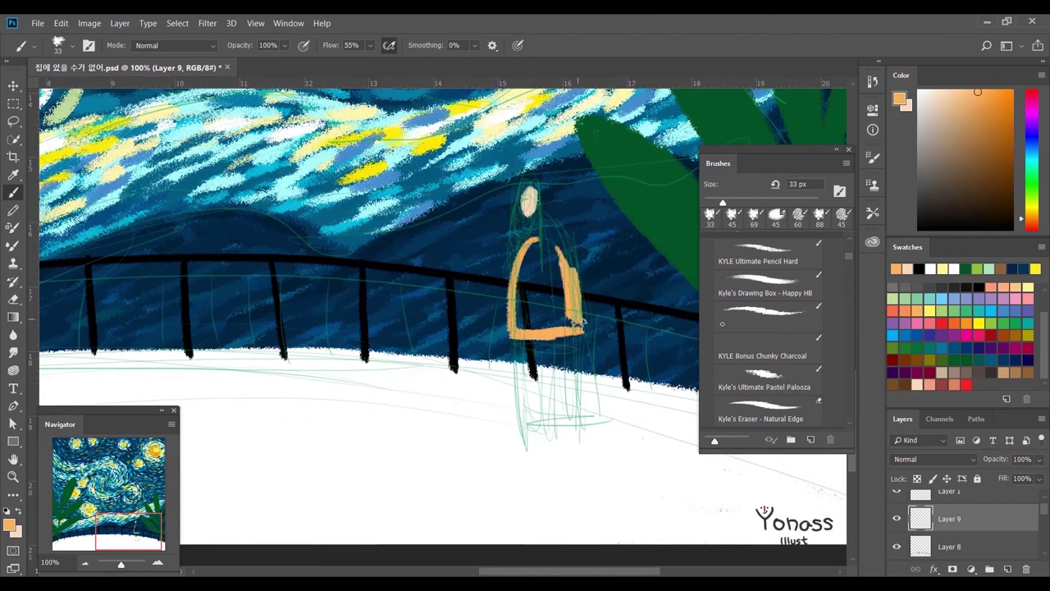
{"action": "mouse_move", "coordinate": [579, 323]}
{"action": "left_mouse_down"}
{"action": "mouse_move", "coordinate": [525, 304]}
{"action": "mouse_move", "coordinate": [534, 262]}
{"action": "left_mouse_up"}
{"action": "key", "text": "ctrl+z"}
Erase the leftover orange, then outline and fill the figure's top in solid orange.
{"action": "left_click", "coordinate": [763, 410]}
{"action": "left_click_drag", "start_coordinate": [529, 197], "coordinate": [513, 292]}
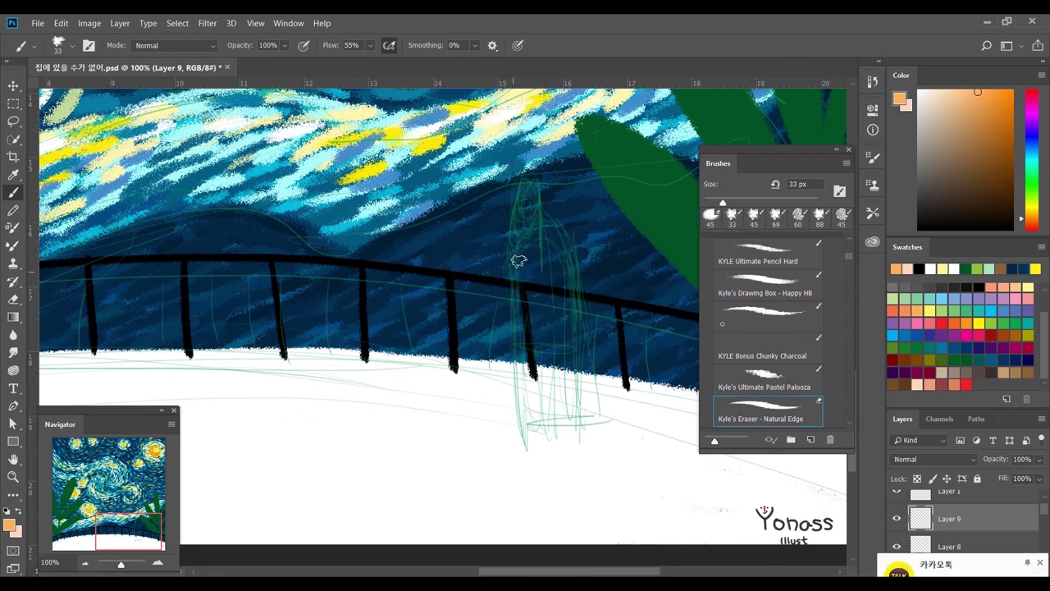
{"action": "left_click_drag", "start_coordinate": [499, 286], "coordinate": [601, 282]}
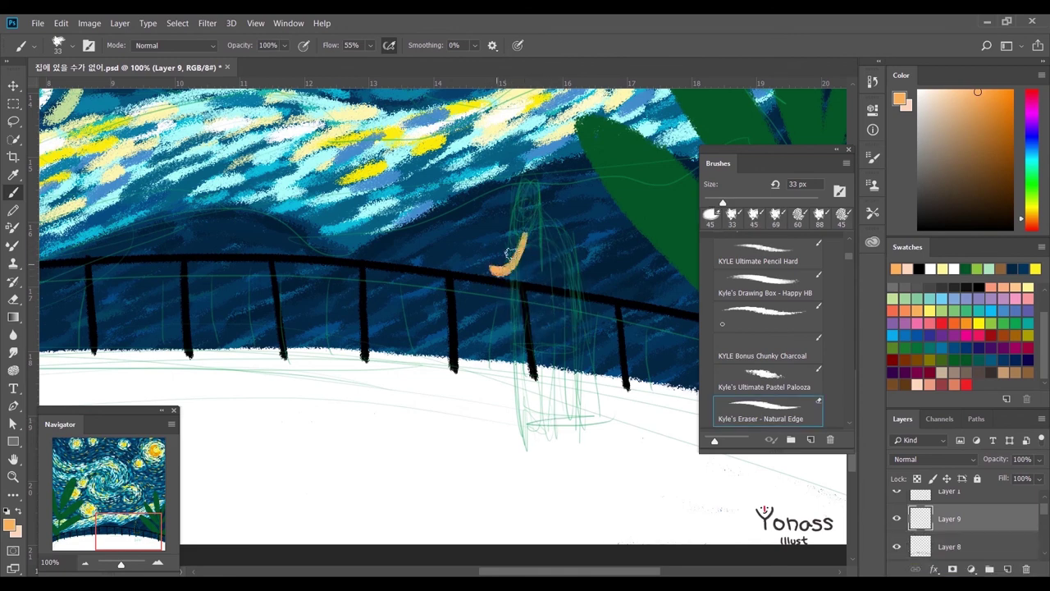
{"action": "mouse_move", "coordinate": [587, 247]}
{"action": "left_mouse_down"}
{"action": "mouse_move", "coordinate": [525, 349]}
{"action": "mouse_move", "coordinate": [591, 337]}
{"action": "left_mouse_up"}
{"action": "mouse_move", "coordinate": [529, 266]}
{"action": "left_mouse_down"}
{"action": "mouse_move", "coordinate": [521, 338]}
{"action": "mouse_move", "coordinate": [592, 335]}
{"action": "mouse_move", "coordinate": [546, 332]}
{"action": "mouse_move", "coordinate": [574, 238]}
{"action": "left_mouse_up"}
{"action": "key", "text": "e"}
{"action": "key", "text": "b"}
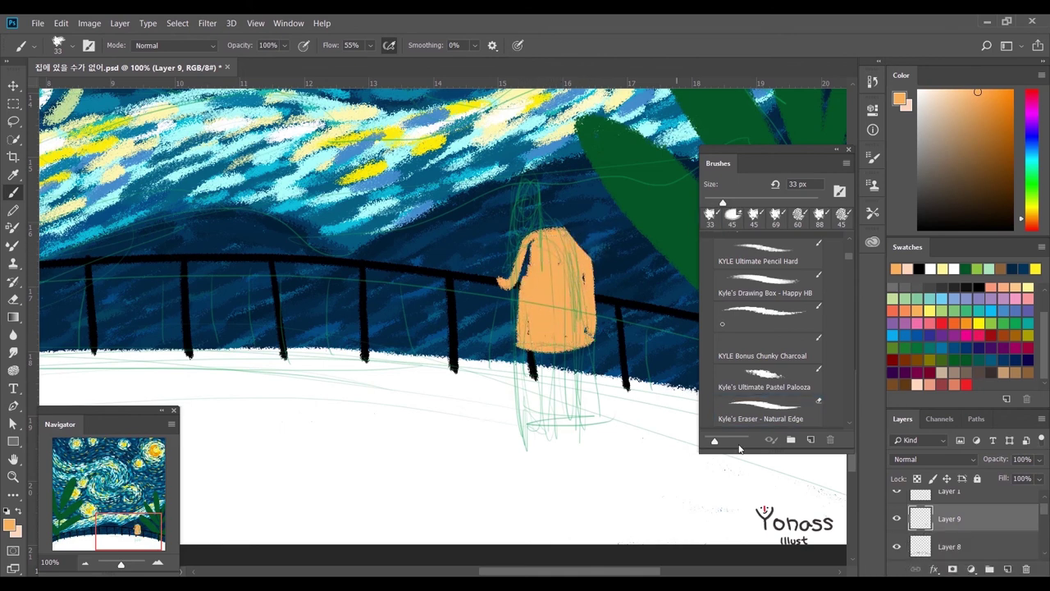
{"action": "mouse_move", "coordinate": [566, 230]}
{"action": "left_mouse_down"}
{"action": "mouse_move", "coordinate": [601, 345]}
{"action": "mouse_move", "coordinate": [526, 349]}
{"action": "left_mouse_up"}
{"action": "mouse_move", "coordinate": [530, 246]}
{"action": "left_mouse_down"}
{"action": "mouse_move", "coordinate": [496, 283]}
{"action": "mouse_move", "coordinate": [528, 246]}
{"action": "left_mouse_up"}
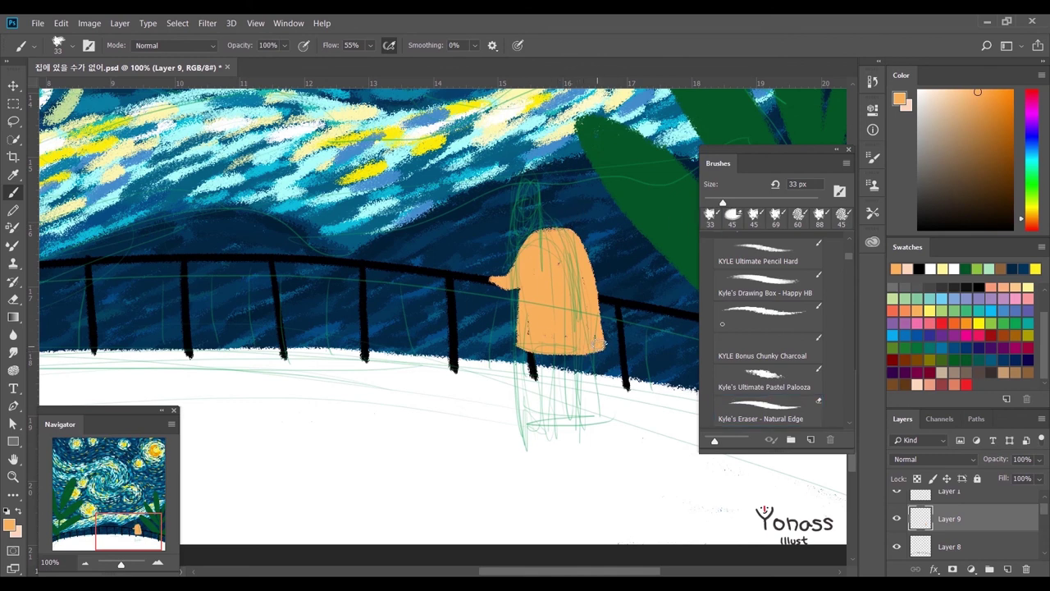
Trim the figure's outstretched arm and widen the top's right edge and shoulder.
{"action": "key", "text": "e"}
{"action": "left_click_drag", "start_coordinate": [517, 283], "coordinate": [519, 297]}
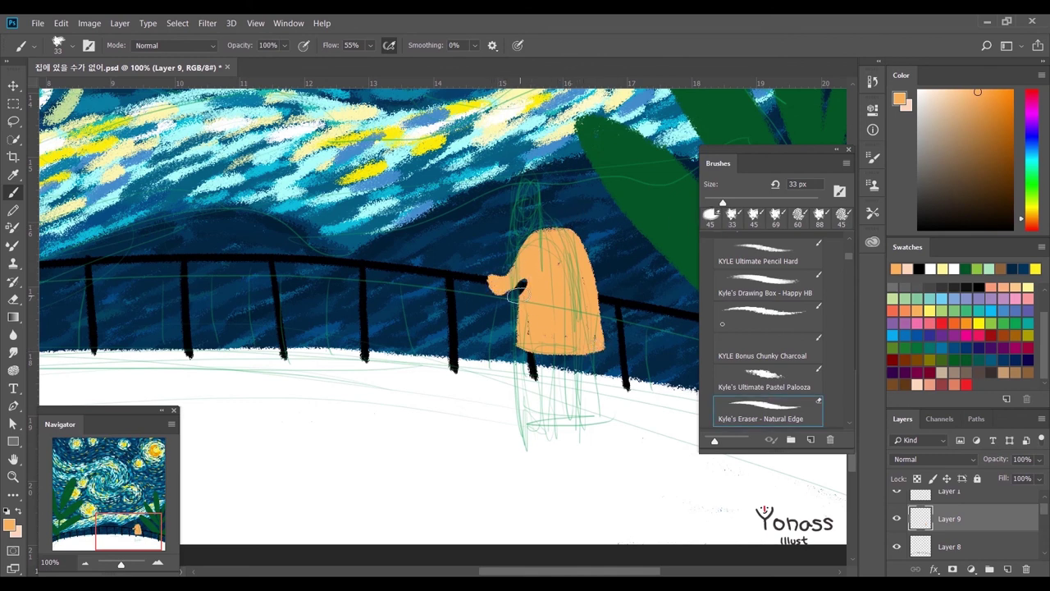
{"action": "key", "text": "ctrl+z"}
{"action": "key", "text": "b"}
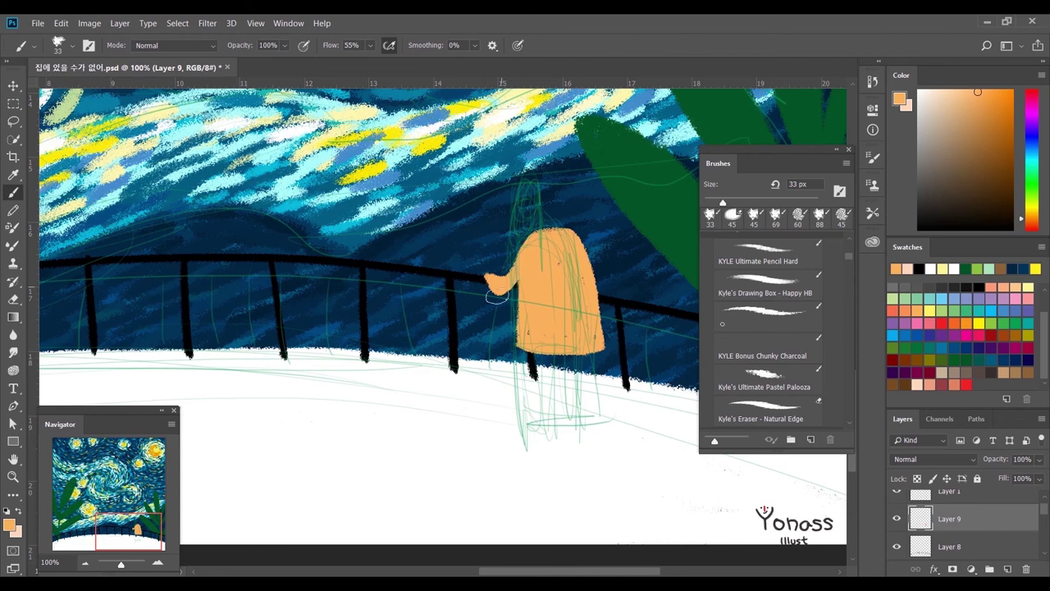
{"action": "left_click_drag", "start_coordinate": [491, 283], "coordinate": [514, 297]}
{"action": "key", "text": "e"}
{"action": "key", "text": "b"}
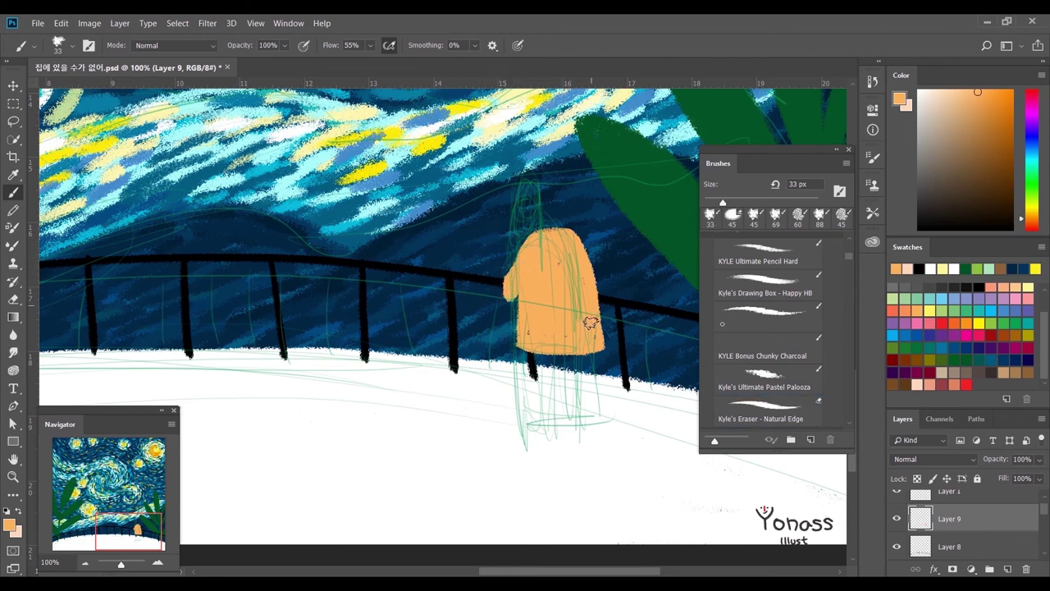
{"action": "mouse_move", "coordinate": [607, 340]}
{"action": "left_mouse_down"}
{"action": "mouse_move", "coordinate": [597, 293]}
{"action": "mouse_move", "coordinate": [606, 351]}
{"action": "left_mouse_up"}
{"action": "left_click_drag", "start_coordinate": [564, 232], "coordinate": [607, 341]}
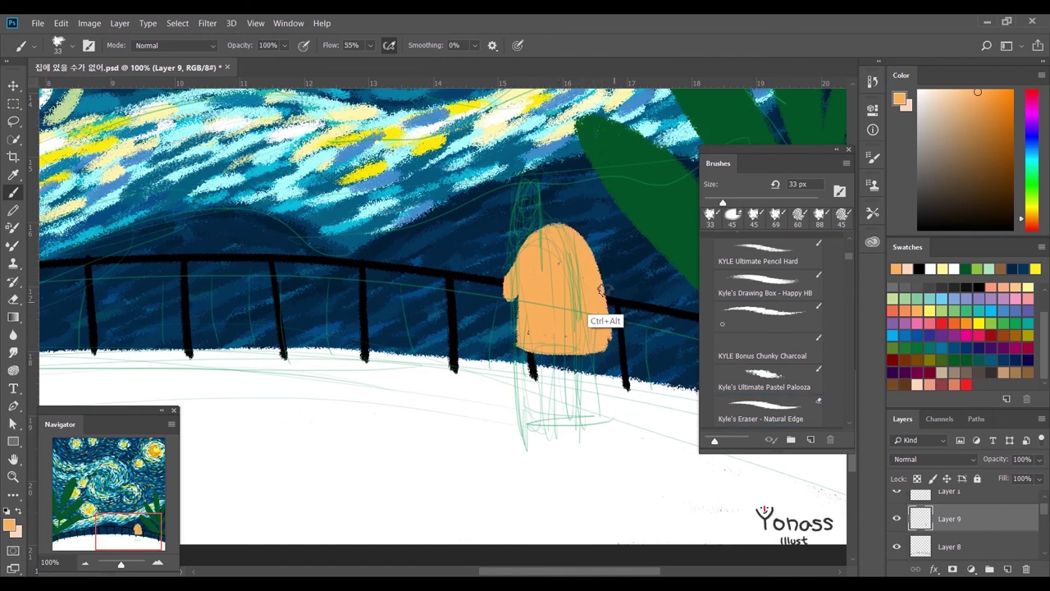
{"action": "left_click", "coordinate": [608, 324], "text": "ctrl"}
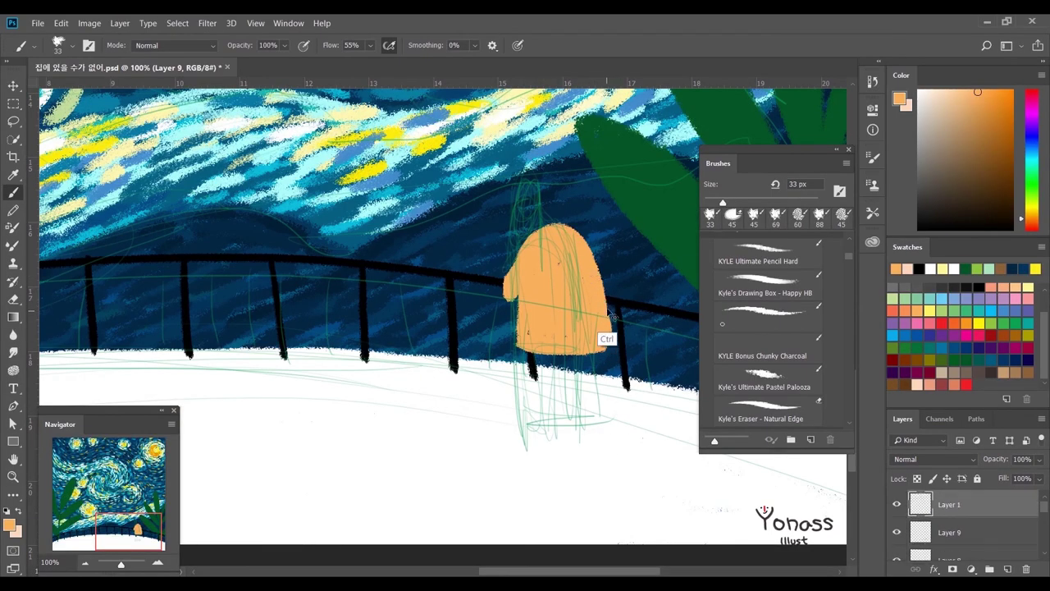
Round off the top's lower-right edge and add a pants layer beneath Layer 9.
{"action": "left_click_drag", "start_coordinate": [599, 300], "coordinate": [605, 352]}
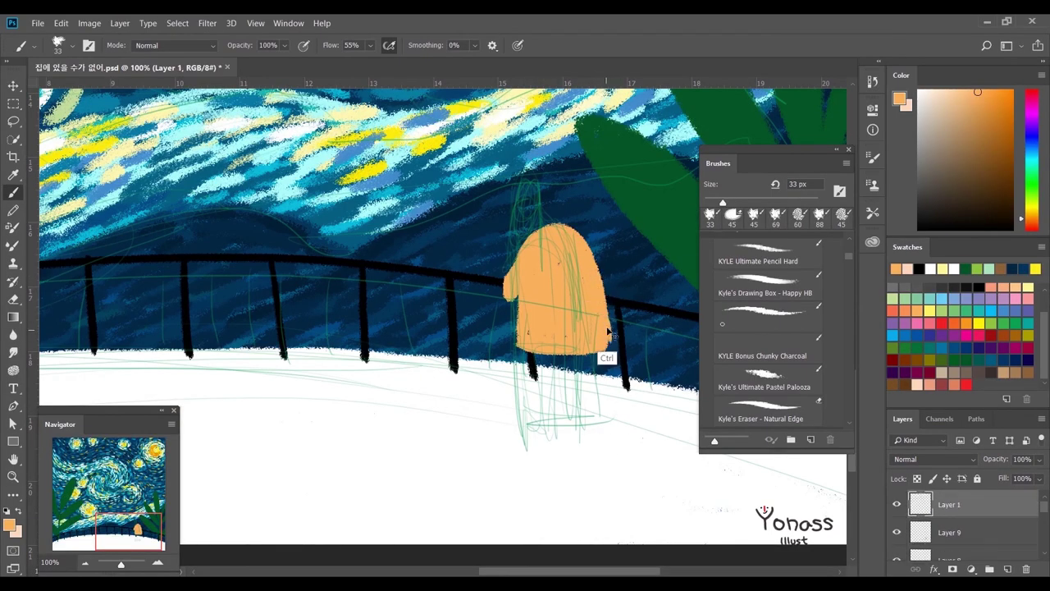
{"action": "left_click", "coordinate": [940, 347]}
{"action": "key", "text": "ctrl+shift+alt+n"}
{"action": "left_click_drag", "start_coordinate": [956, 504], "coordinate": [972, 533]}
Try olive strokes for the left and right legs, undoing the attempts.
{"action": "left_click", "coordinate": [930, 347]}
{"action": "left_click_drag", "start_coordinate": [519, 348], "coordinate": [530, 467]}
{"action": "left_click_drag", "start_coordinate": [609, 339], "coordinate": [609, 433]}
{"action": "key", "text": "ctrl+z"}
{"action": "key", "text": "ctrl+z"}
{"action": "left_click_drag", "start_coordinate": [602, 343], "coordinate": [599, 455]}
{"action": "key", "text": "ctrl+z"}
{"action": "key", "text": "e"}
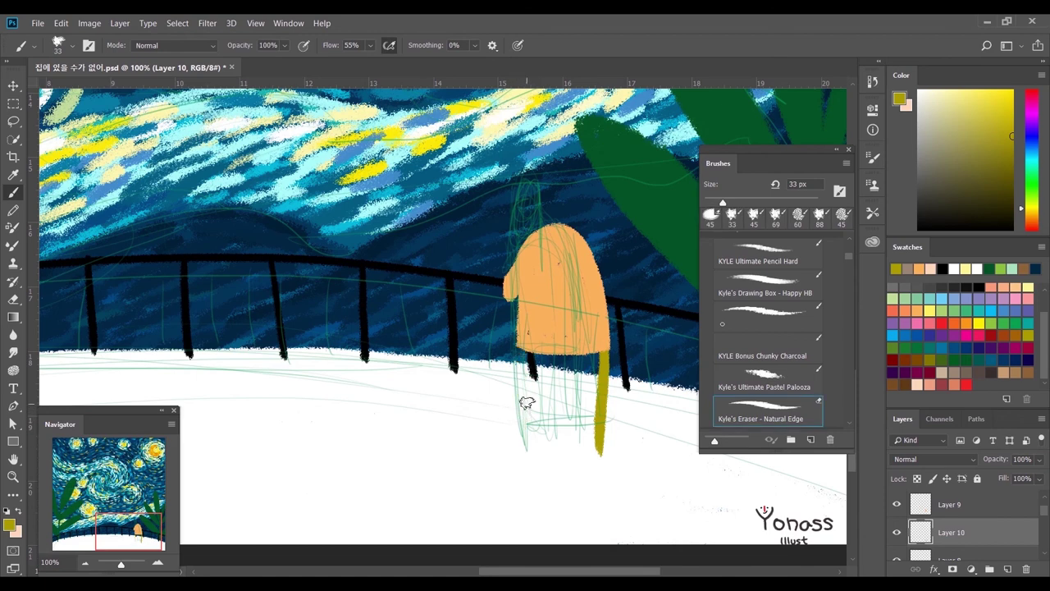
{"action": "key", "text": "ctrl+z"}
{"action": "key", "text": "b"}
Paint both olive legs solid, curving the right leg down into the foot.
{"action": "left_click_drag", "start_coordinate": [601, 351], "coordinate": [610, 457]}
{"action": "mouse_move", "coordinate": [558, 355]}
{"action": "left_mouse_down"}
{"action": "mouse_move", "coordinate": [562, 388]}
{"action": "mouse_move", "coordinate": [609, 460]}
{"action": "left_mouse_up"}
{"action": "mouse_move", "coordinate": [522, 349]}
{"action": "left_mouse_down"}
{"action": "mouse_move", "coordinate": [560, 394]}
{"action": "mouse_move", "coordinate": [540, 462]}
{"action": "left_mouse_up"}
{"action": "mouse_move", "coordinate": [522, 367]}
{"action": "left_mouse_down"}
{"action": "mouse_move", "coordinate": [521, 443]}
{"action": "mouse_move", "coordinate": [558, 466]}
{"action": "mouse_move", "coordinate": [548, 463]}
{"action": "left_mouse_up"}
{"action": "left_click_drag", "start_coordinate": [585, 378], "coordinate": [599, 452]}
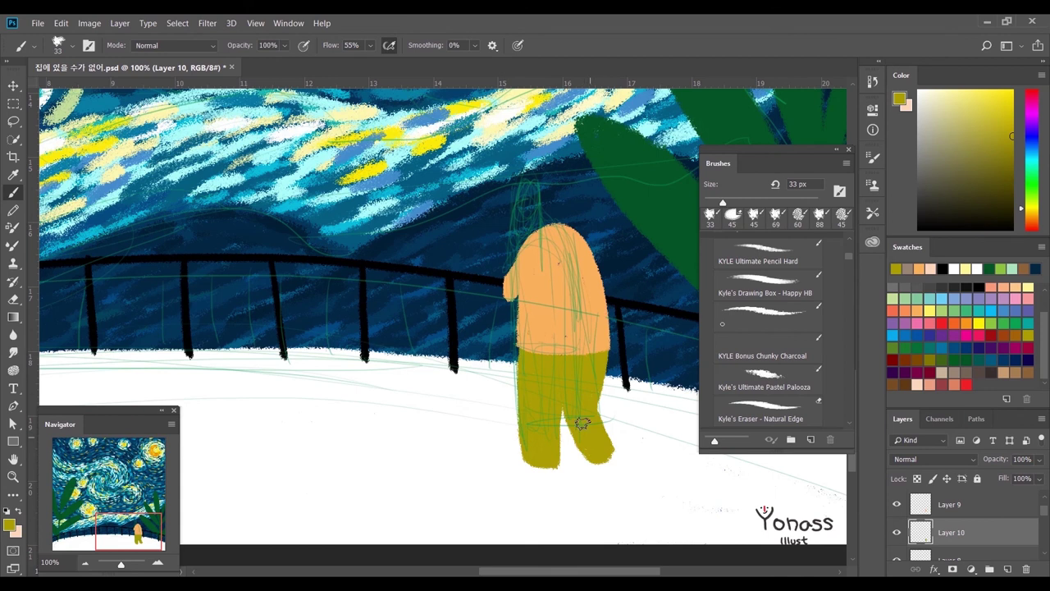
{"action": "mouse_move", "coordinate": [591, 462]}
{"action": "left_mouse_down"}
{"action": "mouse_move", "coordinate": [533, 463]}
{"action": "mouse_move", "coordinate": [557, 467]}
{"action": "left_mouse_up"}
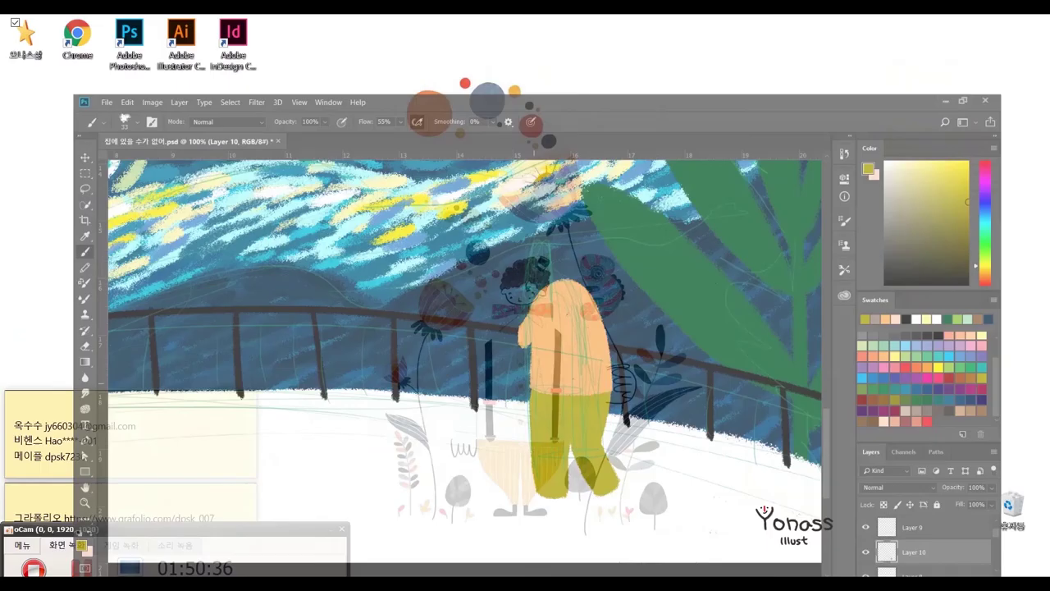
{"action": "left_click_drag", "start_coordinate": [522, 410], "coordinate": [519, 310]}
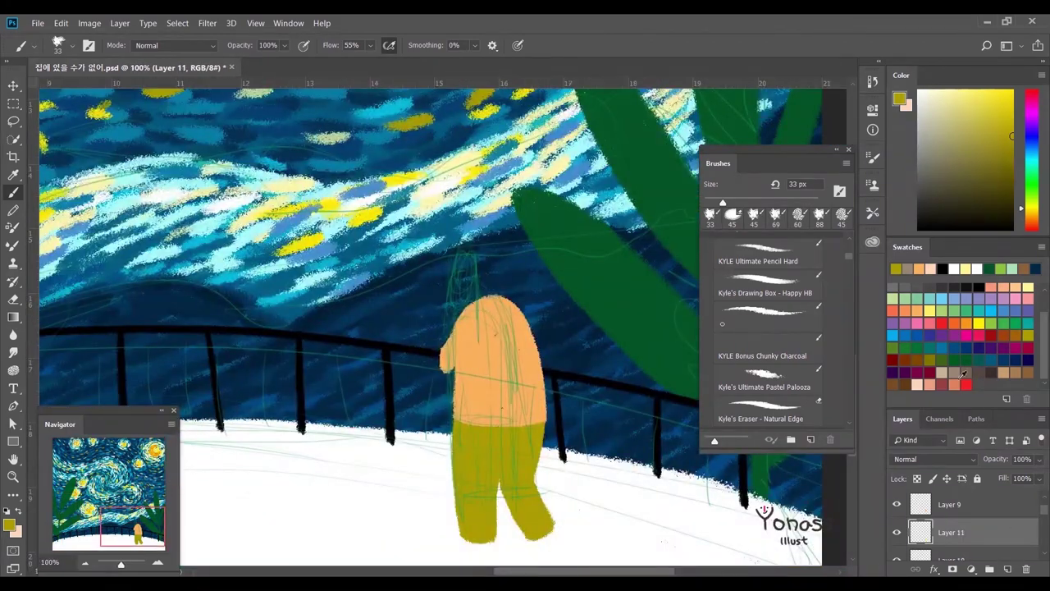
Move Layer 9 beneath Layer 11 and add a brown stroke on the arm with a 13 px pencil.
{"action": "left_click", "coordinate": [763, 255]}
{"action": "left_click", "coordinate": [994, 297]}
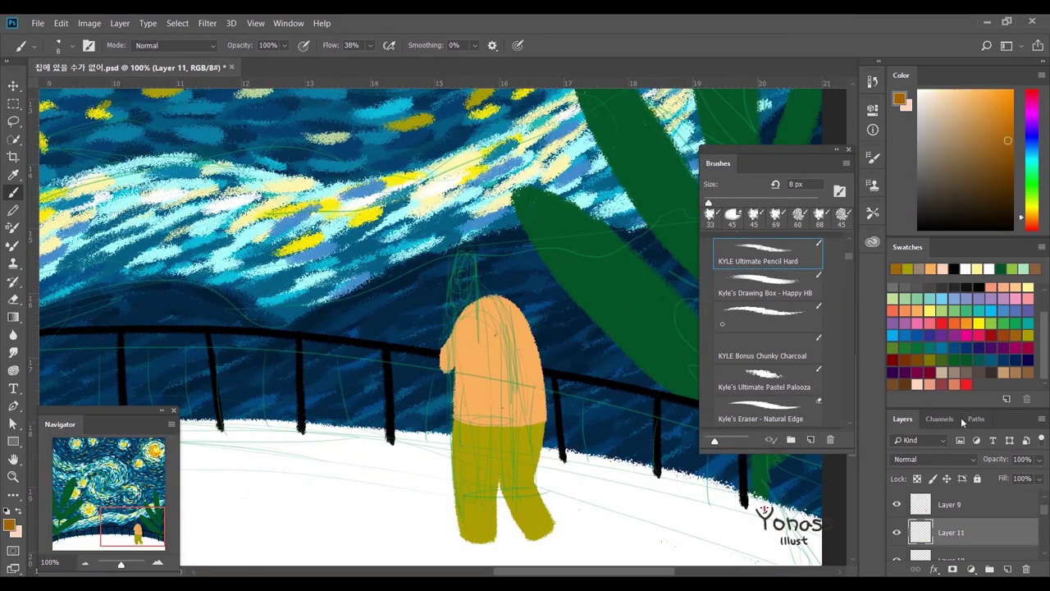
{"action": "mouse_move", "coordinate": [950, 504]}
{"action": "left_mouse_down"}
{"action": "mouse_move", "coordinate": [962, 510]}
{"action": "mouse_move", "coordinate": [960, 558]}
{"action": "left_mouse_up"}
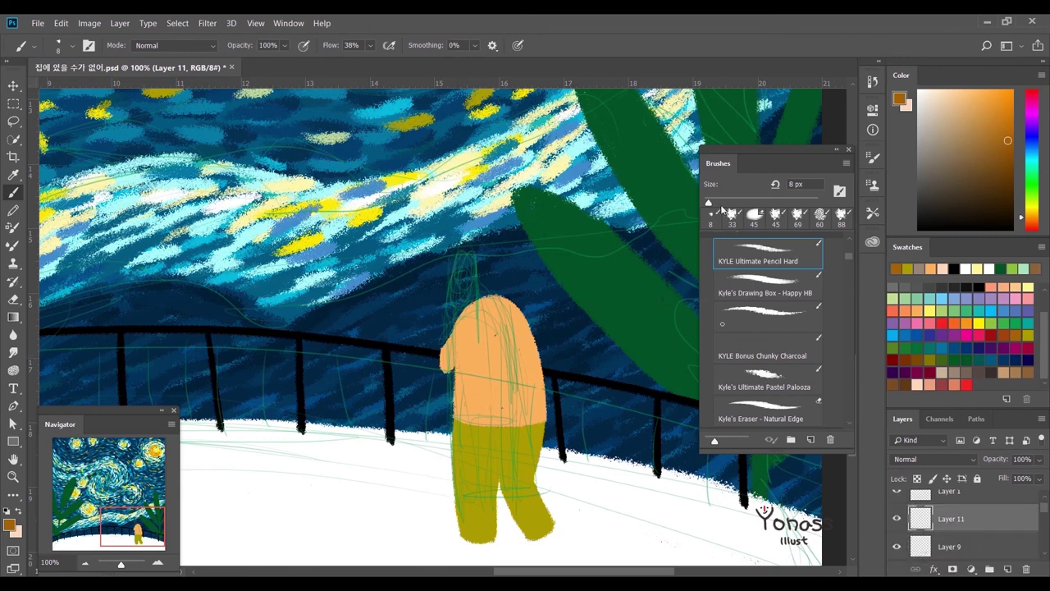
{"action": "left_click_drag", "start_coordinate": [707, 202], "coordinate": [709, 203]}
{"action": "left_click_drag", "start_coordinate": [465, 351], "coordinate": [458, 362]}
{"action": "scroll", "coordinate": [459, 361], "scroll_direction": "down", "scroll_amount": 3}
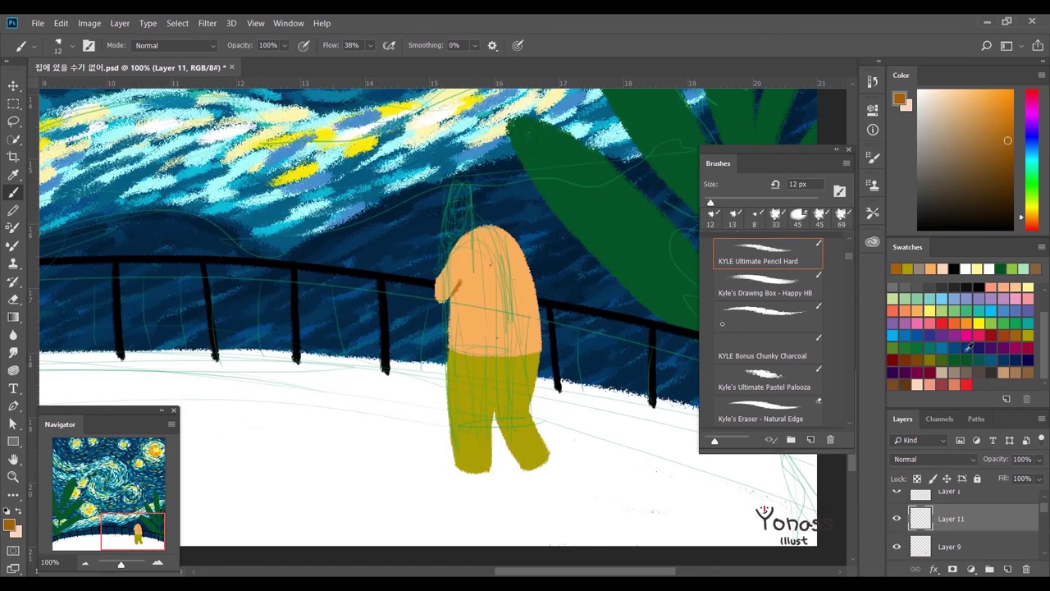
Create a new layer for the arm and sample the peach skin colour from it.
{"action": "left_click", "coordinate": [893, 348]}
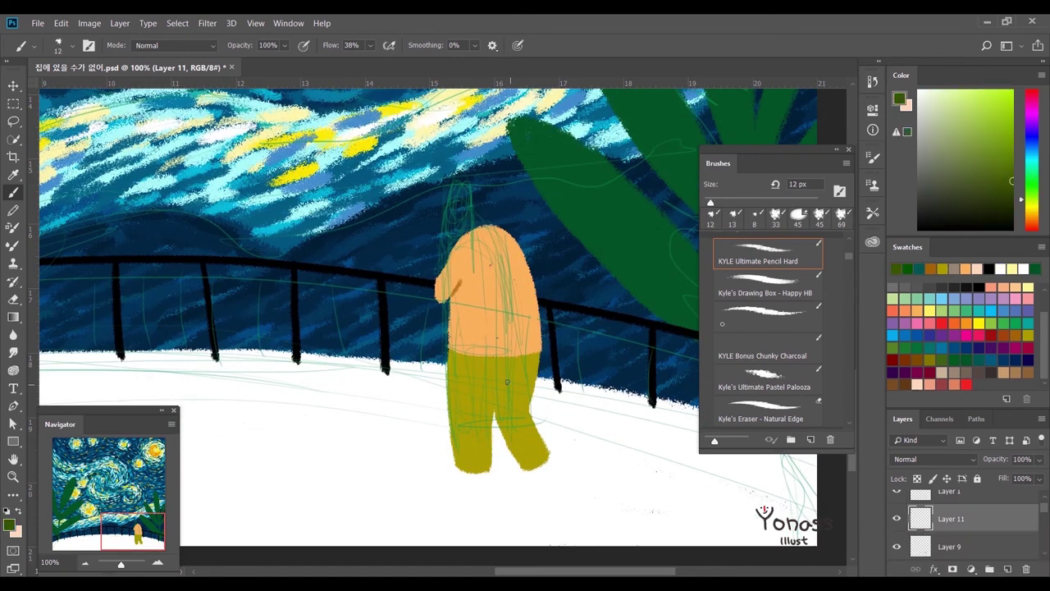
{"action": "scroll", "coordinate": [518, 367], "scroll_direction": "up", "scroll_amount": 3}
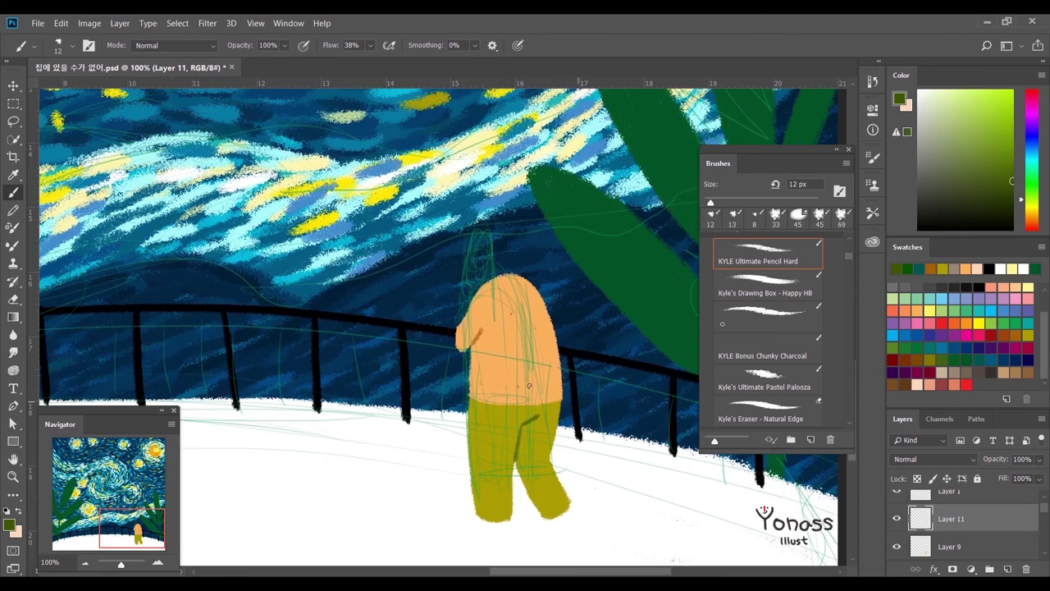
{"action": "left_click", "coordinate": [1008, 569]}
{"action": "left_click", "coordinate": [459, 345], "text": "alt"}
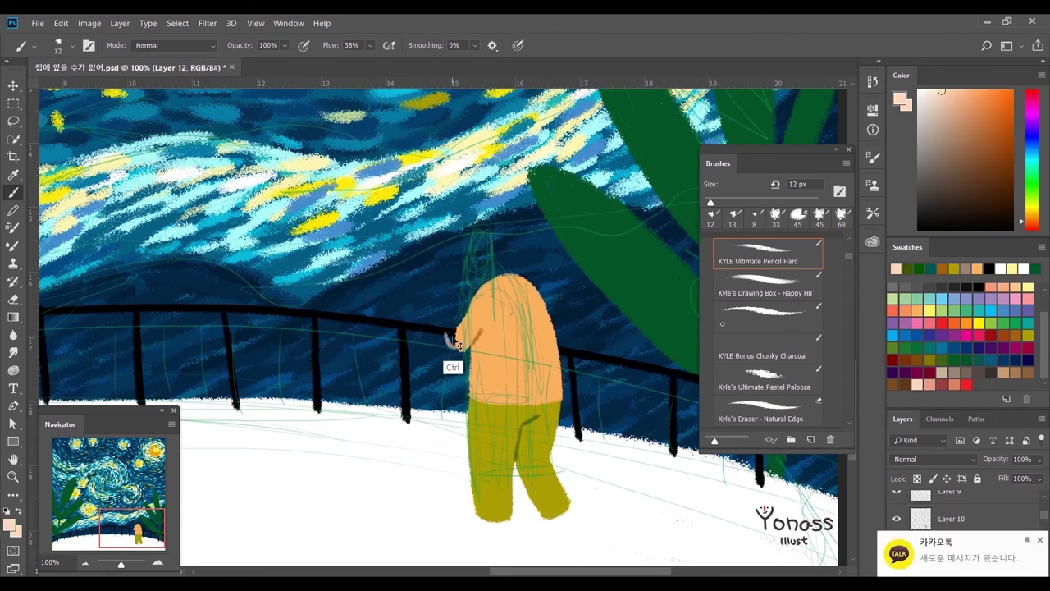
Extend the peach arm with a larger textured brush so the hand rests on the railing.
{"action": "left_click", "coordinate": [765, 316]}
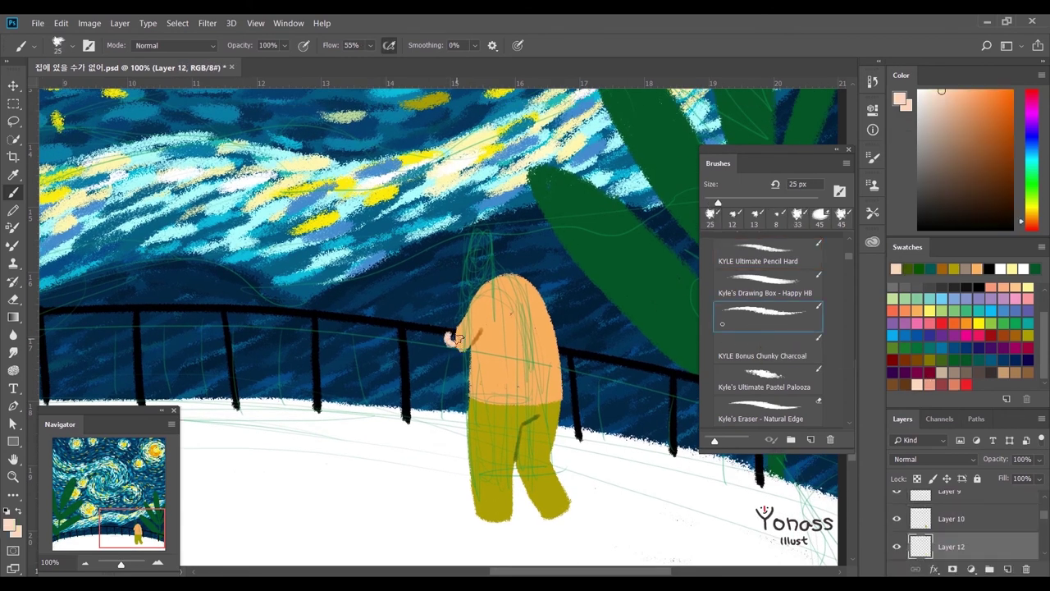
{"action": "left_click_drag", "start_coordinate": [456, 344], "coordinate": [434, 326]}
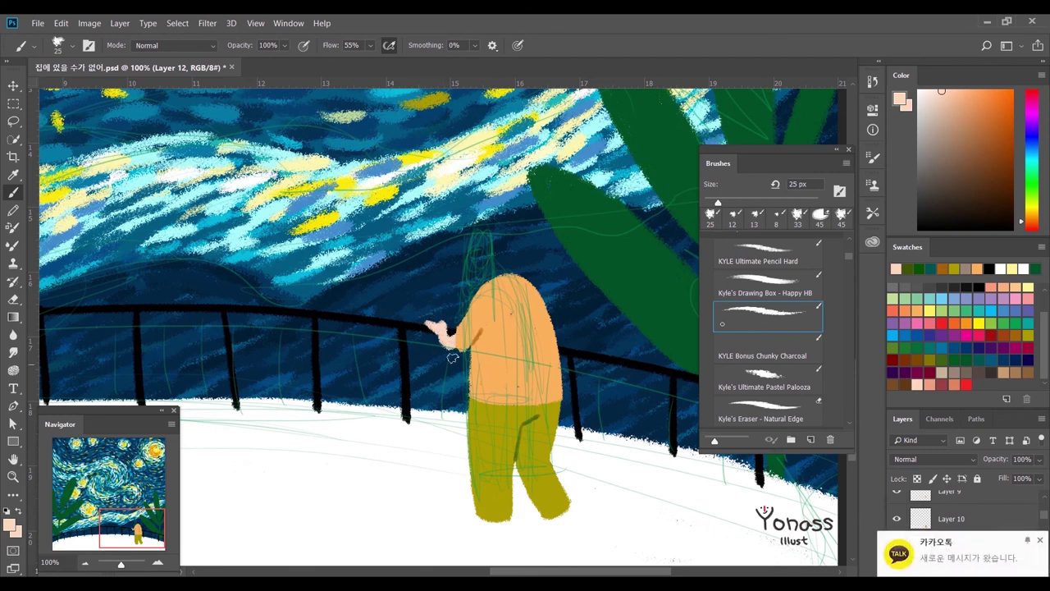
{"action": "key", "text": "period"}
{"action": "key", "text": "period"}
{"action": "key", "text": "period"}
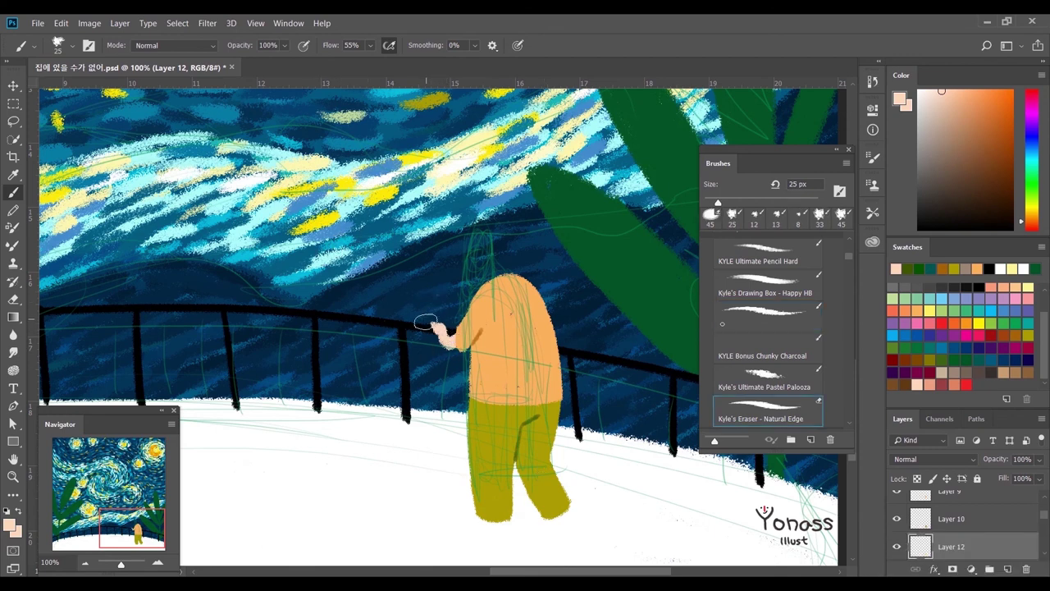
{"action": "left_click_drag", "start_coordinate": [1044, 516], "coordinate": [1045, 502]}
Paint brown hair on the head on a new layer and add a clipped Hue/Saturation adjustment.
{"action": "key", "text": "ctrl+shift+alt+n"}
{"action": "key", "text": "comma"}
{"action": "key", "text": "comma"}
{"action": "key", "text": "comma"}
{"action": "left_click", "coordinate": [922, 308]}
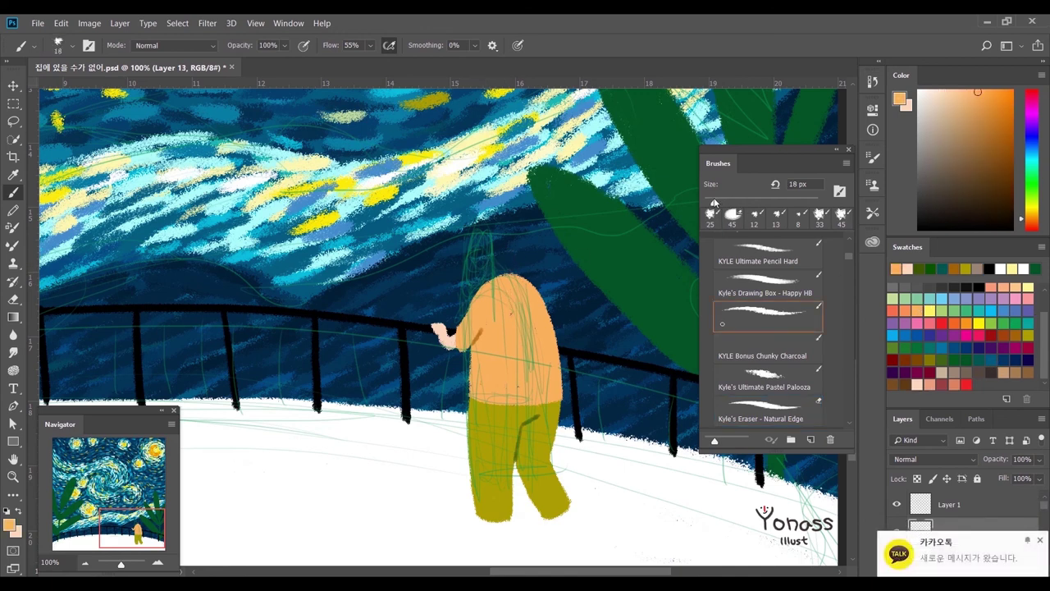
{"action": "left_click", "coordinate": [919, 357]}
{"action": "mouse_move", "coordinate": [504, 247]}
{"action": "left_mouse_down"}
{"action": "mouse_move", "coordinate": [516, 266]}
{"action": "mouse_move", "coordinate": [498, 243]}
{"action": "mouse_move", "coordinate": [521, 259]}
{"action": "left_mouse_up"}
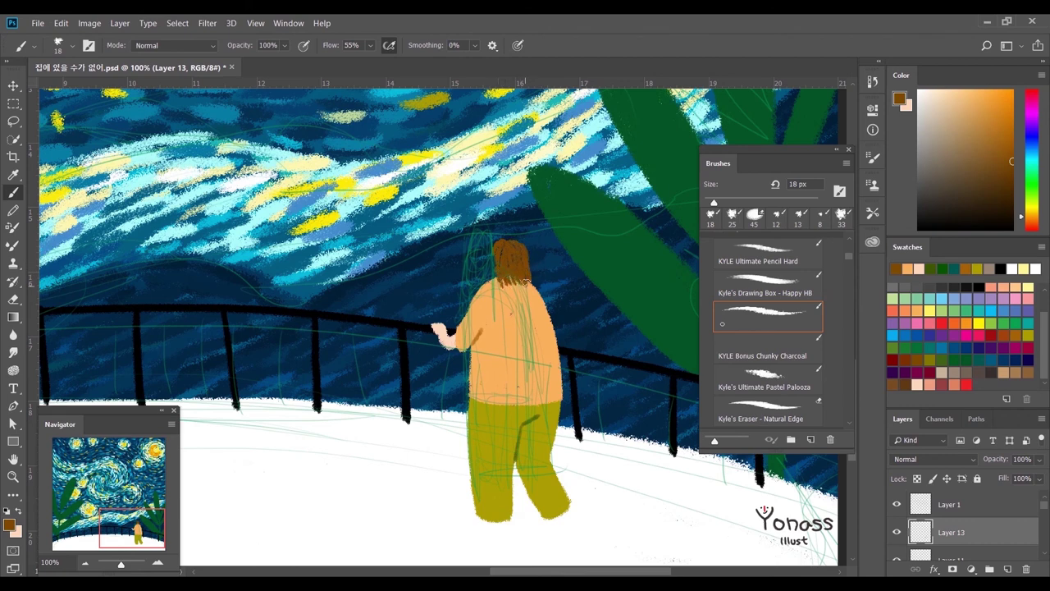
{"action": "left_click", "coordinate": [972, 569]}
{"action": "left_click", "coordinate": [919, 485]}
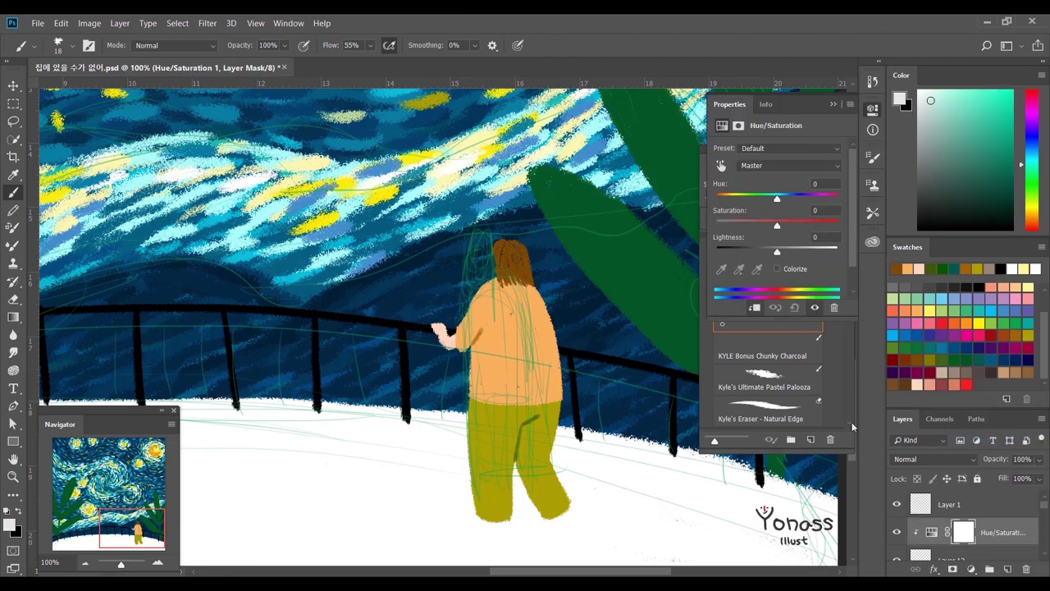
Colorize the hair with Hue 0, Saturation 31 and Lightness +35.
{"action": "left_click", "coordinate": [777, 269]}
{"action": "left_click_drag", "start_coordinate": [777, 252], "coordinate": [716, 250]}
{"action": "left_click_drag", "start_coordinate": [813, 198], "coordinate": [718, 198]}
{"action": "key", "text": "ctrl+minus"}
{"action": "key", "text": "ctrl+minus"}
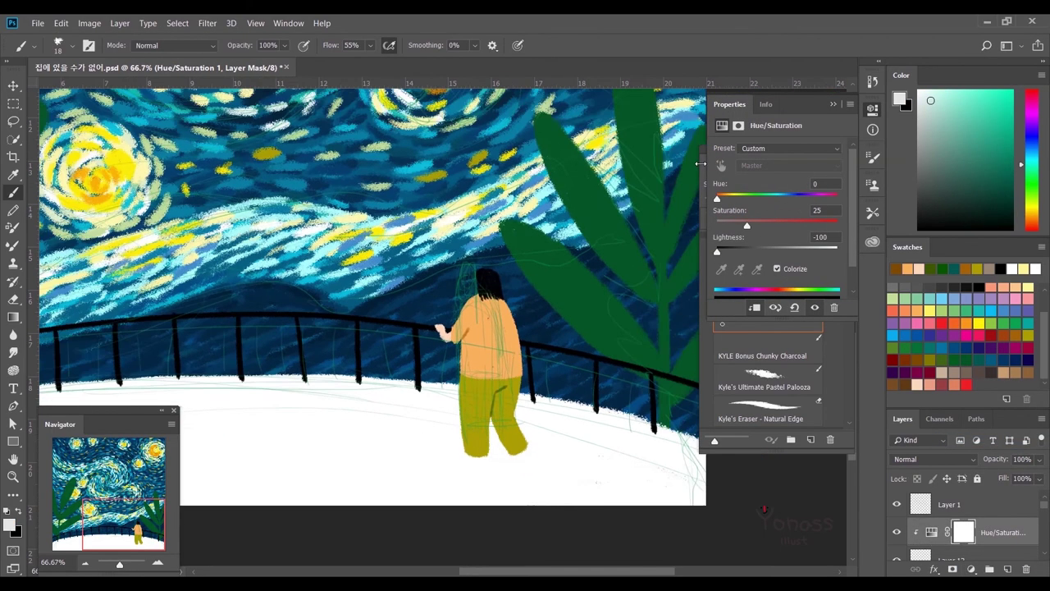
{"action": "key", "text": "ctrl+minus"}
{"action": "key", "text": "ctrl+plus"}
{"action": "key", "text": "ctrl+plus"}
{"action": "left_click_drag", "start_coordinate": [747, 225], "coordinate": [764, 225]}
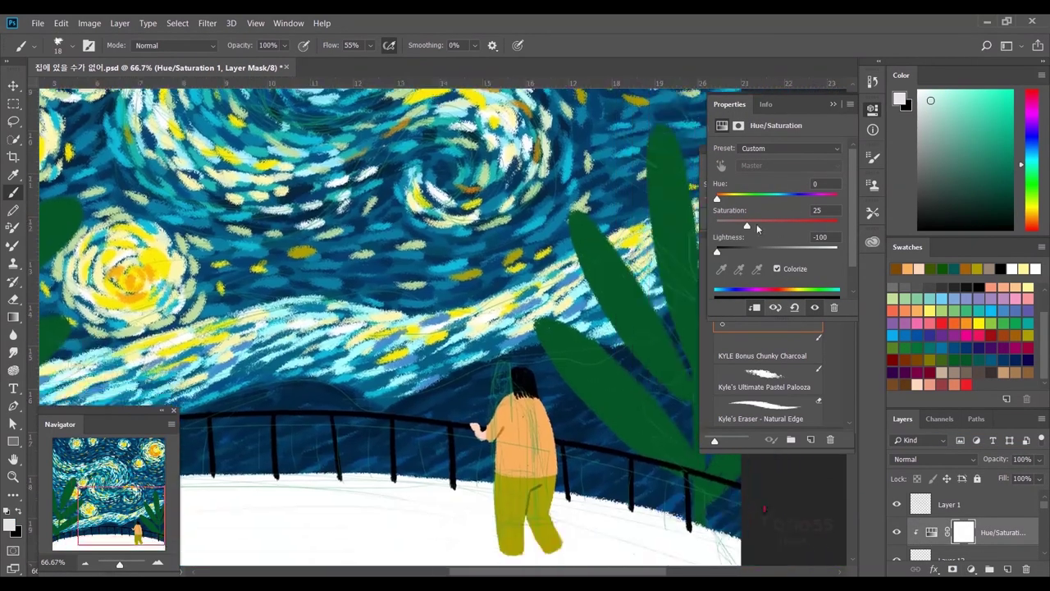
{"action": "left_click_drag", "start_coordinate": [717, 251], "coordinate": [750, 253]}
{"action": "left_click_drag", "start_coordinate": [718, 198], "coordinate": [825, 199]}
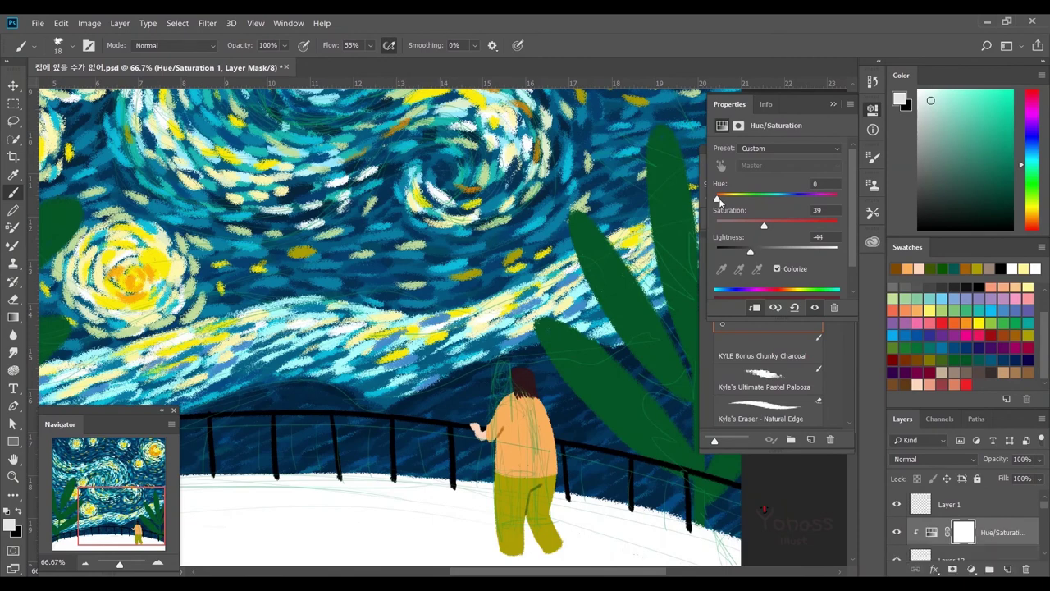
{"action": "left_click_drag", "start_coordinate": [764, 224], "coordinate": [754, 225]}
{"action": "left_click_drag", "start_coordinate": [752, 251], "coordinate": [797, 251]}
{"action": "left_click_drag", "start_coordinate": [825, 199], "coordinate": [716, 199]}
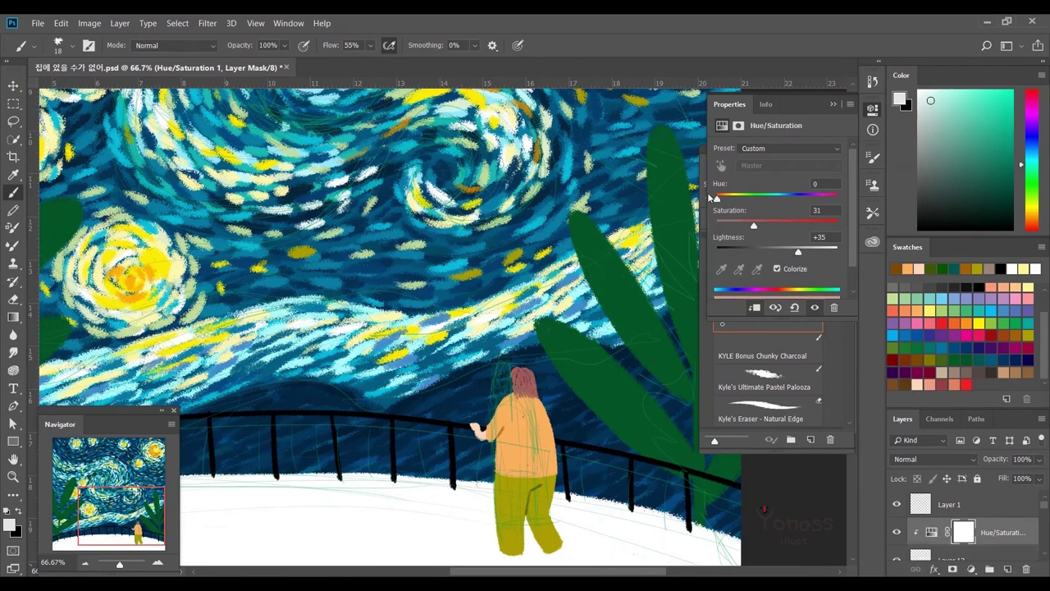
{"action": "left_click_drag", "start_coordinate": [765, 227], "coordinate": [780, 222]}
{"action": "key", "text": "ctrl+plus"}
{"action": "left_click", "coordinate": [978, 518]}
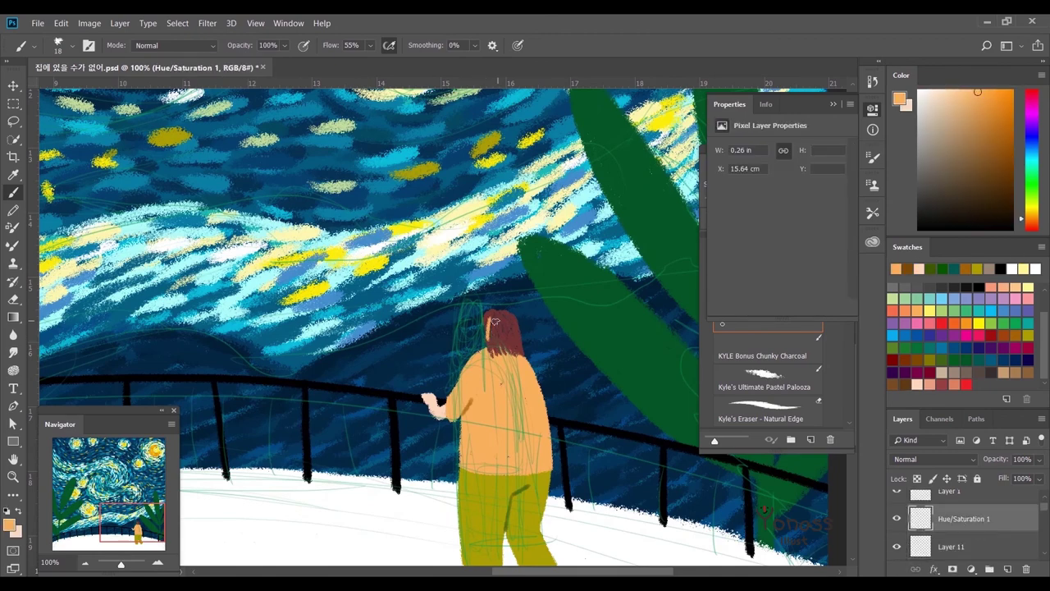
Paint a dark shoe under the figure's left foot on a new layer.
{"action": "key", "text": "Tab"}
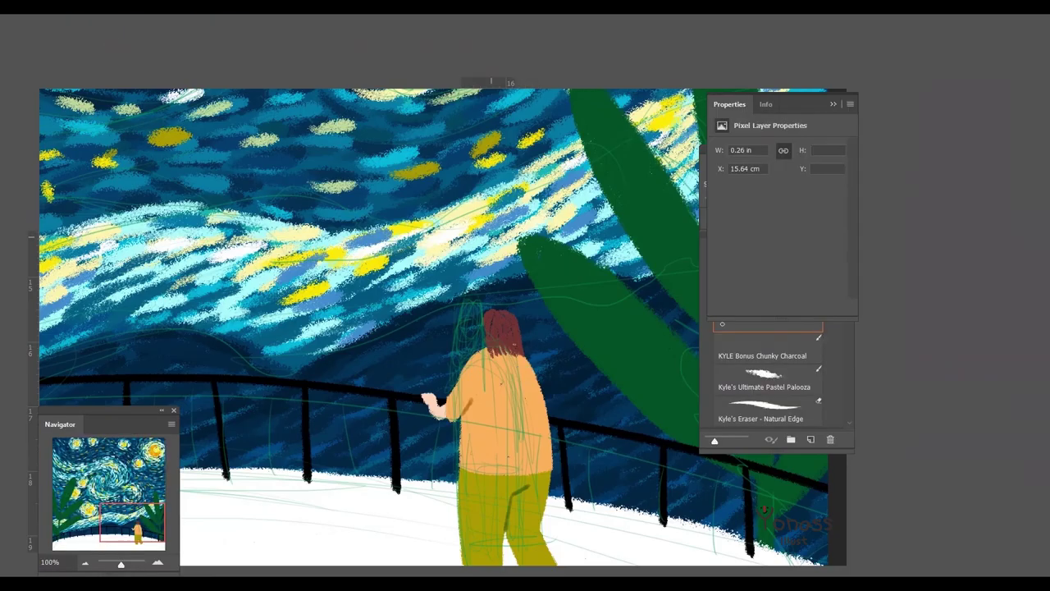
{"action": "key", "text": "Tab"}
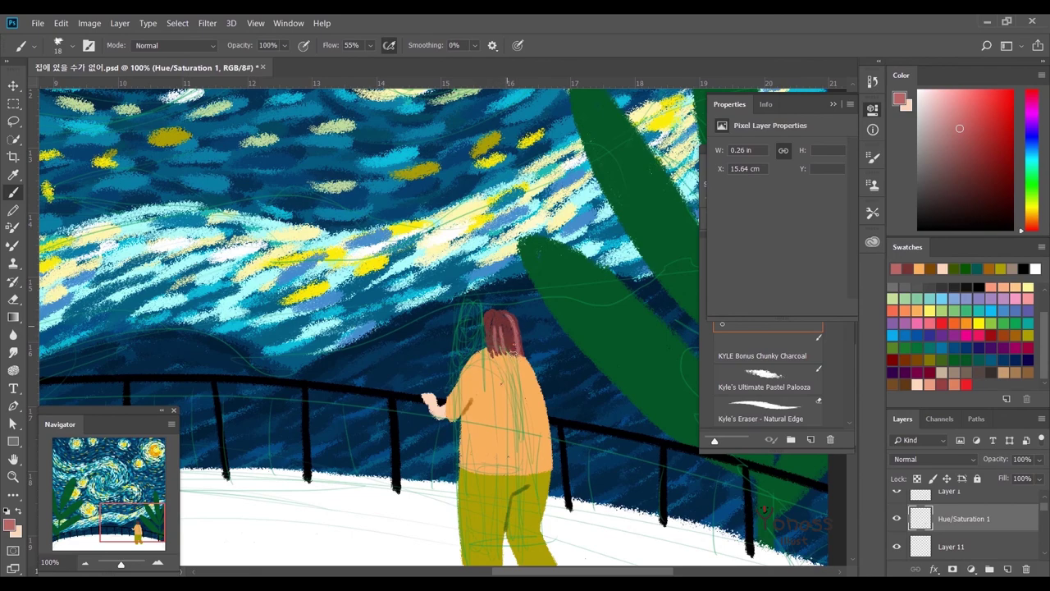
{"action": "left_click_drag", "start_coordinate": [481, 336], "coordinate": [577, 308]}
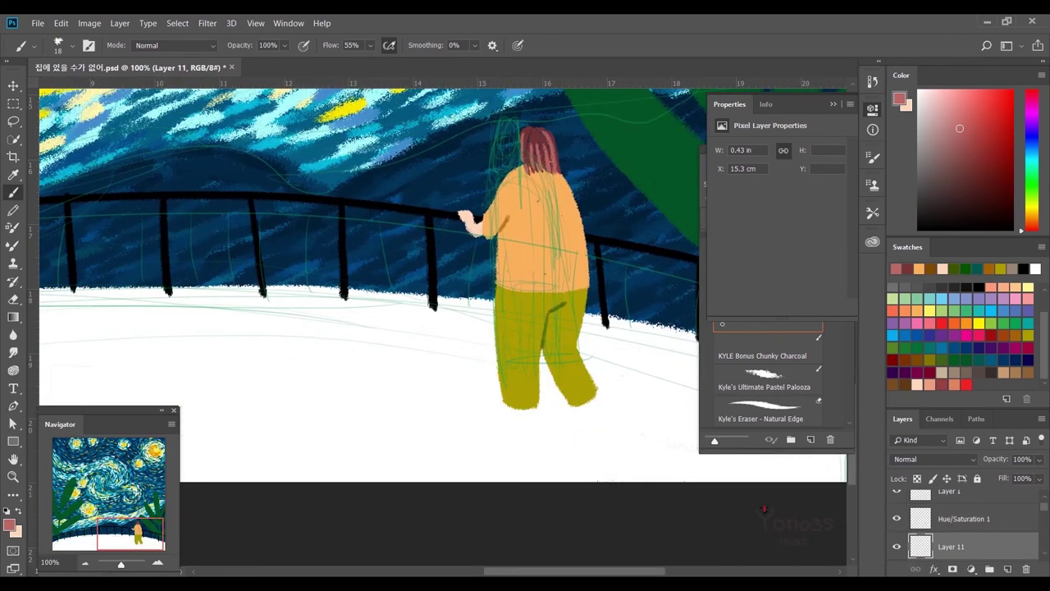
{"action": "key", "text": "ctrl+shift+alt+n"}
{"action": "left_click", "coordinate": [1000, 370]}
{"action": "mouse_move", "coordinate": [509, 409]}
{"action": "left_mouse_down"}
{"action": "mouse_move", "coordinate": [530, 409]}
{"action": "mouse_move", "coordinate": [499, 384]}
{"action": "left_mouse_up"}
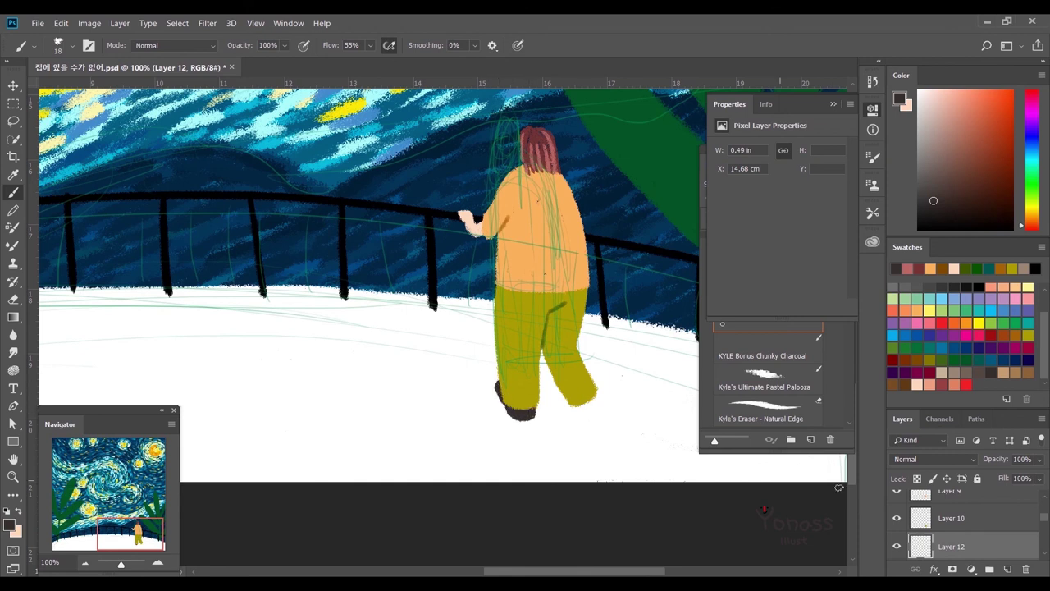
Paint a dark right shoe on another new layer, redoing it with a shorter shape.
{"action": "key", "text": "ctrl+shift+alt+n"}
{"action": "left_click_drag", "start_coordinate": [586, 396], "coordinate": [579, 431]}
{"action": "key", "text": "ctrl+z"}
{"action": "left_click_drag", "start_coordinate": [590, 395], "coordinate": [585, 427]}
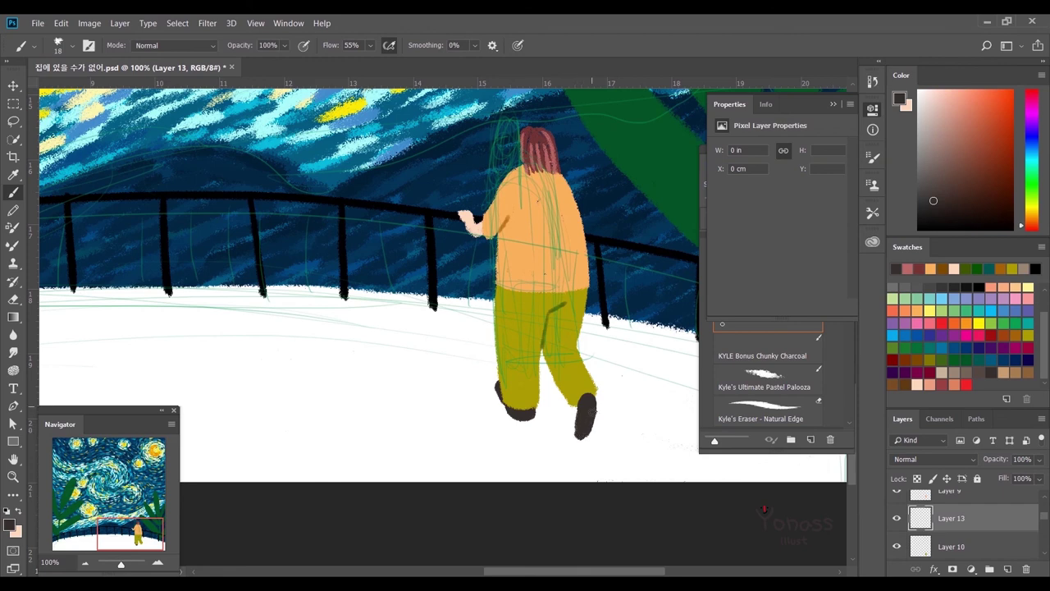
{"action": "left_click_drag", "start_coordinate": [594, 394], "coordinate": [575, 440]}
{"action": "key", "text": "ctrl+minus"}
{"action": "key", "text": "ctrl+minus"}
{"action": "key", "text": "ctrl+minus"}
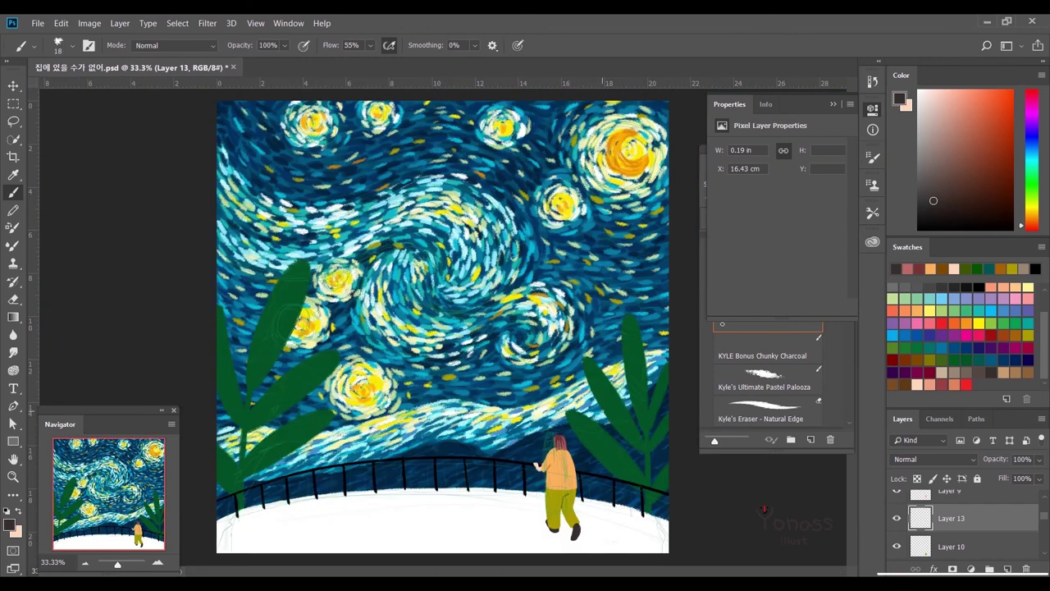
{"action": "key", "text": "ctrl+plus"}
{"action": "key", "text": "ctrl+plus"}
{"action": "key", "text": "ctrl+plus"}
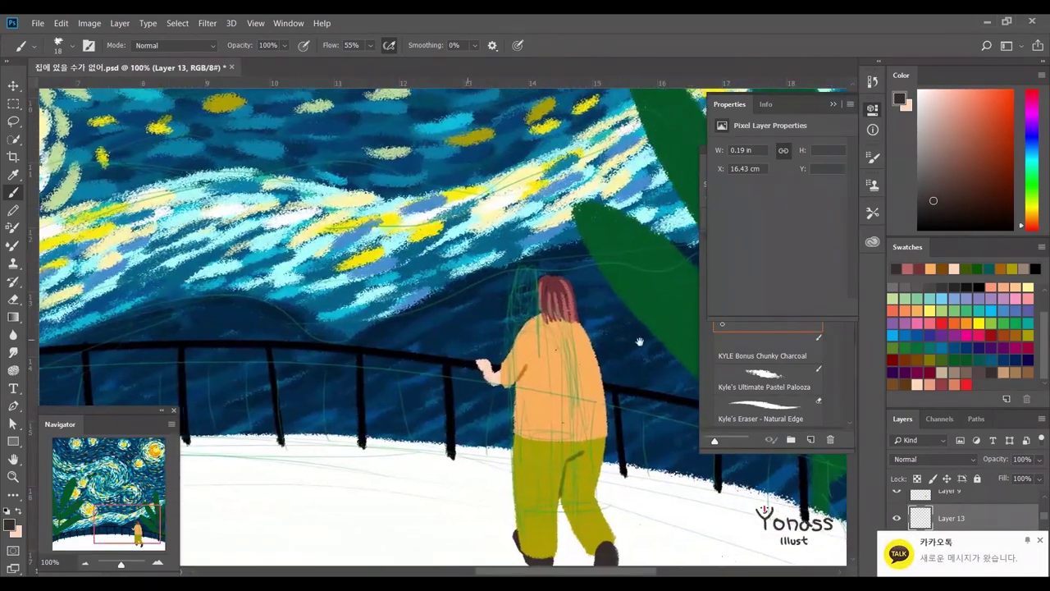
{"action": "scroll", "coordinate": [903, 518], "scroll_direction": "down", "scroll_amount": 2}
Hide the green sketch lines and set a dark green hard pencil brush on the pants layer.
{"action": "left_click", "coordinate": [897, 532]}
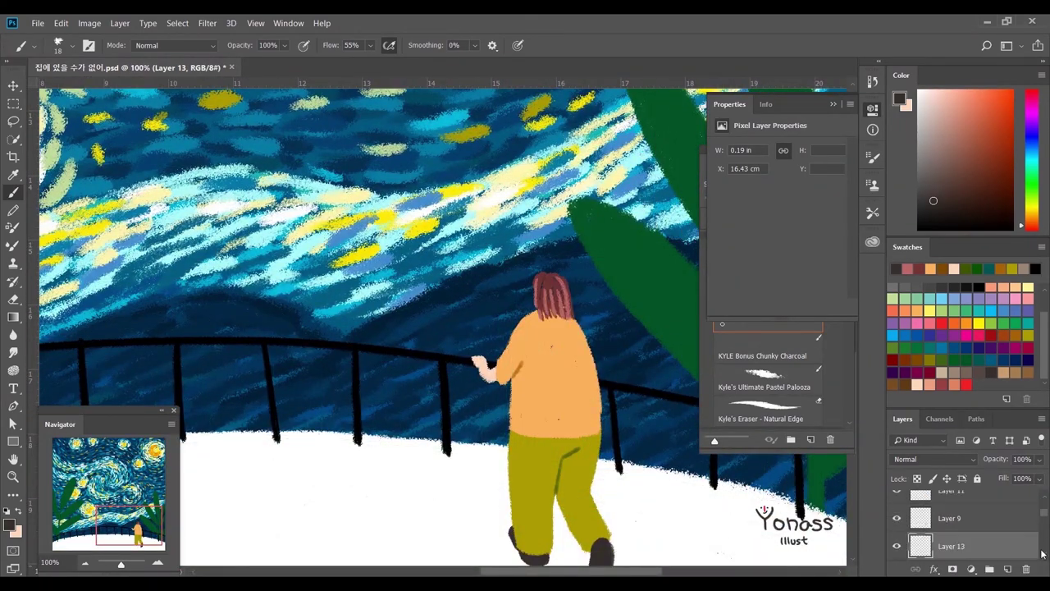
{"action": "left_click", "coordinate": [952, 503]}
{"action": "left_click_drag", "start_coordinate": [542, 369], "coordinate": [509, 328]}
{"action": "left_click", "coordinate": [976, 268]}
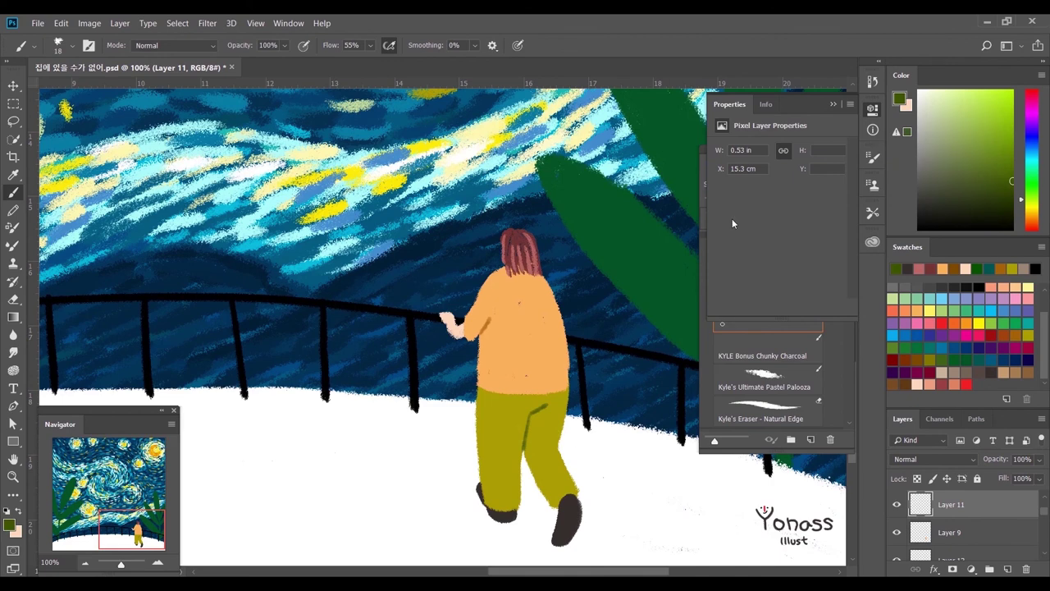
{"action": "key", "text": "F5"}
{"action": "left_click", "coordinate": [758, 255]}
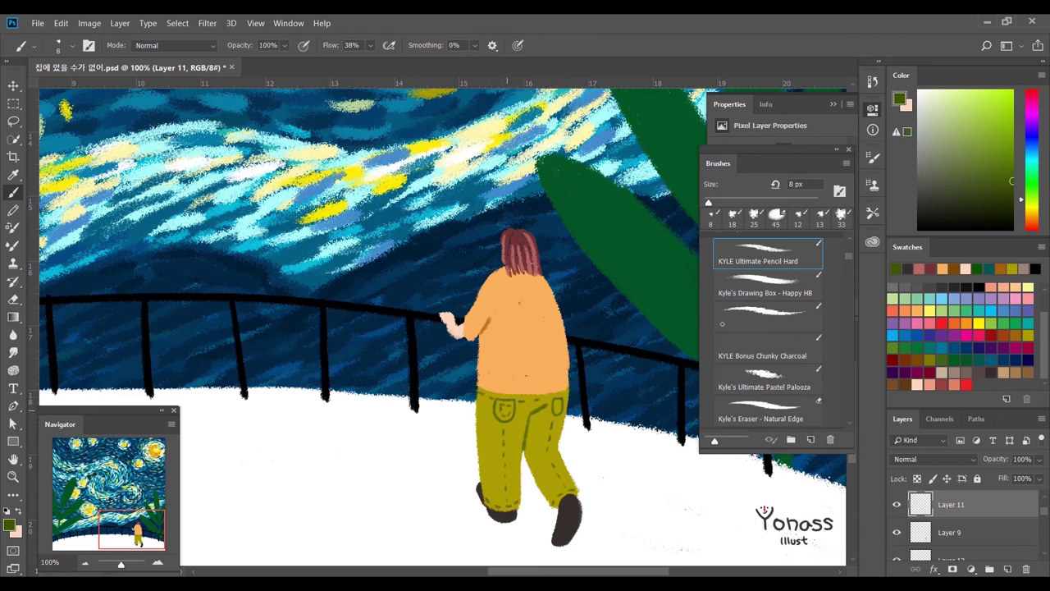
Paint orange-brown lines along the top's hem and down its back seam.
{"action": "left_click", "coordinate": [963, 383]}
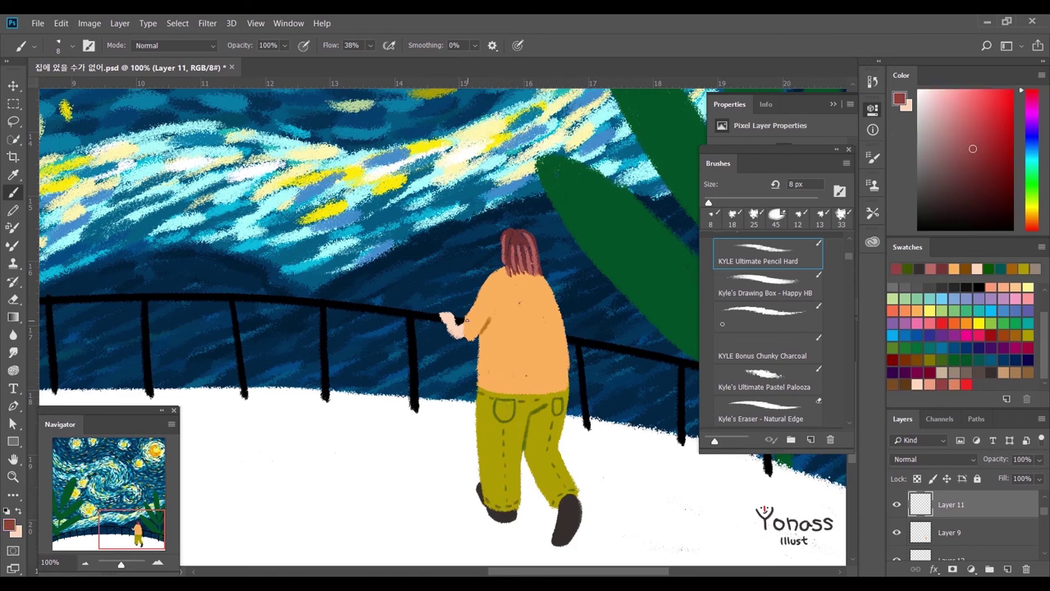
{"action": "left_click", "coordinate": [1016, 267]}
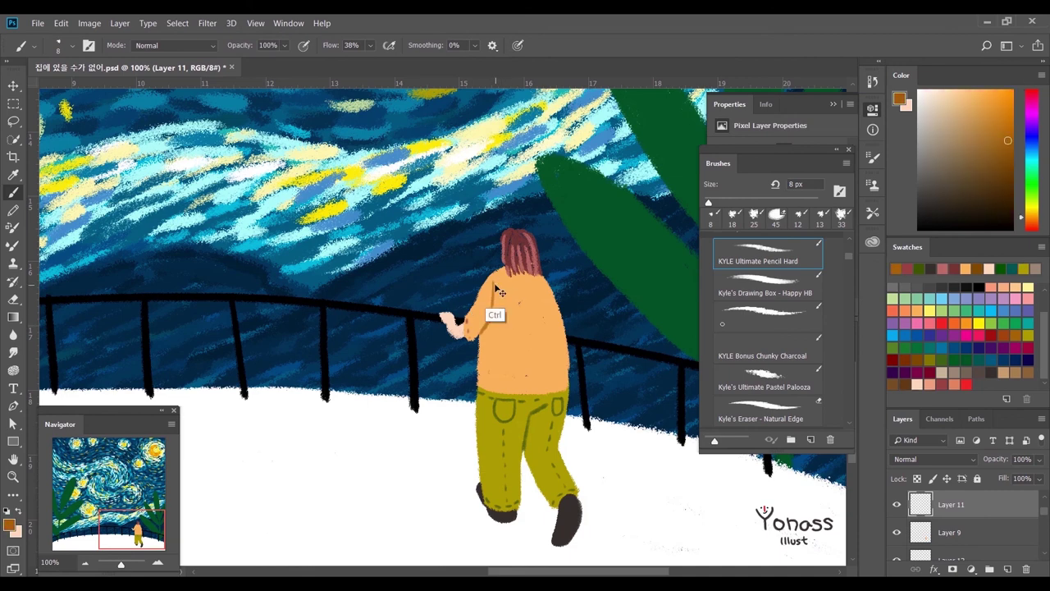
{"action": "left_click_drag", "start_coordinate": [483, 387], "coordinate": [568, 383]}
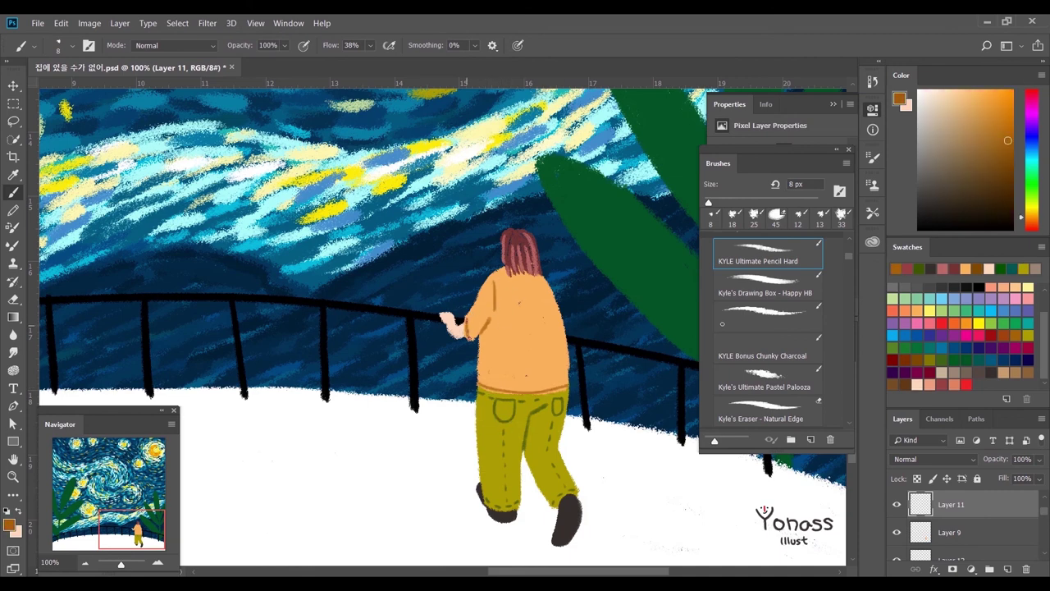
{"action": "left_click_drag", "start_coordinate": [533, 281], "coordinate": [544, 387]}
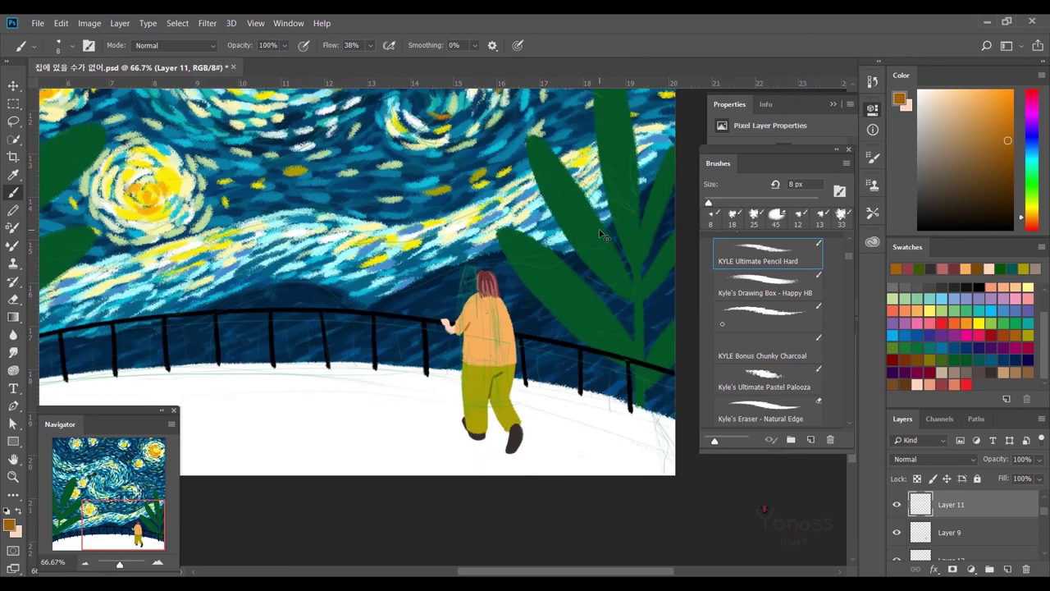
Trim the shoe's orange outline, pick red with a textured brush, and save the document.
{"action": "left_click_drag", "start_coordinate": [558, 377], "coordinate": [541, 396]}
{"action": "left_click_drag", "start_coordinate": [536, 436], "coordinate": [525, 432]}
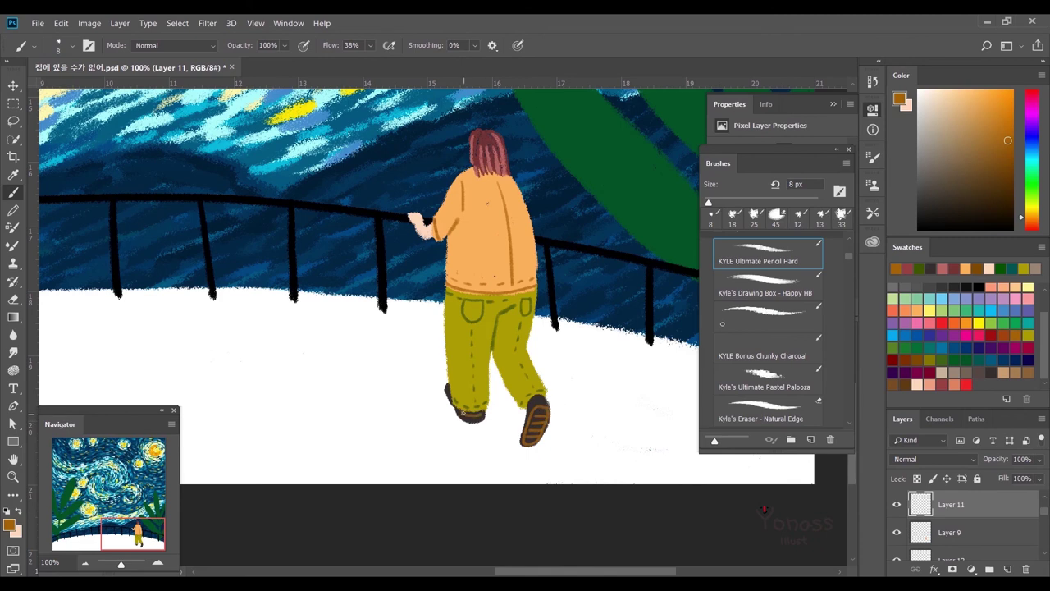
{"action": "left_click_drag", "start_coordinate": [577, 433], "coordinate": [600, 498]}
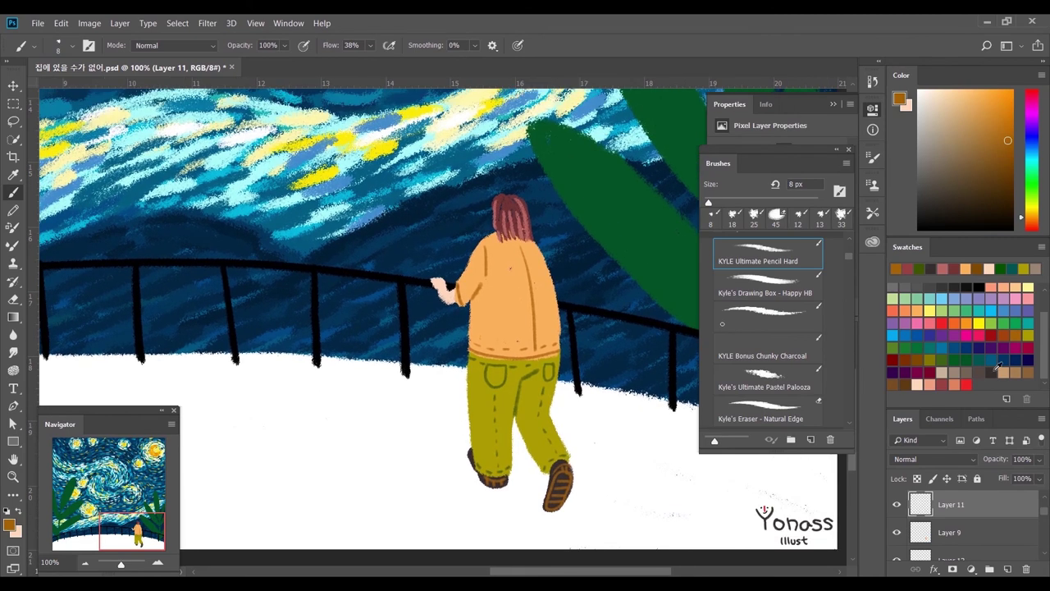
{"action": "left_click", "coordinate": [995, 363]}
{"action": "left_click", "coordinate": [965, 383]}
{"action": "left_click", "coordinate": [768, 316]}
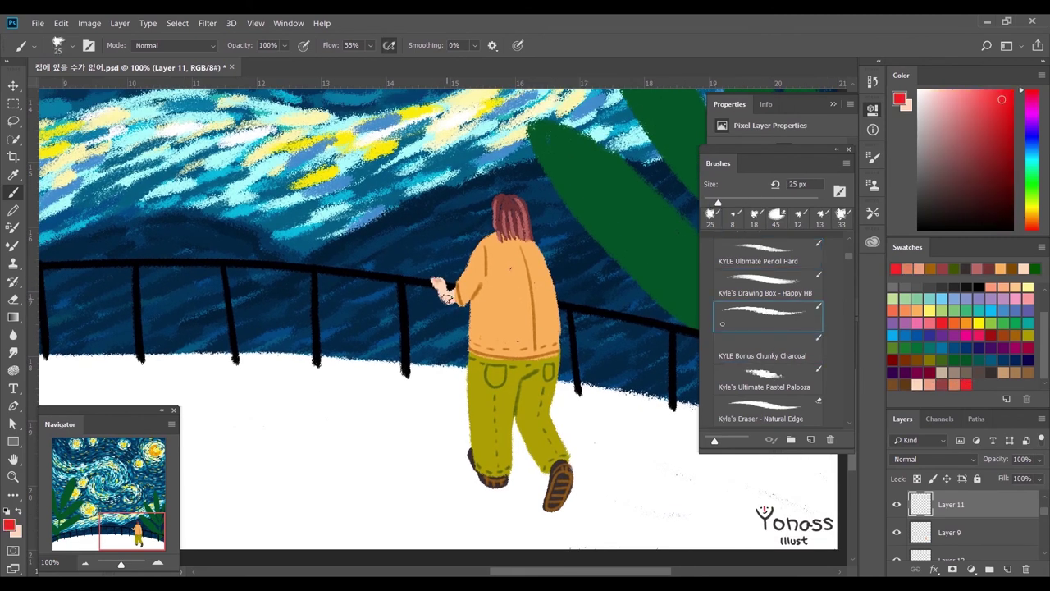
{"action": "scroll", "coordinate": [501, 398], "scroll_direction": "down", "scroll_amount": 2}
{"action": "key", "text": "ctrl+minus"}
{"action": "key", "text": "ctrl+minus"}
{"action": "key", "text": "ctrl+minus"}
{"action": "key", "text": "ctrl+s"}
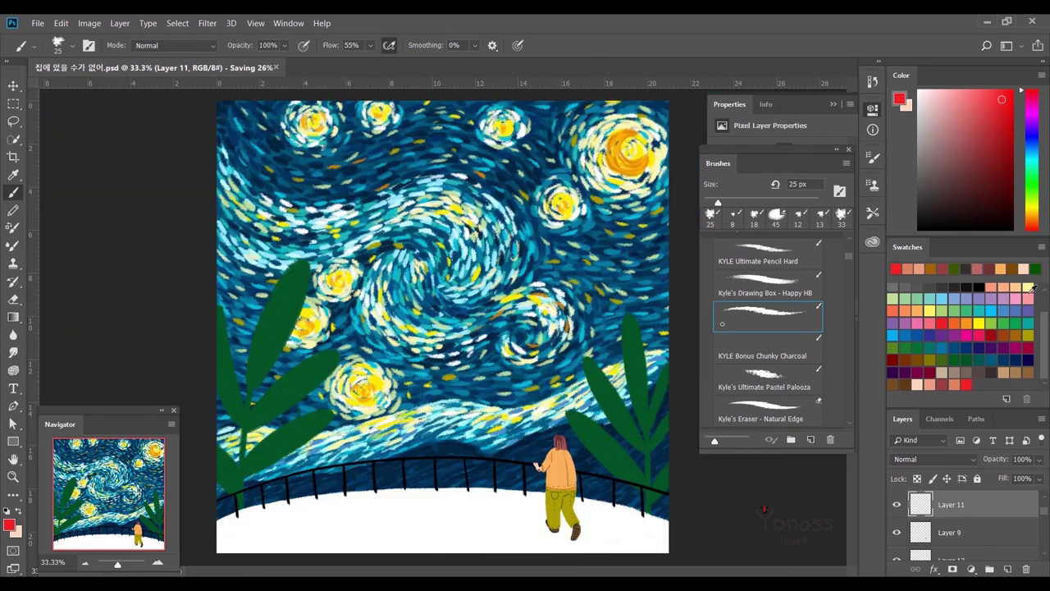
Paint light yellow veins on the four left-side leaves with the hard pencil brush.
{"action": "left_click", "coordinate": [1028, 286]}
{"action": "left_click", "coordinate": [767, 255]}
{"action": "left_click_drag", "start_coordinate": [294, 280], "coordinate": [256, 386]}
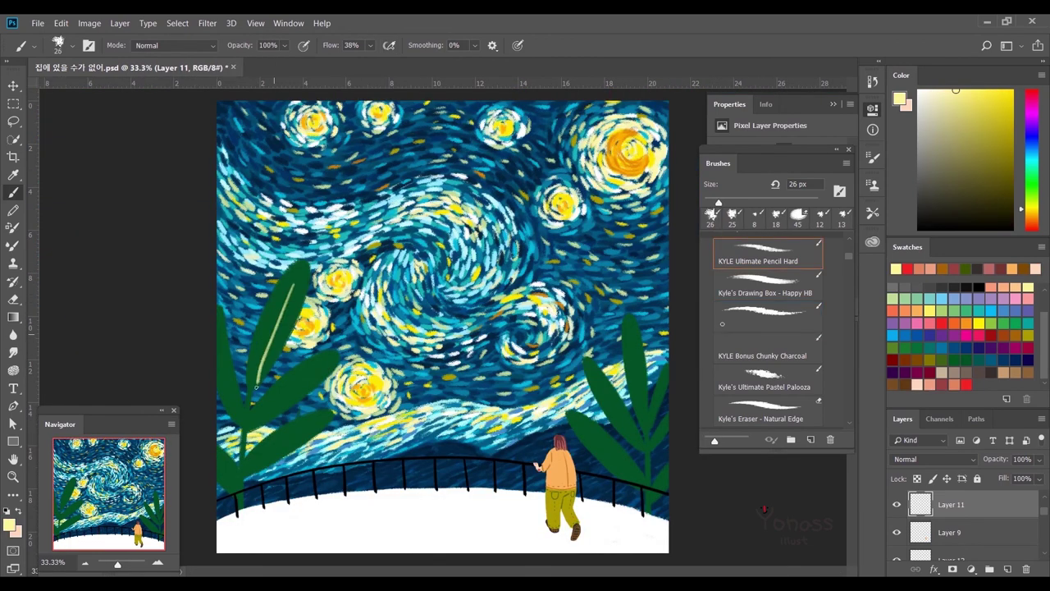
{"action": "left_click_drag", "start_coordinate": [320, 372], "coordinate": [254, 414]}
{"action": "left_click_drag", "start_coordinate": [321, 415], "coordinate": [251, 463]}
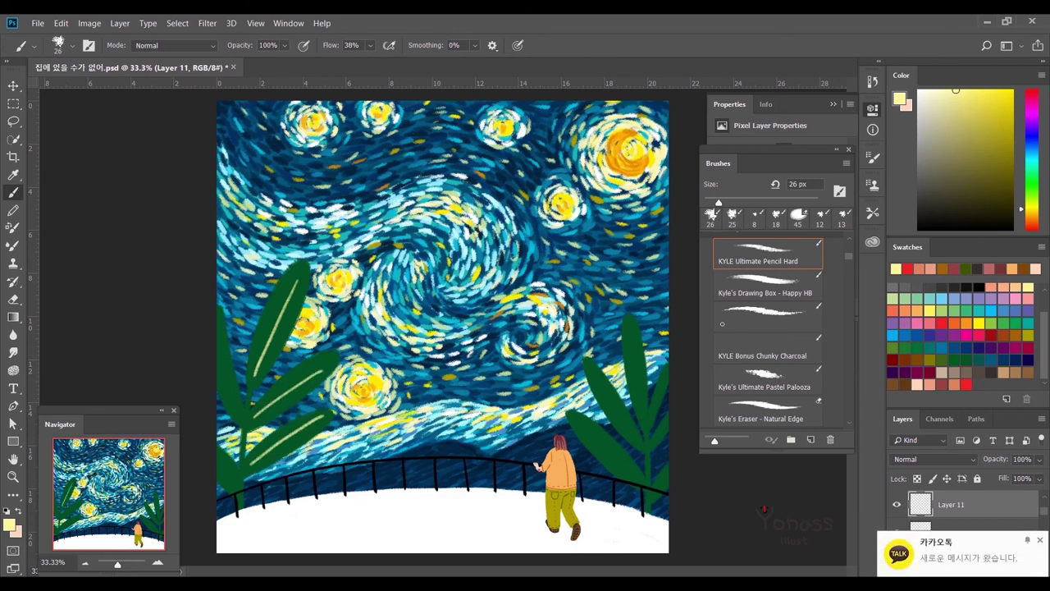
{"action": "left_click_drag", "start_coordinate": [242, 337], "coordinate": [227, 409]}
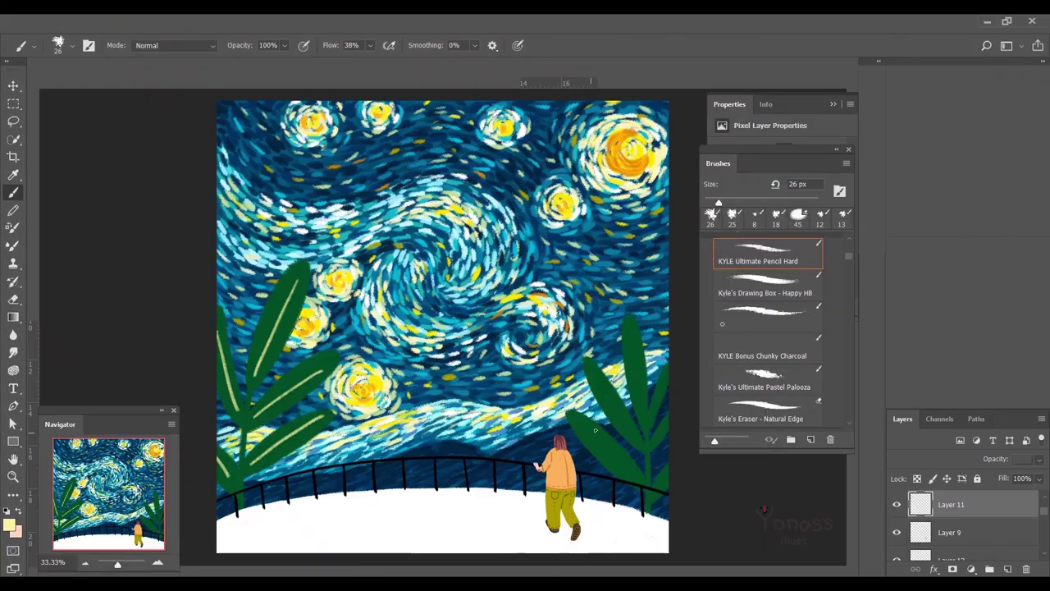
Paint veins along the right and diagonal right leaves, then pick the dark leaf green.
{"action": "left_click_drag", "start_coordinate": [627, 323], "coordinate": [645, 428]}
{"action": "left_click_drag", "start_coordinate": [627, 324], "coordinate": [647, 423]}
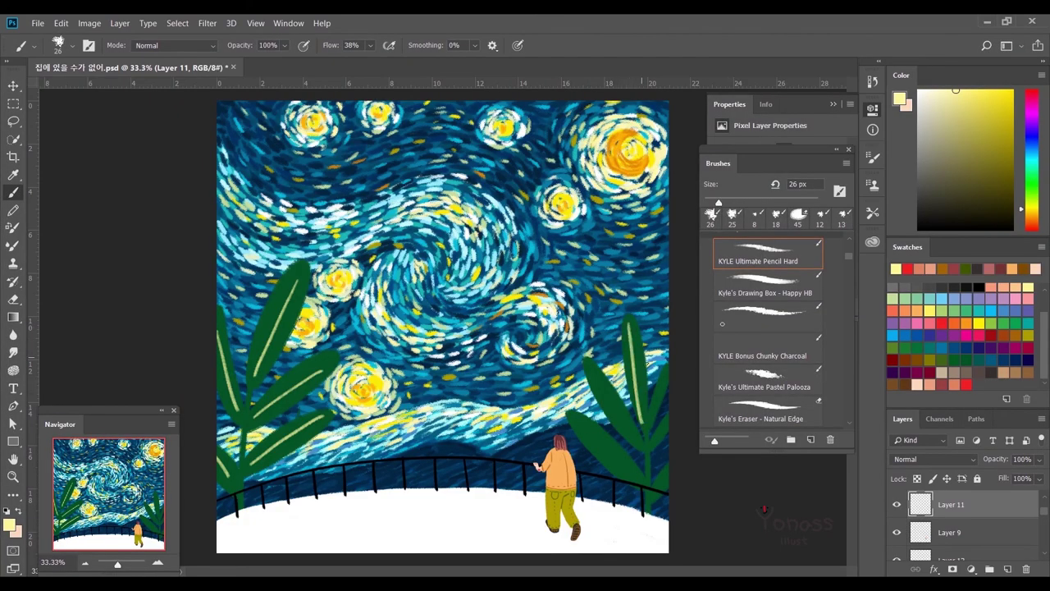
{"action": "key", "text": "ctrl+z"}
{"action": "left_click_drag", "start_coordinate": [589, 365], "coordinate": [632, 435]}
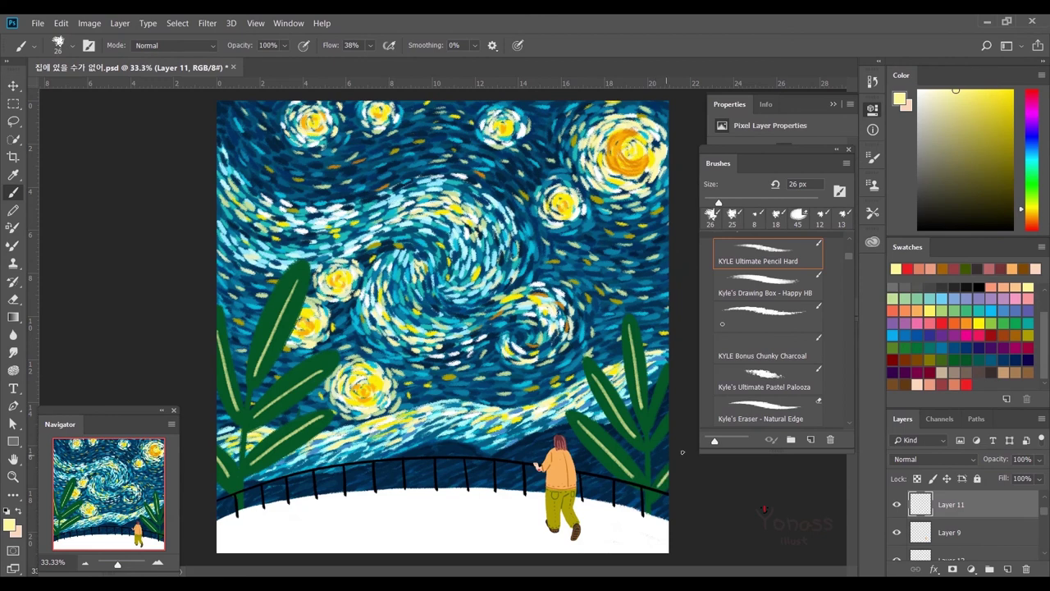
{"action": "left_click", "coordinate": [248, 386], "text": "alt"}
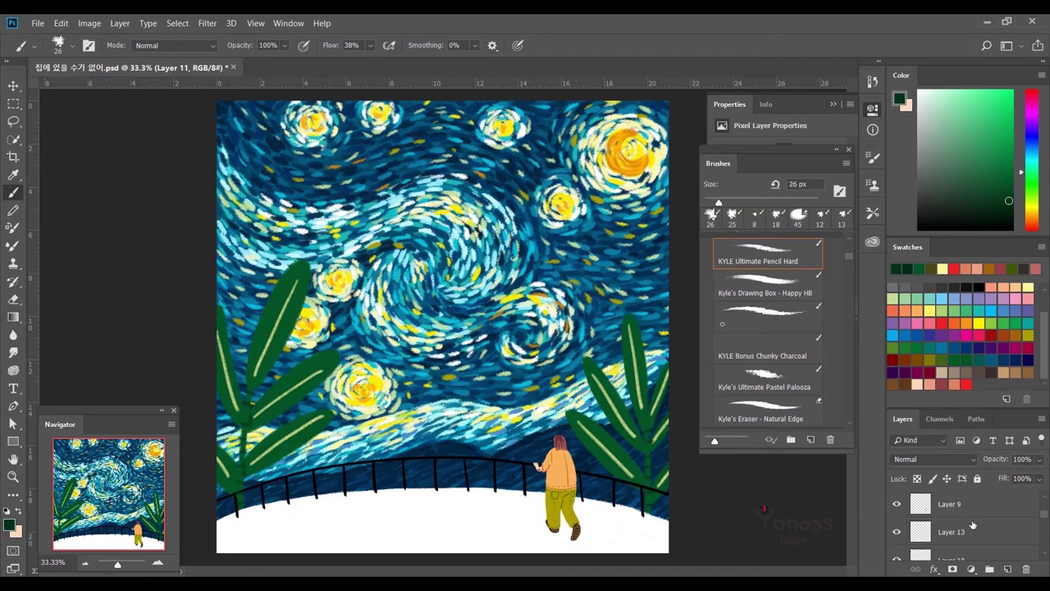
On clipped Layer 14, set a grainy pencil brush to 1228 px with dark green and olive for the leaves.
{"action": "scroll", "coordinate": [956, 525], "scroll_direction": "down", "scroll_amount": 2}
{"action": "left_click", "coordinate": [956, 542]}
{"action": "scroll", "coordinate": [842, 286], "scroll_direction": "down", "scroll_amount": 3}
{"action": "left_click", "coordinate": [767, 386]}
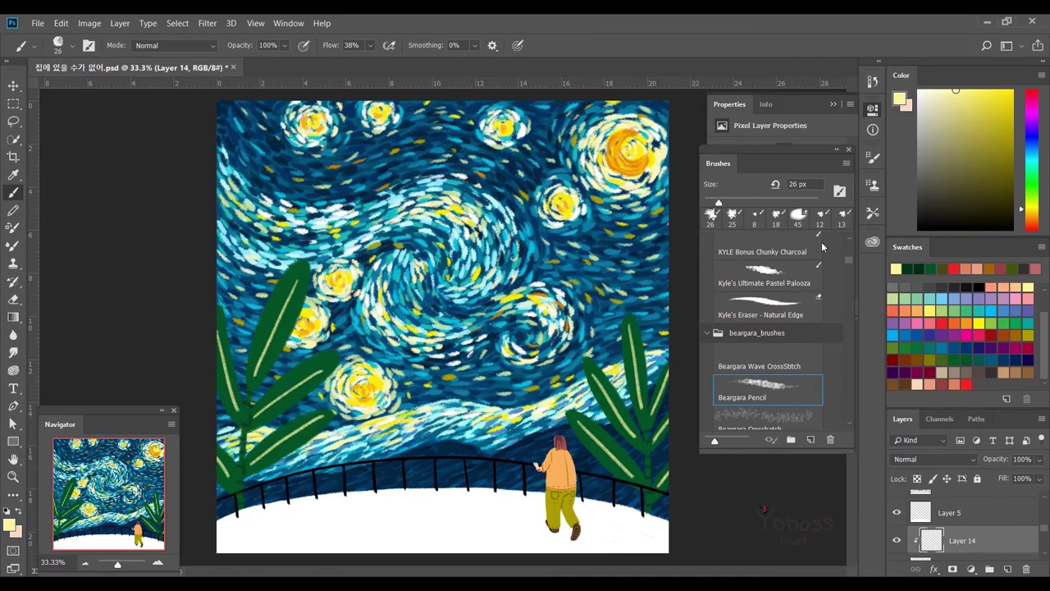
{"action": "left_click_drag", "start_coordinate": [525, 279], "coordinate": [574, 279]}
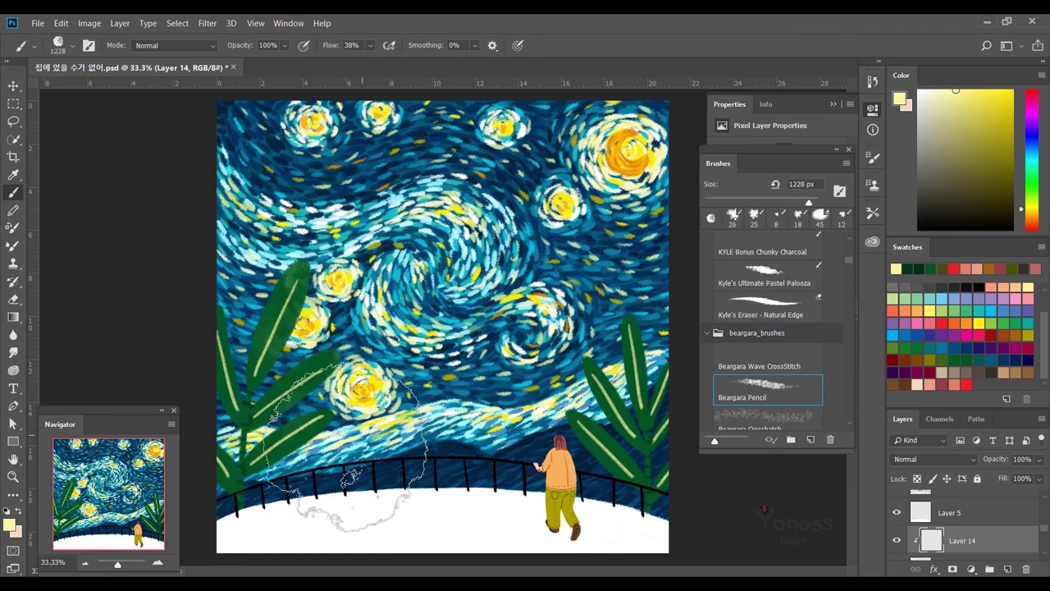
{"action": "left_click", "coordinate": [909, 268]}
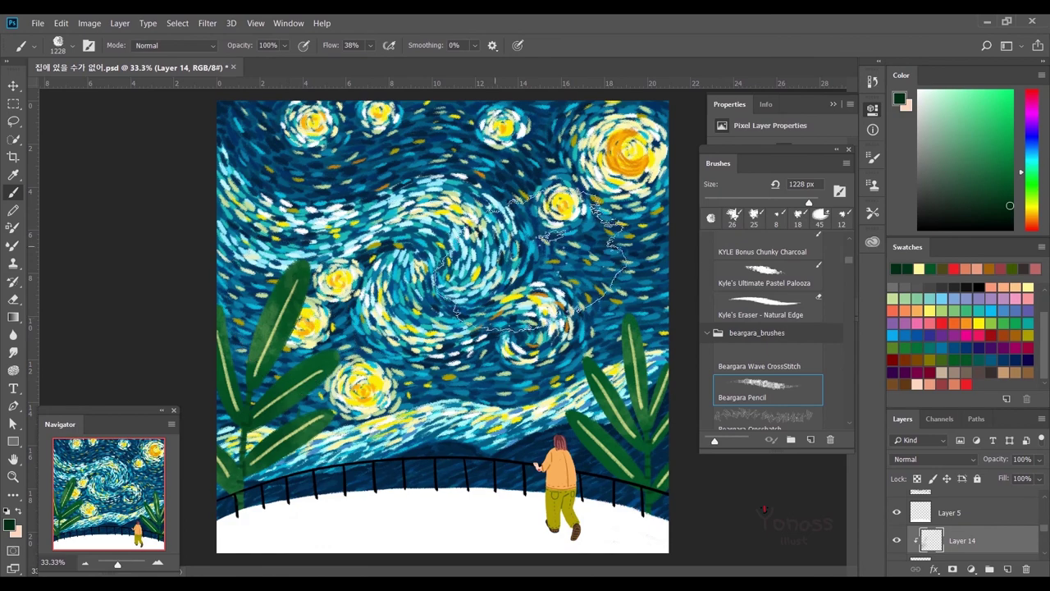
{"action": "left_click", "coordinate": [968, 362]}
{"action": "left_click", "coordinate": [931, 359]}
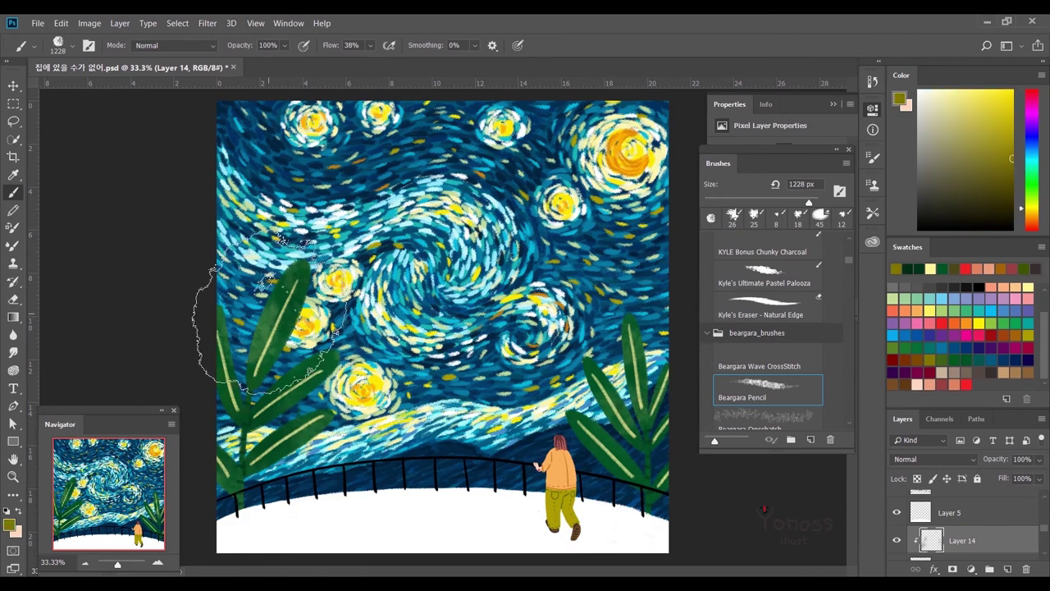
{"action": "left_click", "coordinate": [917, 266]}
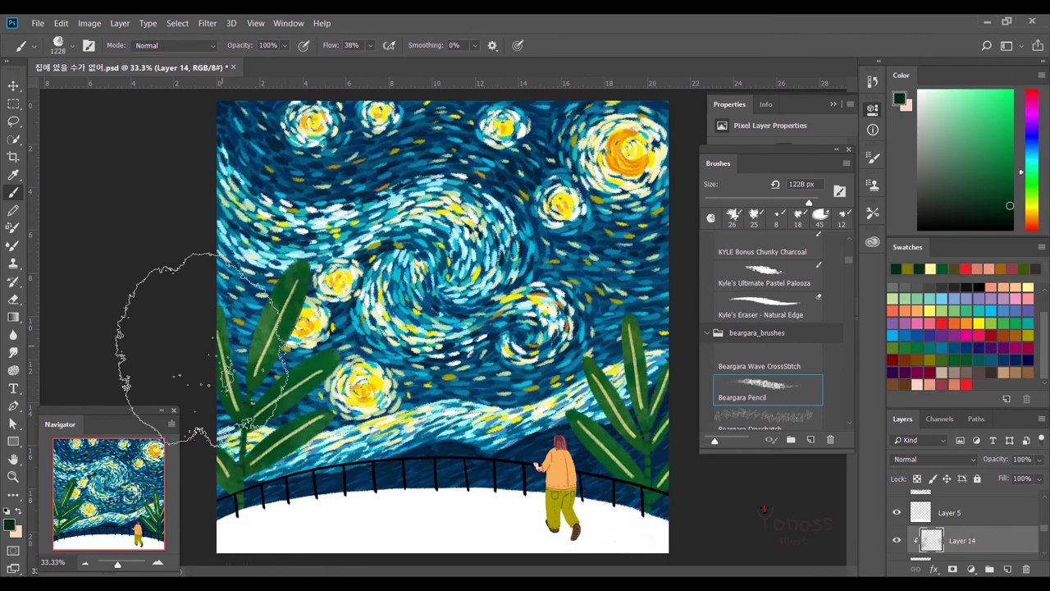
On a new layer, texture the figure's top in red-orange with a 190 px brush, hiding Layer 11's lines.
{"action": "key", "text": "ctrl+shift+alt+n"}
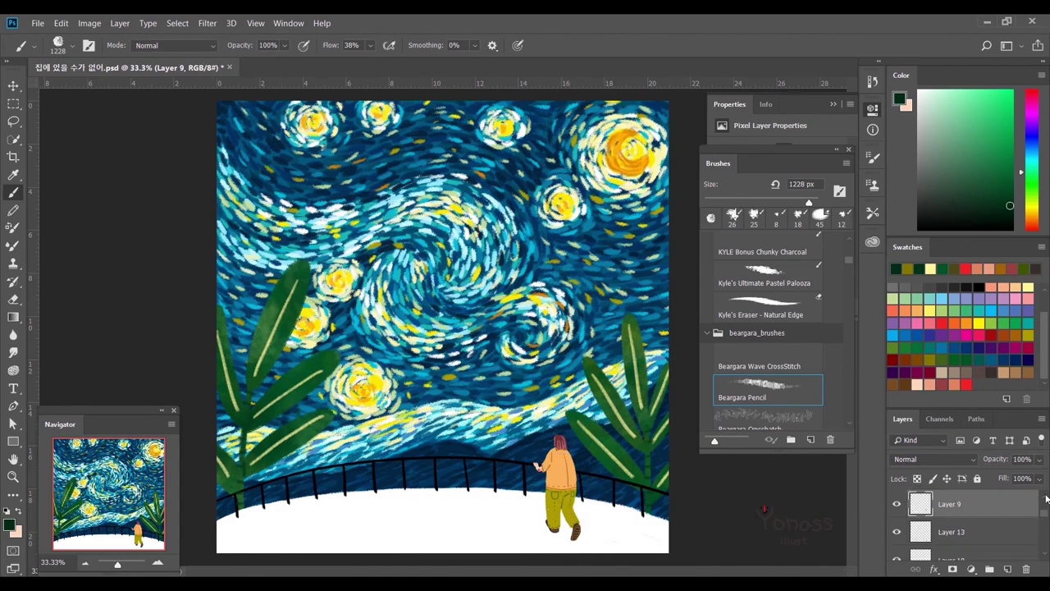
{"action": "left_click", "coordinate": [537, 466], "text": "alt"}
{"action": "key", "text": "ctrl+plus"}
{"action": "key", "text": "ctrl+plus"}
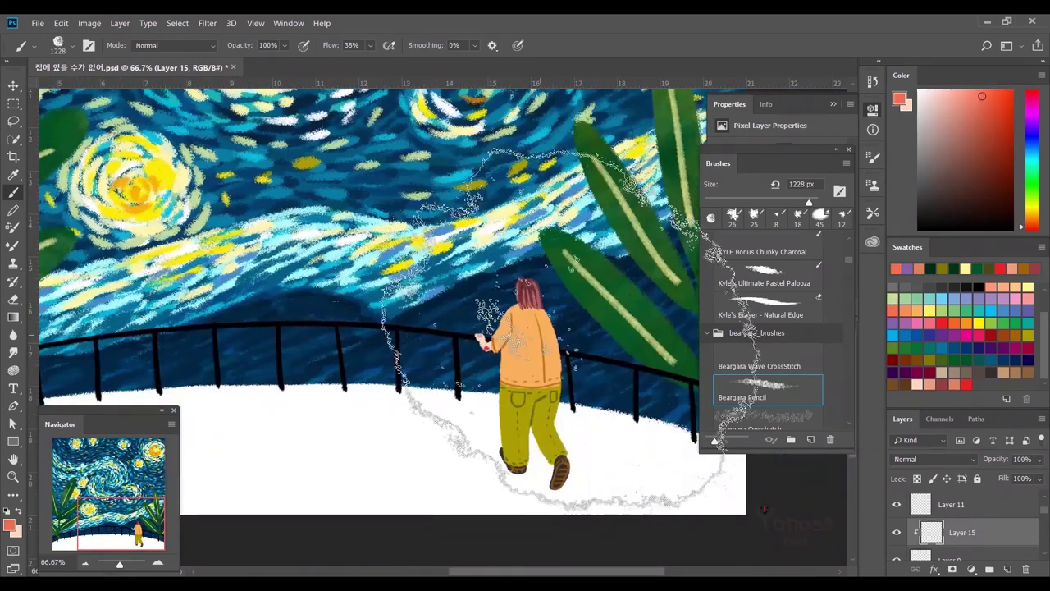
{"action": "left_click", "coordinate": [484, 344], "text": "alt"}
{"action": "left_click", "coordinate": [790, 202]}
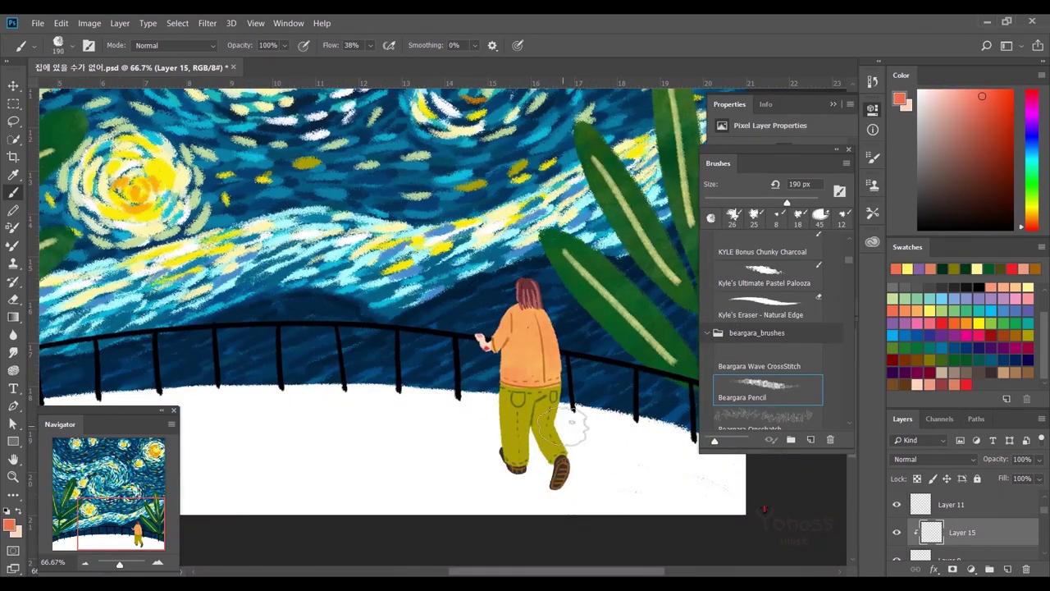
{"action": "left_click", "coordinate": [899, 506]}
On a new clipped layer, texture the pants in dark green with a 341 px brush.
{"action": "left_click", "coordinate": [1008, 569]}
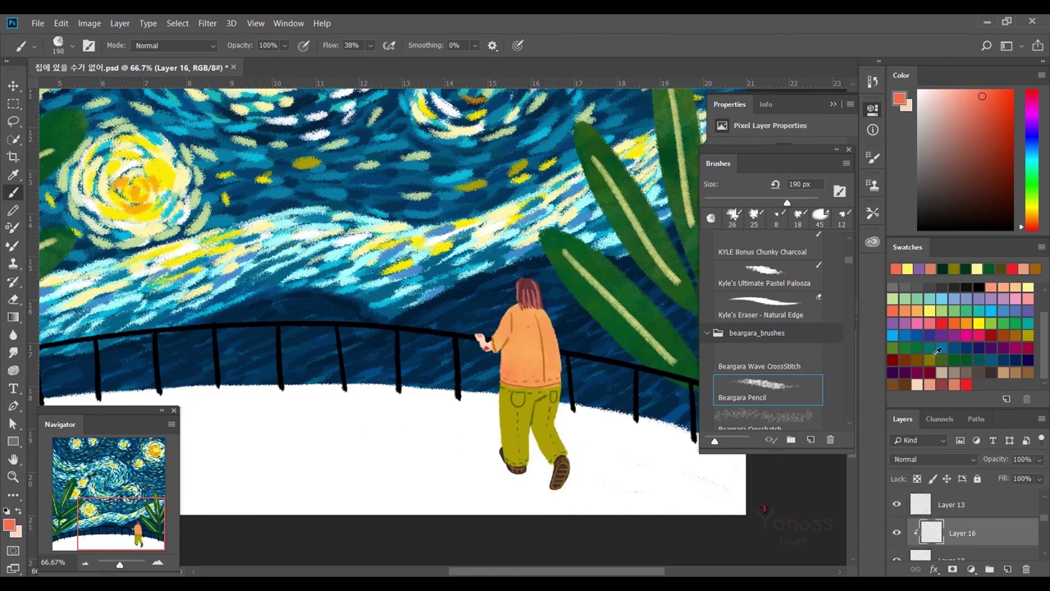
{"action": "left_click", "coordinate": [955, 268]}
{"action": "left_click", "coordinate": [799, 203]}
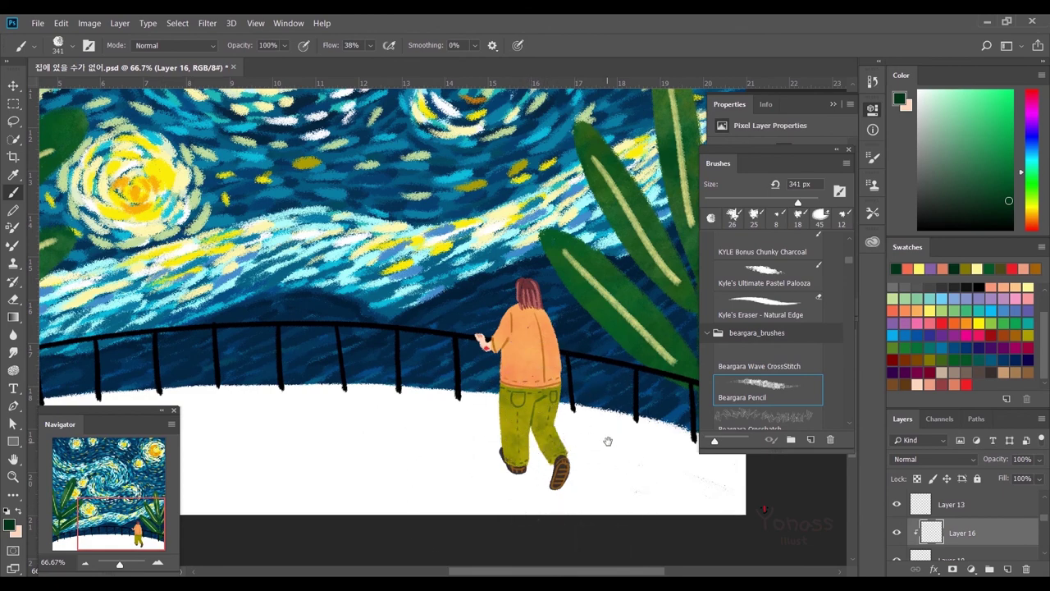
{"action": "key", "text": "ctrl+minus"}
{"action": "key", "text": "ctrl+minus"}
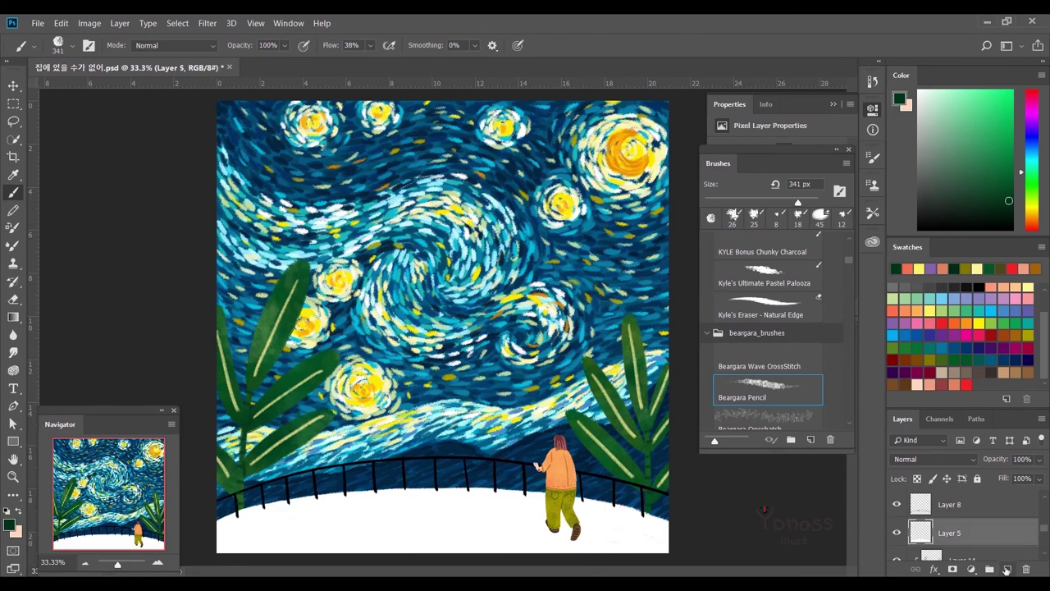
{"action": "left_click", "coordinate": [1007, 569]}
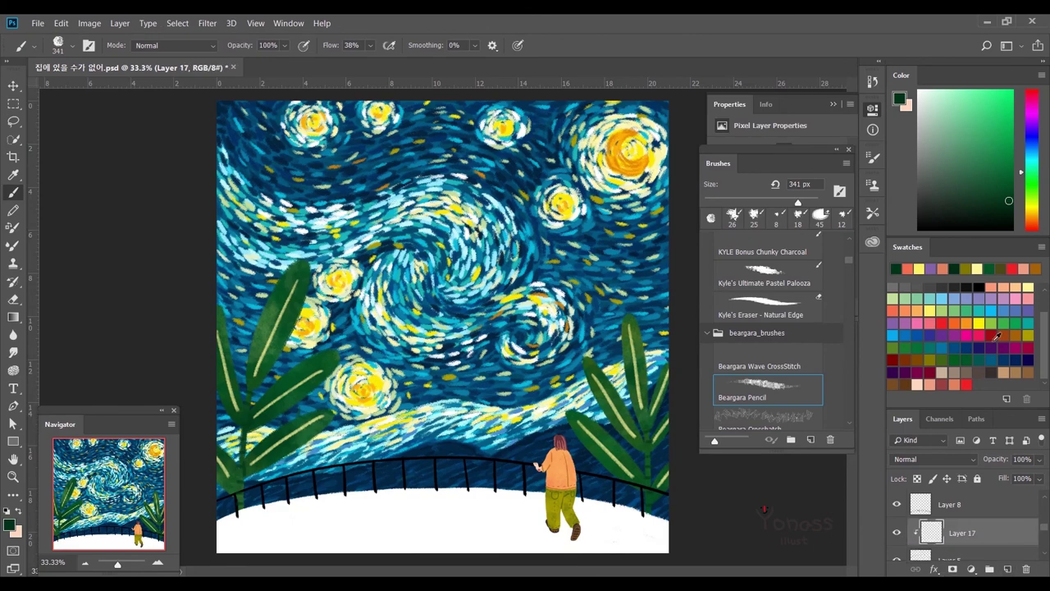
Lay near-white grain across the ground with a 2844 px brush.
{"action": "scroll", "coordinate": [1047, 303], "scroll_direction": "up", "scroll_amount": 1}
{"action": "left_click", "coordinate": [586, 513], "text": "alt"}
{"action": "left_click_drag", "start_coordinate": [817, 201], "coordinate": [813, 201]}
{"action": "left_click_drag", "start_coordinate": [574, 525], "coordinate": [328, 525]}
Paint grey shading across the ground below the railing with a 73 px brush.
{"action": "left_click_drag", "start_coordinate": [813, 201], "coordinate": [800, 203]}
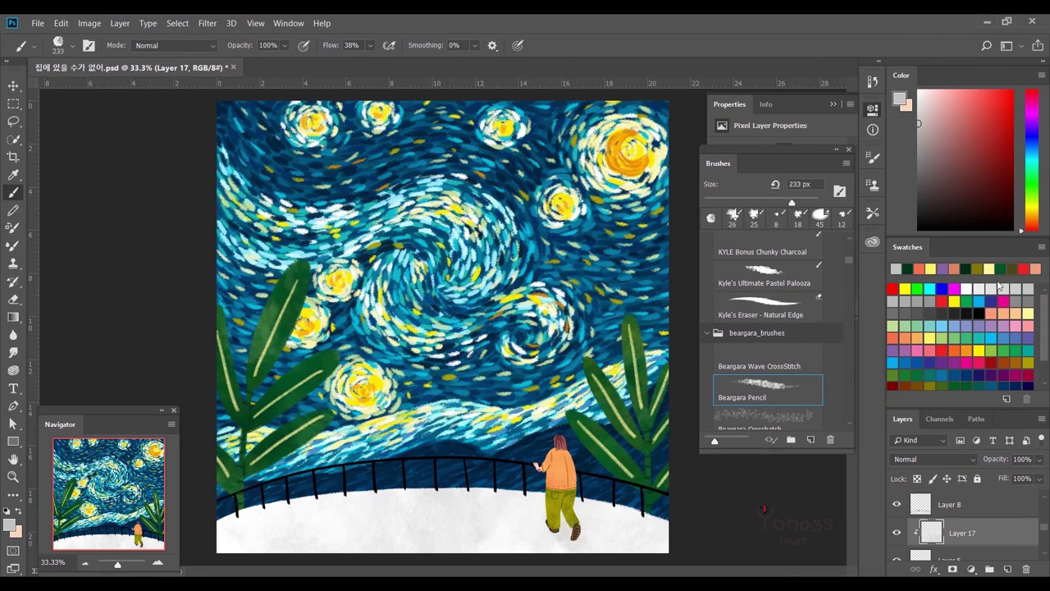
{"action": "left_click", "coordinate": [967, 311]}
{"action": "left_click_drag", "start_coordinate": [759, 202], "coordinate": [745, 202]}
{"action": "mouse_move", "coordinate": [232, 540]}
{"action": "left_mouse_down"}
{"action": "mouse_move", "coordinate": [541, 504]}
{"action": "mouse_move", "coordinate": [298, 498]}
{"action": "left_mouse_up"}
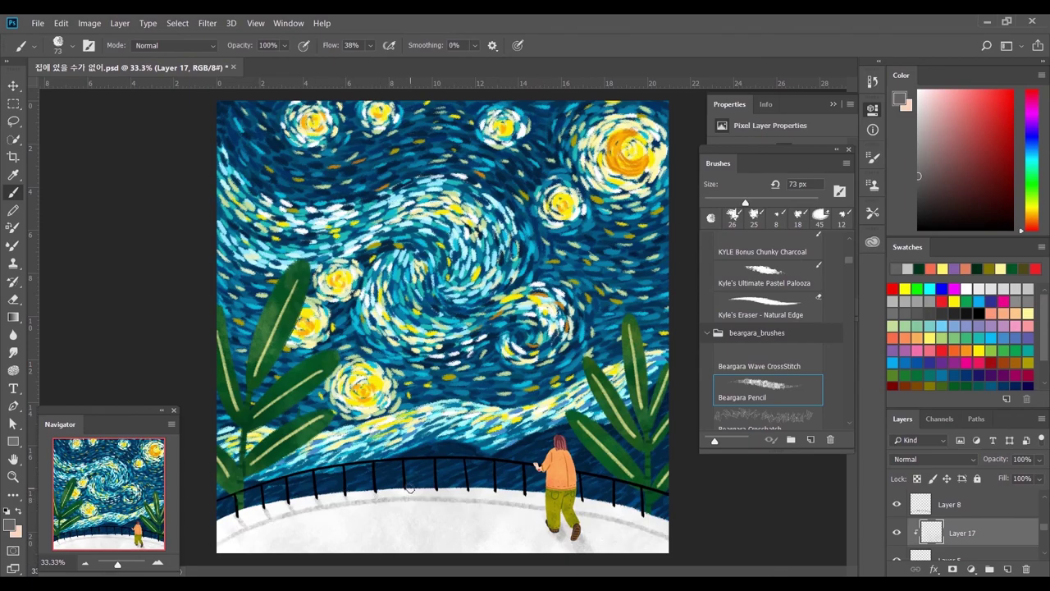